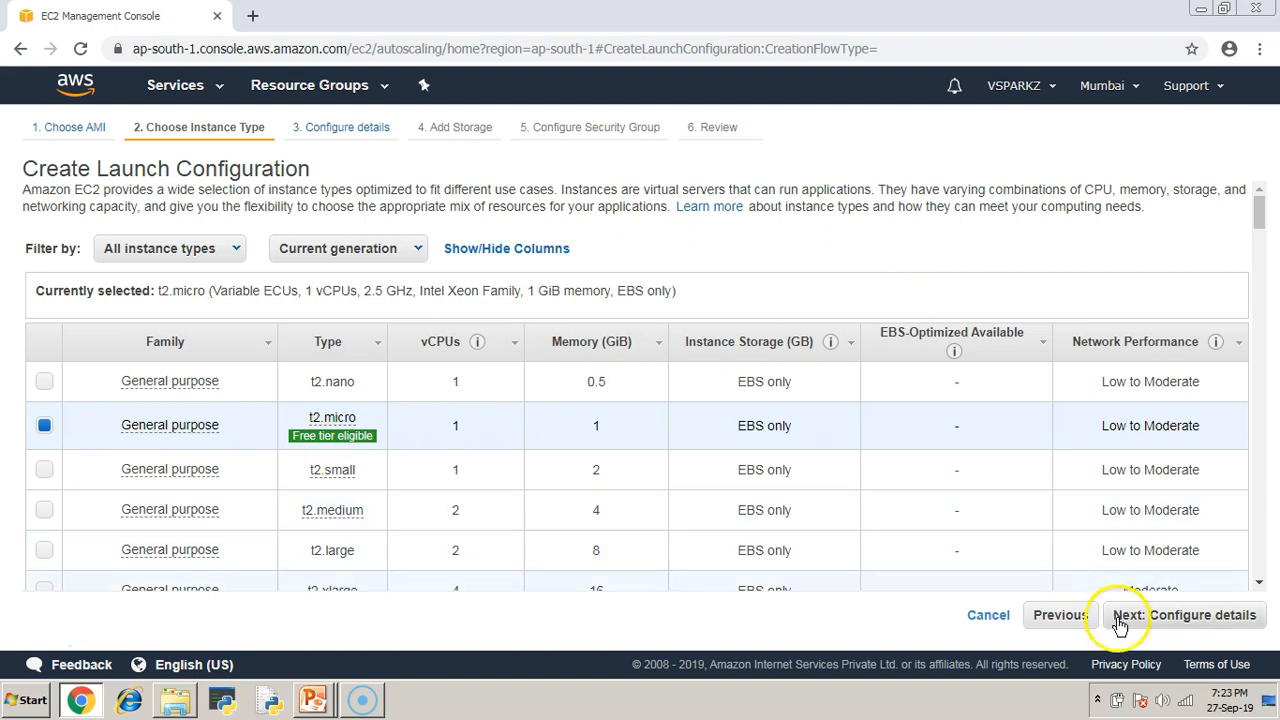
# Continue to the launch configuration details with t2.micro as the instance type.
pyautogui.click(1190, 615)
# Leave launch-configuration's user data empty under Advanced Details and continue to the storage settings.
pyautogui.click(363, 202)
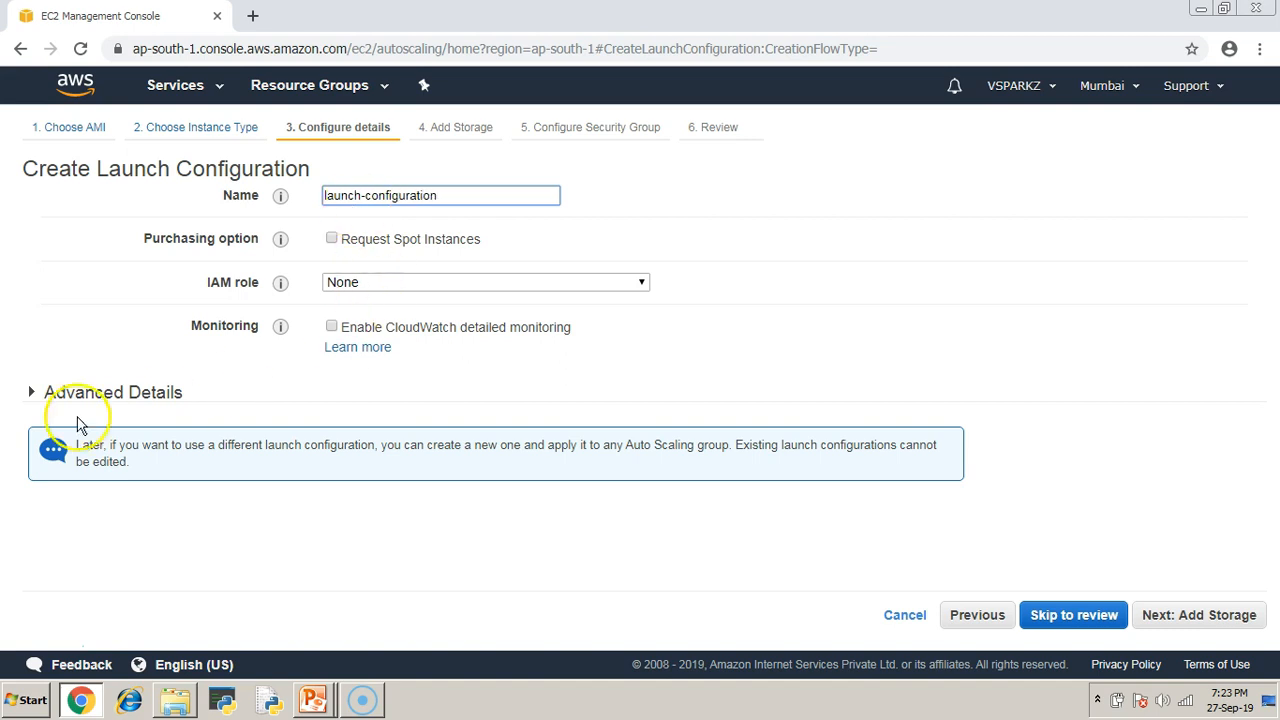
pyautogui.click(31, 396)
pyautogui.scroll(-2, 650, 398)
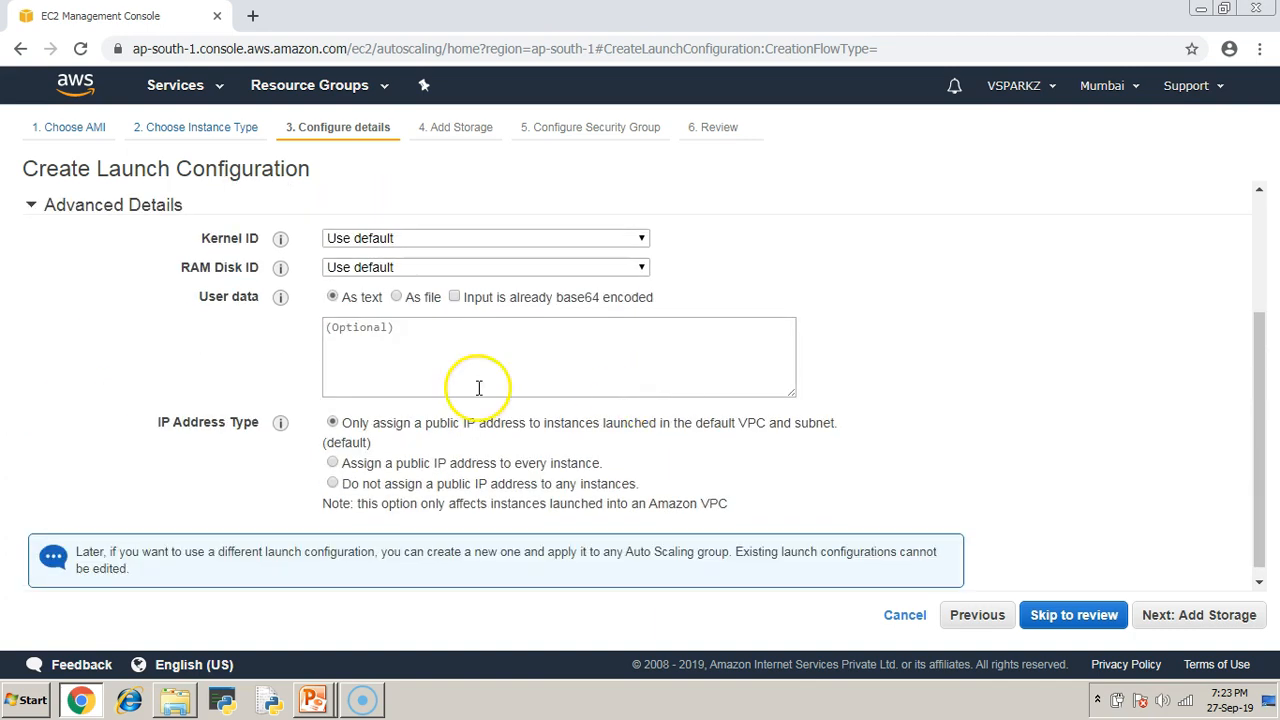
pyautogui.click(377, 336)
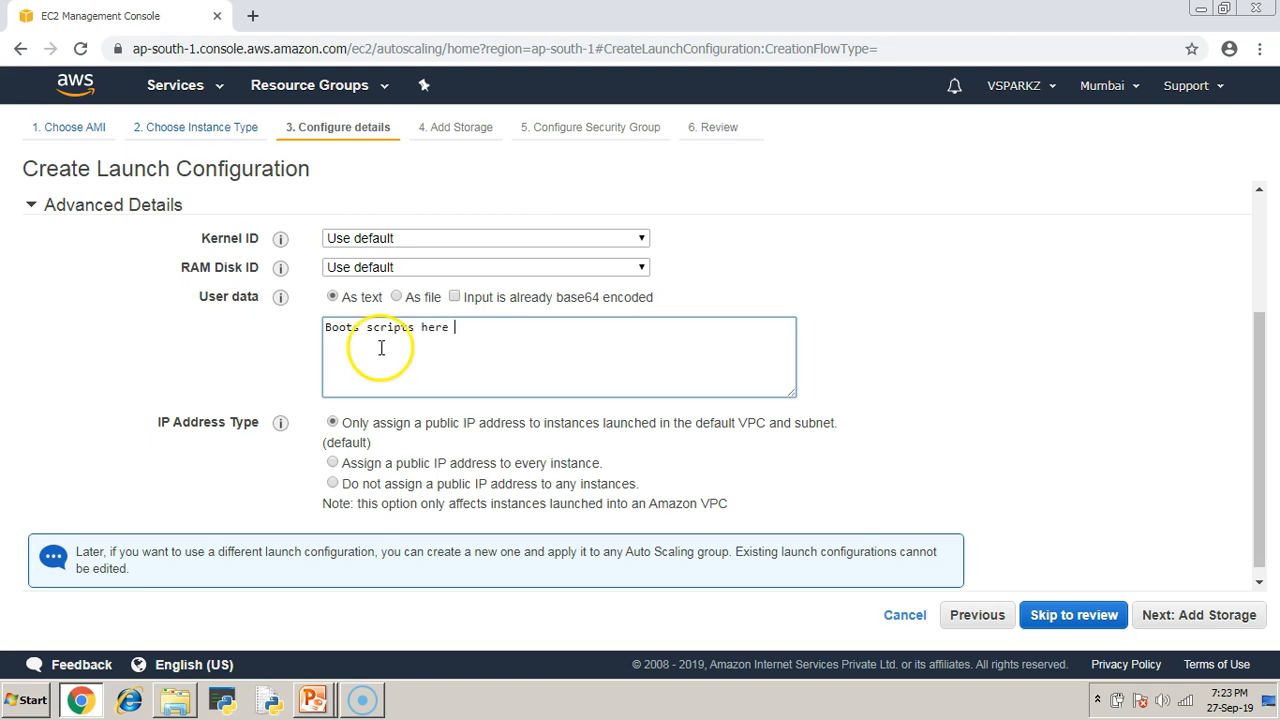
pyautogui.moveTo(472, 337); pyautogui.dragTo(259, 328)
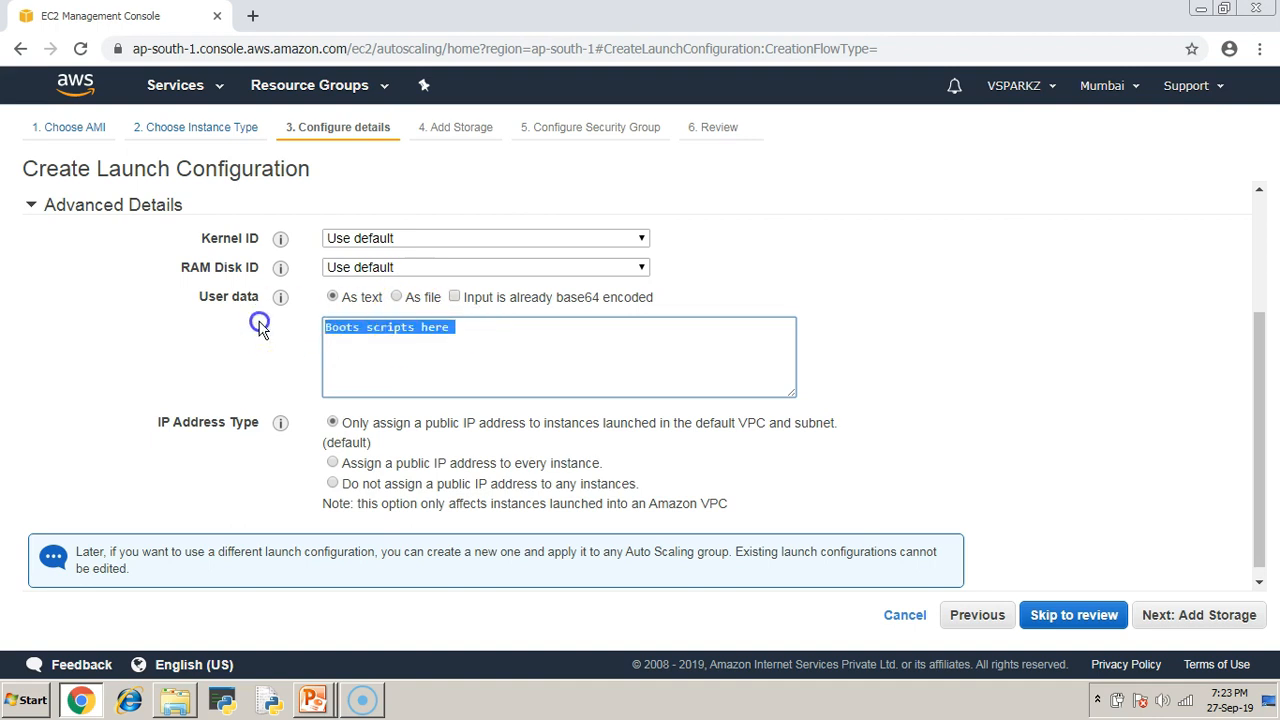
pyautogui.press('BackSpace')
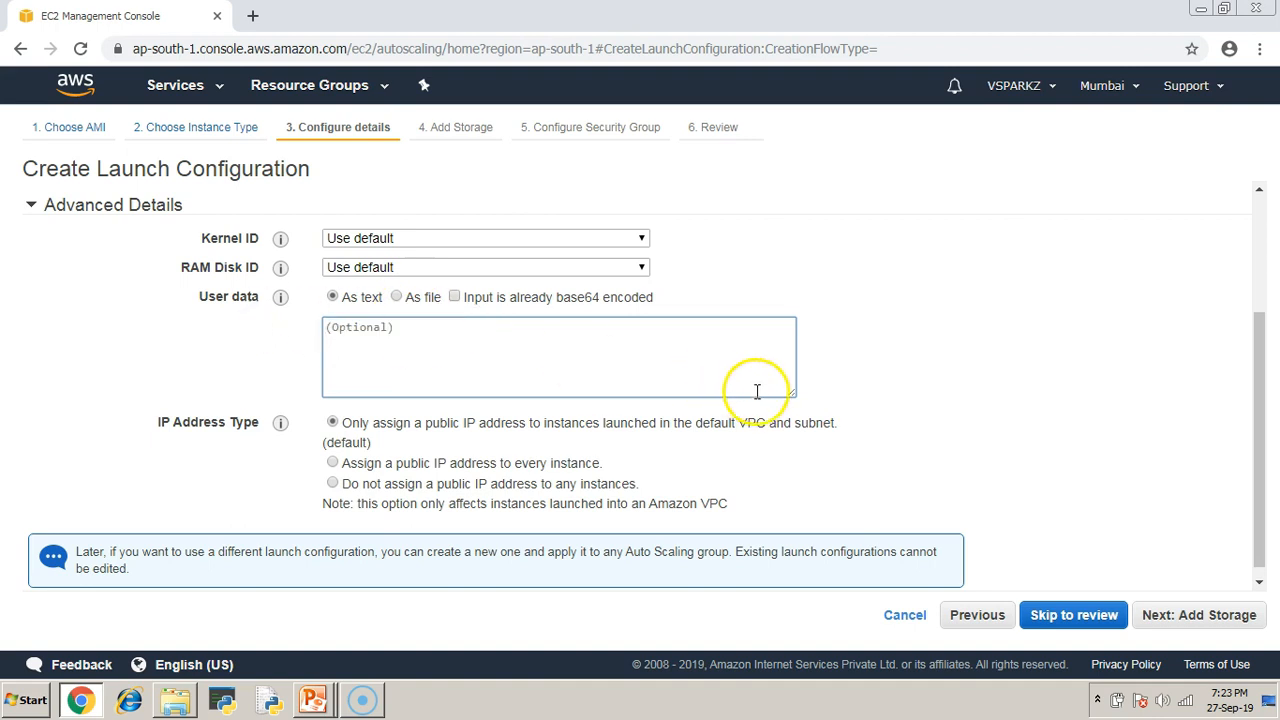
pyautogui.click(1212, 620)
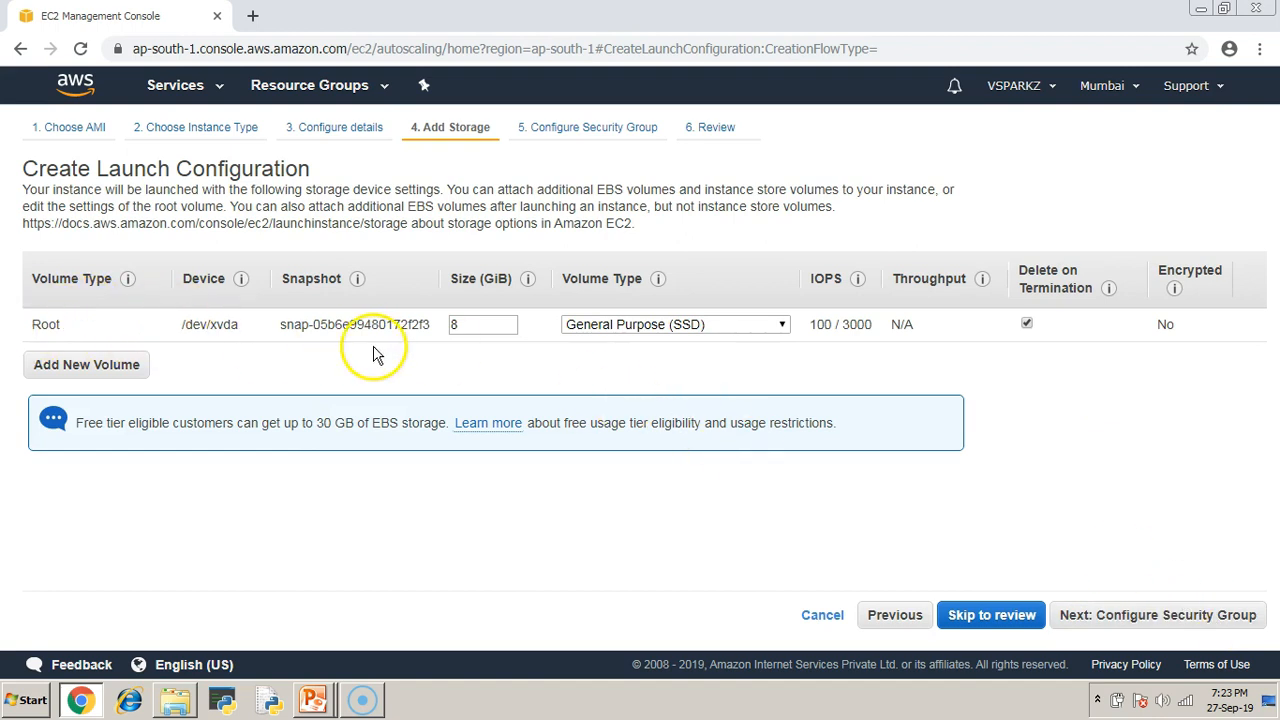
# Attach the existing alltraffic security group and proceed to the review step.
pyautogui.click(1232, 618)
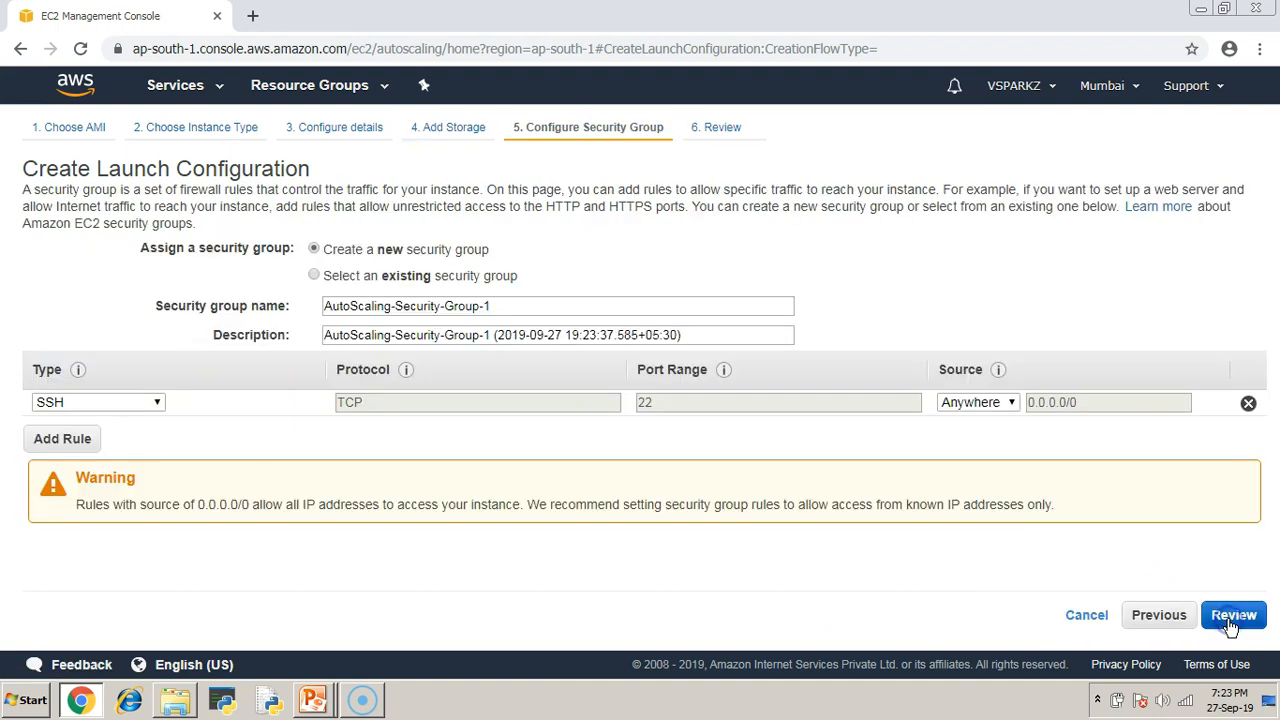
pyautogui.click(346, 285)
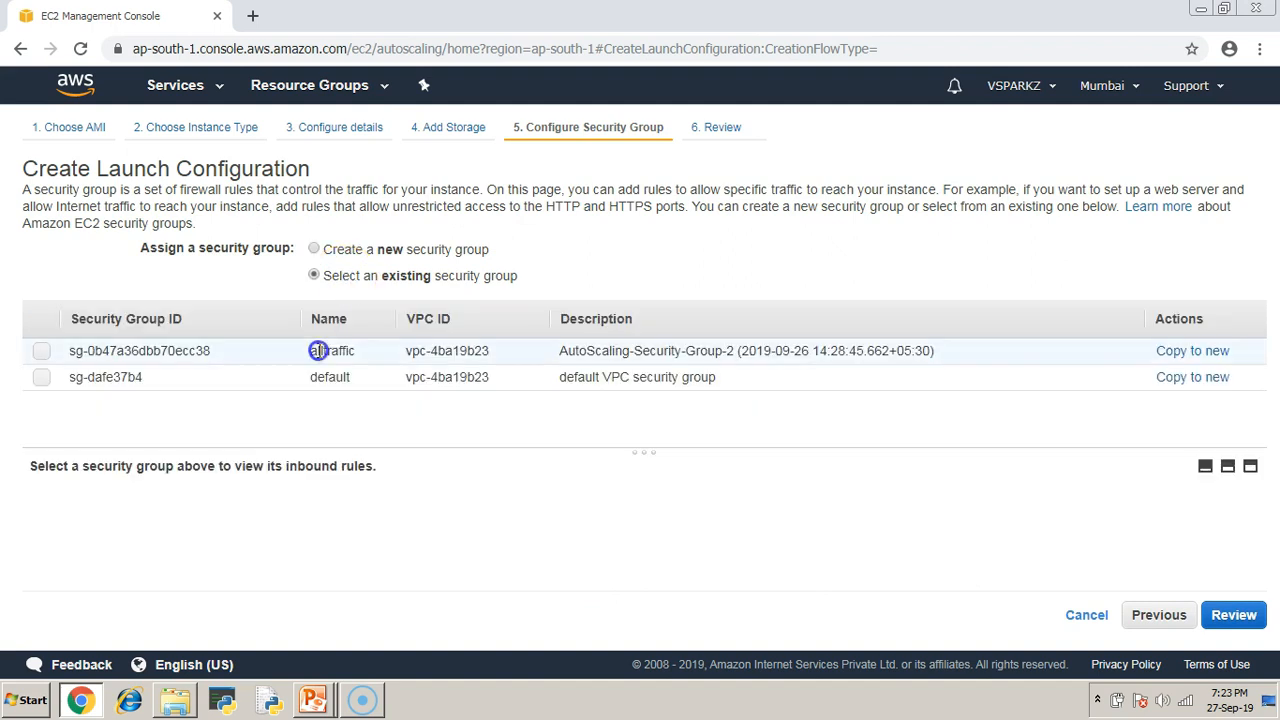
pyautogui.click(318, 355)
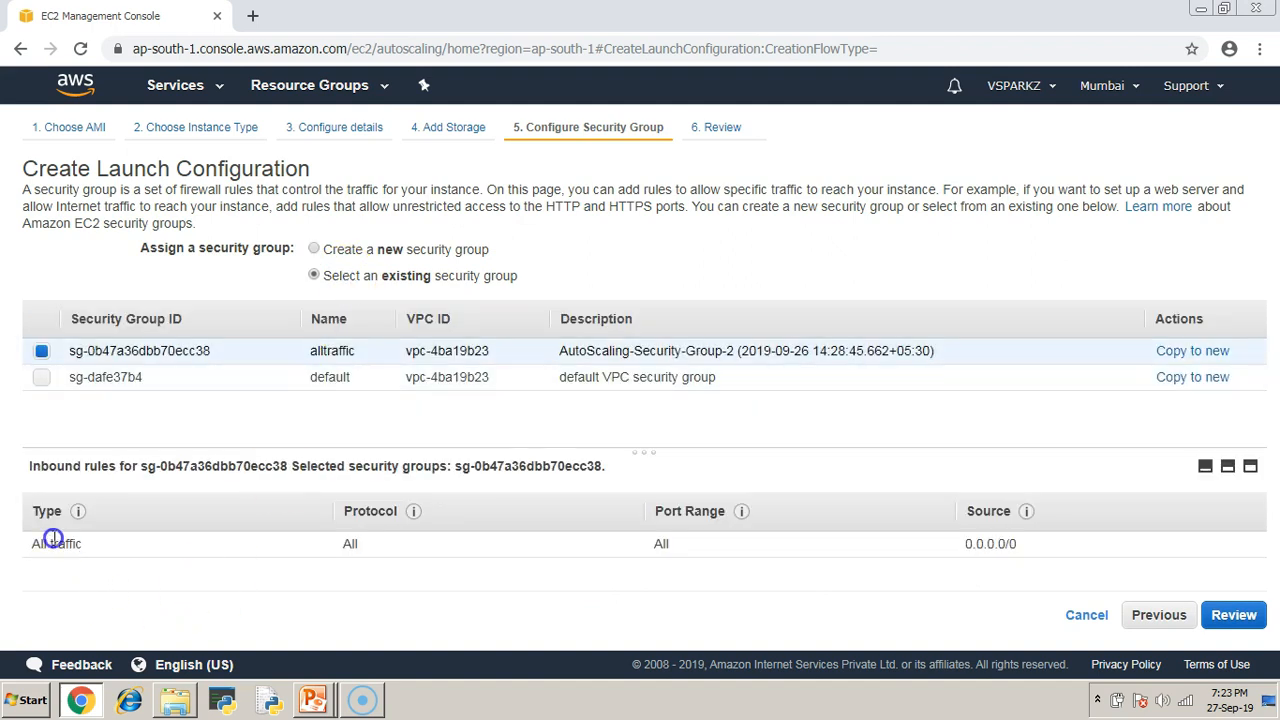
pyautogui.moveTo(629, 544); pyautogui.dragTo(701, 544)
pyautogui.click(701, 544)
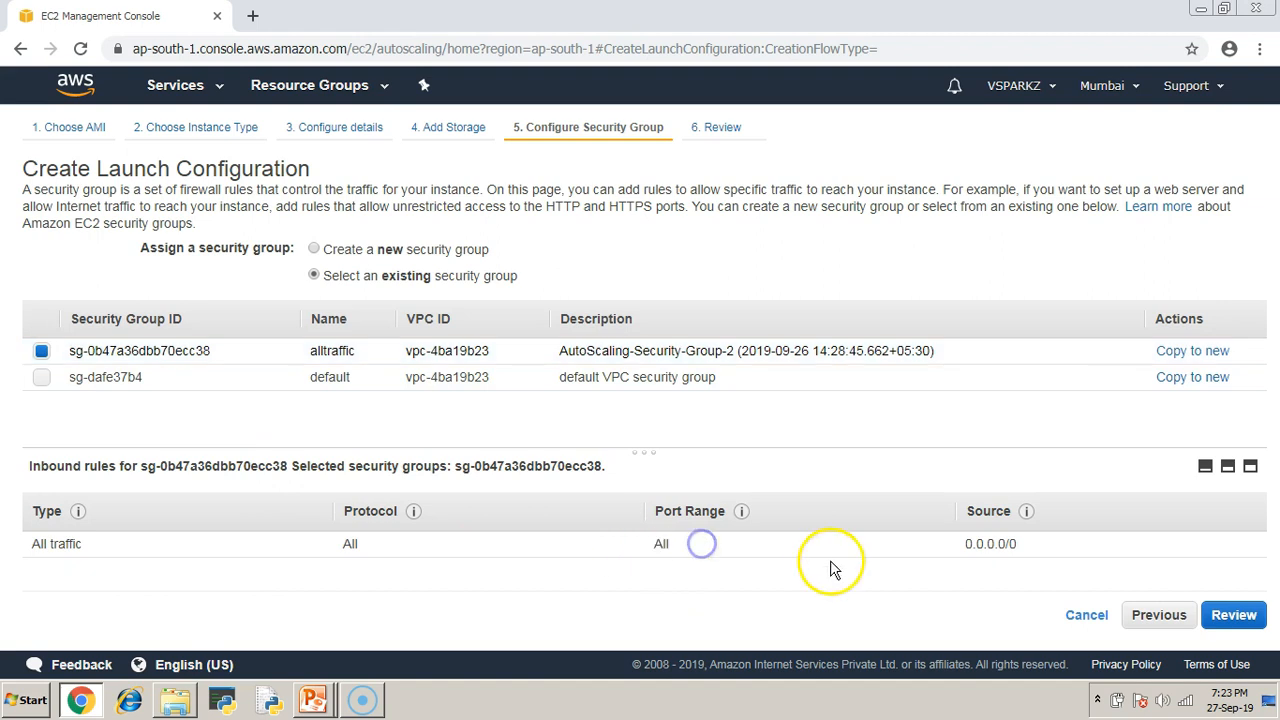
pyautogui.click(1241, 620)
# Create the launch configuration using the existing mumbai key pair, acknowledging key access.
pyautogui.click(142, 328)
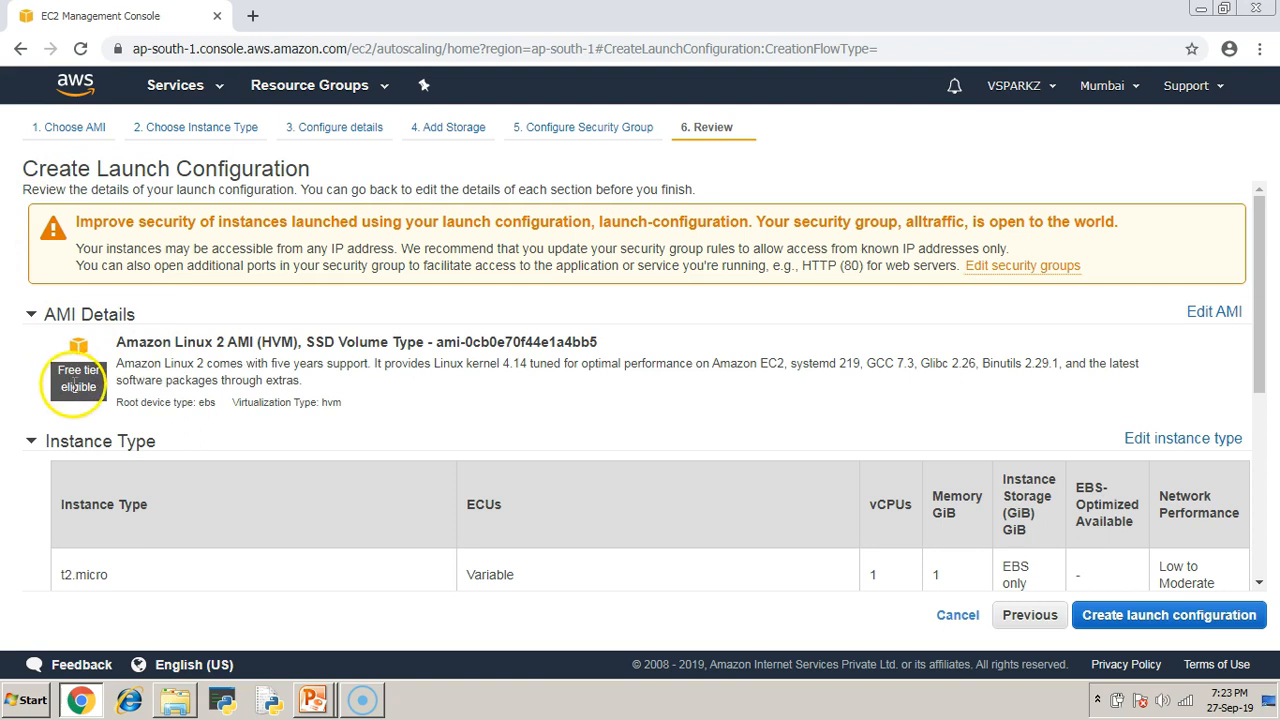
pyautogui.scroll(-5, 79, 389)
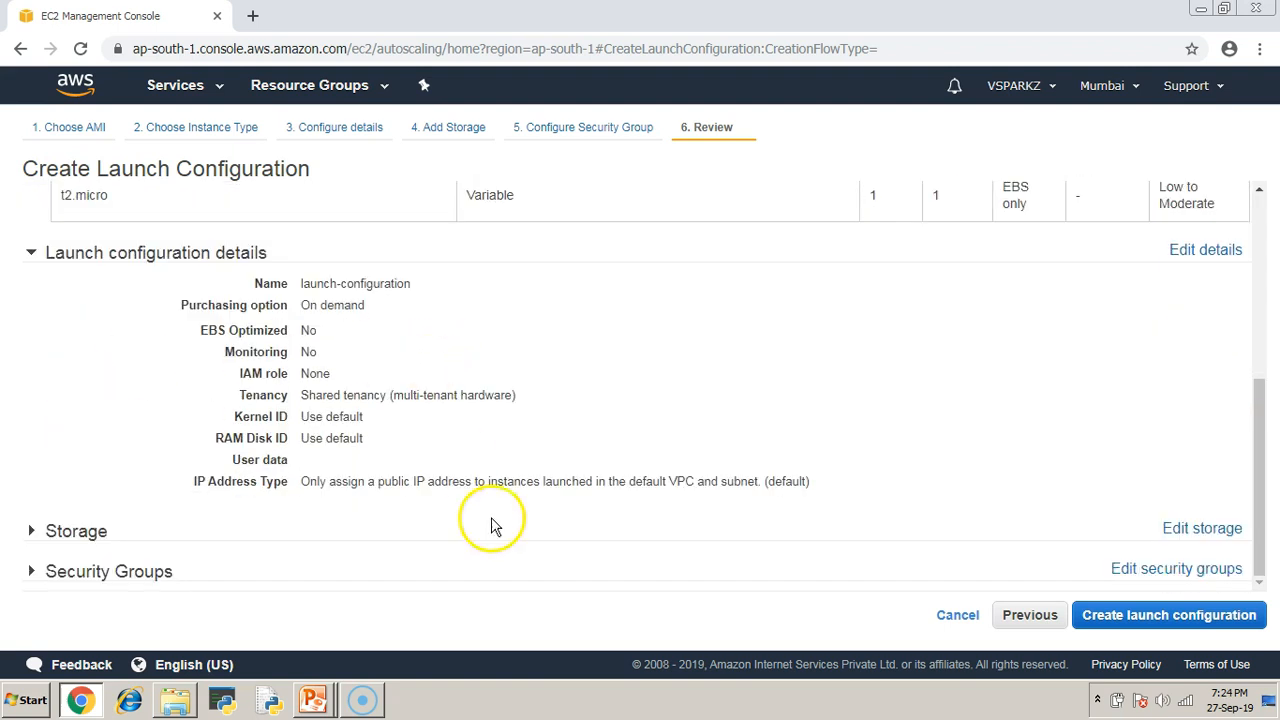
pyautogui.click(1183, 613)
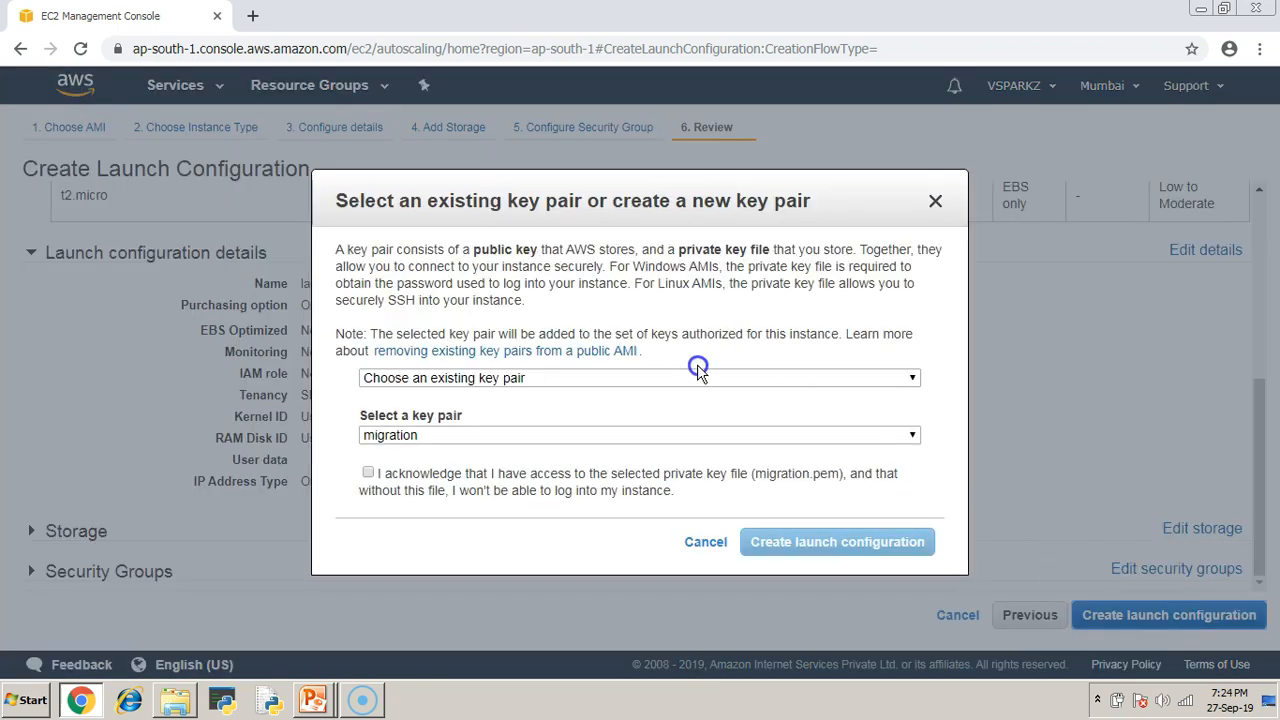
pyautogui.click(443, 435)
pyautogui.click(408, 466)
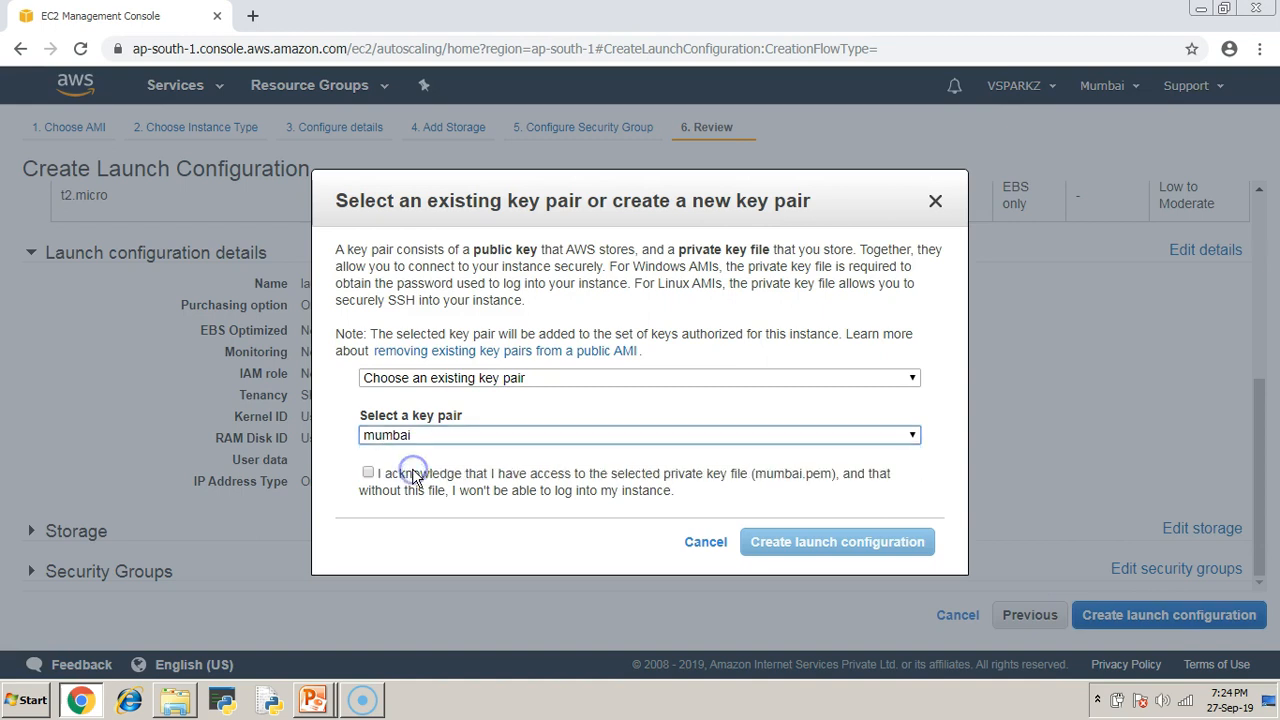
pyautogui.click(411, 474)
pyautogui.click(866, 543)
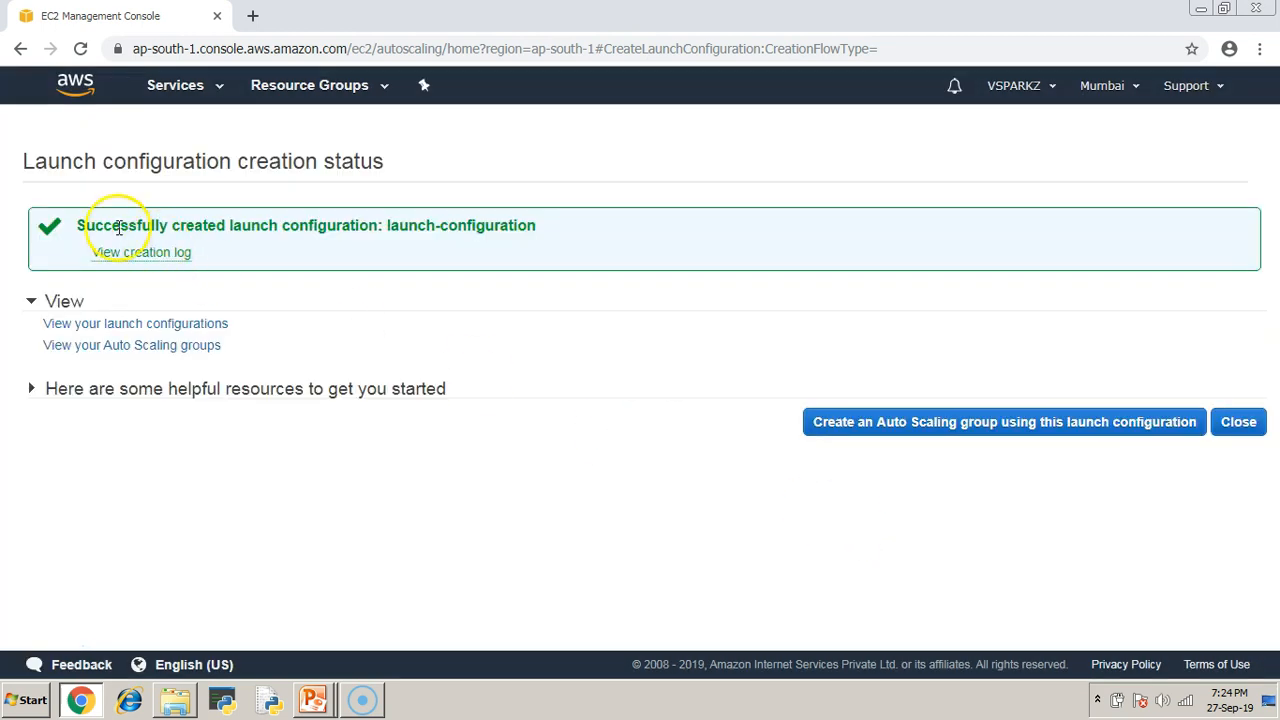
# Close the status page and inspect launch-configuration with t2.micro in the launch configurations list.
pyautogui.moveTo(74, 226); pyautogui.dragTo(537, 229)
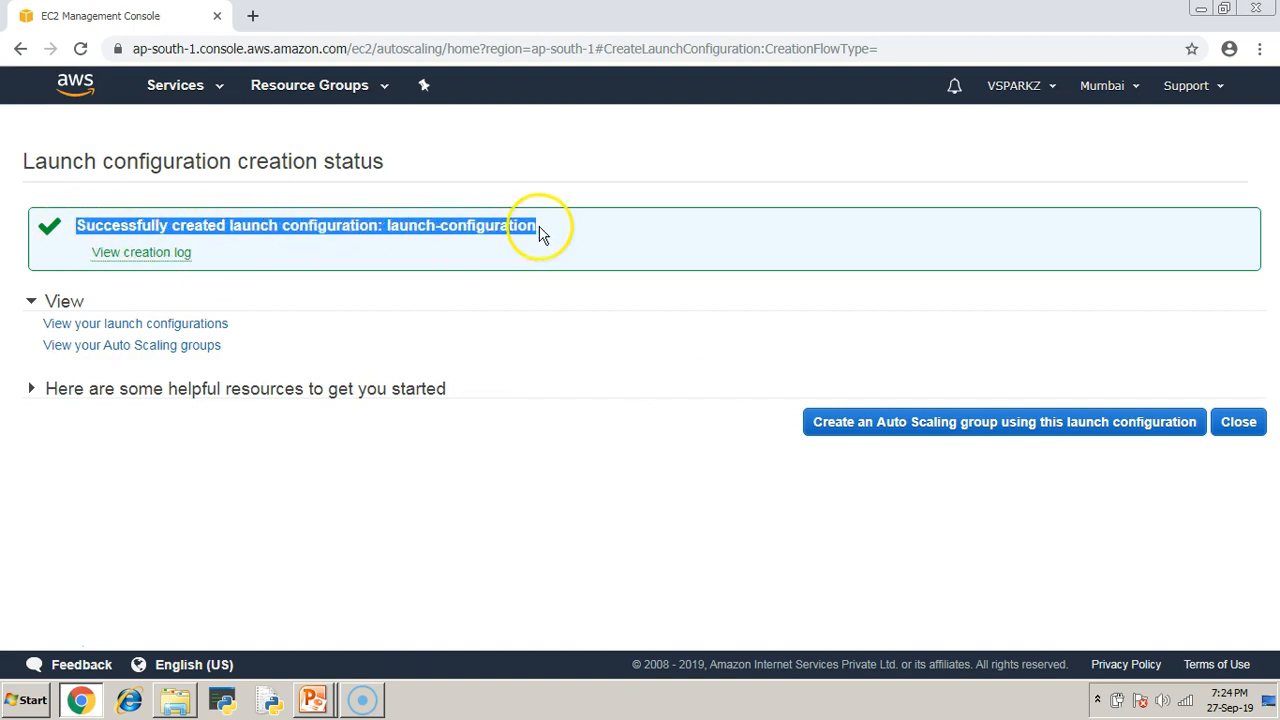
pyautogui.click(771, 471)
pyautogui.click(1240, 428)
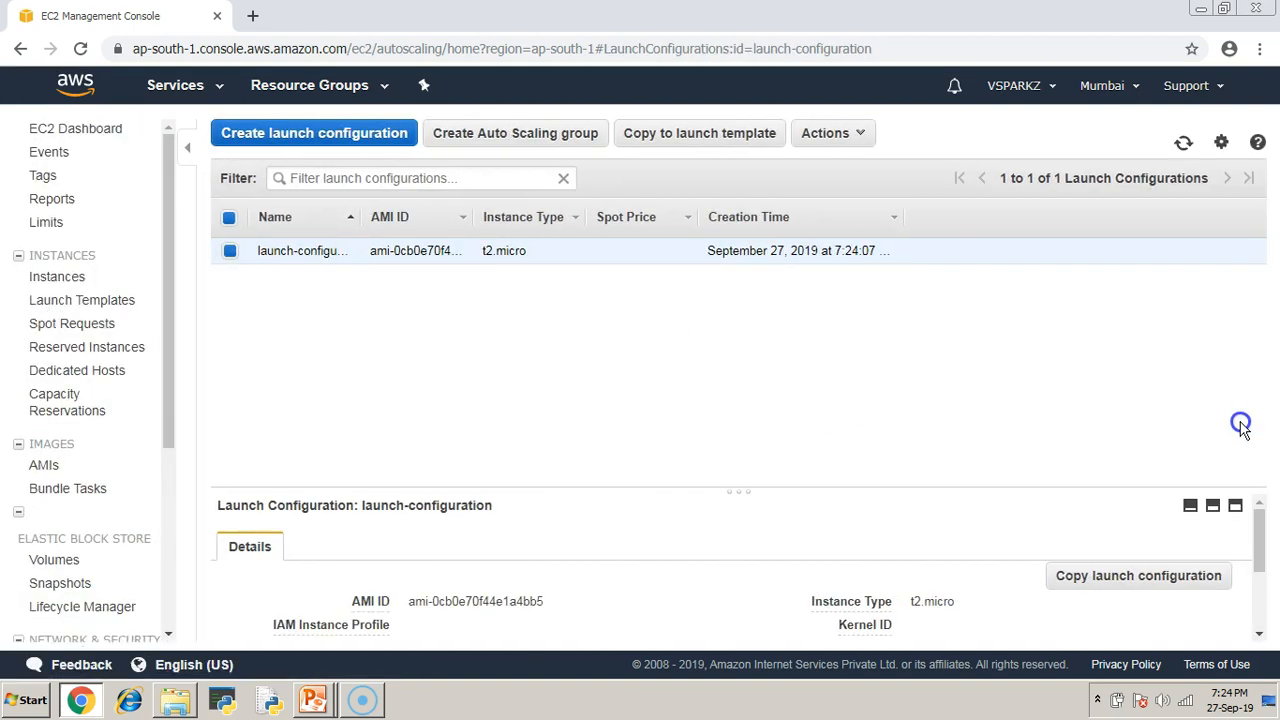
pyautogui.moveTo(735, 490); pyautogui.dragTo(737, 325)
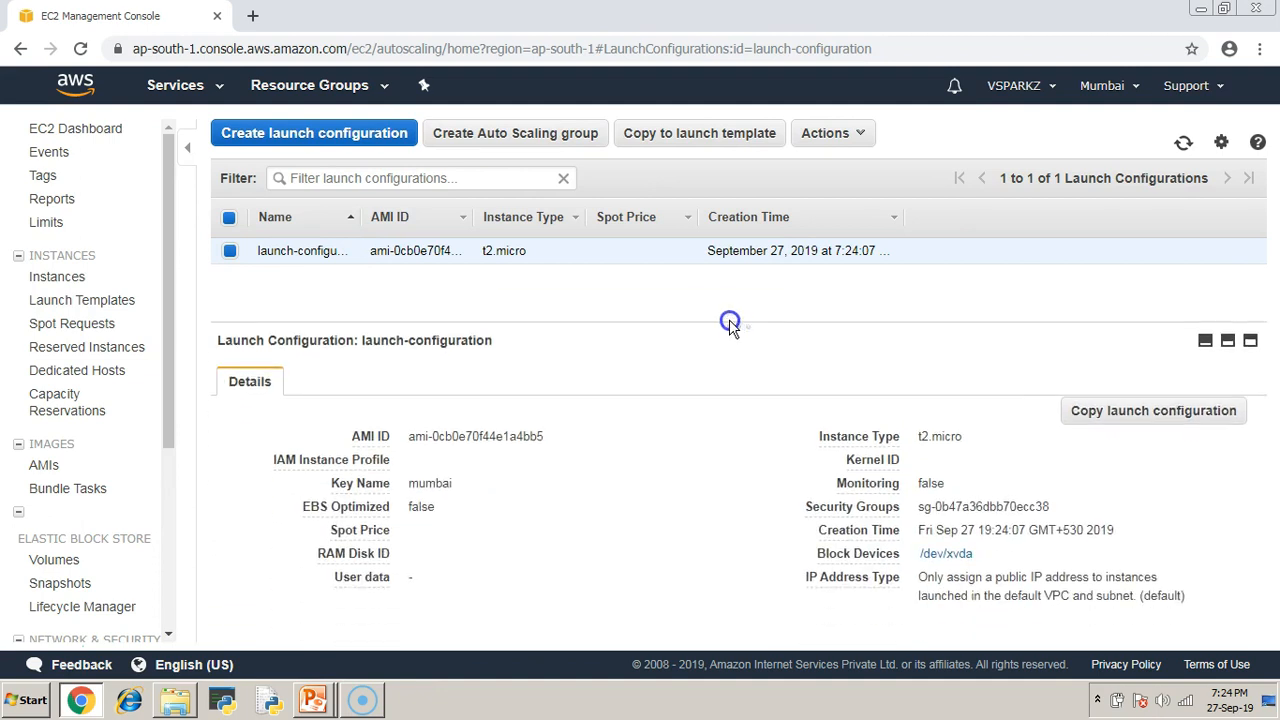
pyautogui.hotkey('alt', 'Tab')
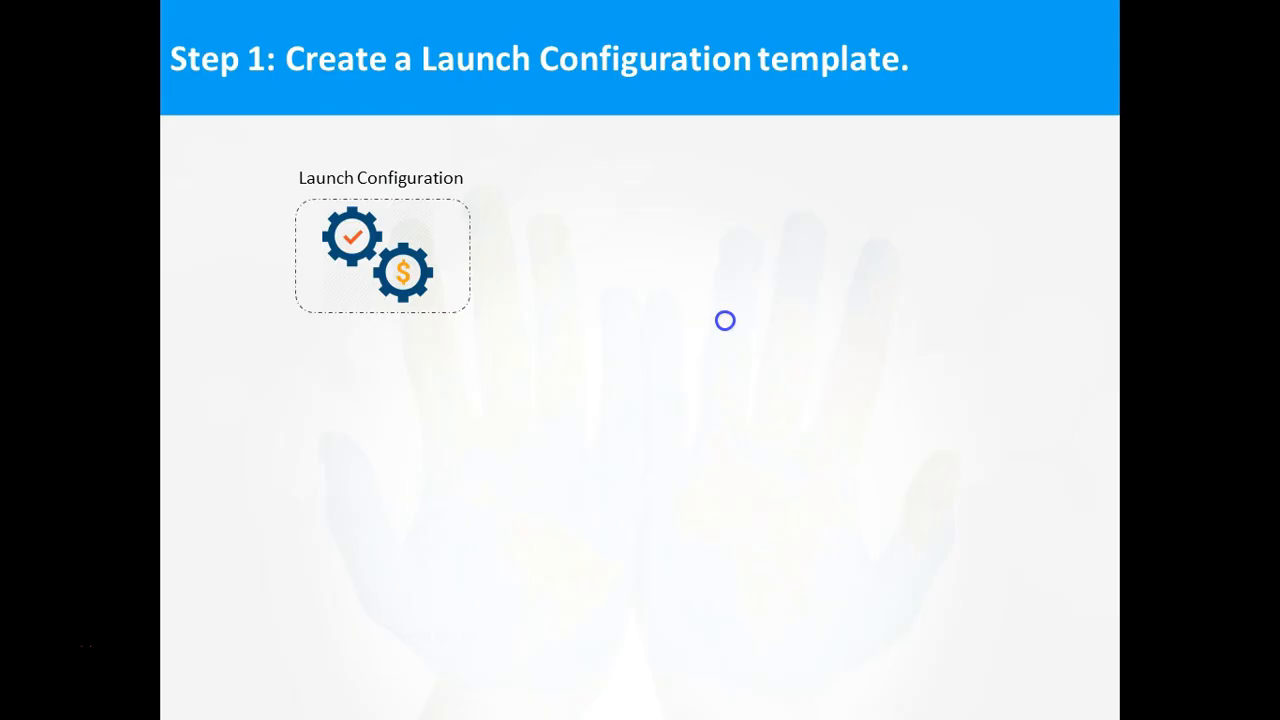
# Advance the slide show to the Step 2 launch template slide and return to the console.
pyautogui.press('Right')
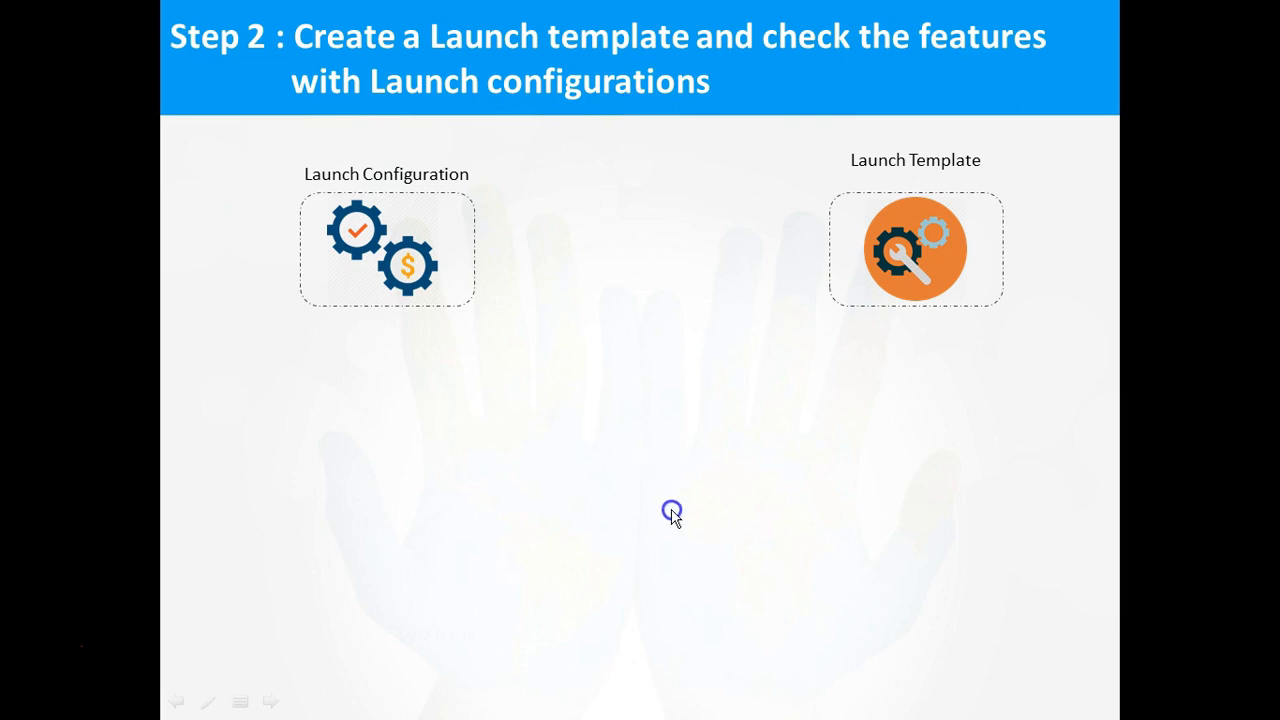
pyautogui.hotkey('alt', 'Tab')
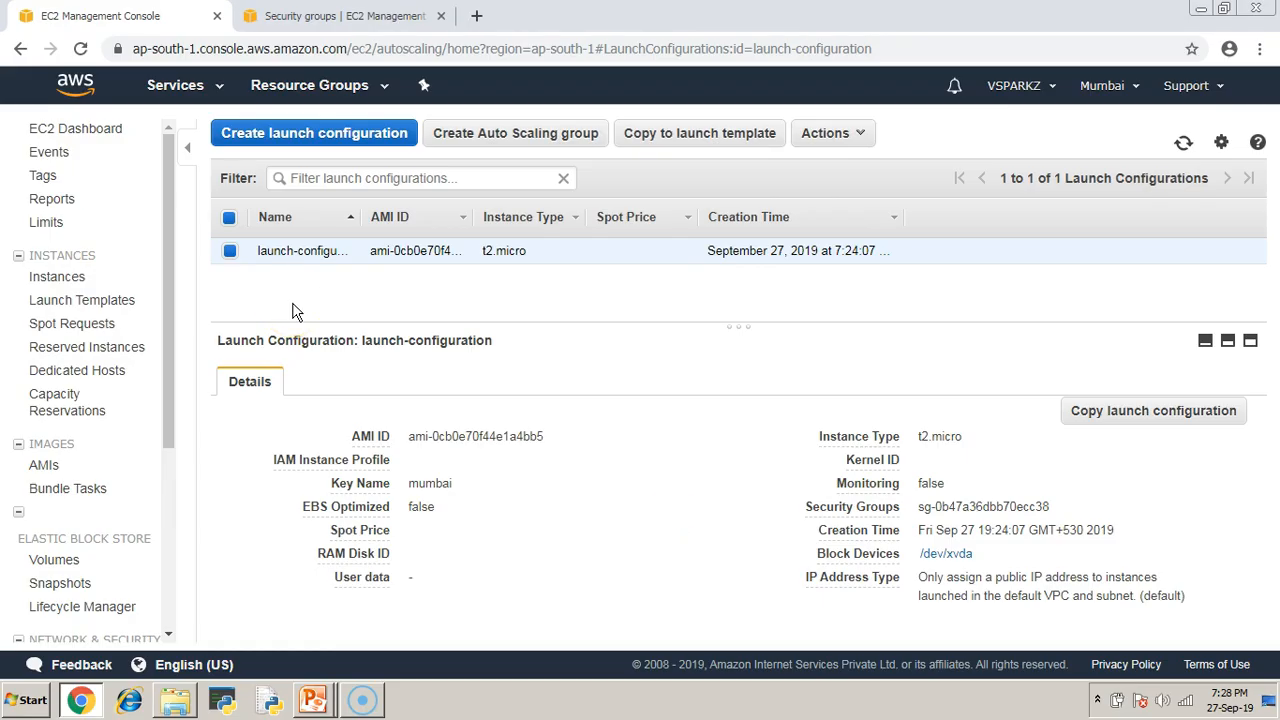
# Go to the Launch Templates page and begin creating a new template.
pyautogui.scroll(-3, 138, 503)
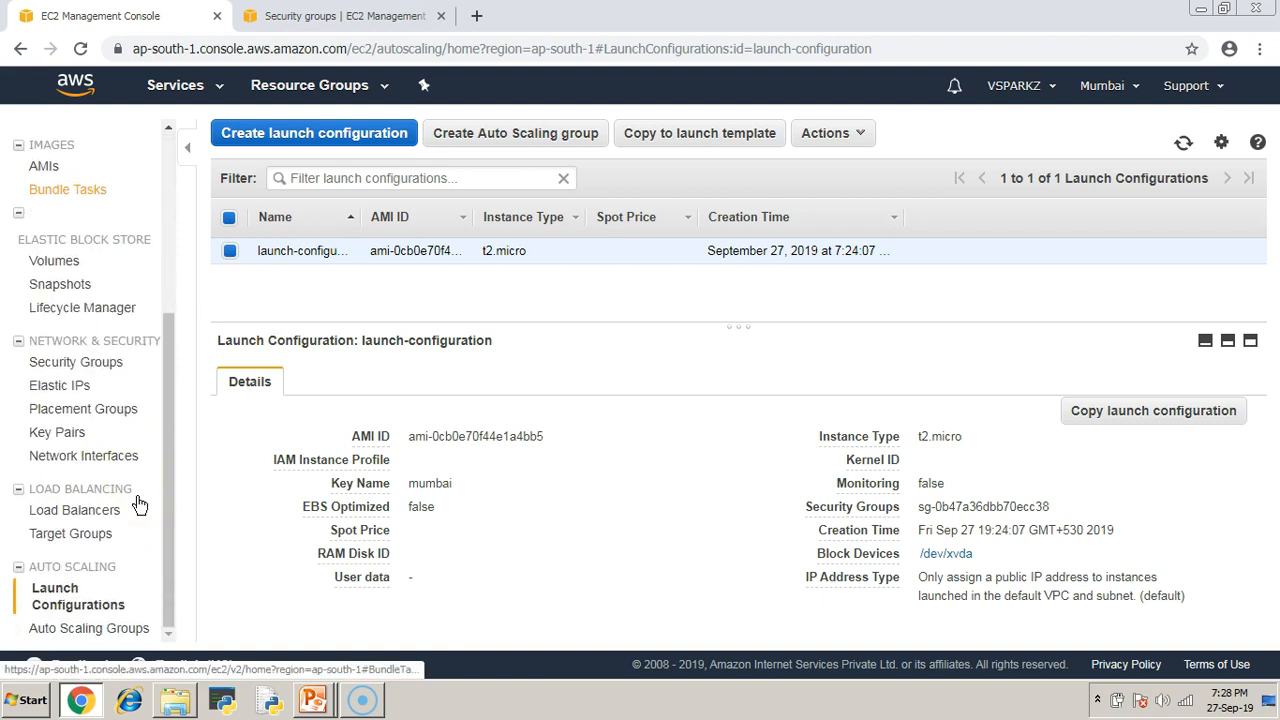
pyautogui.scroll(3, 115, 550)
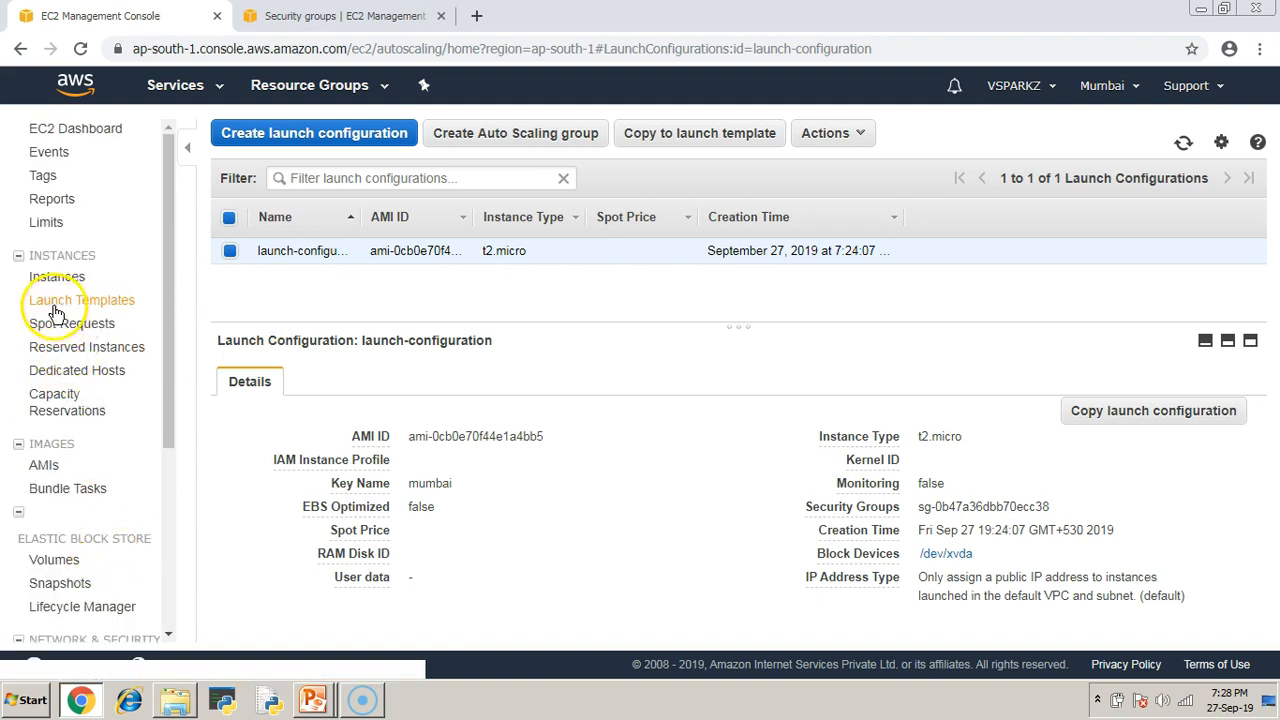
pyautogui.click(93, 302)
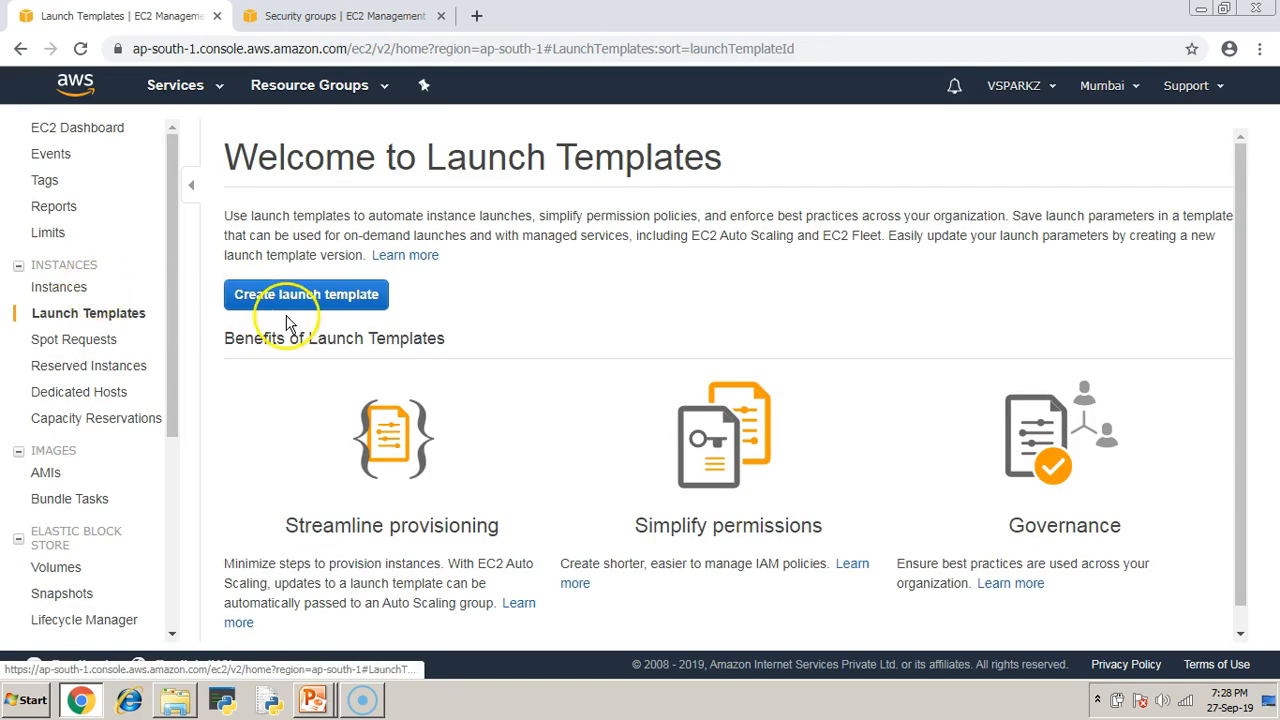
pyautogui.moveTo(214, 163); pyautogui.dragTo(755, 163)
pyautogui.click(322, 300)
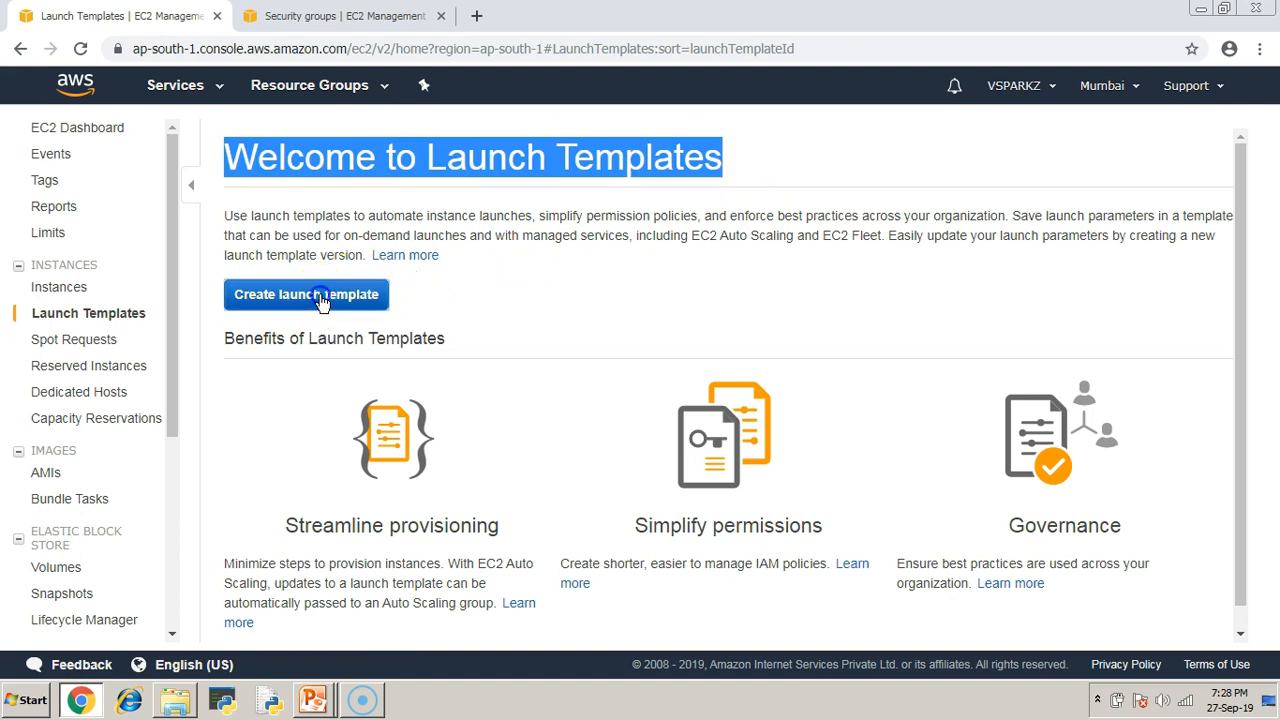
pyautogui.moveTo(304, 279); pyautogui.dragTo(431, 279)
# Name the template launch-template with version description version-1.
pyautogui.click(369, 341)
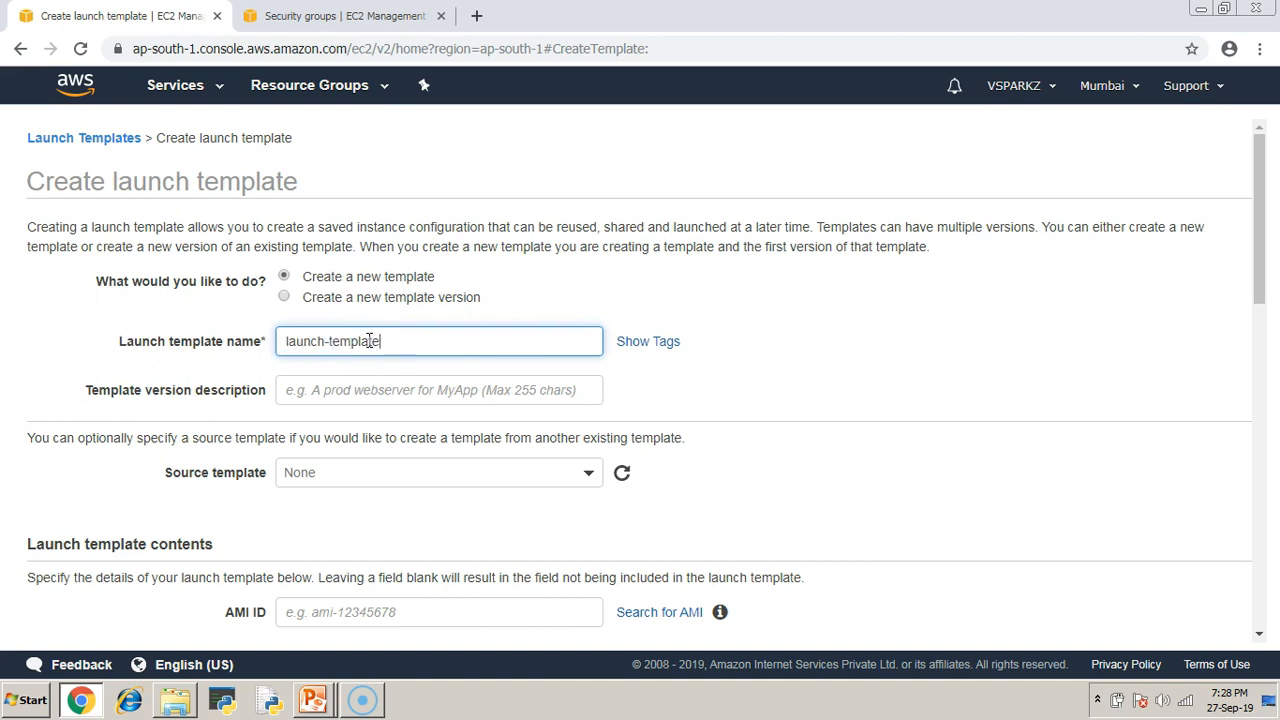
pyautogui.write('launch-template')
pyautogui.scroll(-2, 369, 341)
pyautogui.click(337, 204)
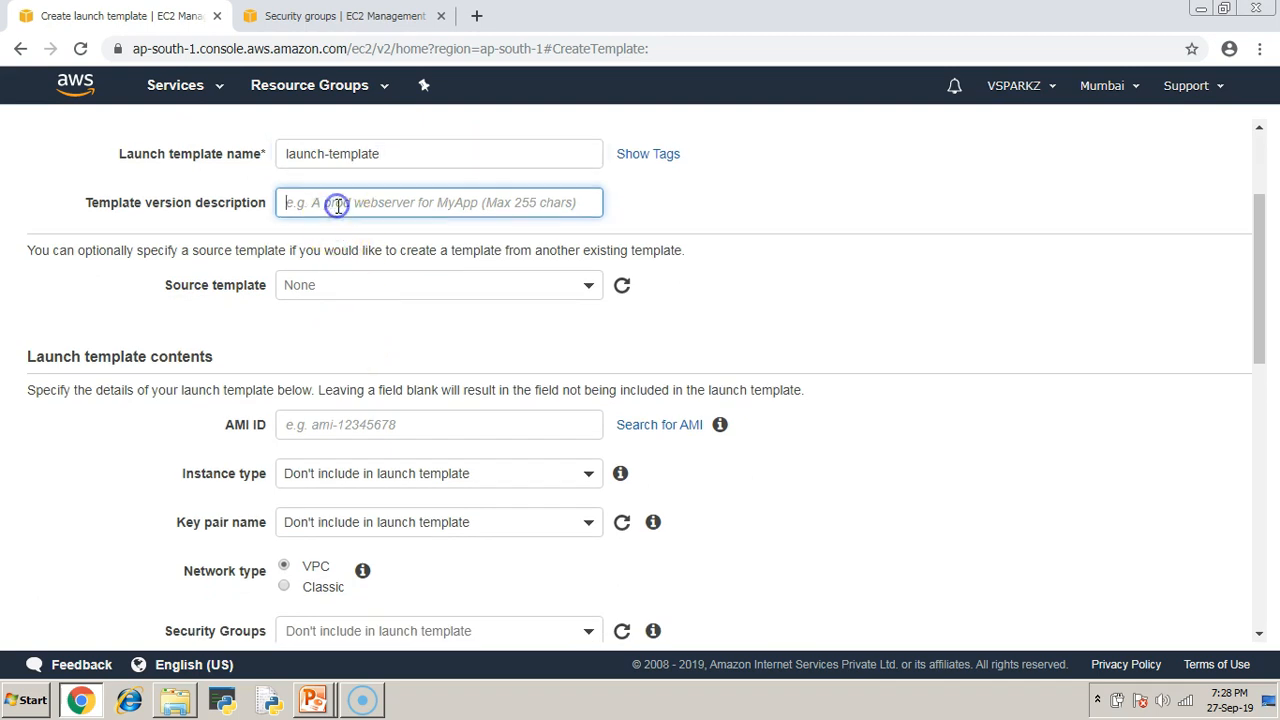
pyautogui.write('version-10')
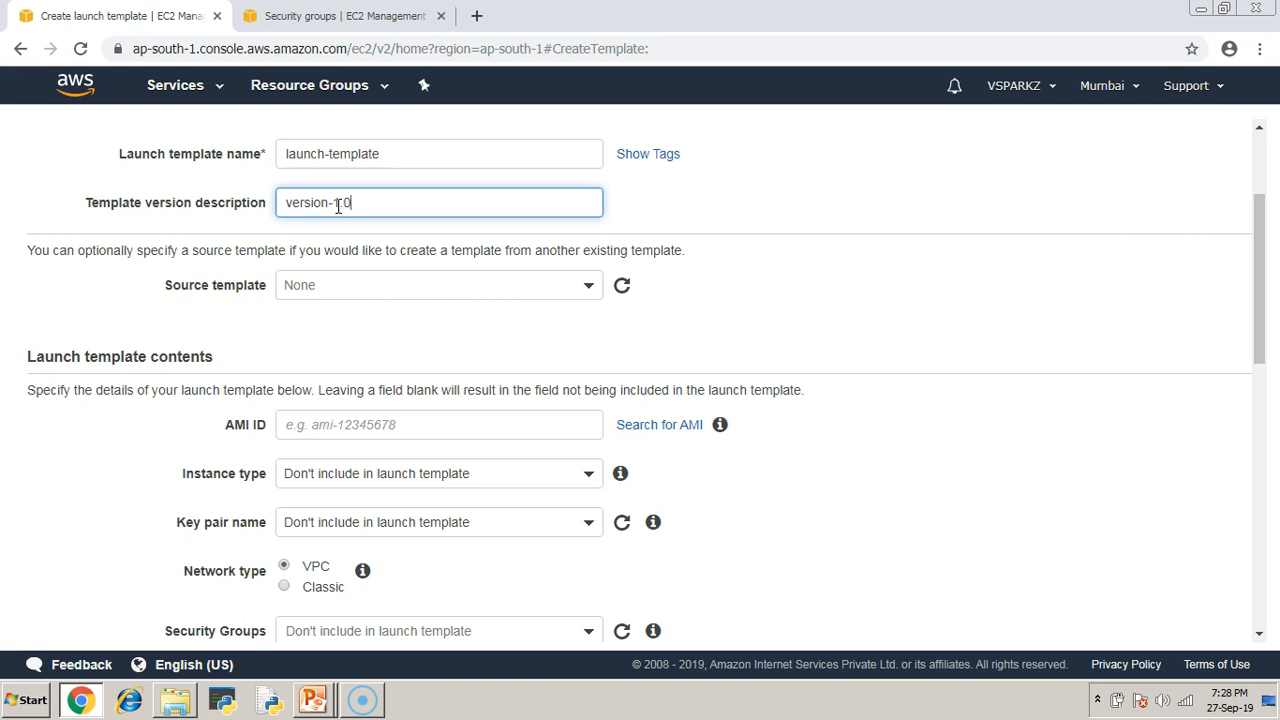
pyautogui.scroll(-2, 340, 215)
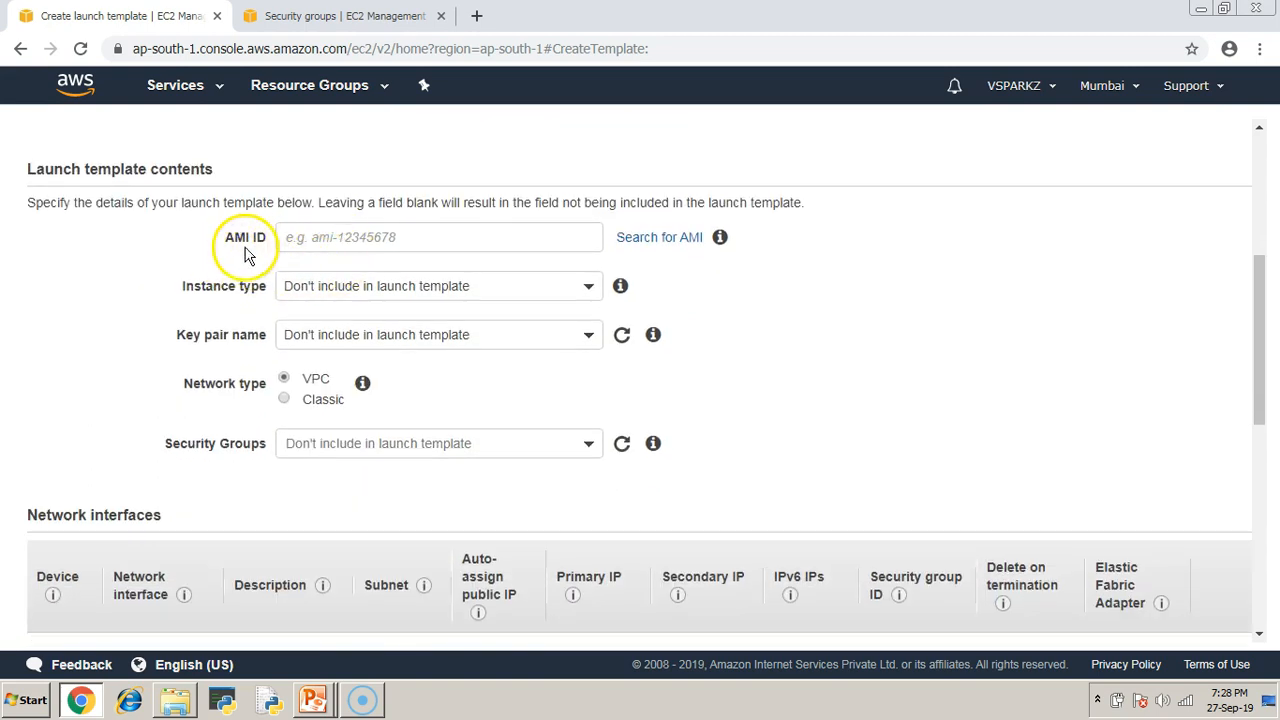
pyautogui.click(664, 239)
# Choose the Amazon Linux 2 AMI (ami-0cb0e70f44e1a4bb5) for the template.
pyautogui.click(828, 393)
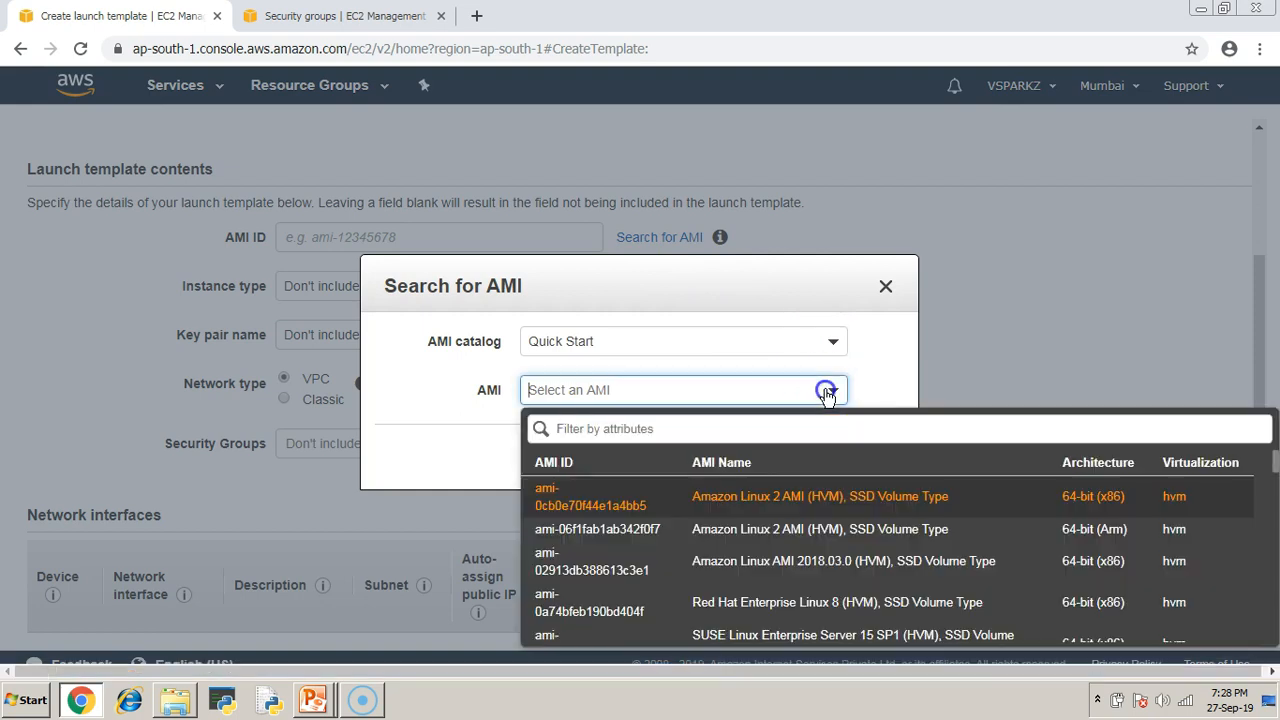
pyautogui.click(852, 511)
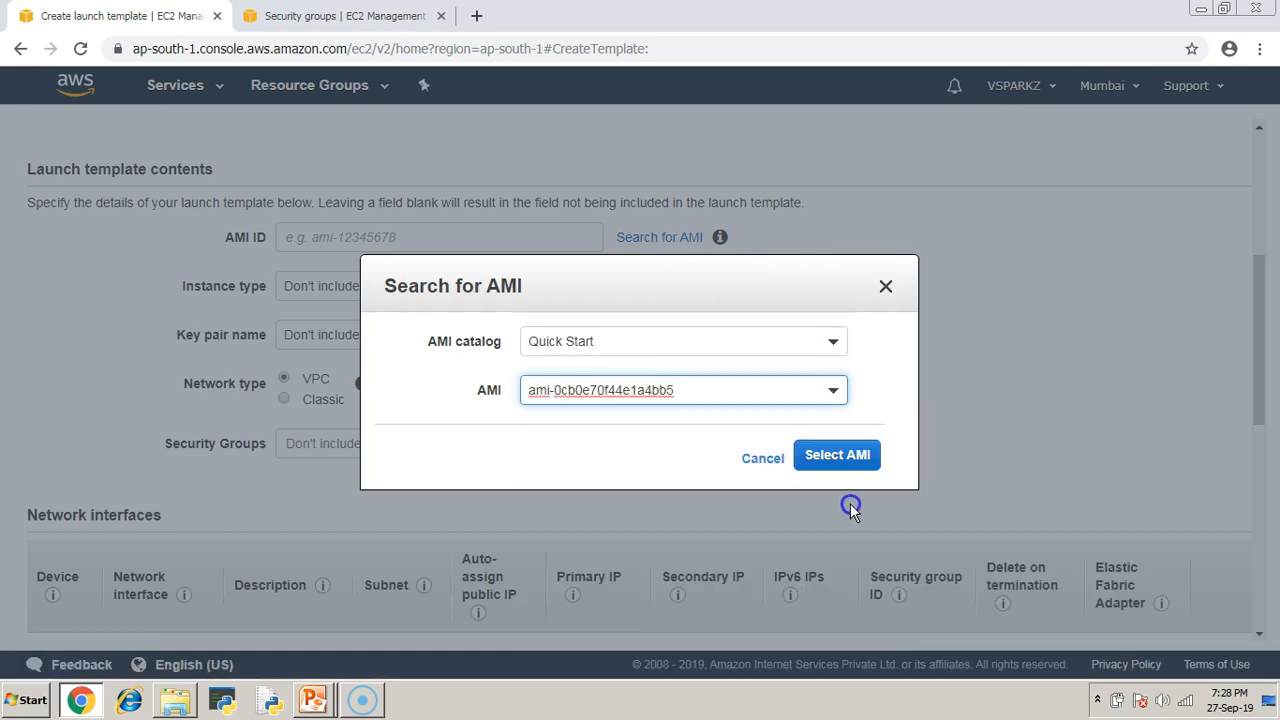
pyautogui.click(825, 465)
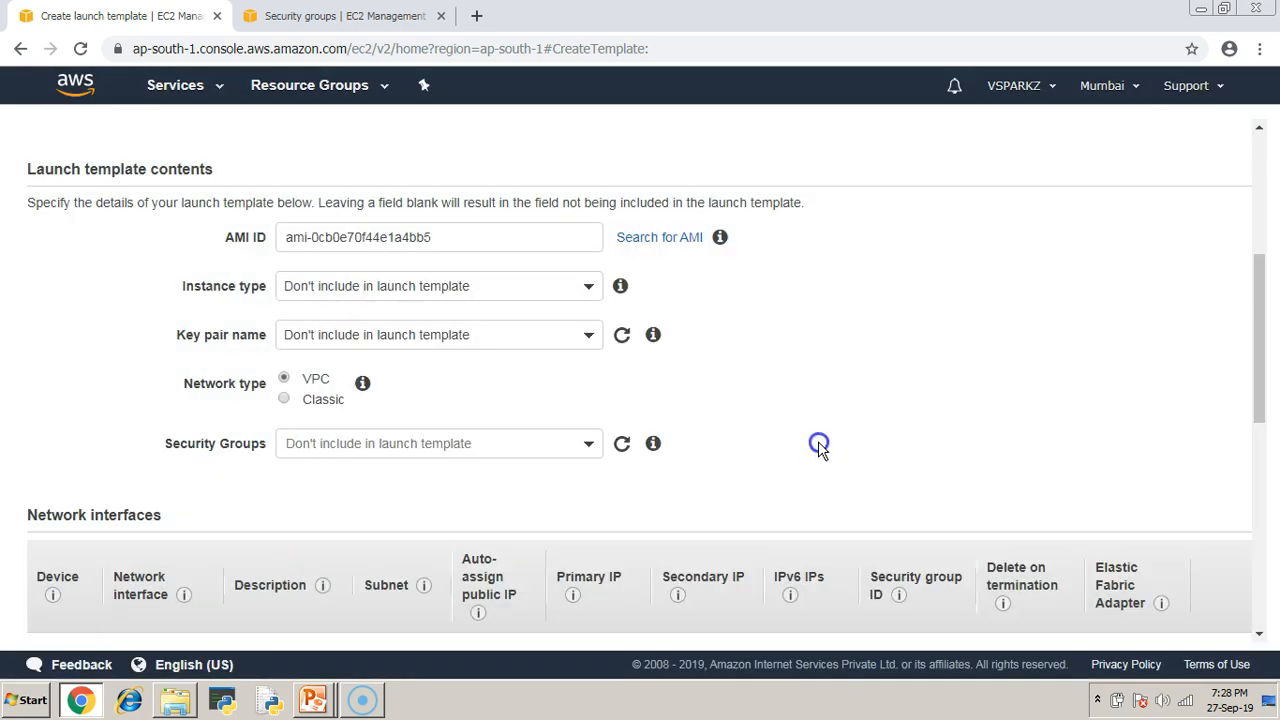
# Set the template's instance type to t2.micro and key pair to mumbai.
pyautogui.moveTo(176, 293); pyautogui.dragTo(264, 289)
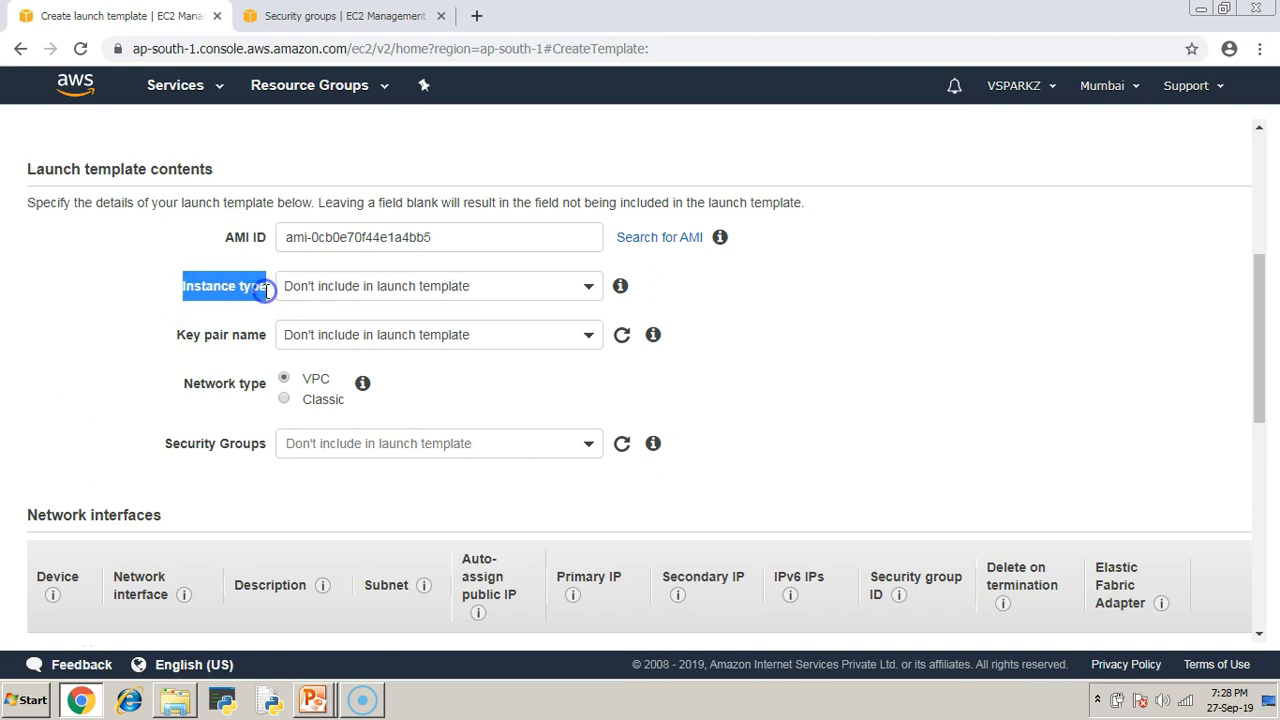
pyautogui.click(590, 288)
pyautogui.click(310, 437)
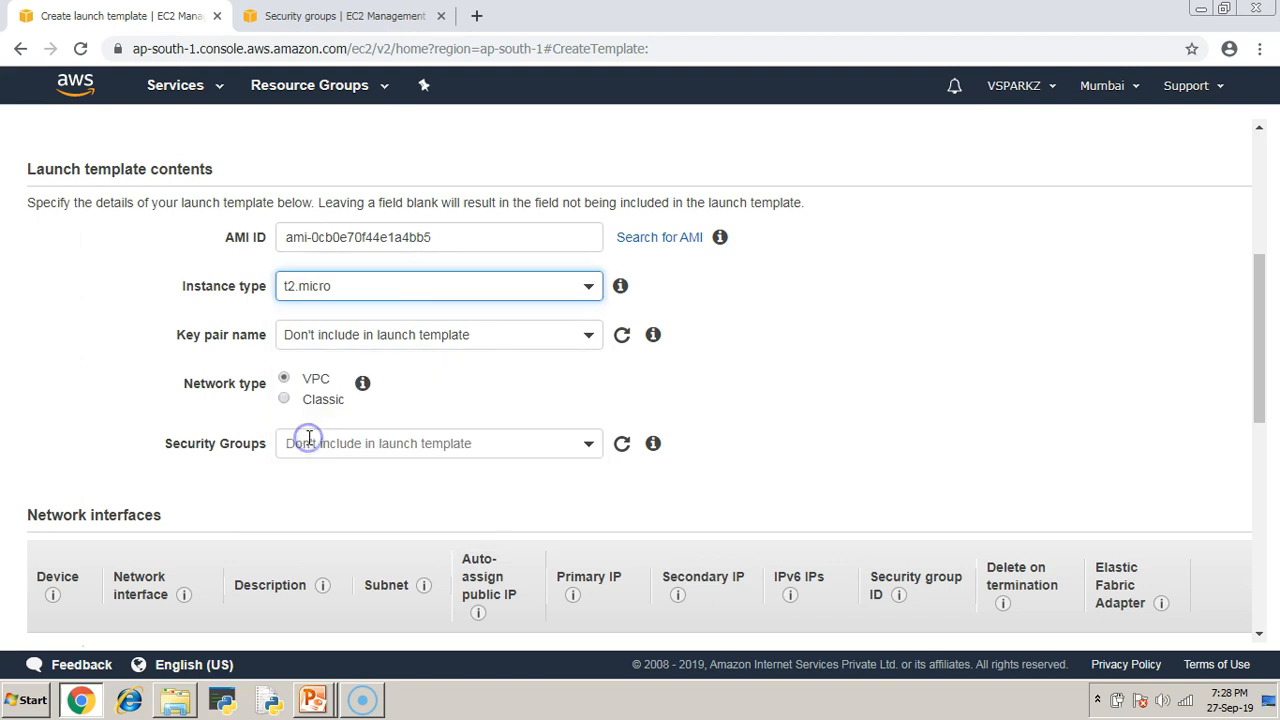
pyautogui.moveTo(177, 334); pyautogui.dragTo(266, 334)
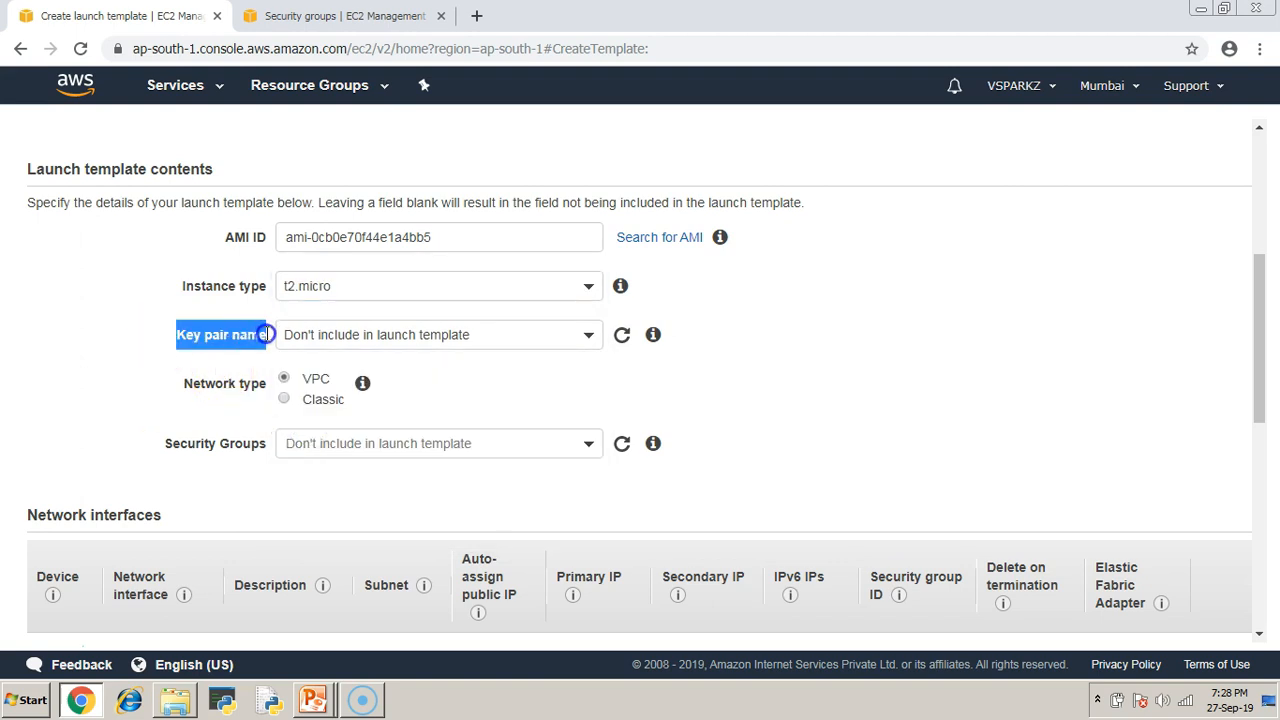
pyautogui.click(503, 338)
pyautogui.click(316, 450)
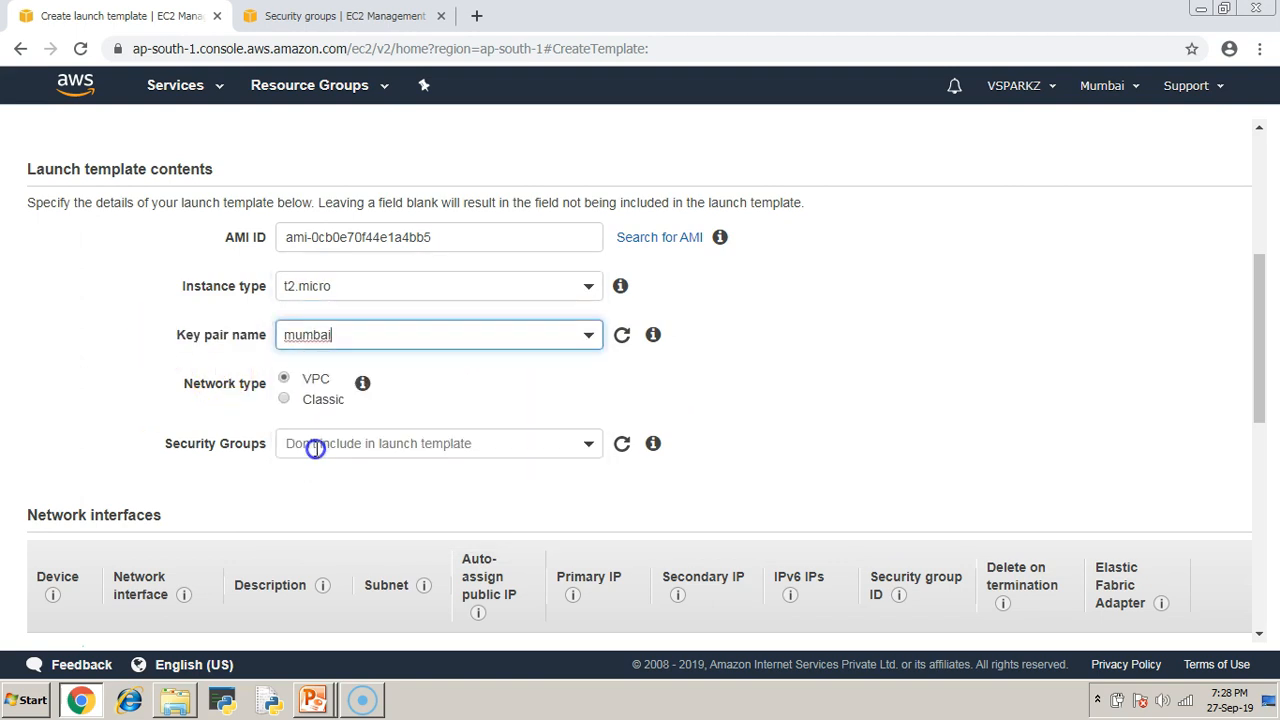
pyautogui.moveTo(200, 455); pyautogui.dragTo(264, 446)
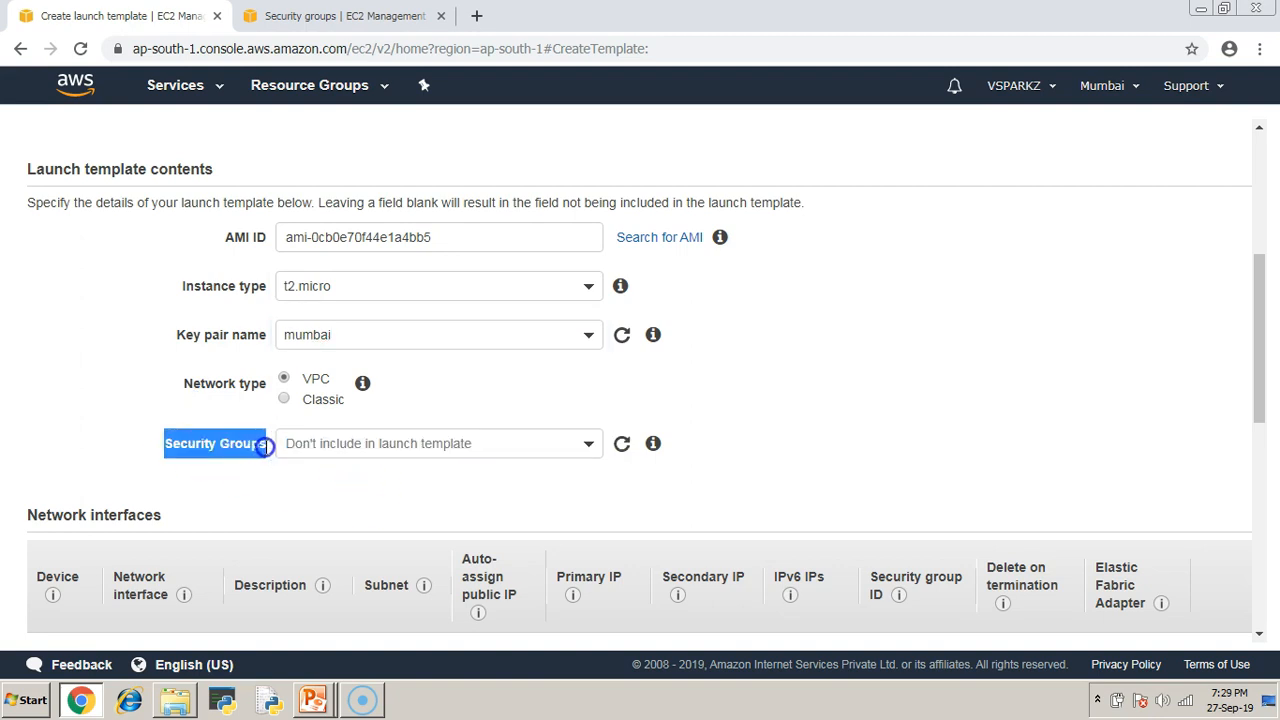
pyautogui.click(69, 337)
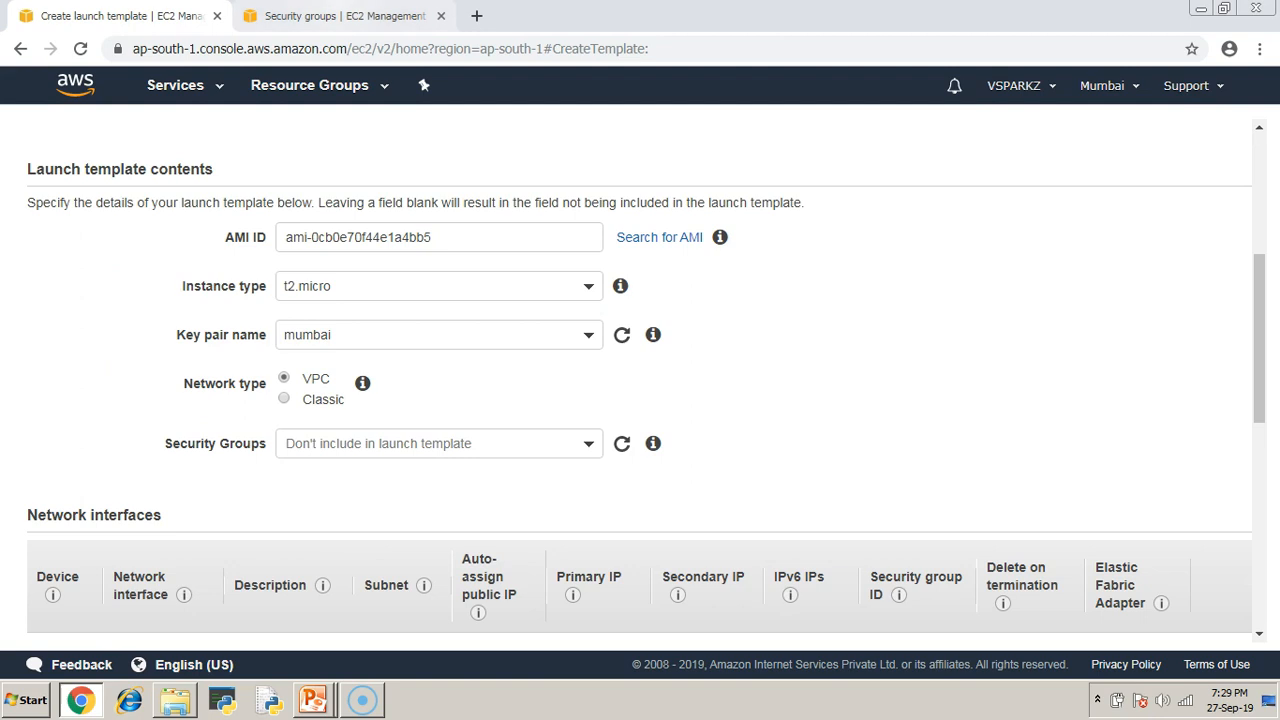
# Copy the alltraffic security group ID sg-0b47a36dbb70ecc38 from EC2 Security Groups, then return to the template form.
pyautogui.click(340, 17)
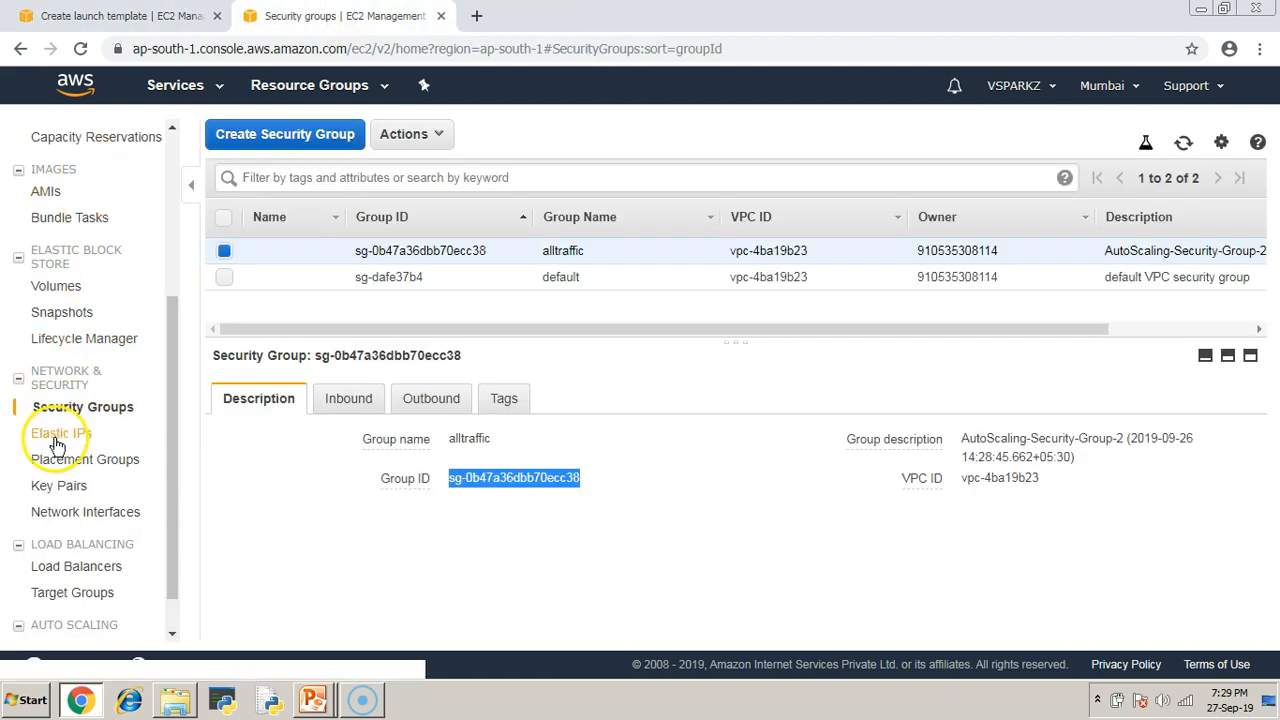
pyautogui.scroll(3, 90, 330)
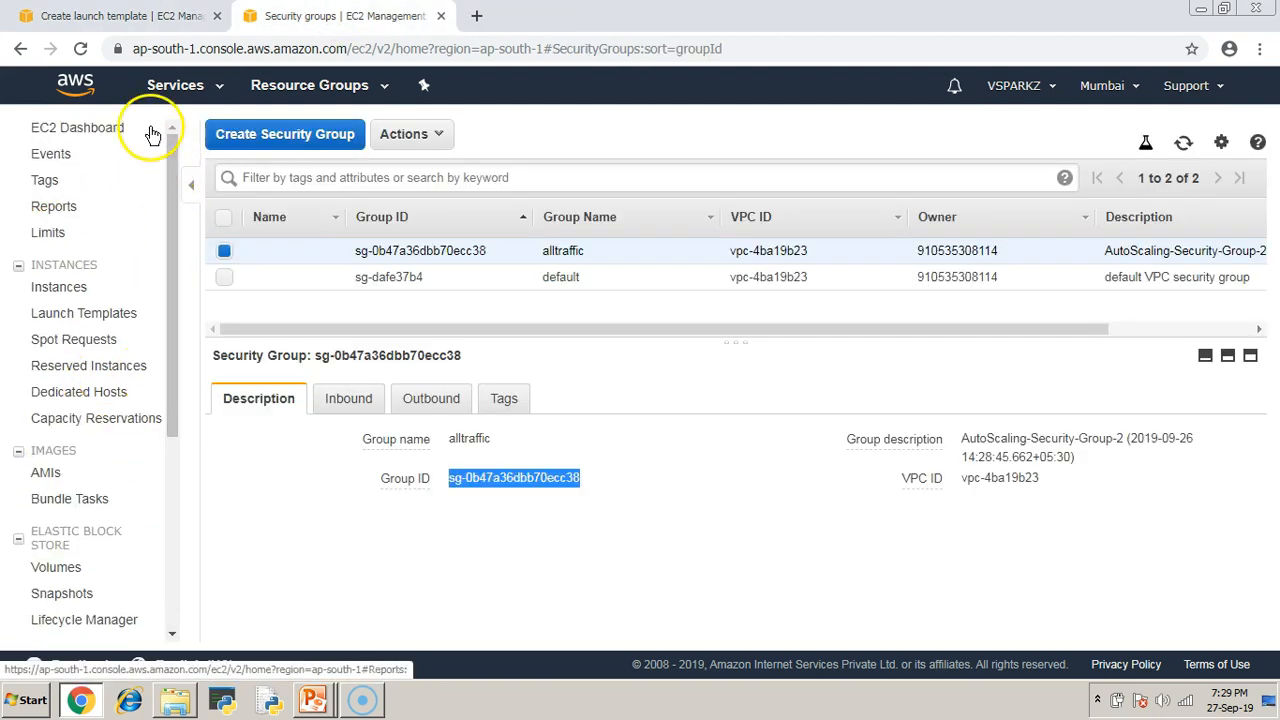
pyautogui.click(205, 88)
pyautogui.click(286, 237)
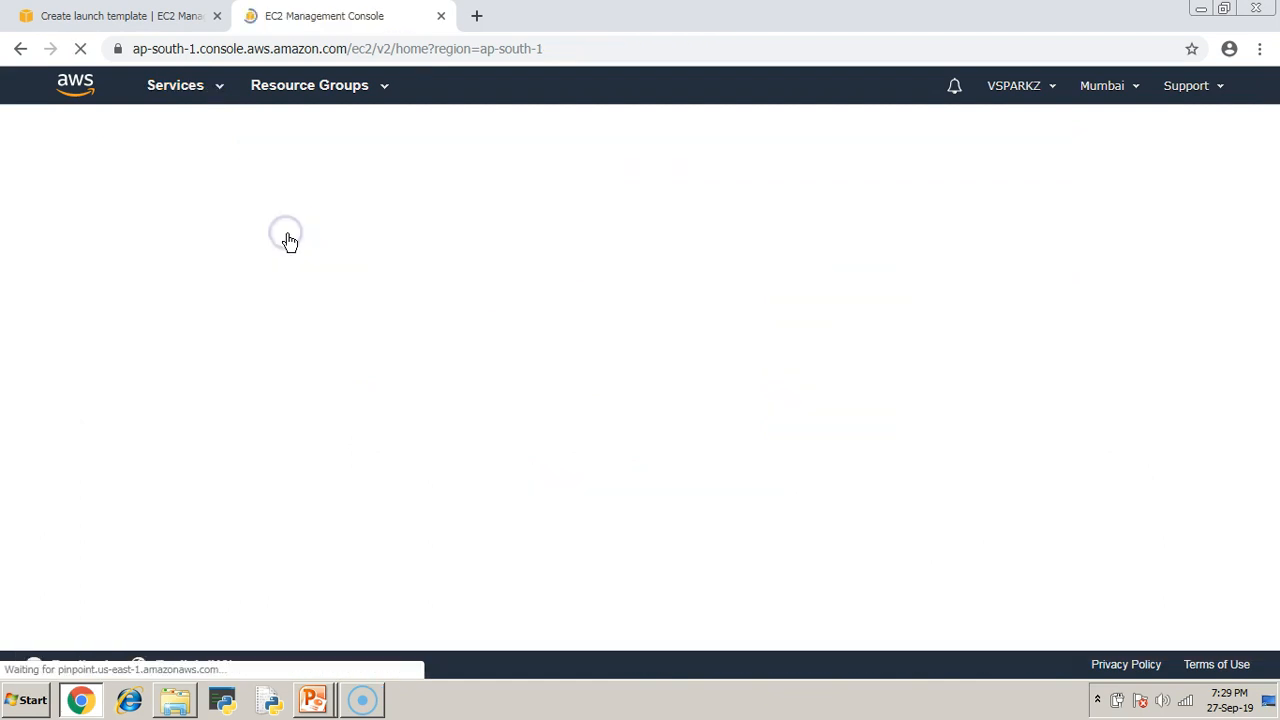
pyautogui.scroll(-3, 63, 422)
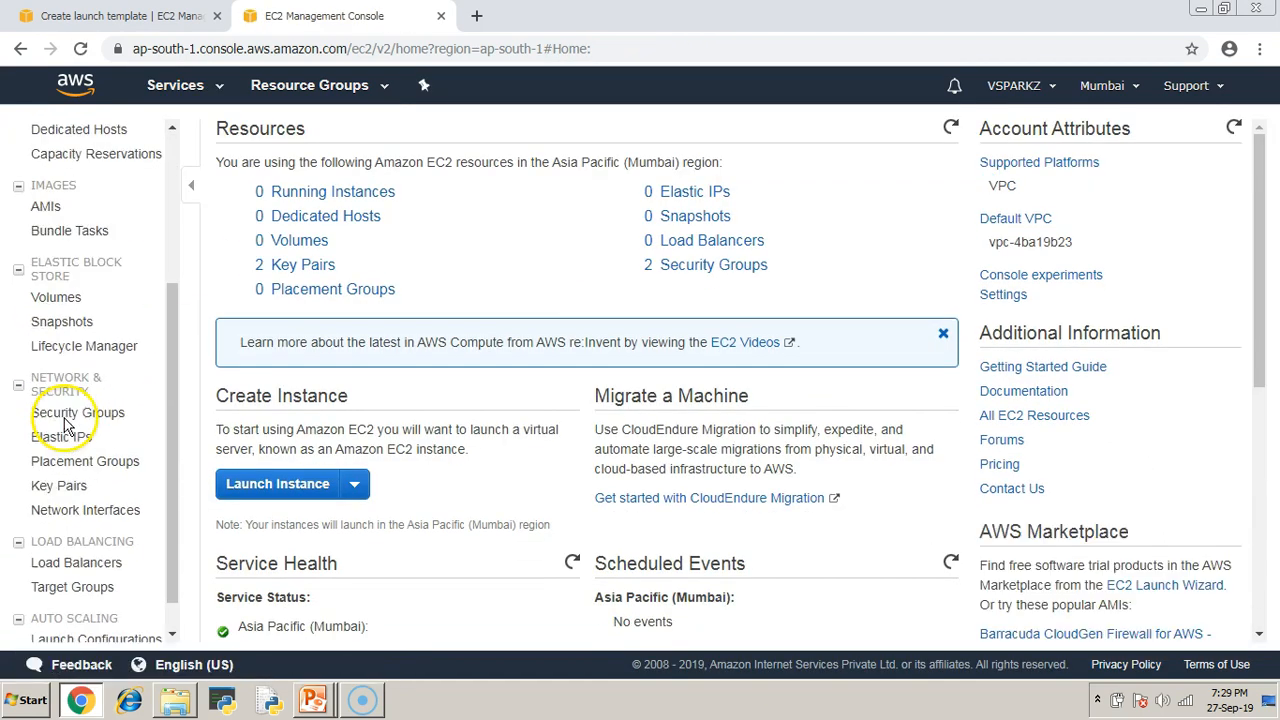
pyautogui.click(50, 376)
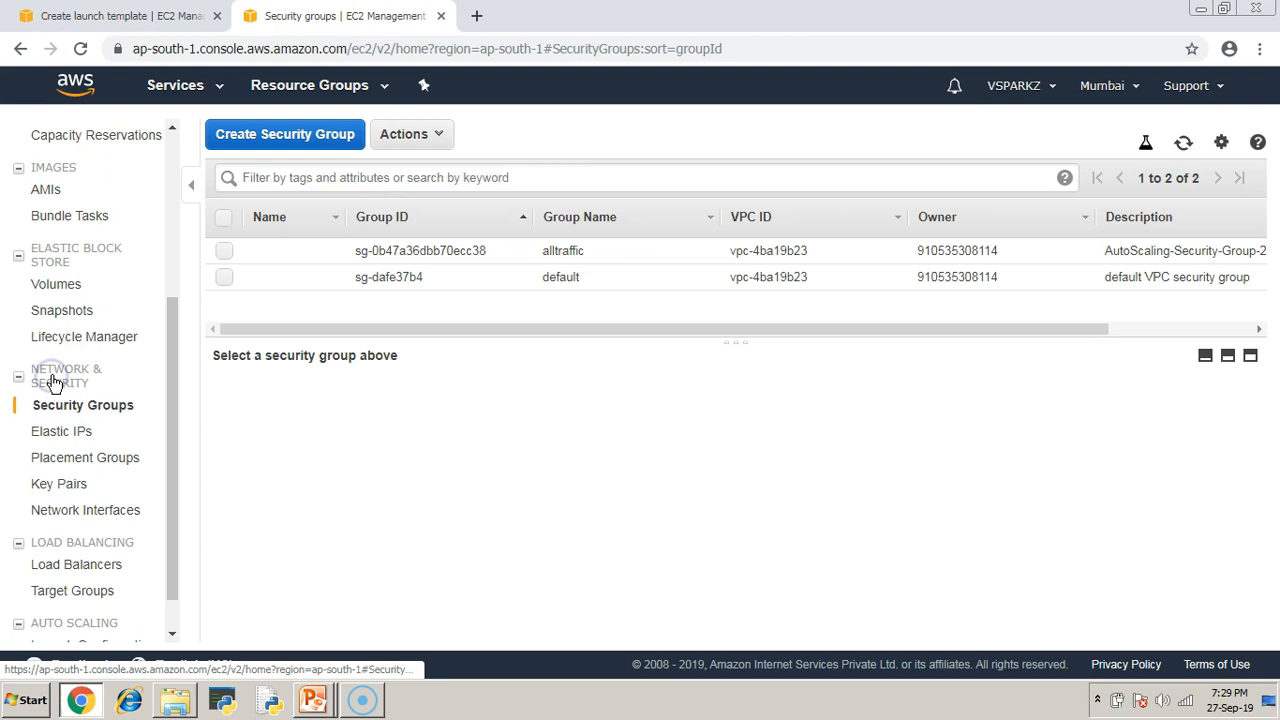
pyautogui.click(224, 251)
pyautogui.moveTo(446, 330); pyautogui.dragTo(166, 287)
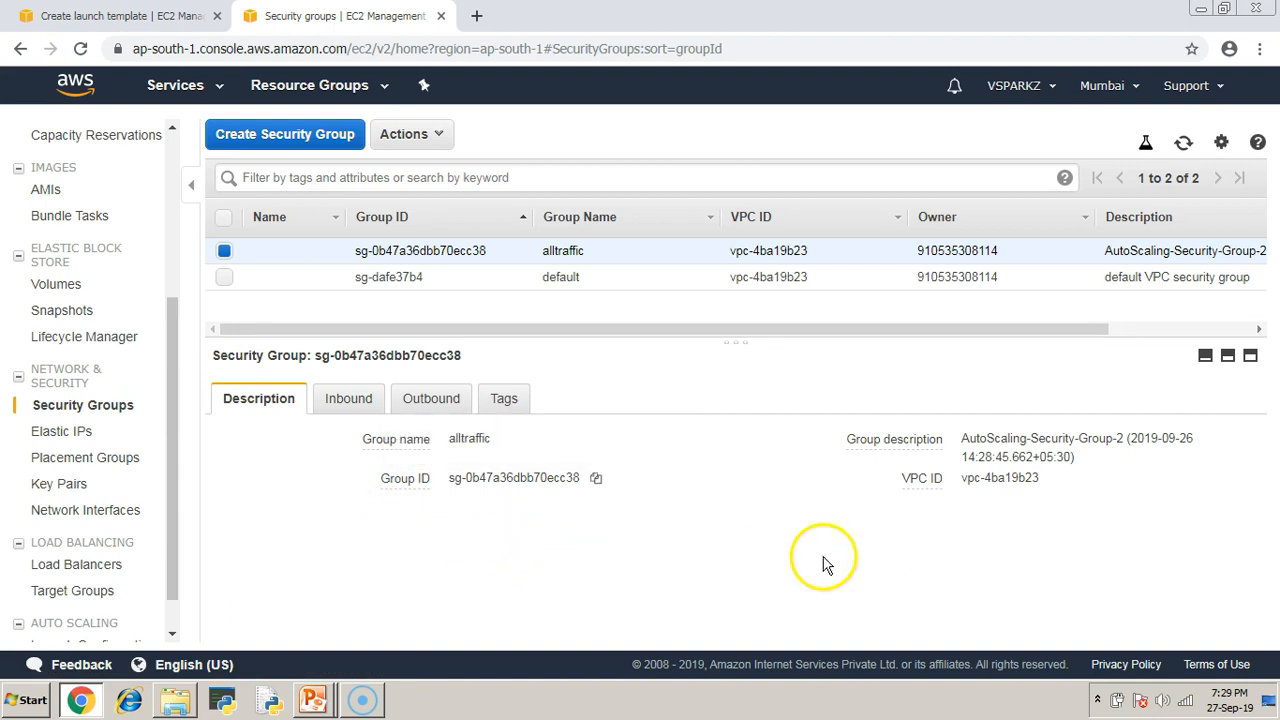
pyautogui.click(596, 480)
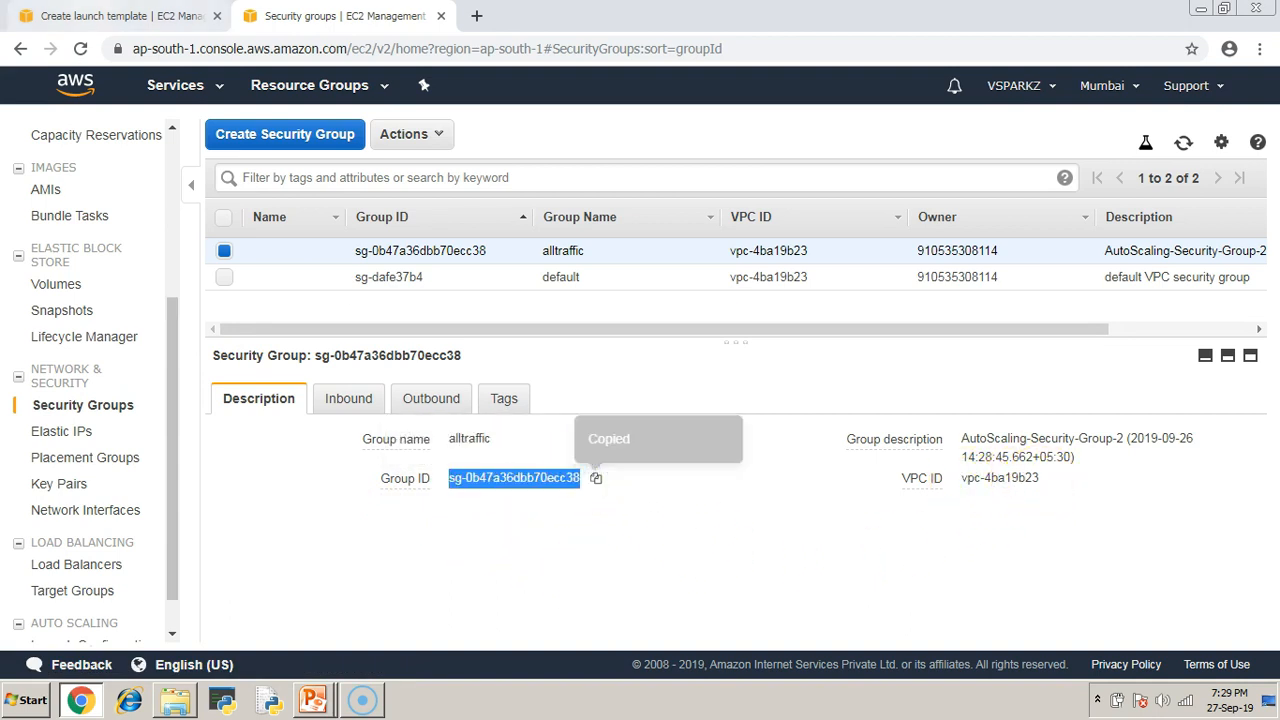
pyautogui.click(120, 16)
pyautogui.click(328, 443)
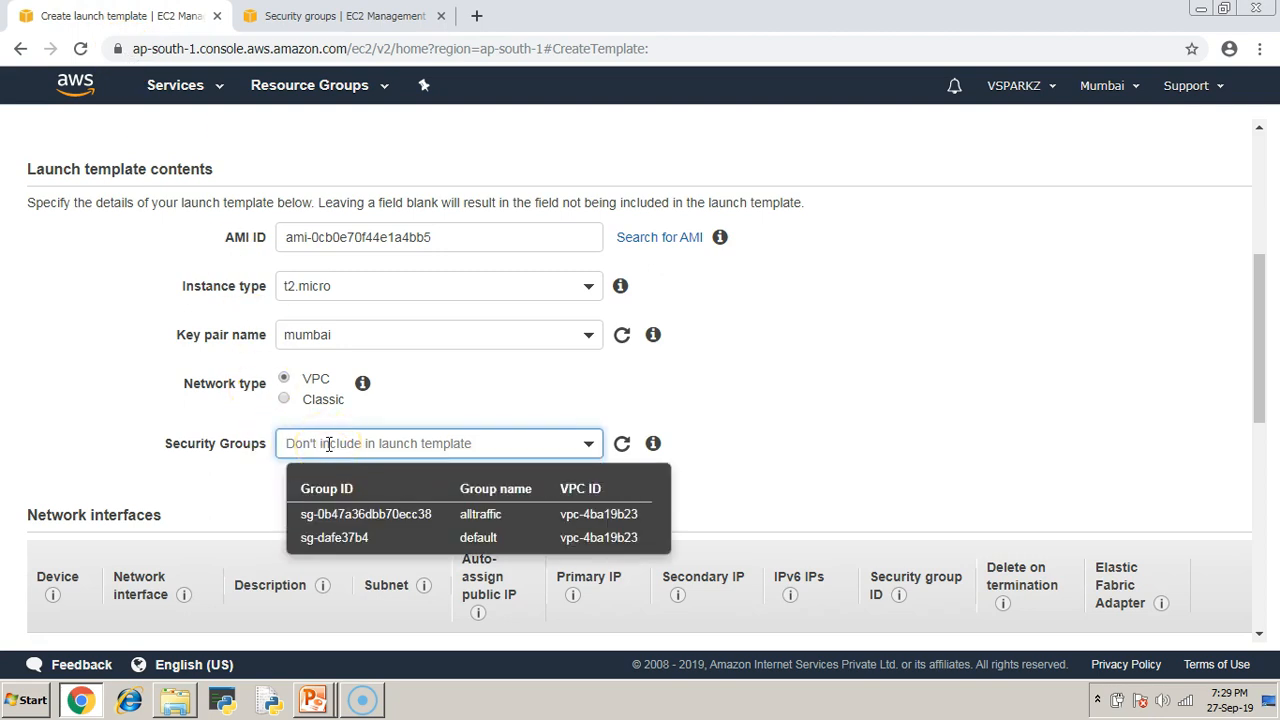
# Paste sg-0b47a36dbb70ecc38 into the template's Security Groups field and add it.
pyautogui.hotkey('ctrl', 'v')
pyautogui.press('Return')
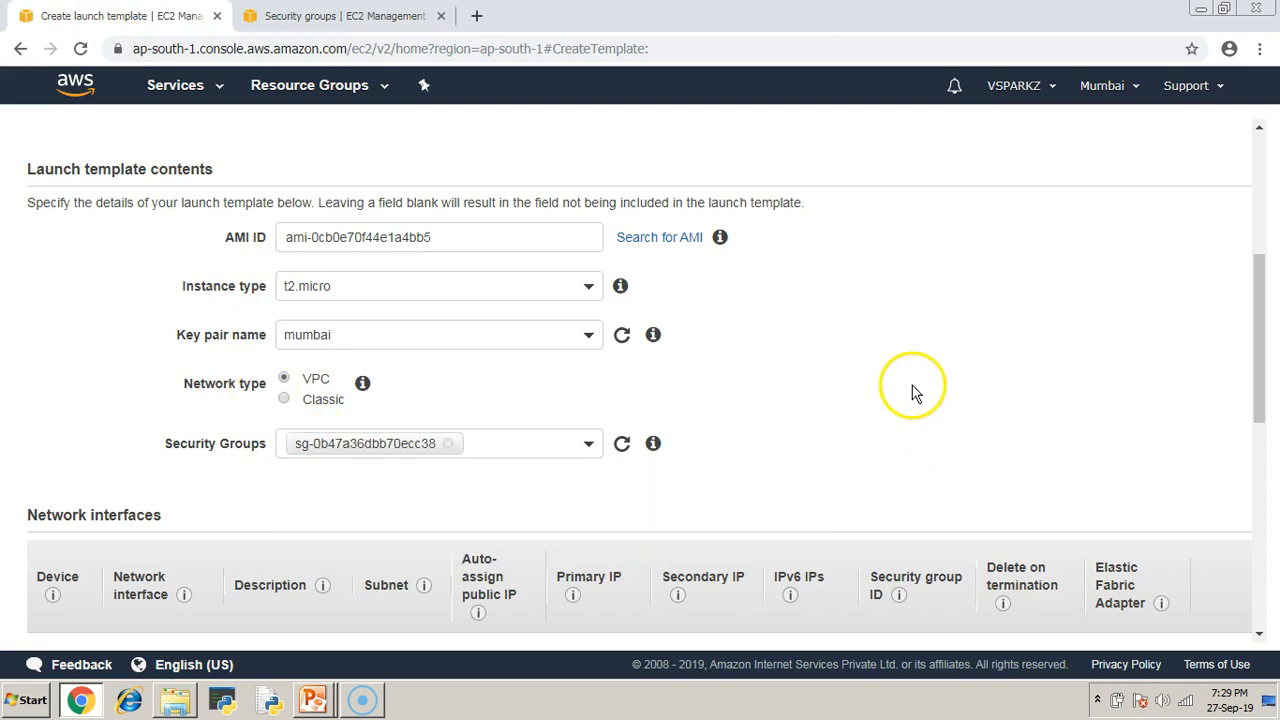
pyautogui.scroll(-2, 912, 393)
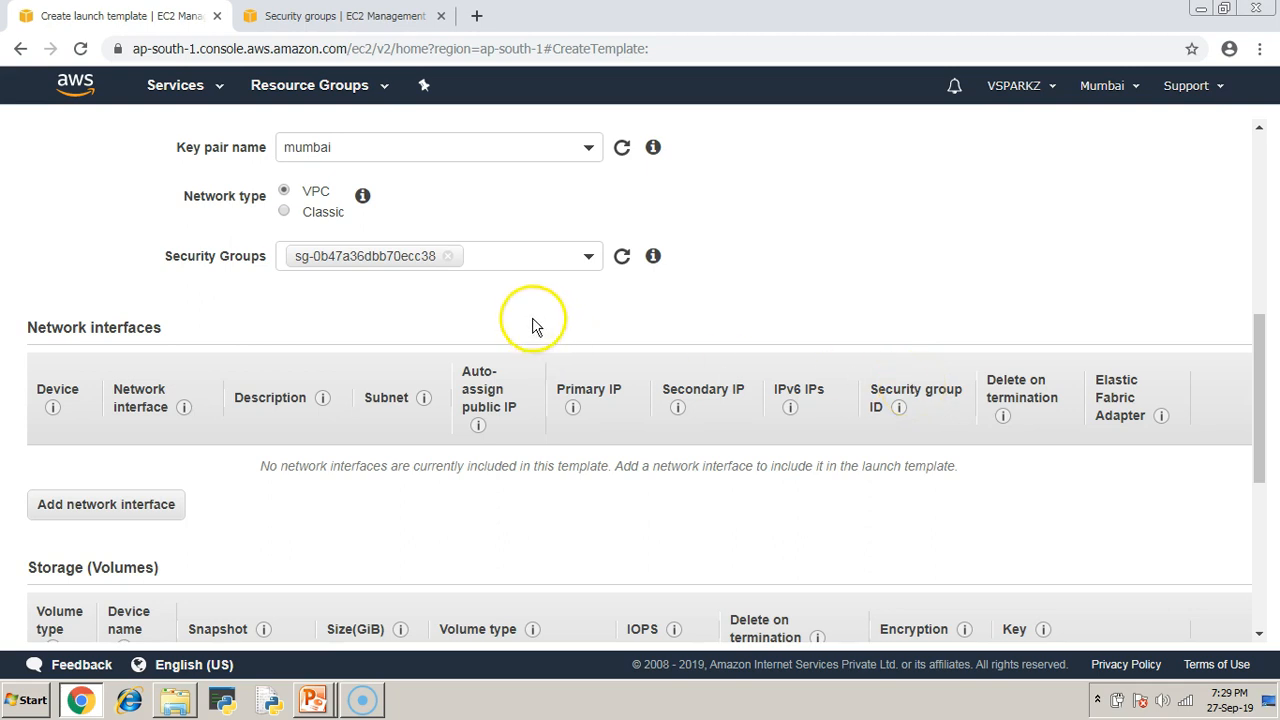
pyautogui.click(588, 260)
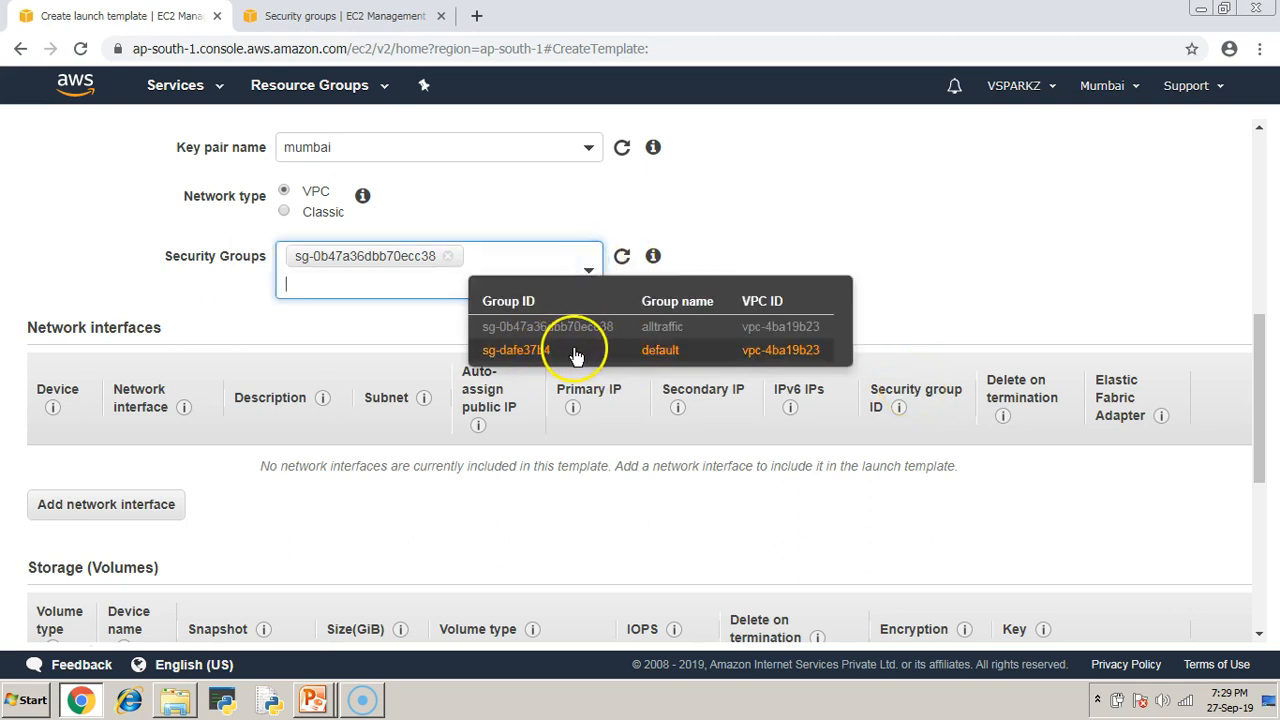
pyautogui.click(954, 224)
pyautogui.click(943, 275)
pyautogui.scroll(-5, 943, 275)
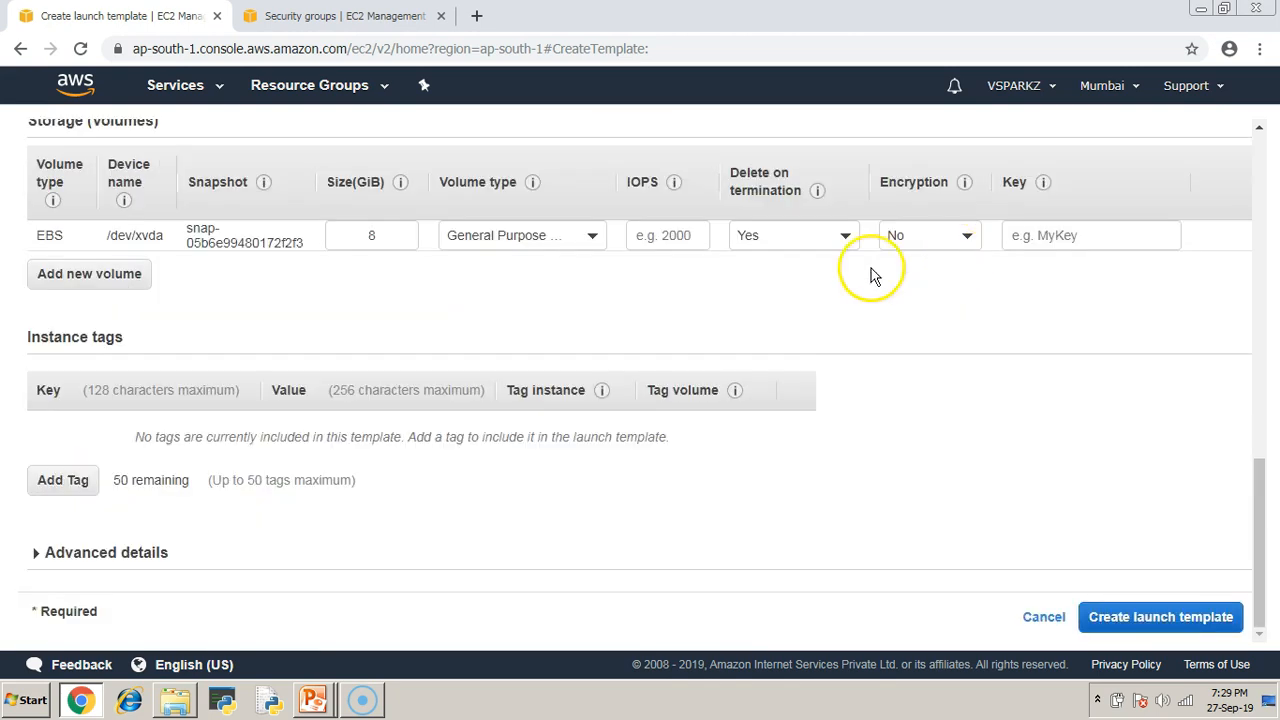
# Review the advanced details: purchasing option, shutdown behavior, stop-hibernate behavior and user data.
pyautogui.click(35, 552)
pyautogui.scroll(-5, 905, 290)
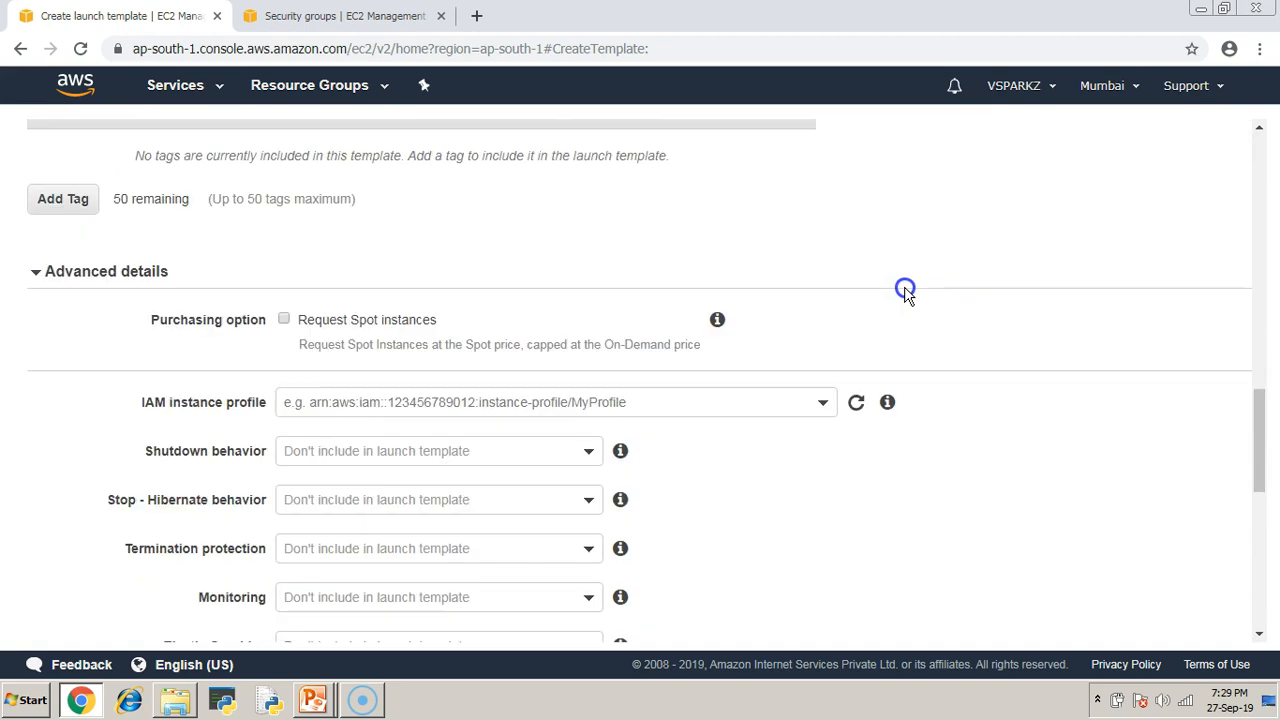
pyautogui.scroll(1, 905, 290)
pyautogui.click(197, 225)
pyautogui.moveTo(130, 224); pyautogui.dragTo(266, 228)
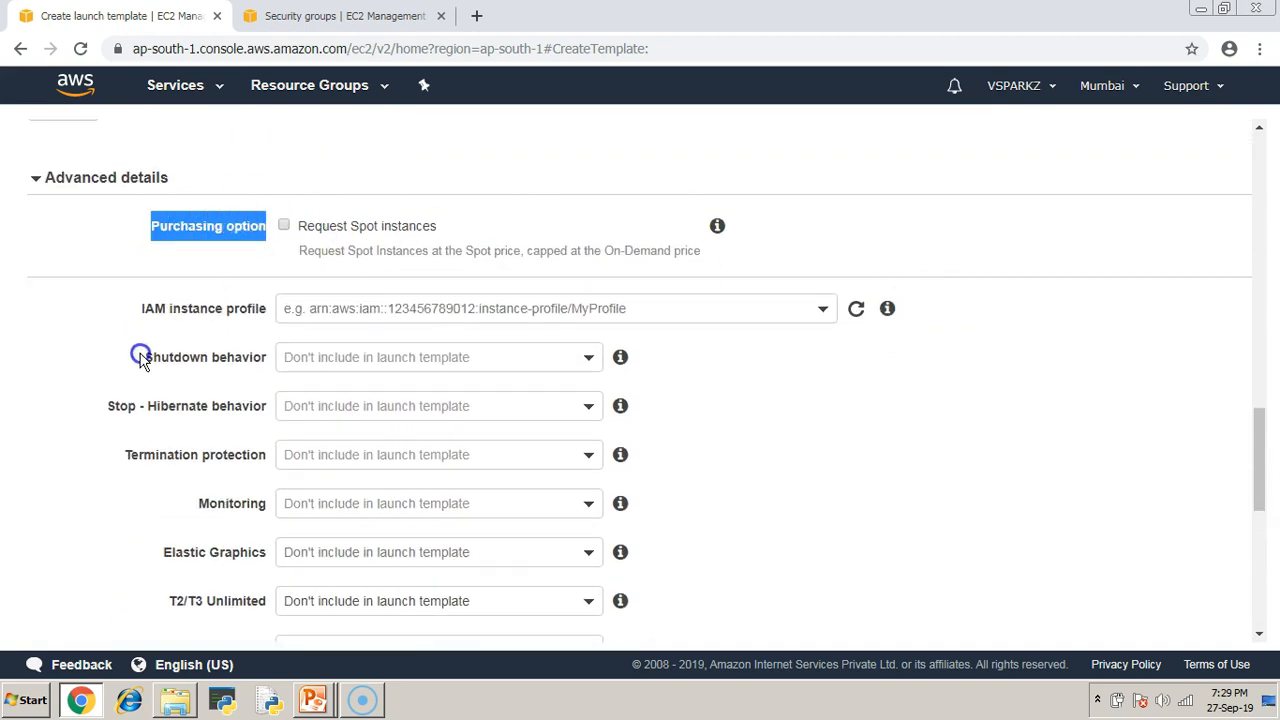
pyautogui.moveTo(140, 357); pyautogui.dragTo(259, 357)
pyautogui.moveTo(102, 408); pyautogui.dragTo(266, 408)
pyautogui.scroll(-5, 698, 449)
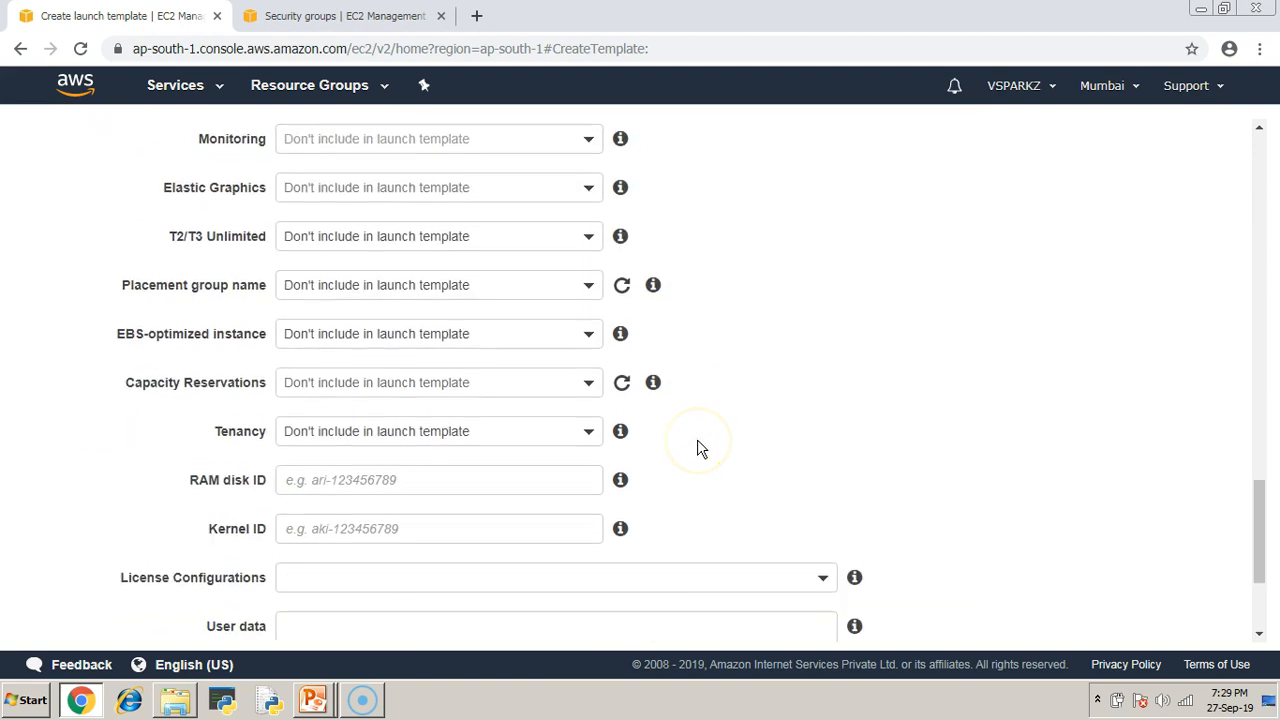
pyautogui.scroll(-2, 698, 449)
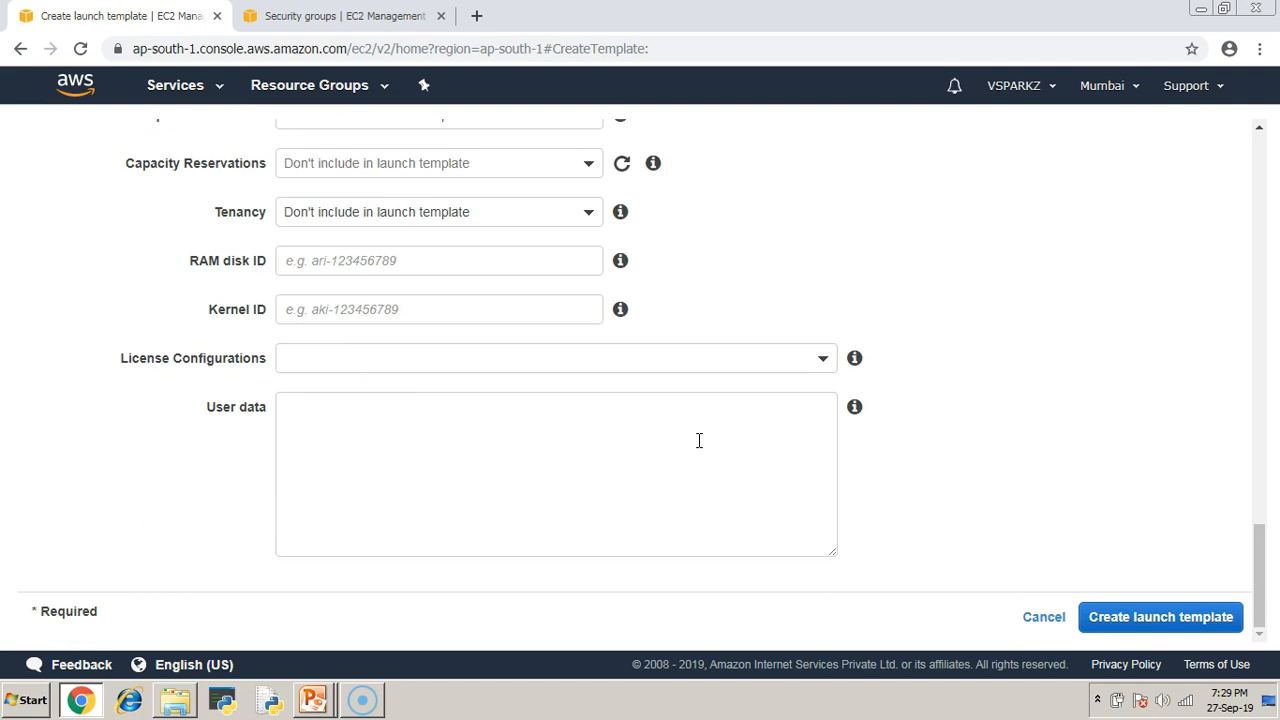
pyautogui.click(404, 421)
pyautogui.moveTo(203, 406); pyautogui.dragTo(263, 404)
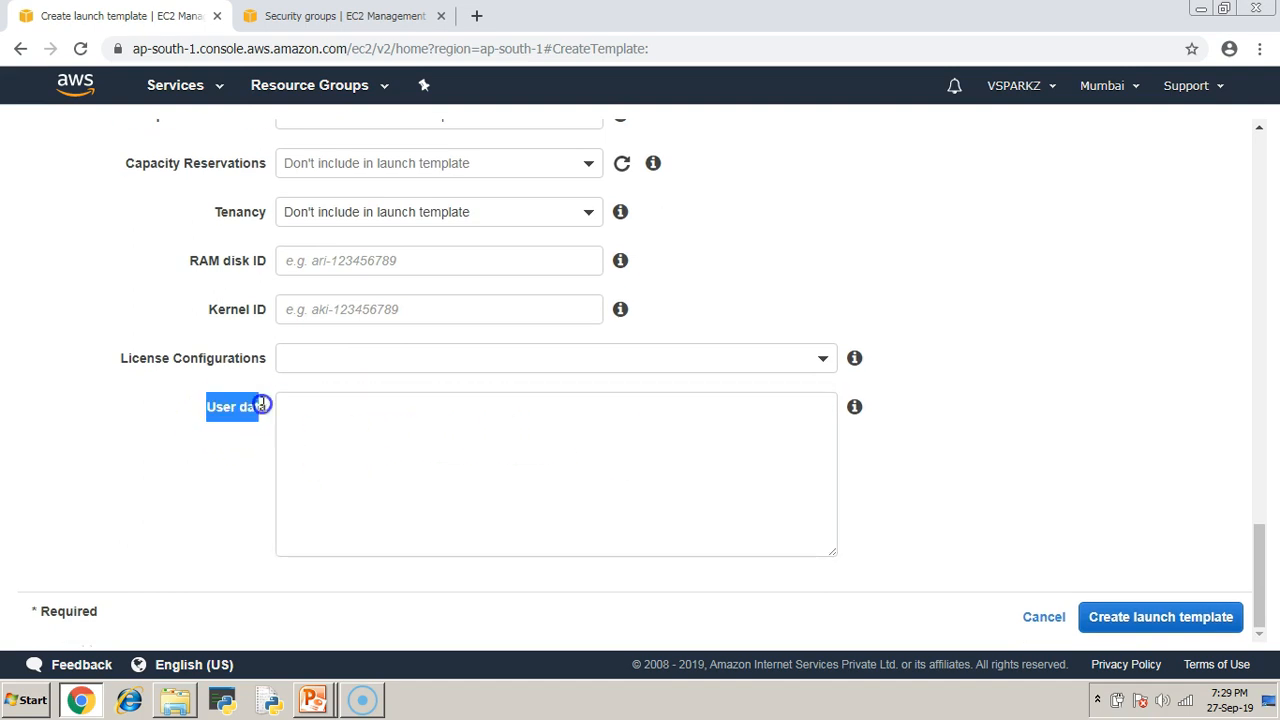
pyautogui.click(1034, 412)
# Create launch-template, view it in the templates list, then advance the slides to Step 3.
pyautogui.scroll(1, 1007, 451)
pyautogui.scroll(-1, 1008, 452)
pyautogui.click(1166, 617)
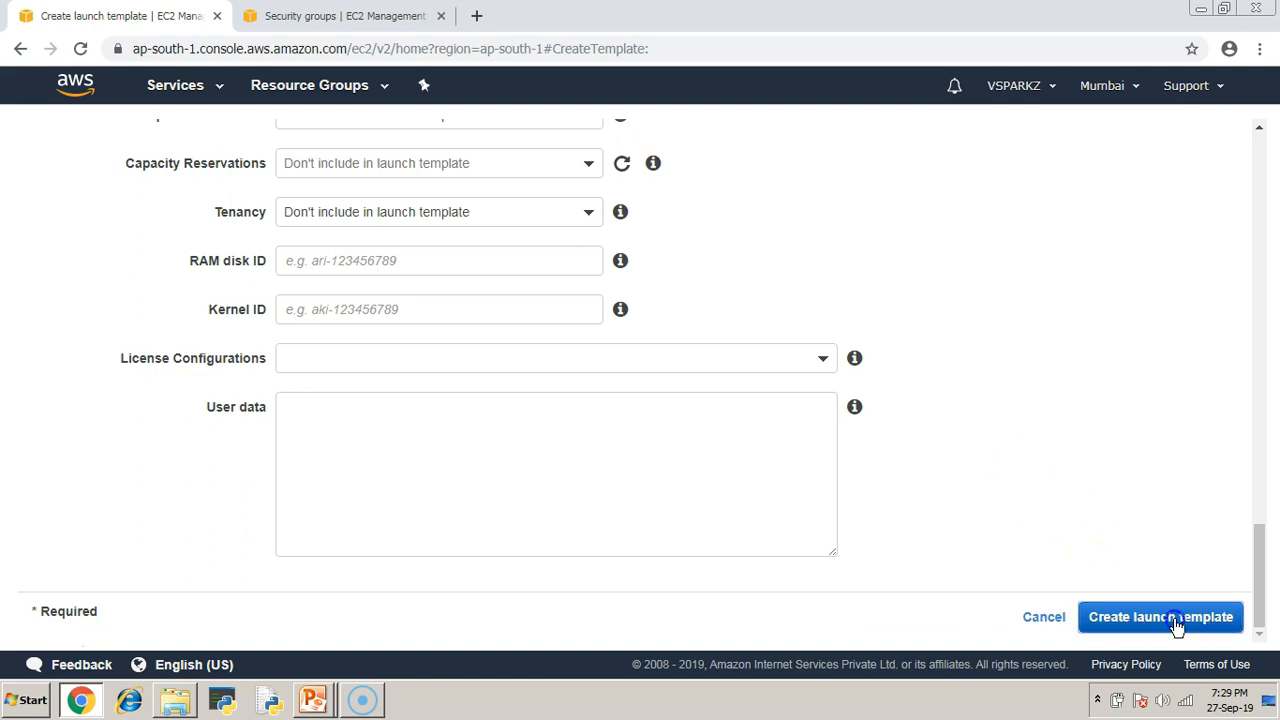
pyautogui.moveTo(88, 245); pyautogui.dragTo(141, 244)
pyautogui.scroll(-3, 1031, 428)
pyautogui.click(878, 618)
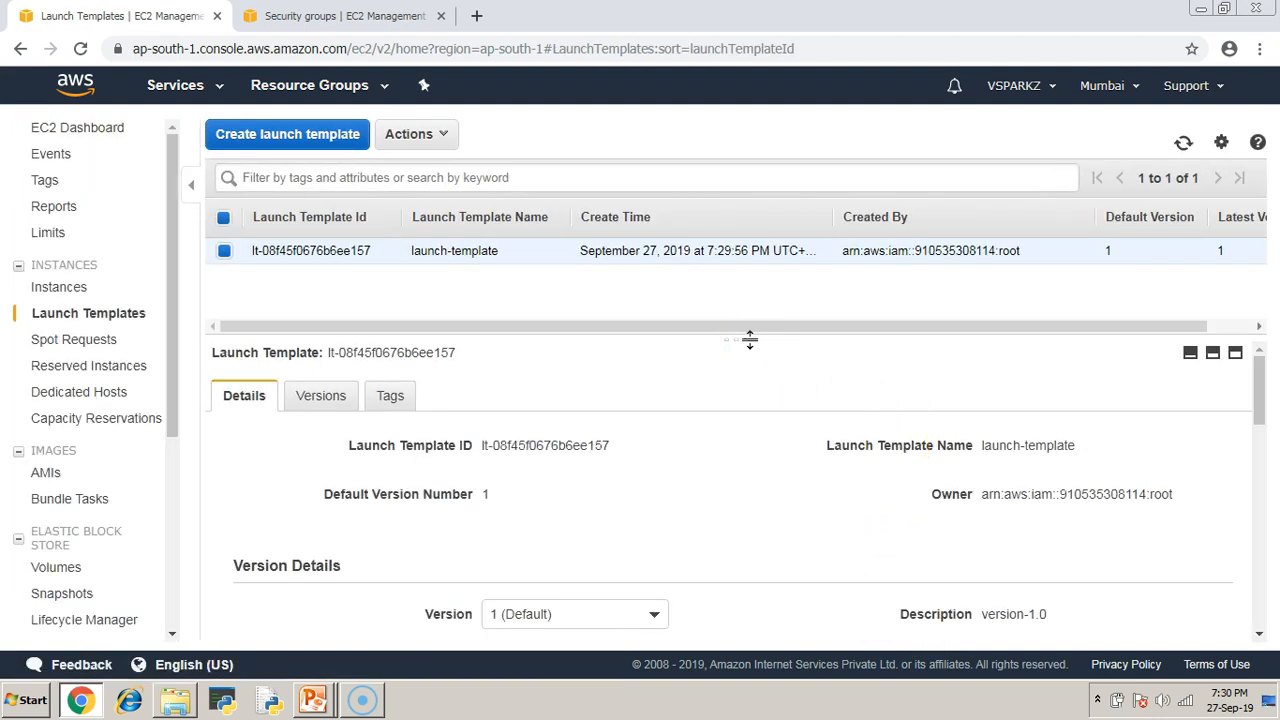
pyautogui.hotkey('alt', 'Tab')
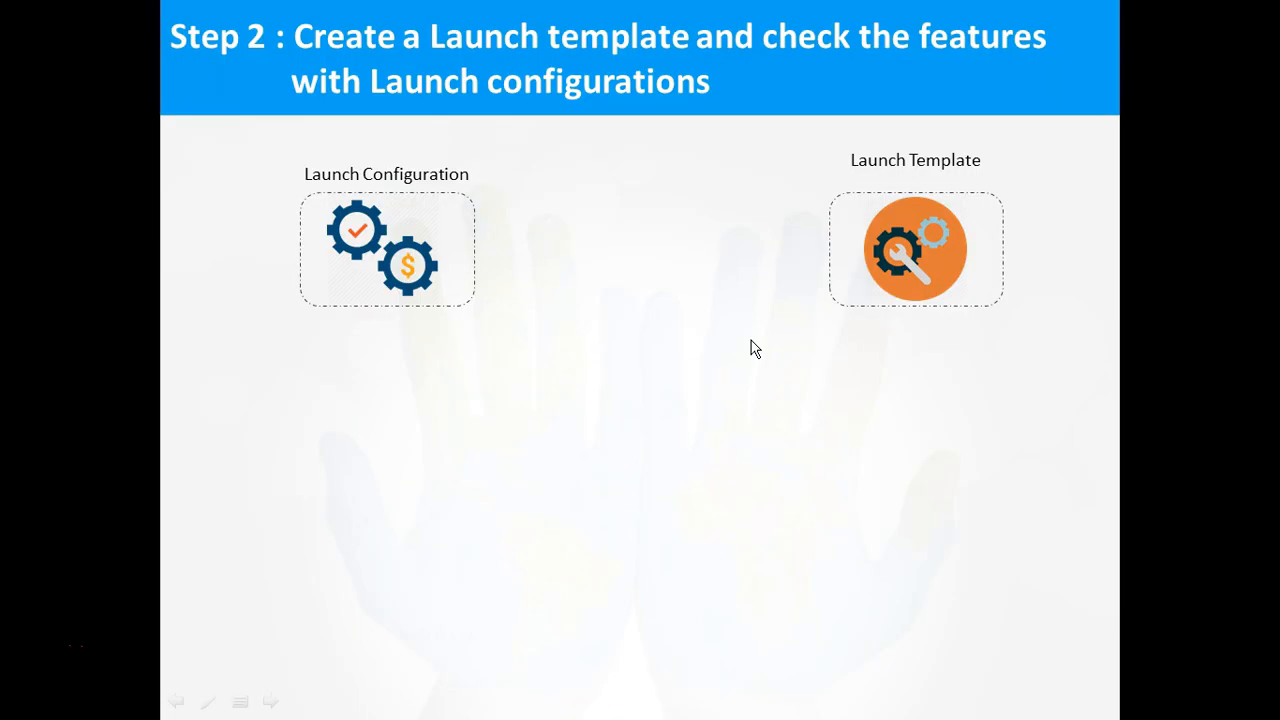
pyautogui.press('Right')
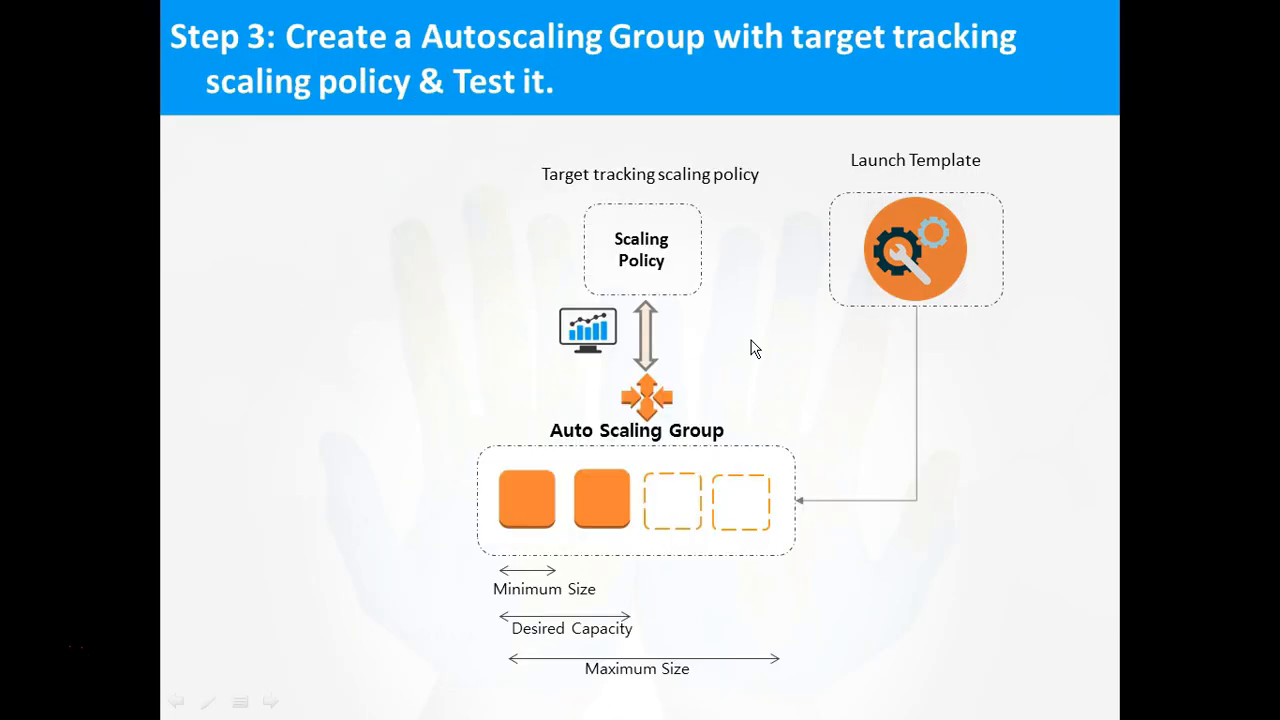
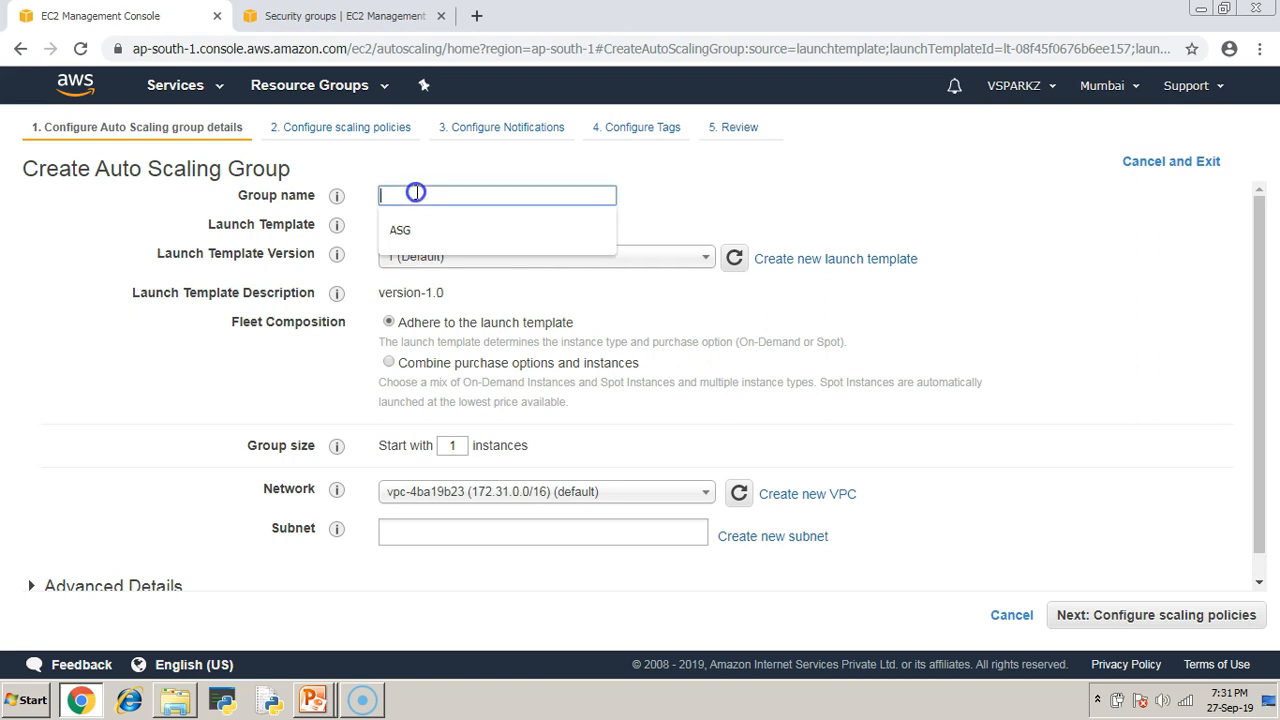
# Name the Auto Scaling group ASG and set its starting group size to 2 instances.
pyautogui.write('ASG')
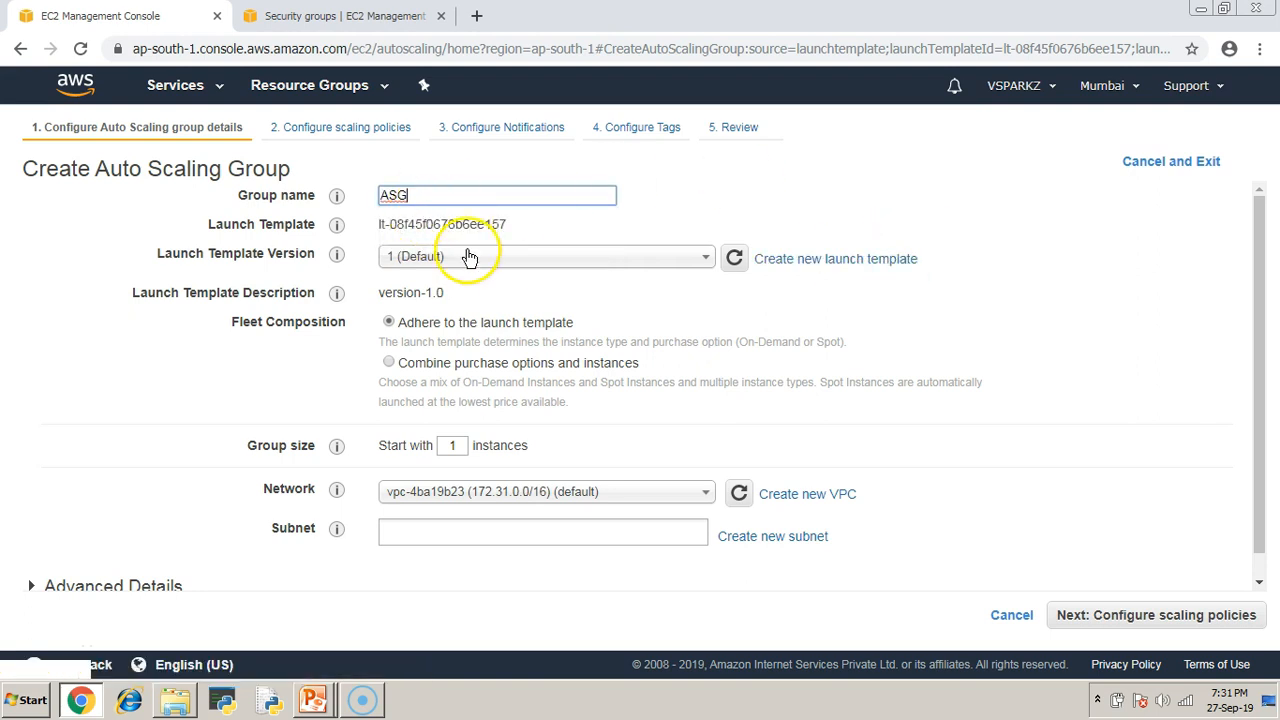
pyautogui.click(141, 294)
pyautogui.moveTo(141, 294); pyautogui.dragTo(309, 294)
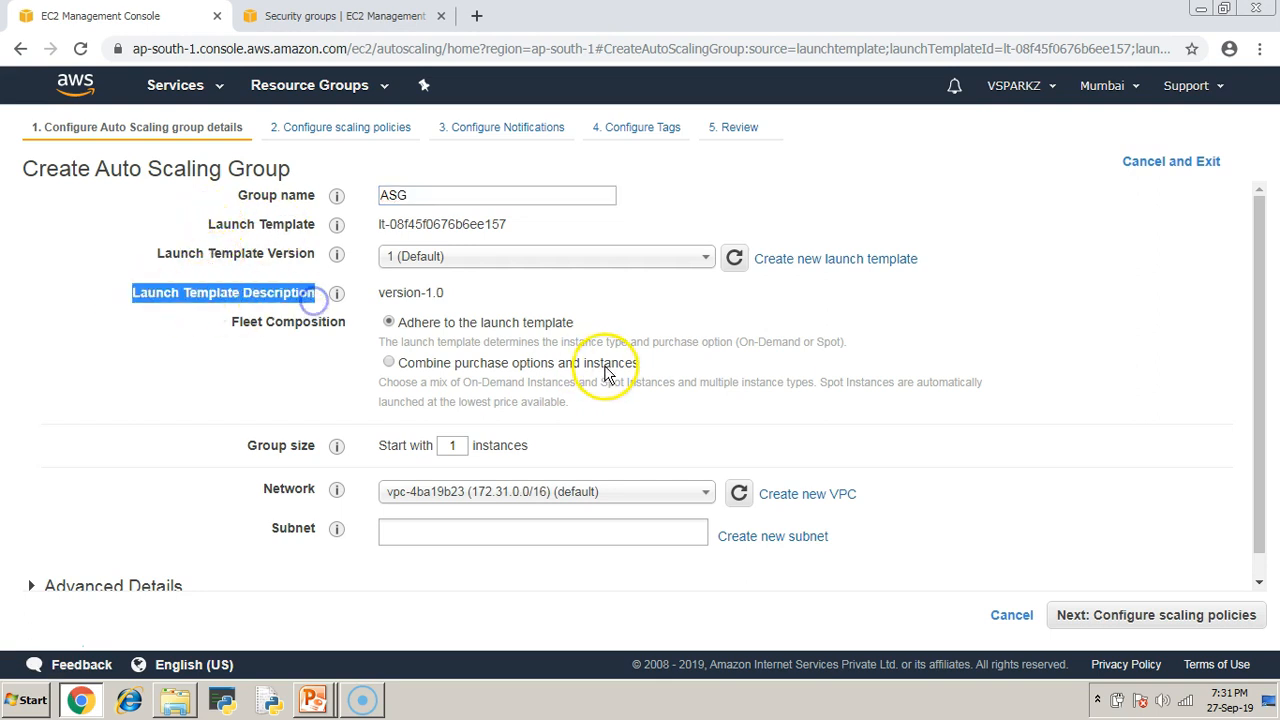
pyautogui.scroll(-1, 605, 373)
pyautogui.doubleClick(452, 421)
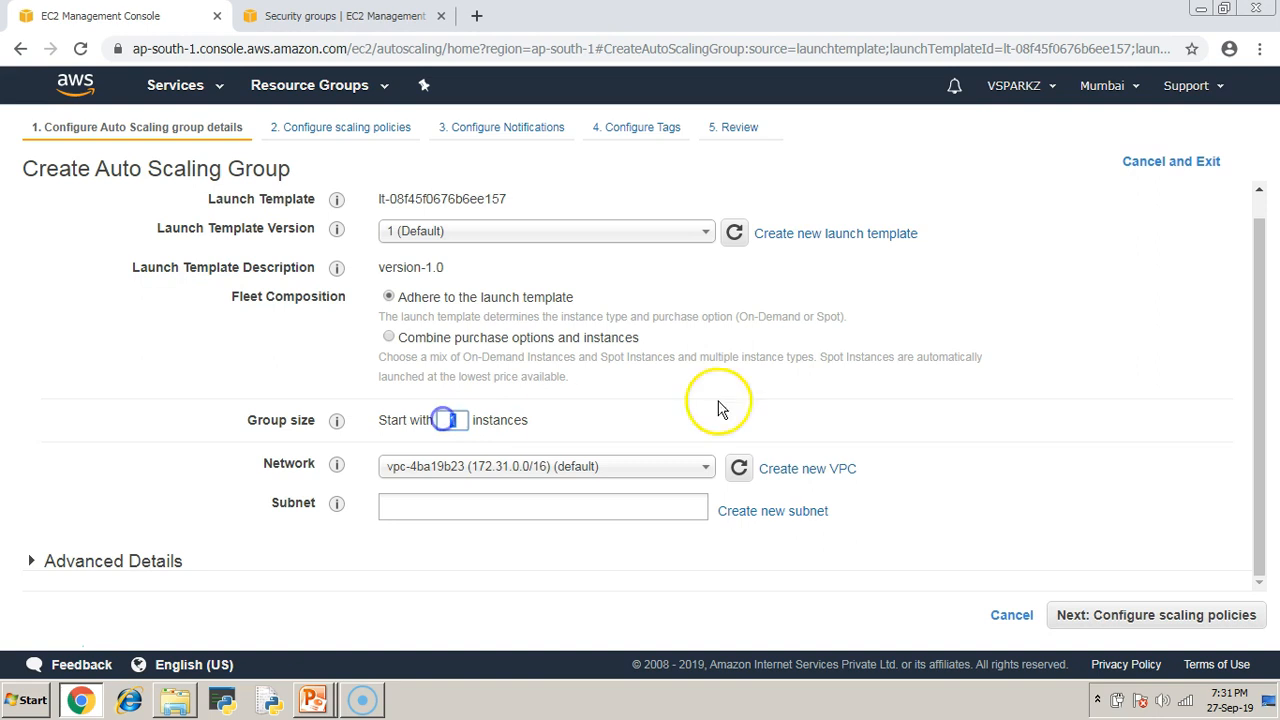
pyautogui.write('2')
pyautogui.click(1030, 410)
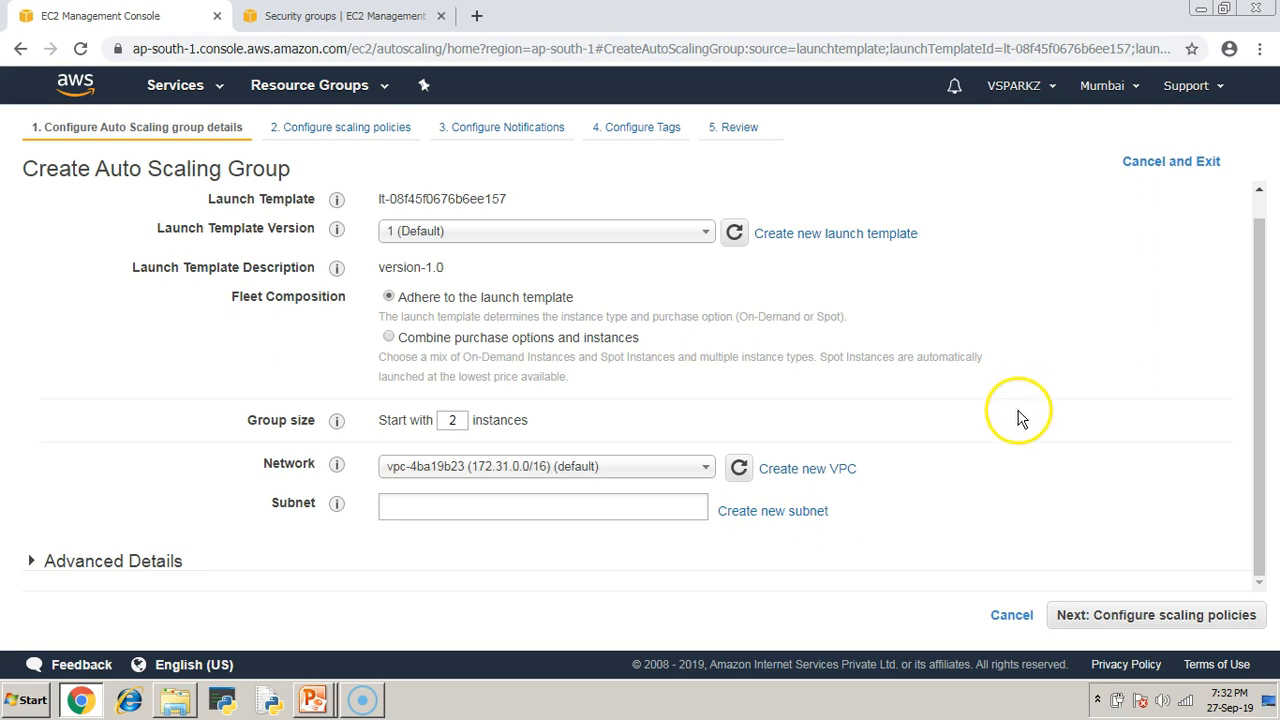
# Add the ap-south-1a and ap-south-1b subnets to the group.
pyautogui.click(426, 512)
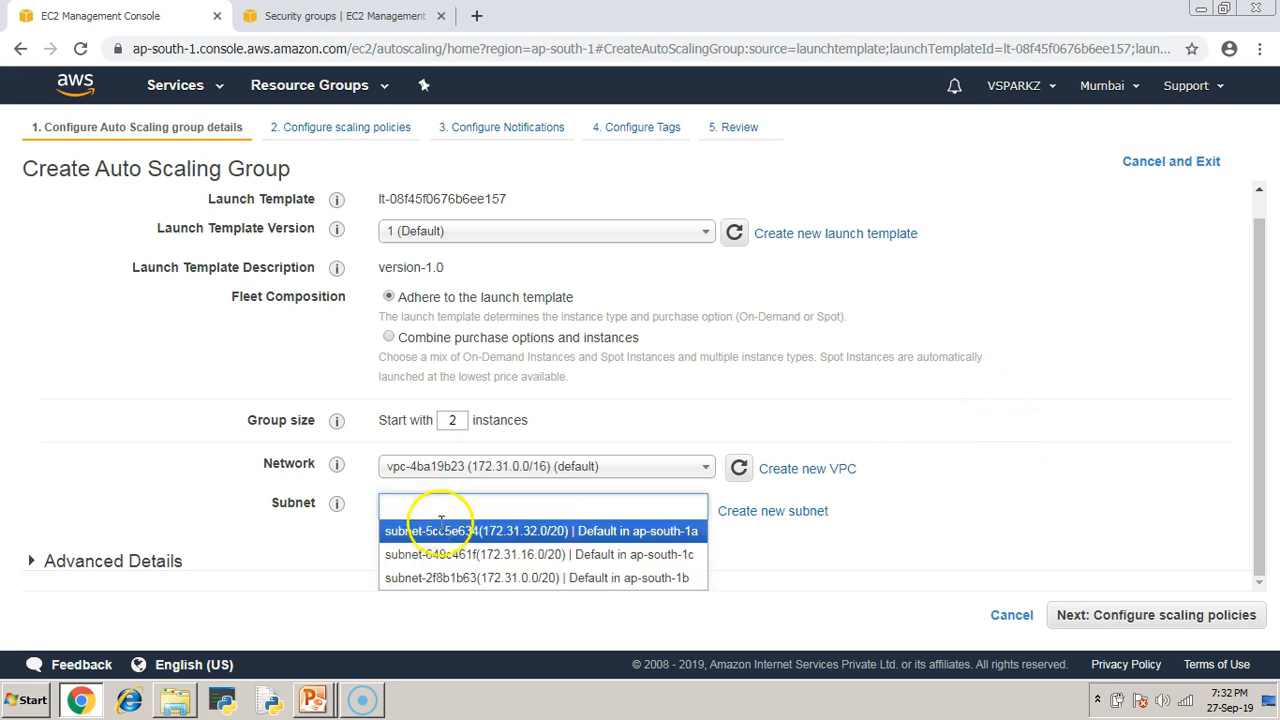
pyautogui.click(583, 535)
pyautogui.click(454, 545)
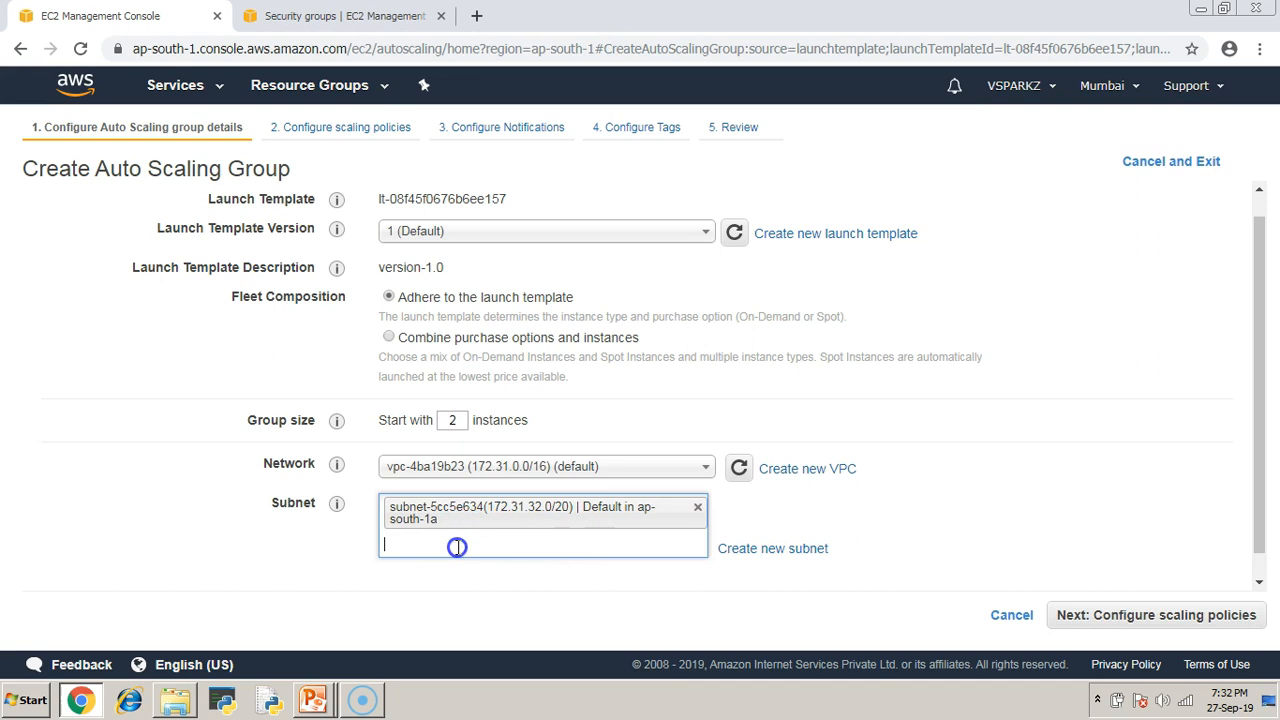
pyautogui.click(569, 589)
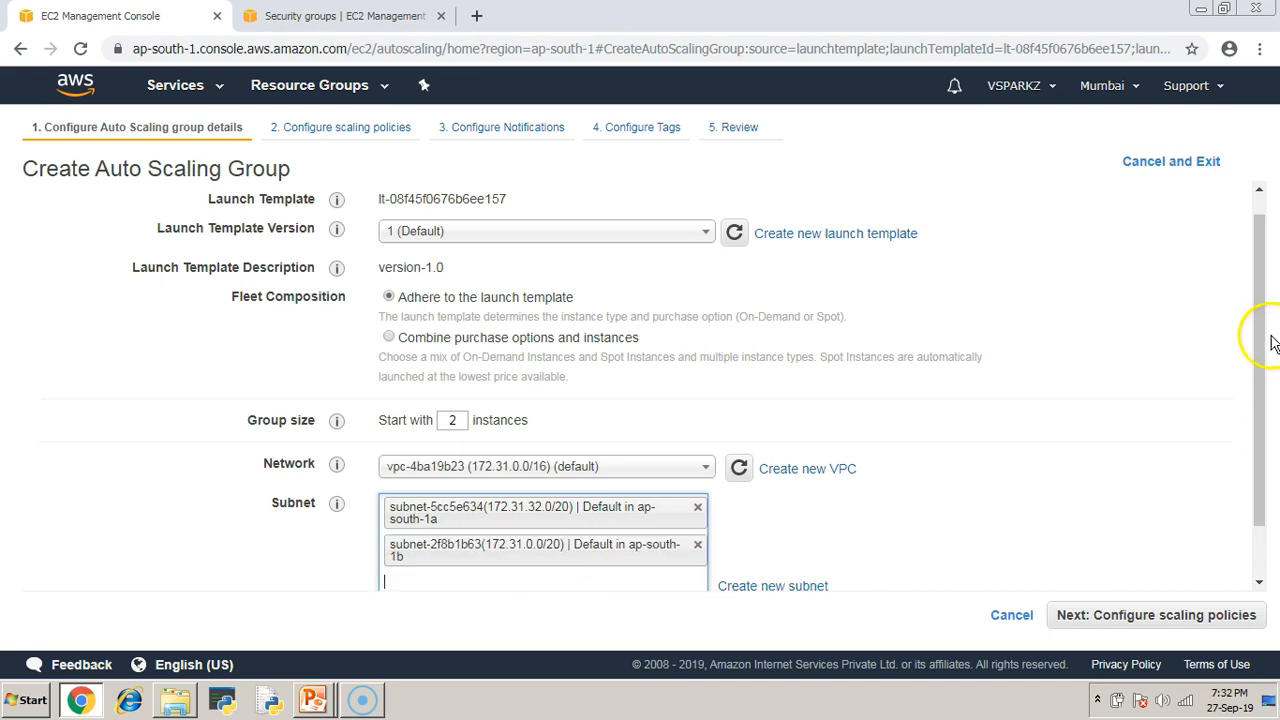
# Expand Advanced Details and highlight the Load Balancing setting.
pyautogui.moveTo(1260, 283); pyautogui.dragTo(1260, 354)
pyautogui.click(29, 577)
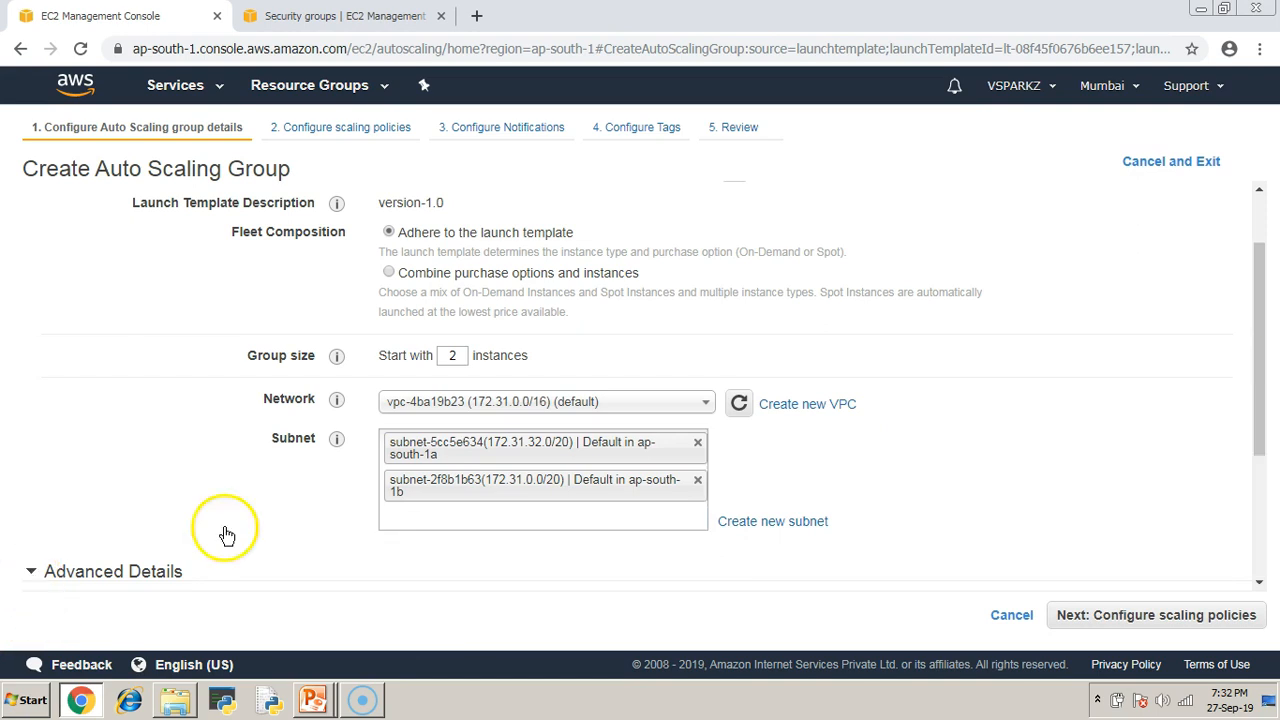
pyautogui.moveTo(1258, 278); pyautogui.dragTo(1246, 451)
pyautogui.moveTo(214, 375); pyautogui.dragTo(312, 375)
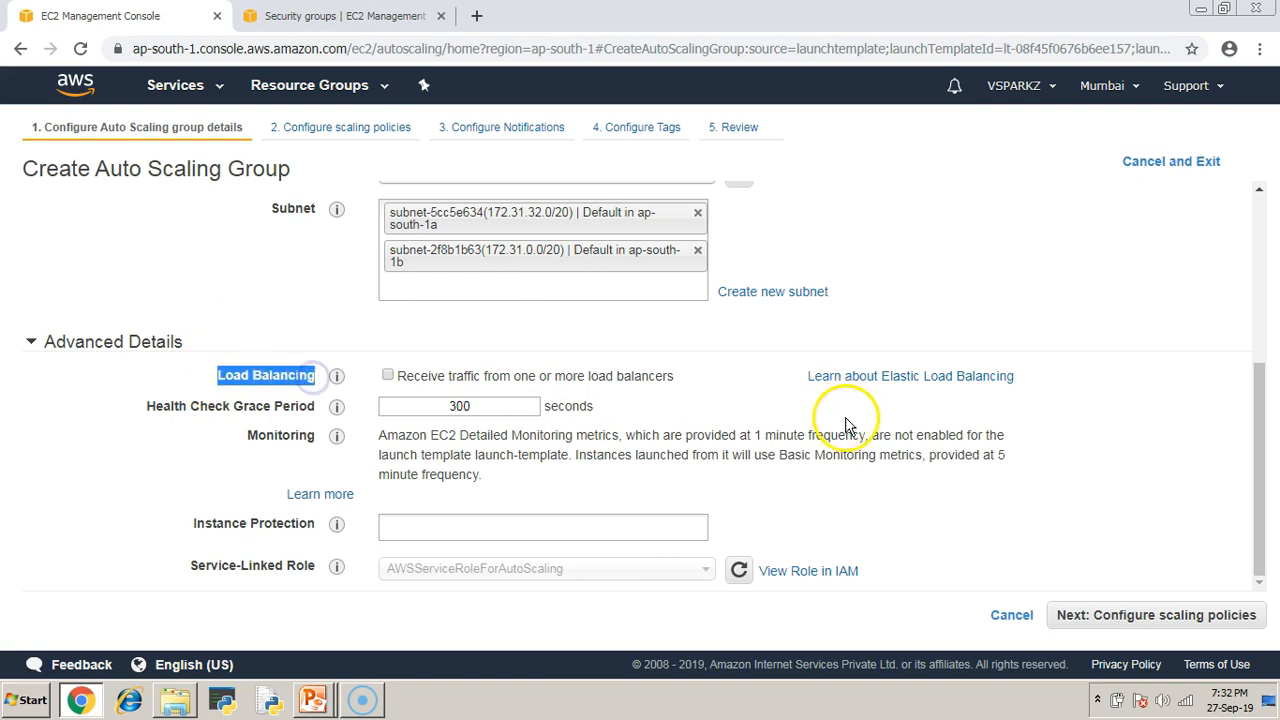
# Turn on receiving traffic from load balancers, then turn it back off.
pyautogui.scroll(3, 846, 428)
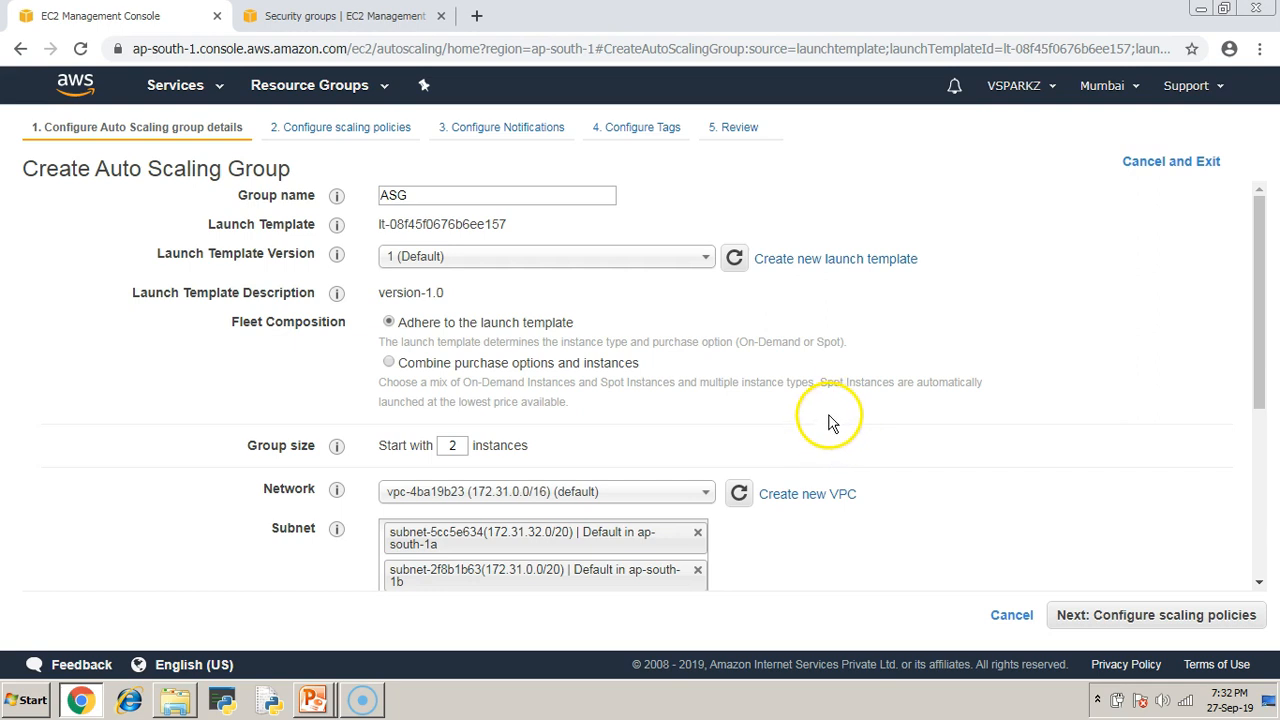
pyautogui.scroll(-3, 830, 418)
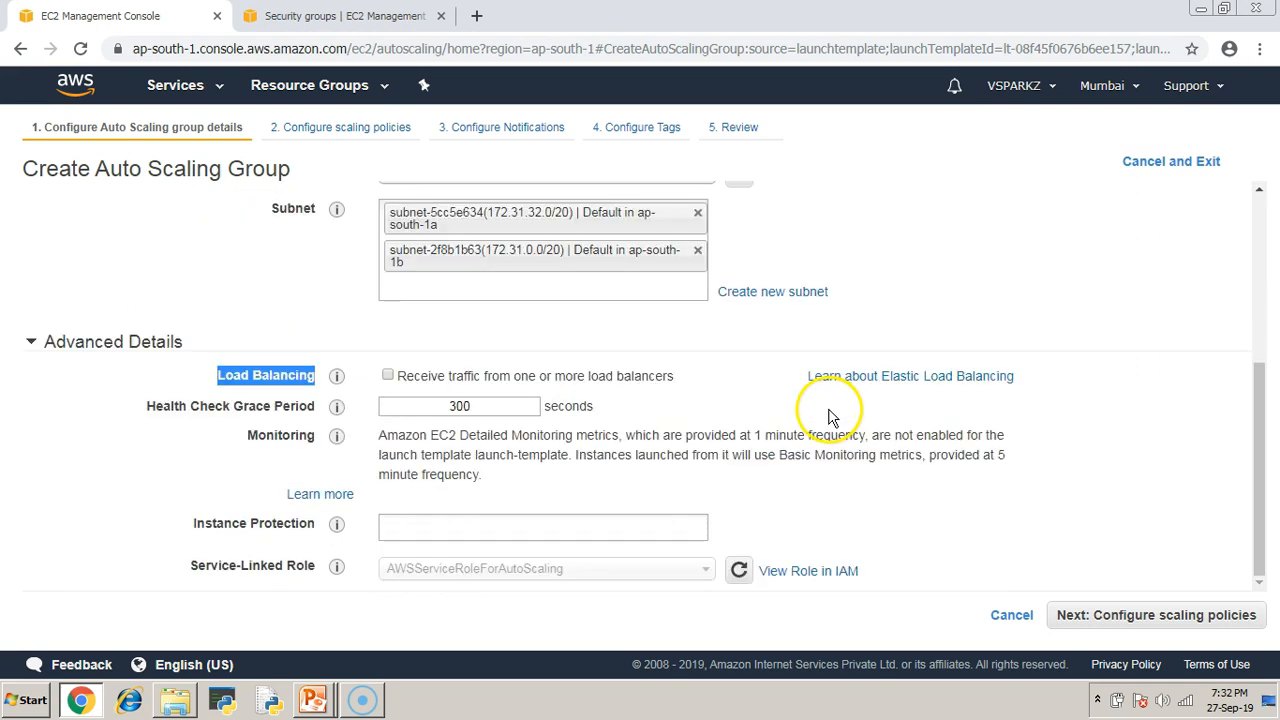
pyautogui.click(388, 375)
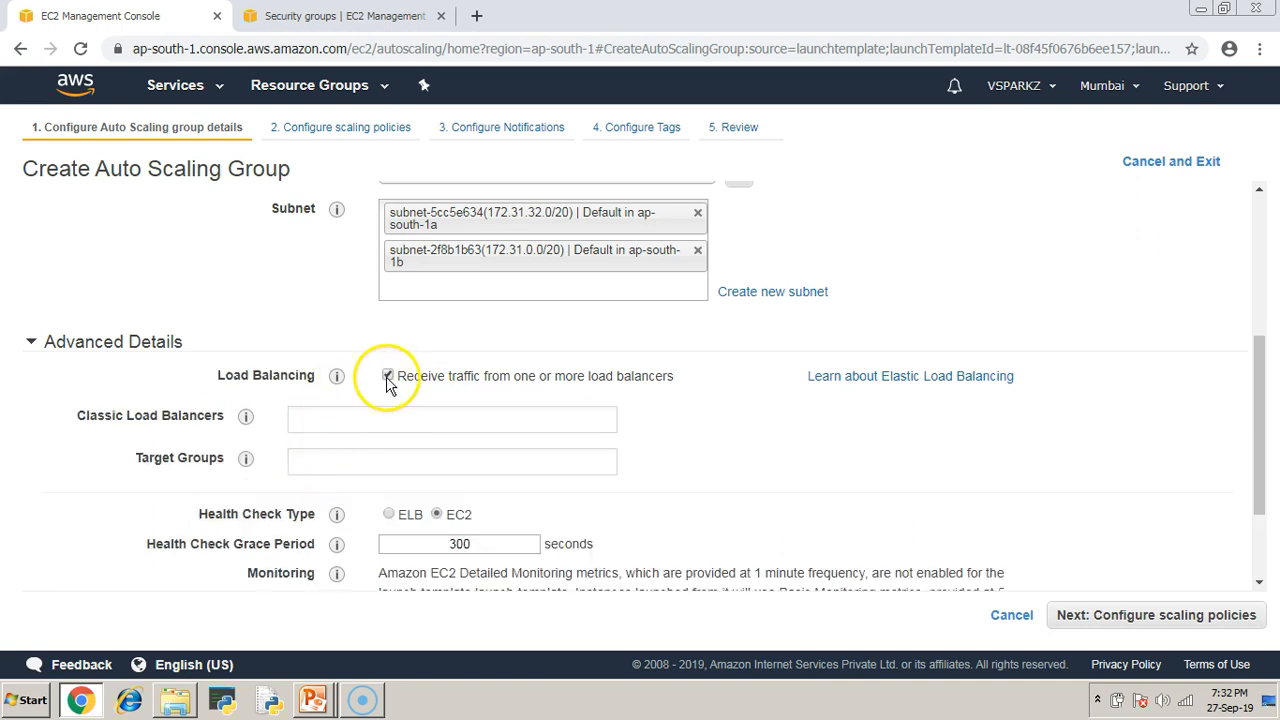
pyautogui.scroll(-2, 385, 380)
pyautogui.click(388, 240)
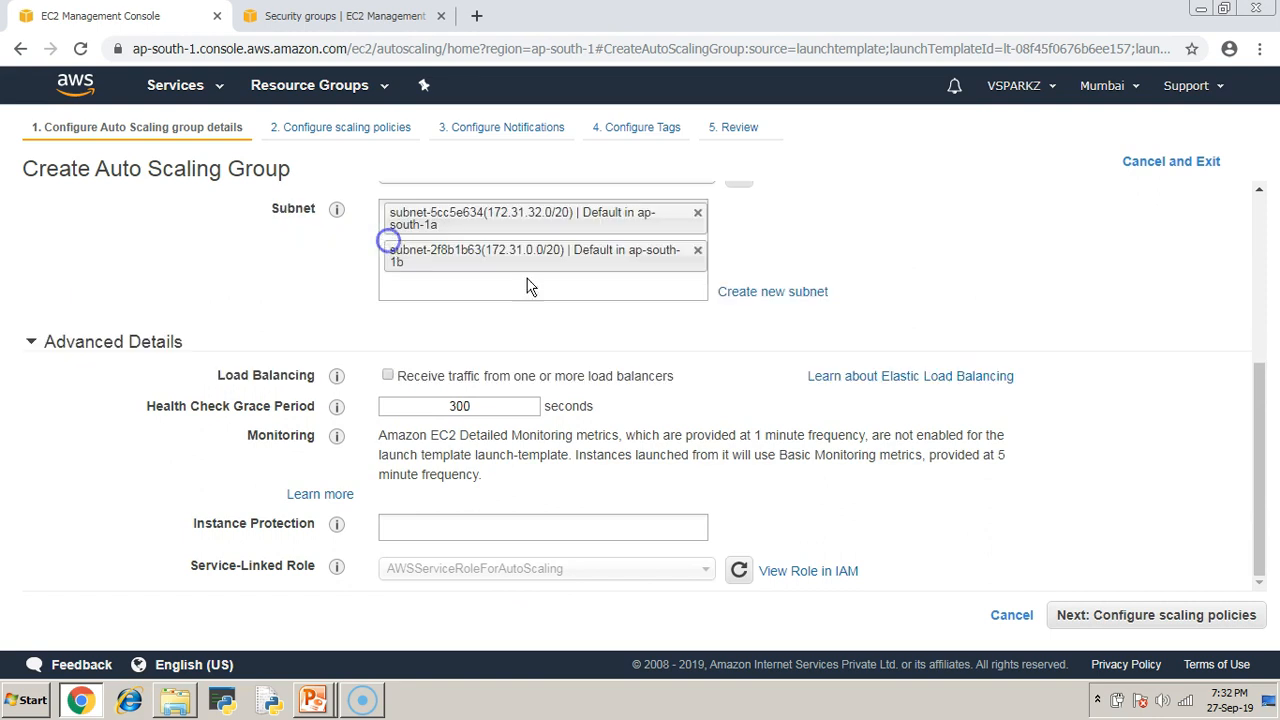
pyautogui.scroll(3, 925, 420)
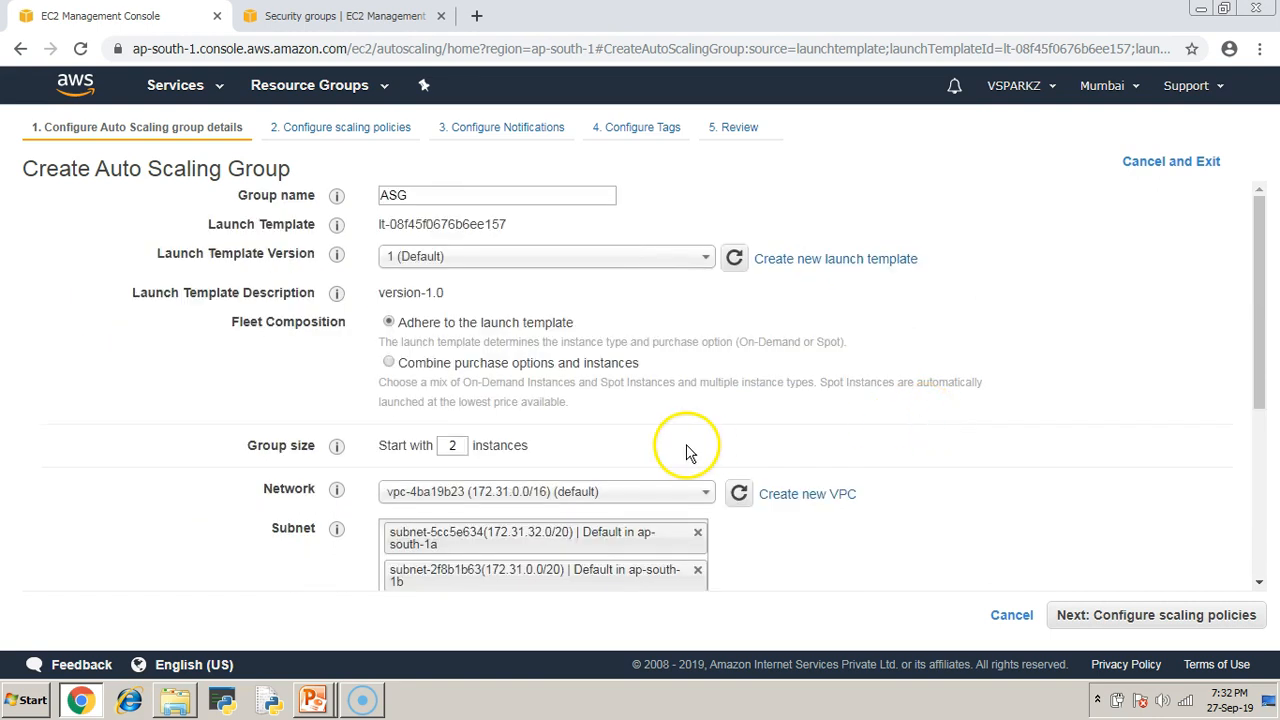
# Preview combined purchase options (Instance Types, On-Demand/Spot mix), then revert to the launch template.
pyautogui.click(388, 363)
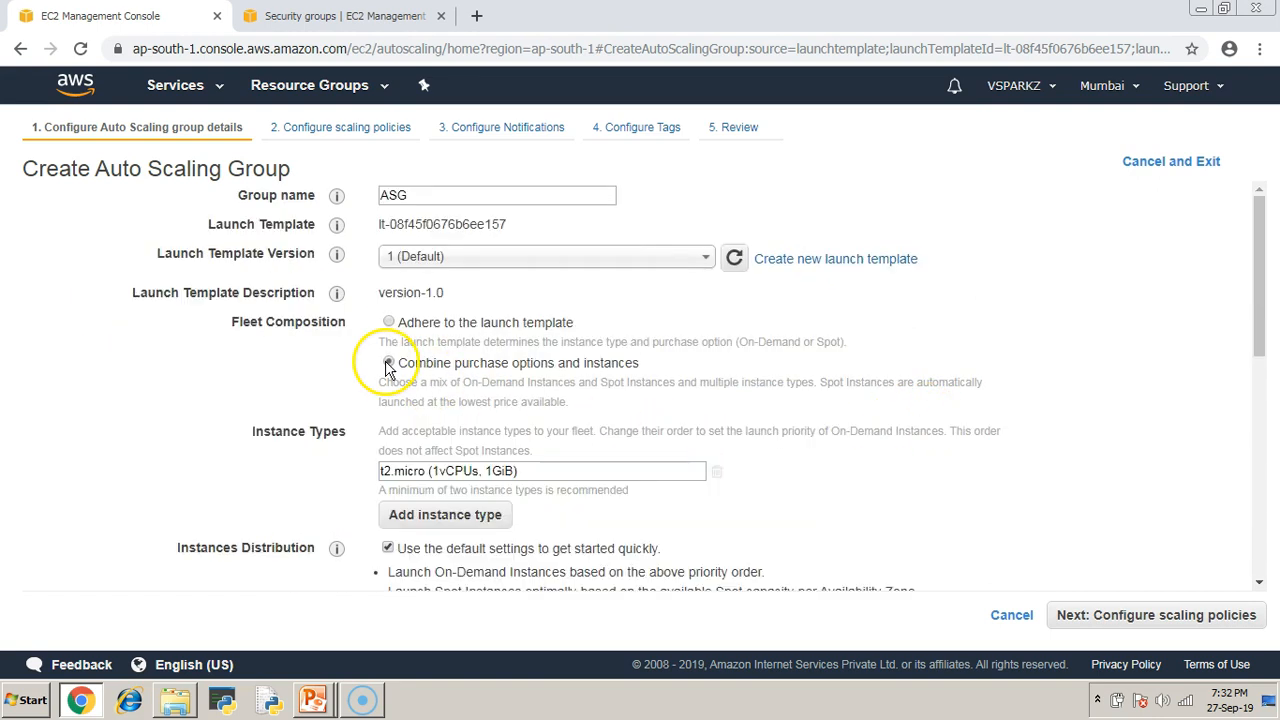
pyautogui.scroll(-2, 737, 463)
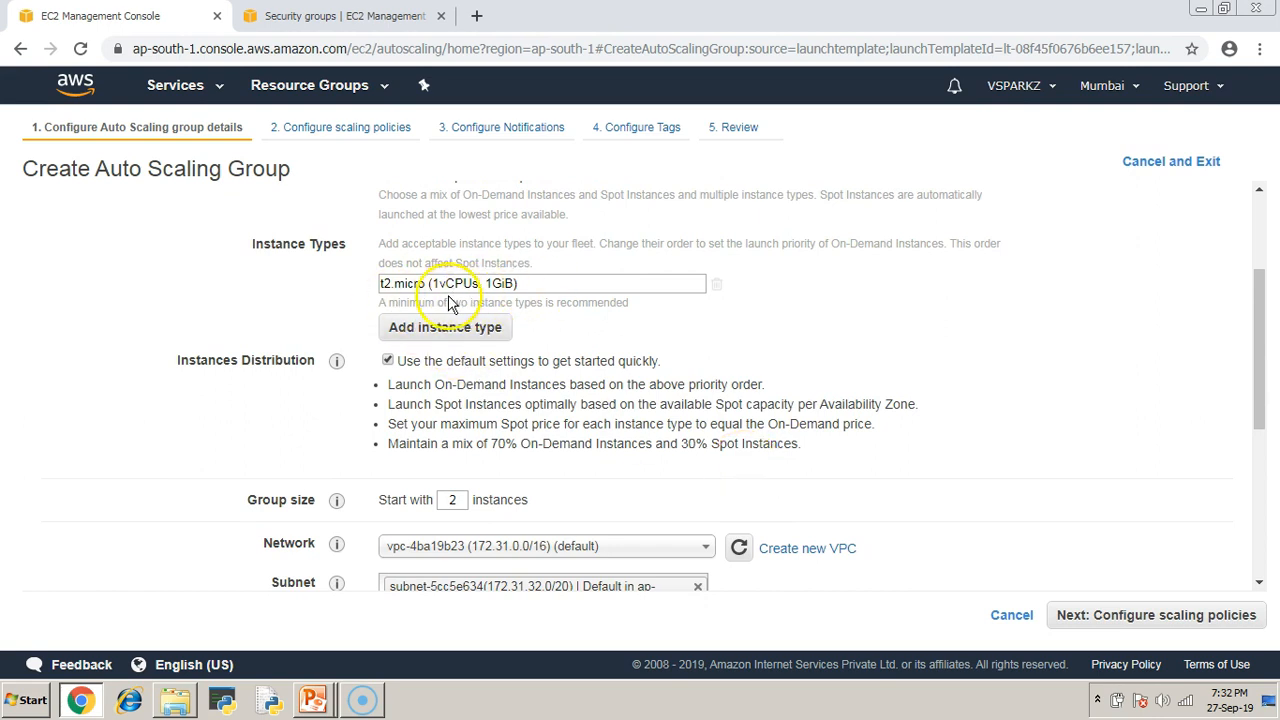
pyautogui.moveTo(251, 246); pyautogui.dragTo(344, 246)
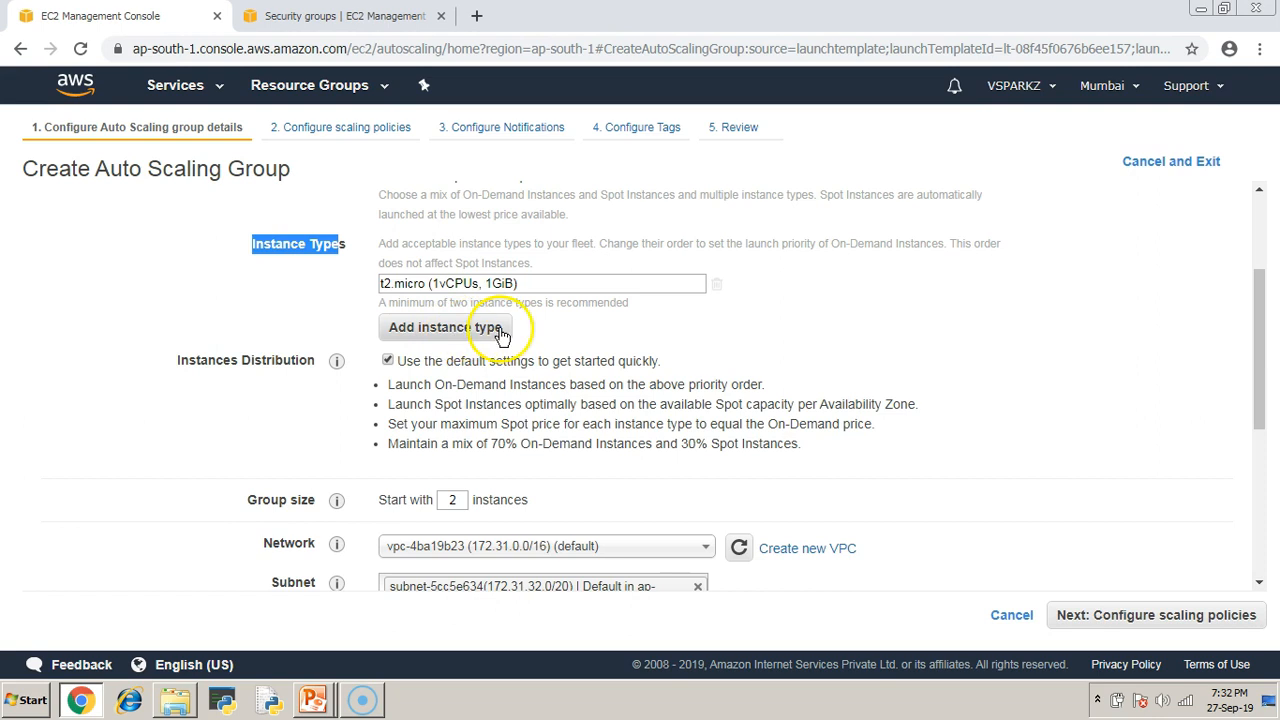
pyautogui.scroll(2, 822, 365)
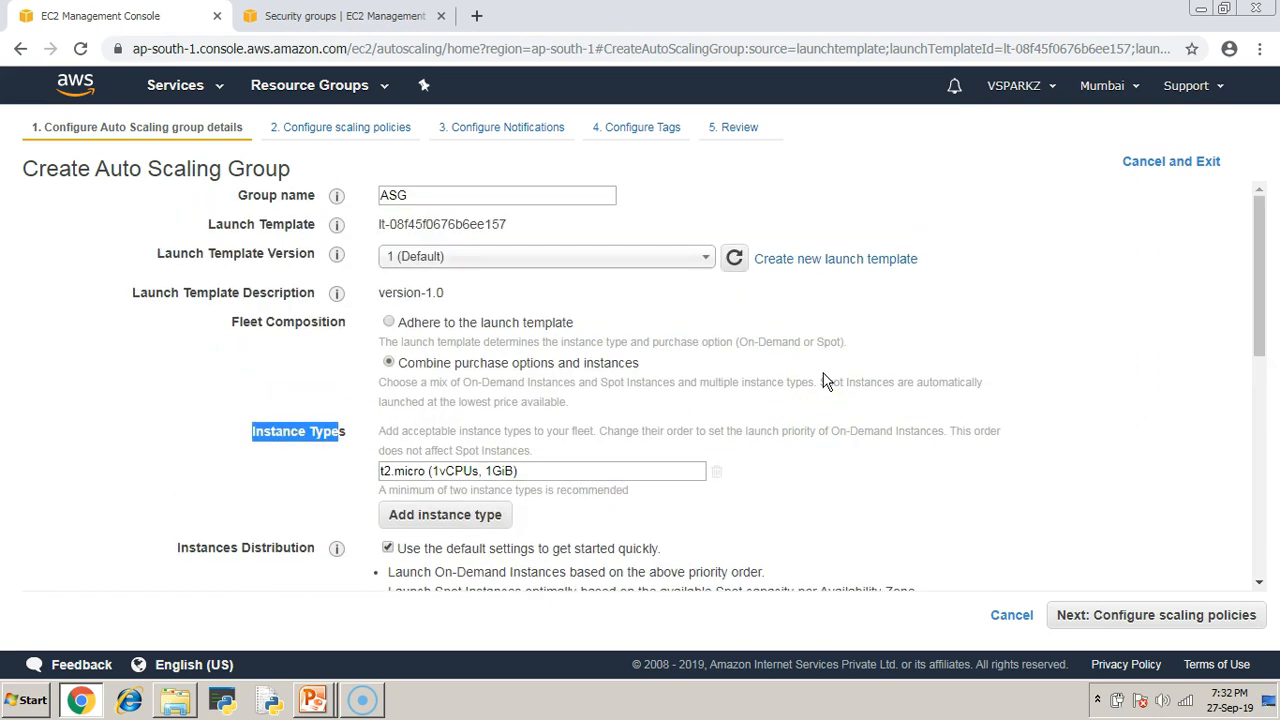
pyautogui.scroll(-3, 826, 381)
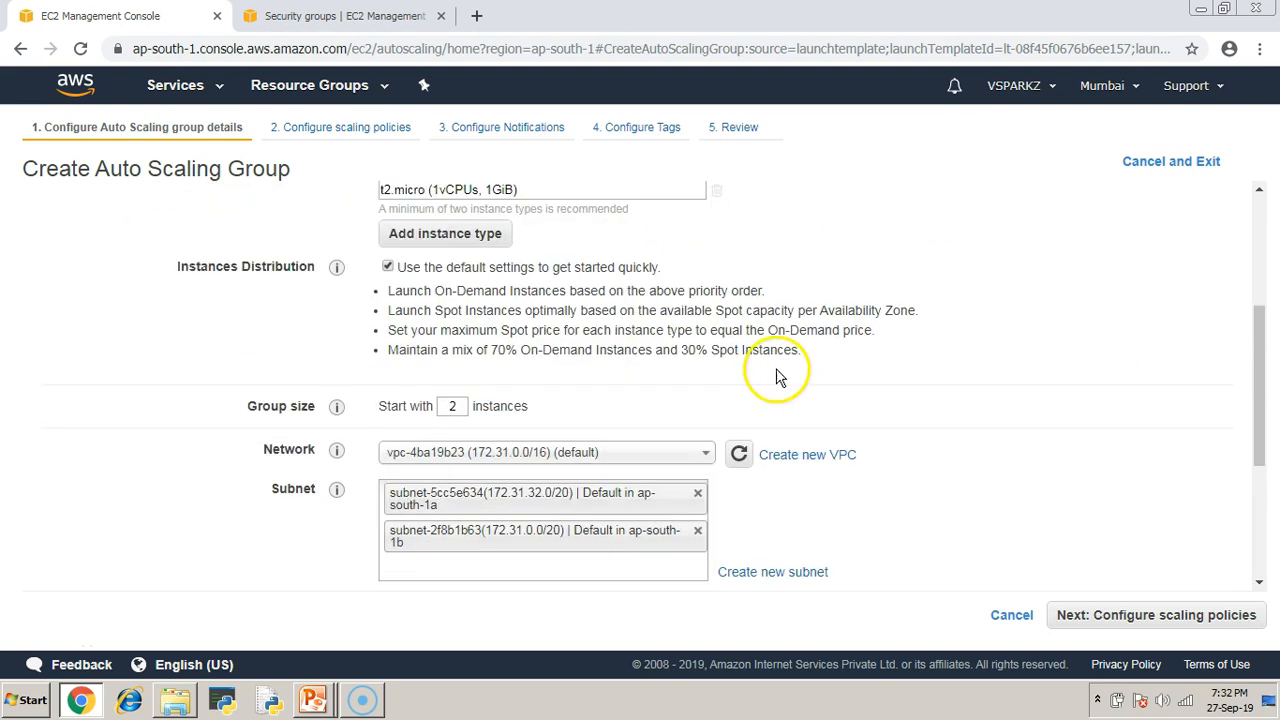
pyautogui.moveTo(465, 350); pyautogui.dragTo(726, 350)
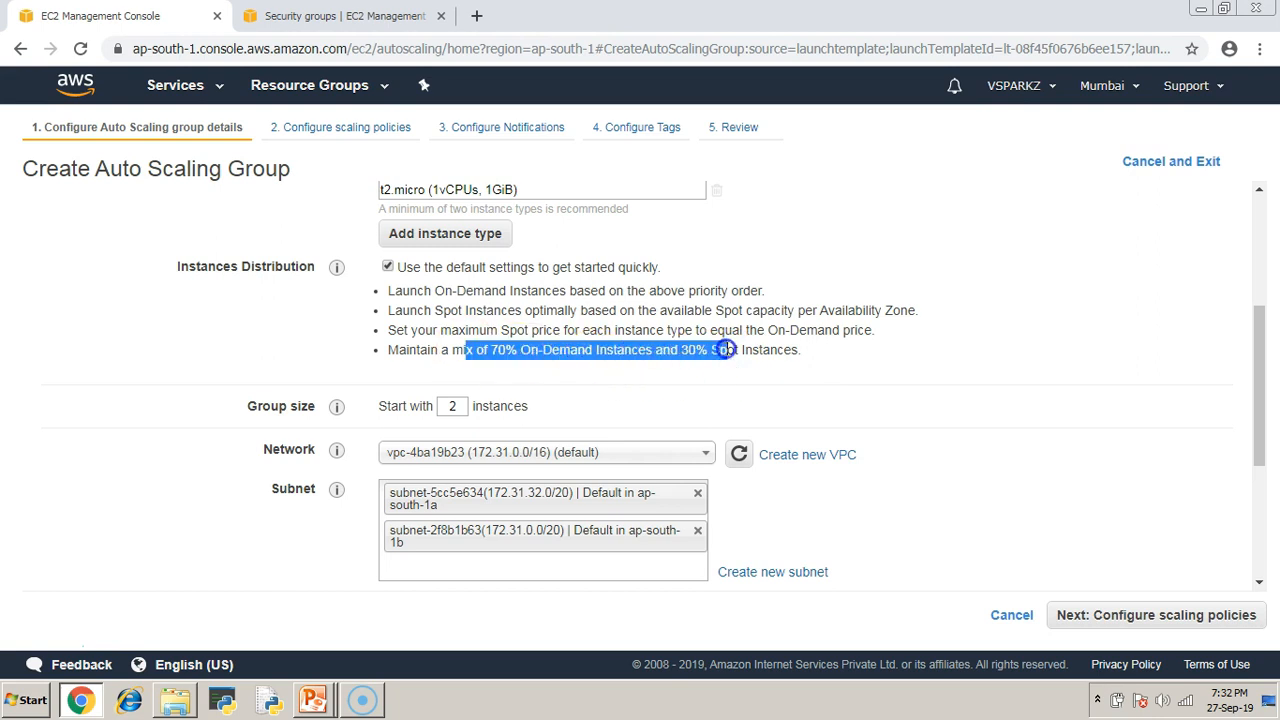
pyautogui.scroll(3, 814, 394)
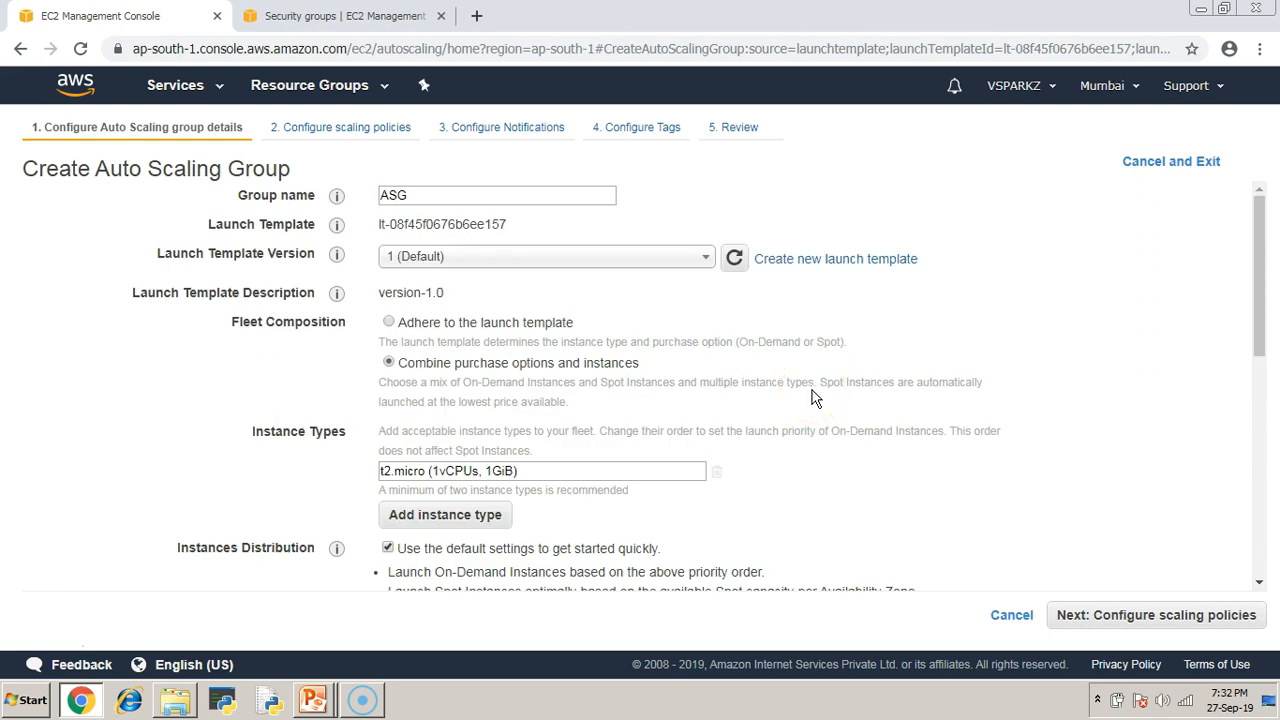
pyautogui.scroll(-2, 814, 397)
pyautogui.scroll(1, 414, 323)
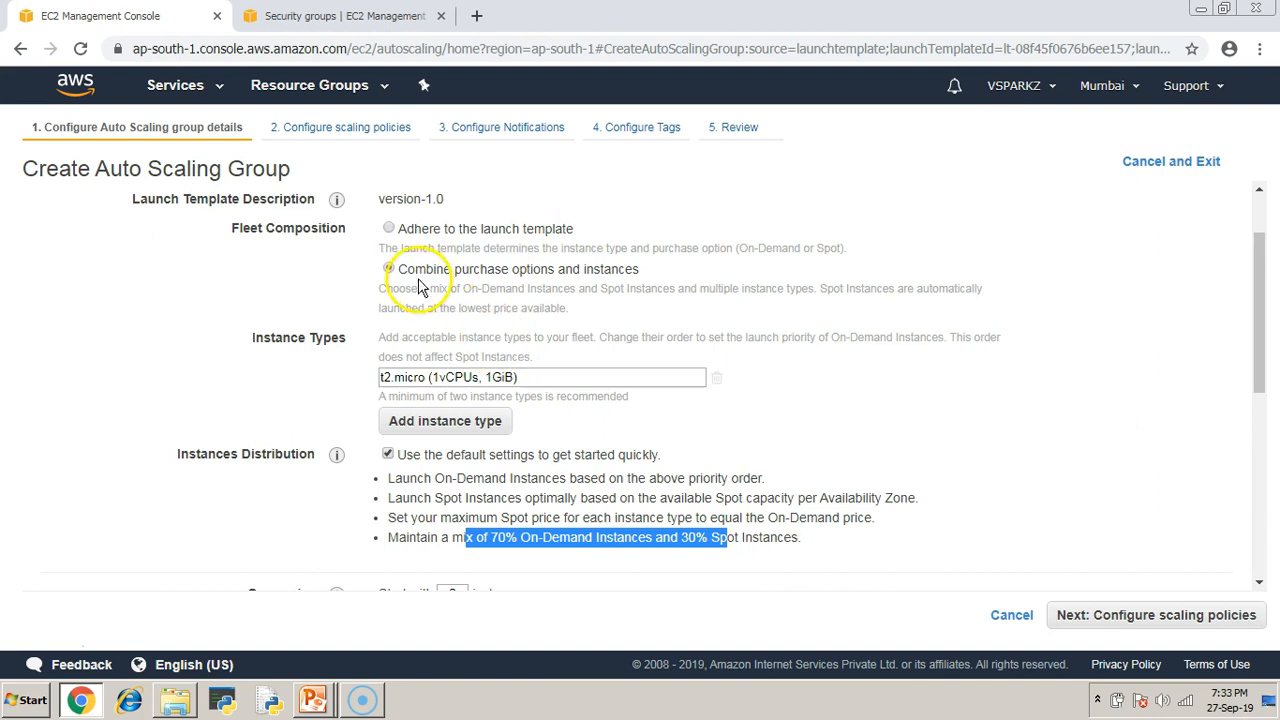
pyautogui.click(389, 229)
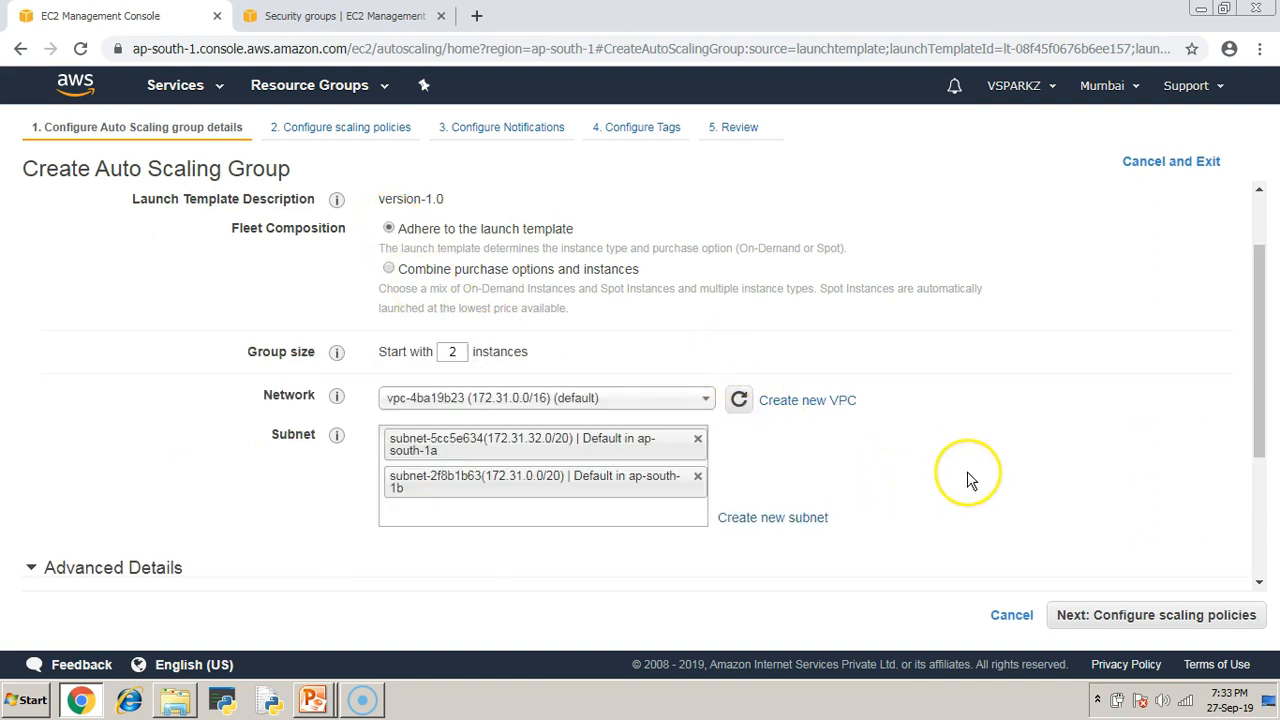
# Confirm the starting group size of 2 and advance to Configure scaling policies.
pyautogui.scroll(-3, 967, 474)
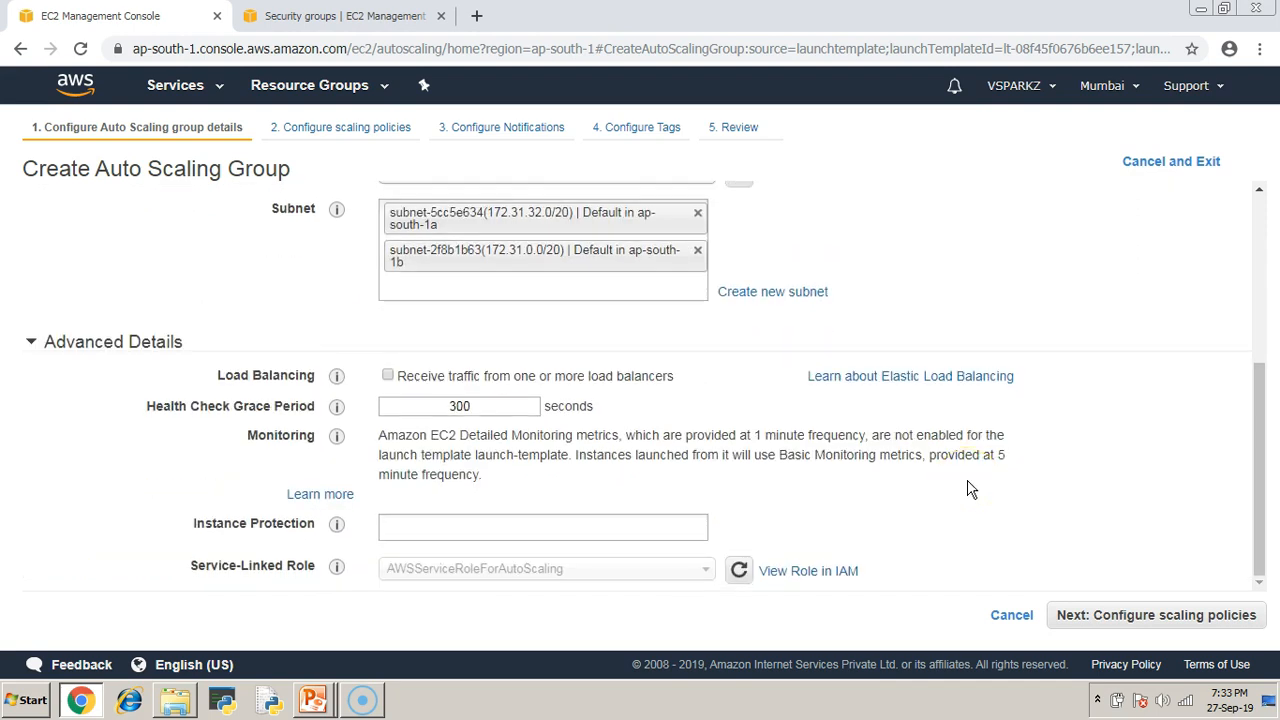
pyautogui.click(1179, 616)
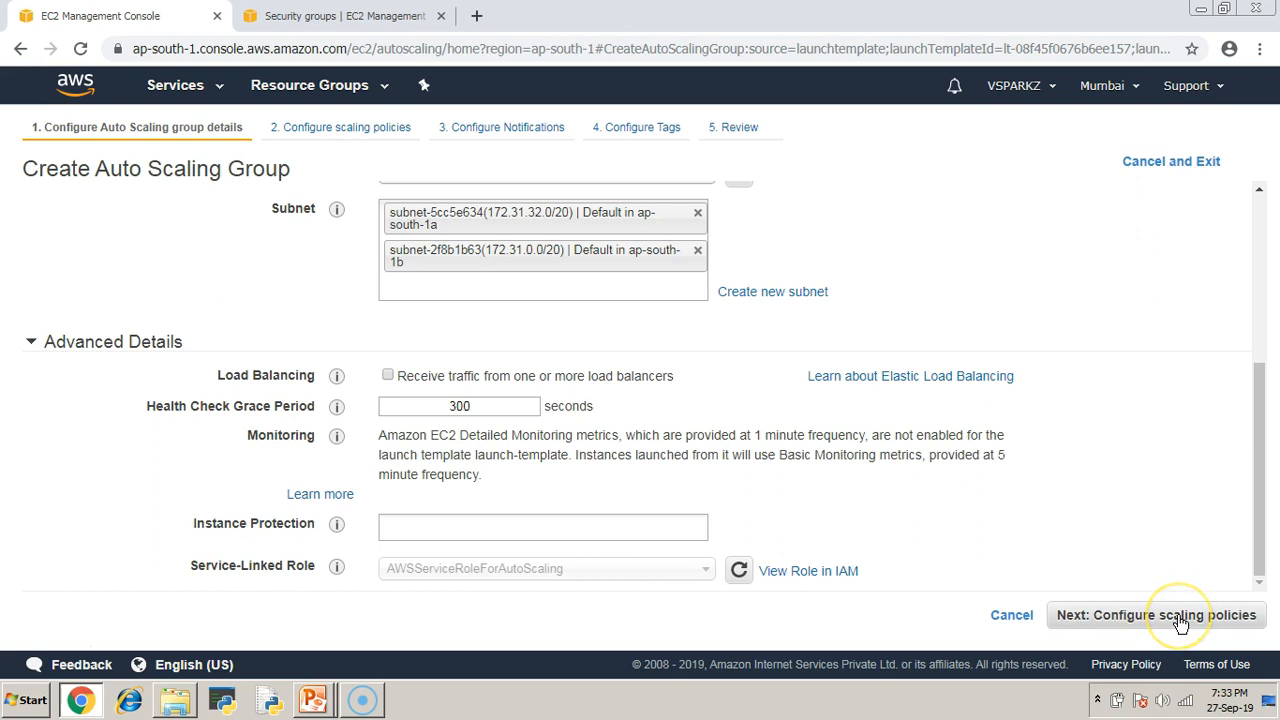
pyautogui.scroll(1, 1094, 531)
pyautogui.click(520, 295)
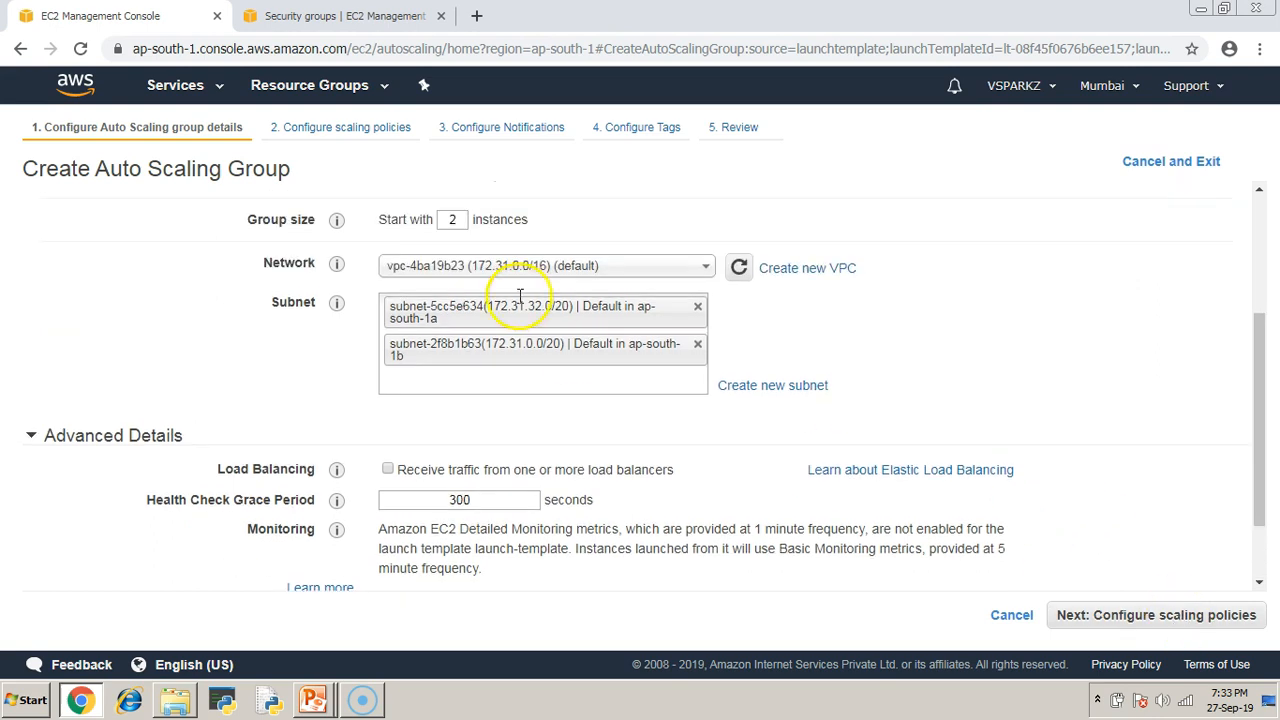
pyautogui.doubleClick(452, 219)
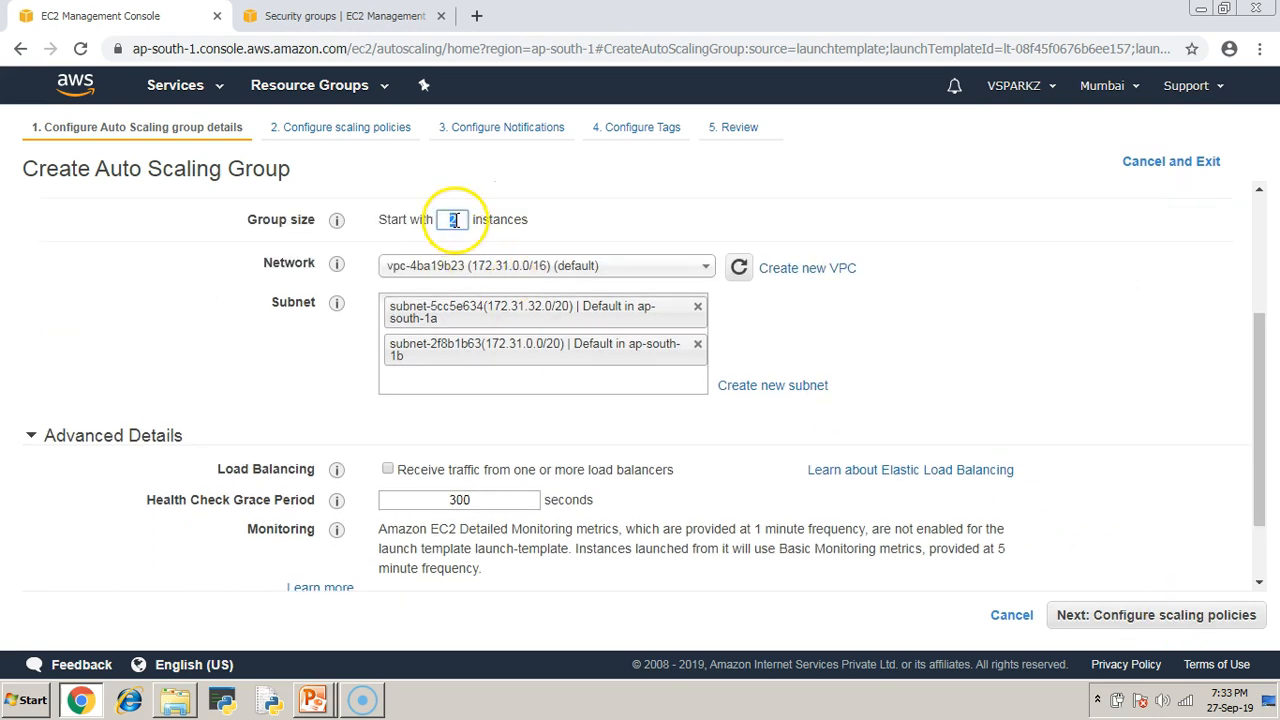
pyautogui.click(1175, 617)
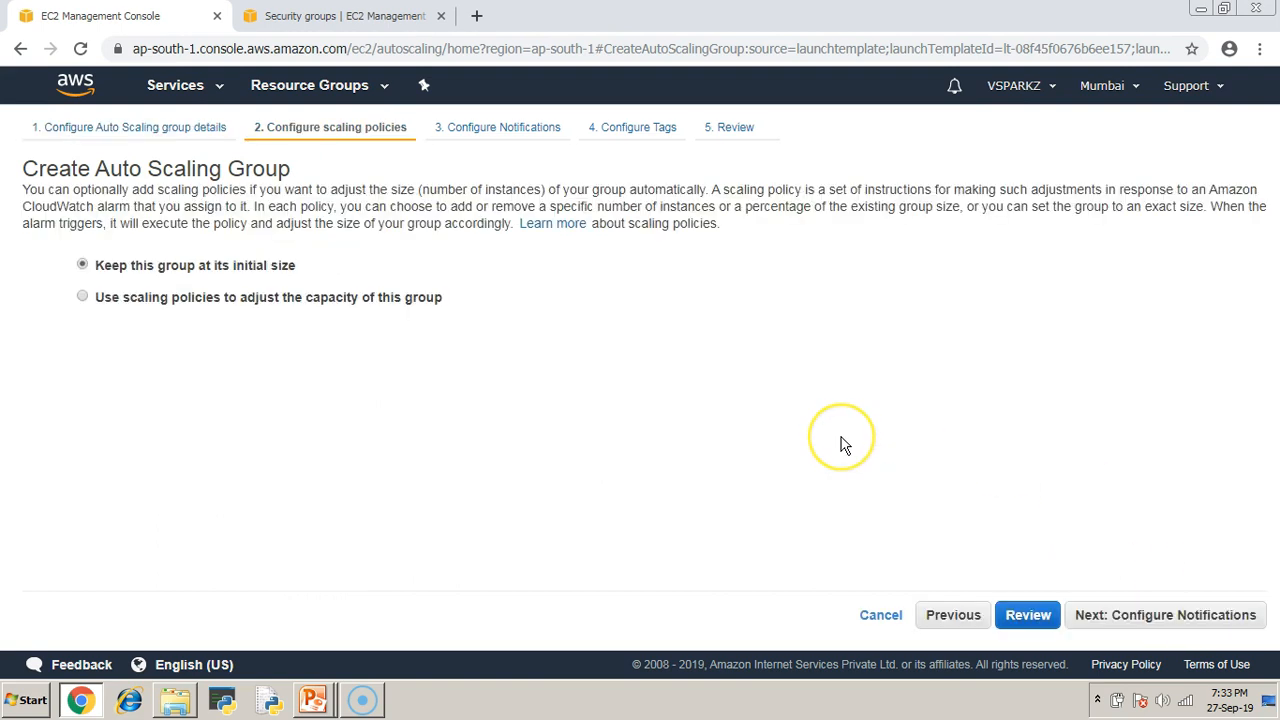
pyautogui.press('super+r')
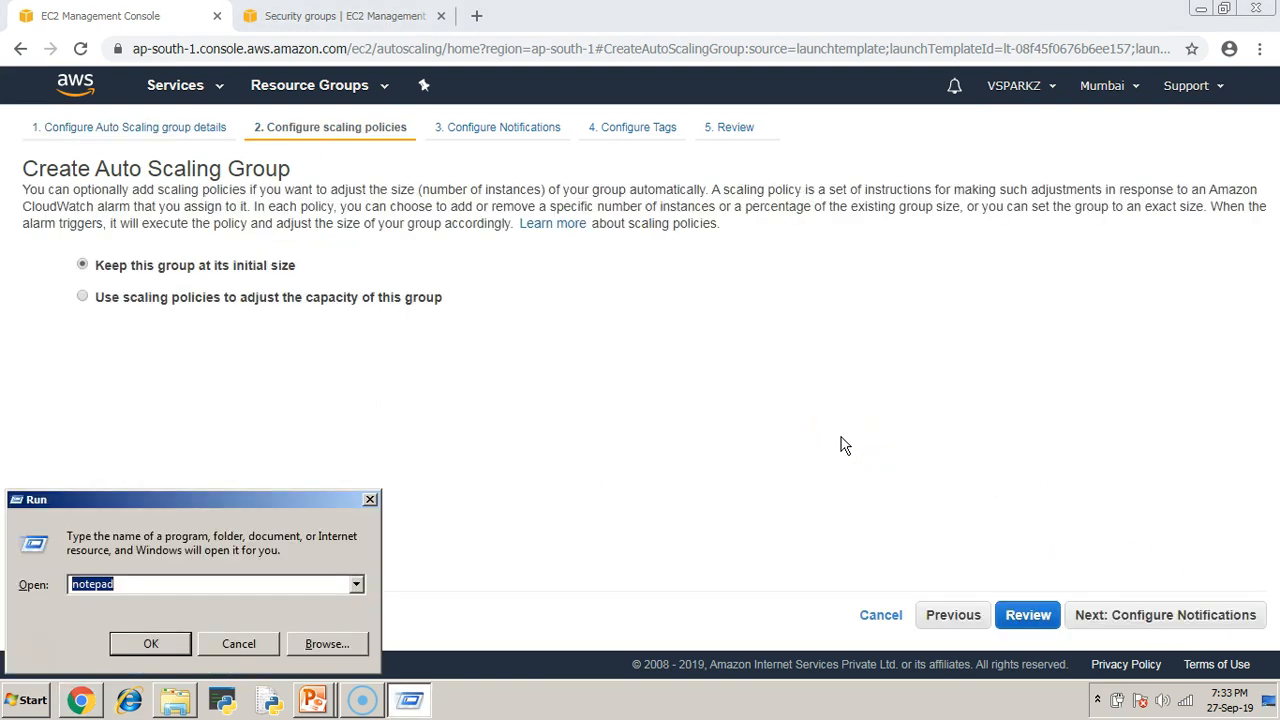
# In Notepad, note 'desired value --- 2 instances' and 'scaling policy - Target tracking', then minimize it.
pyautogui.press('Return')
pyautogui.write('desired value --- 2 instances')
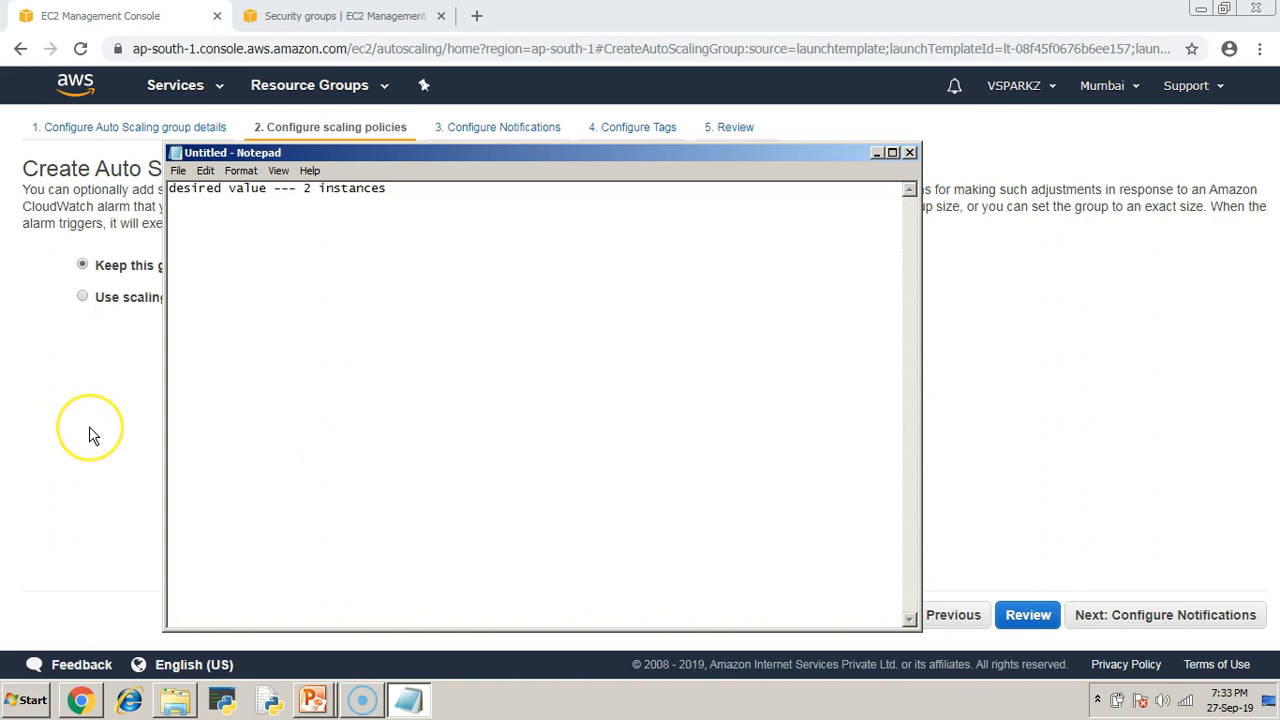
pyautogui.write('scaling policy - Target ')
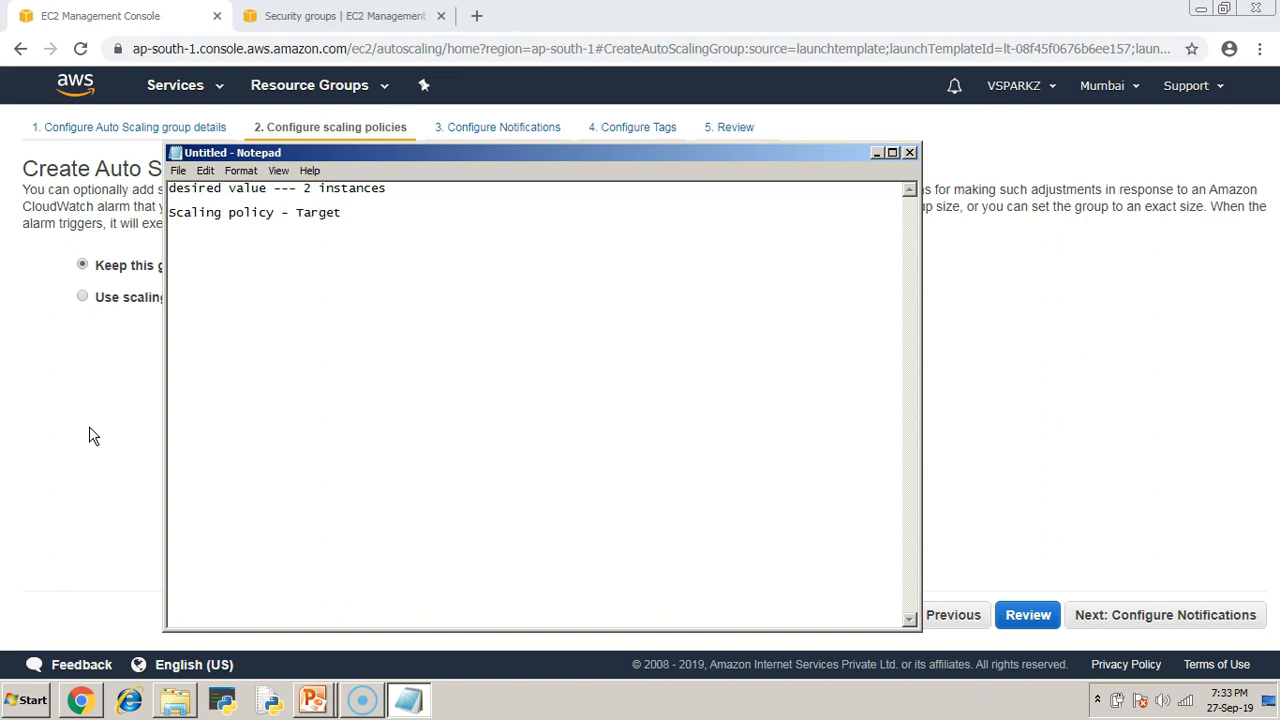
pyautogui.write('tracking')
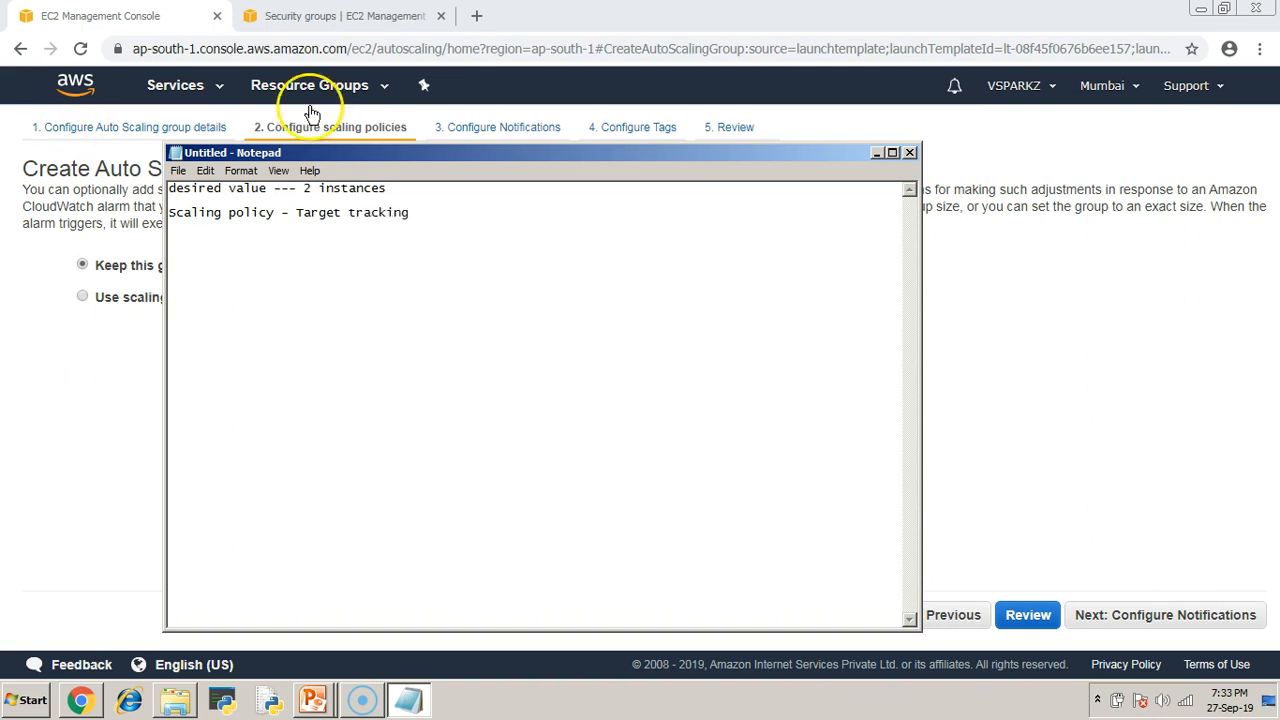
pyautogui.click(877, 152)
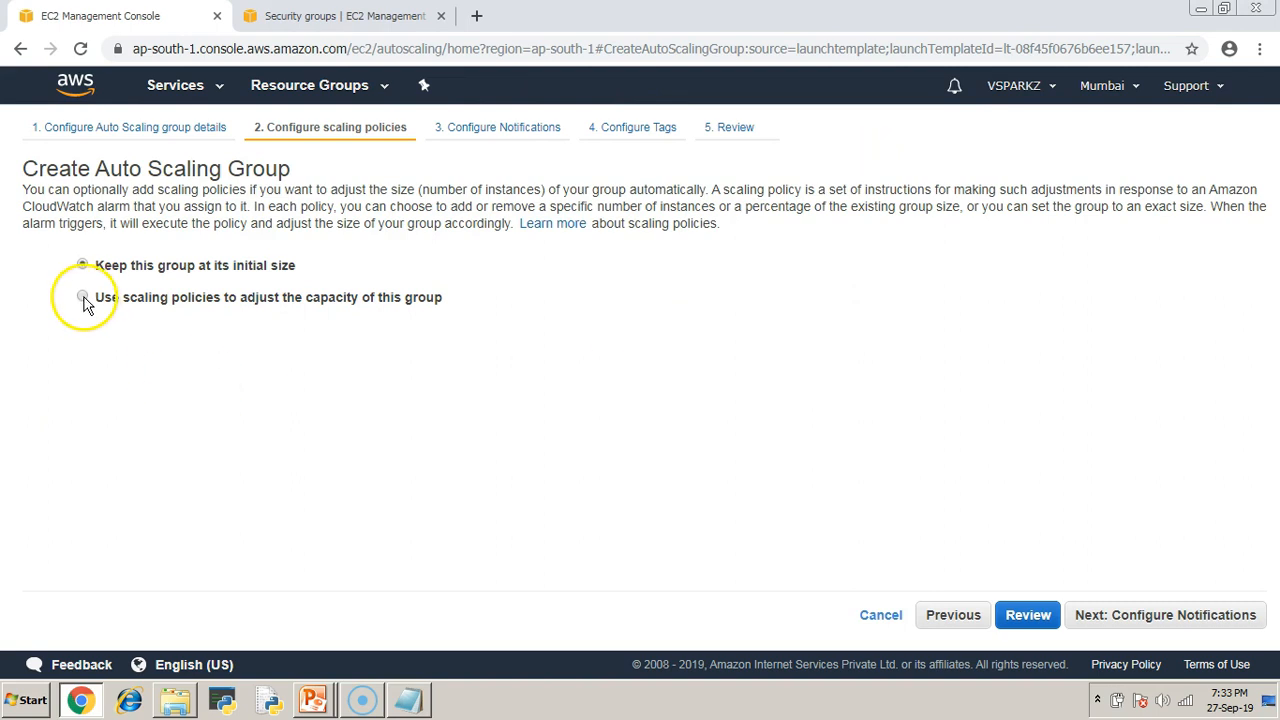
# Use scaling policies with the group scaling between a minimum of 1 and maximum of 4 instances.
pyautogui.click(82, 296)
pyautogui.scroll(-1, 191, 384)
pyautogui.doubleClick(194, 300)
pyautogui.write('1')
pyautogui.doubleClick(256, 300)
pyautogui.write('4')
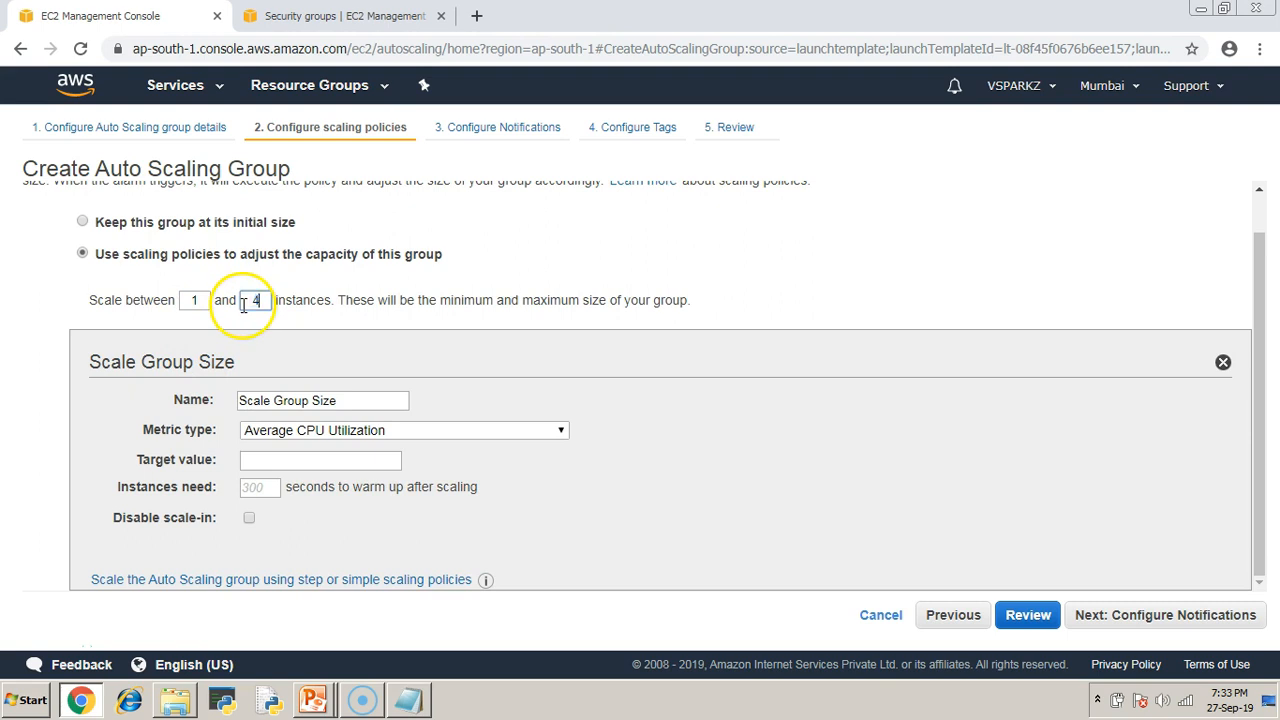
pyautogui.click(408, 700)
# Add 'Minimum instances - 1' and 'Maximum Instances - 4' to the notes, fixing the Minimun typo.
pyautogui.write('Mi')
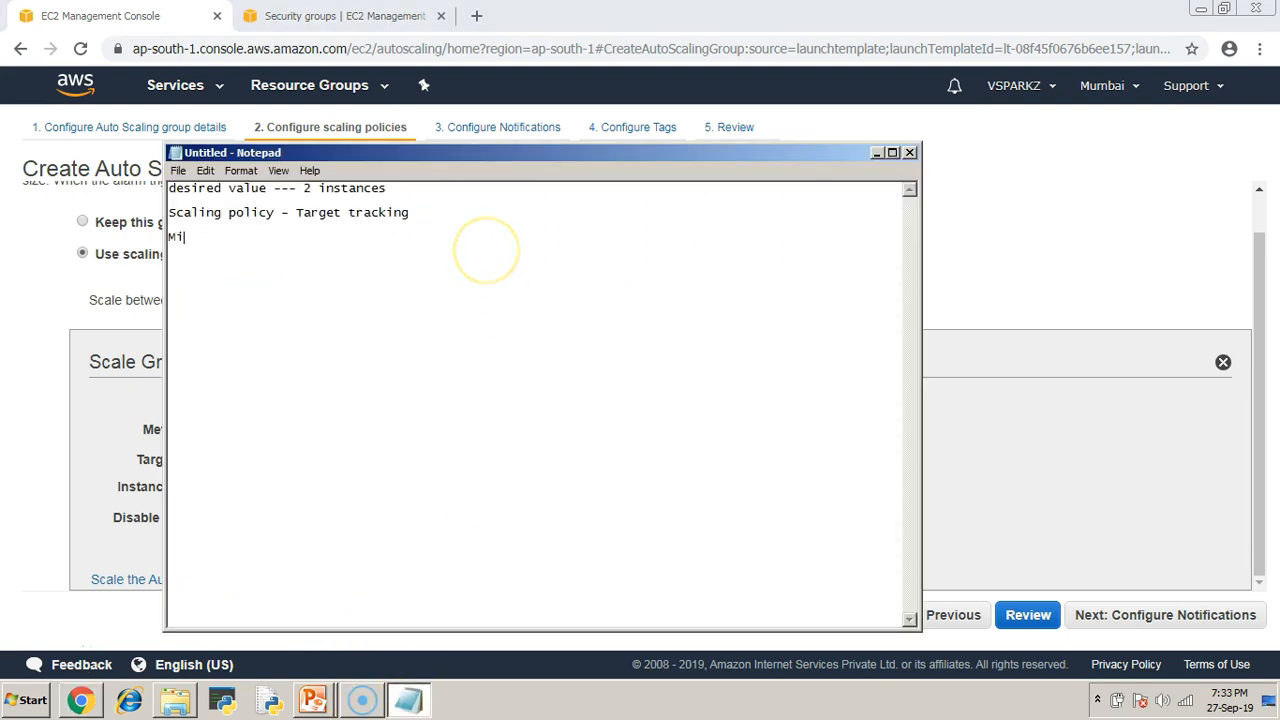
pyautogui.write('nimun instances - 1')
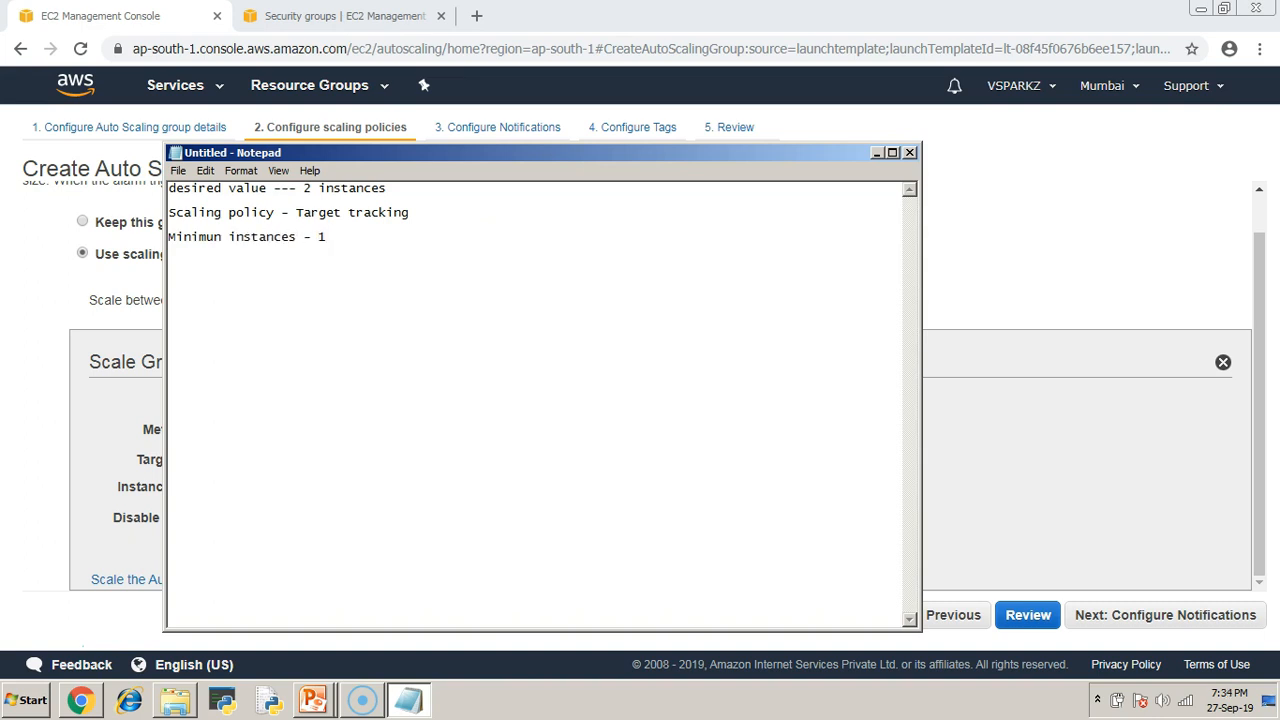
pyautogui.write(' Maxi')
pyautogui.press('Up')
pyautogui.press('BackSpace')
pyautogui.write('m')
pyautogui.click(487, 250)
pyautogui.write('mum Instances - 4')
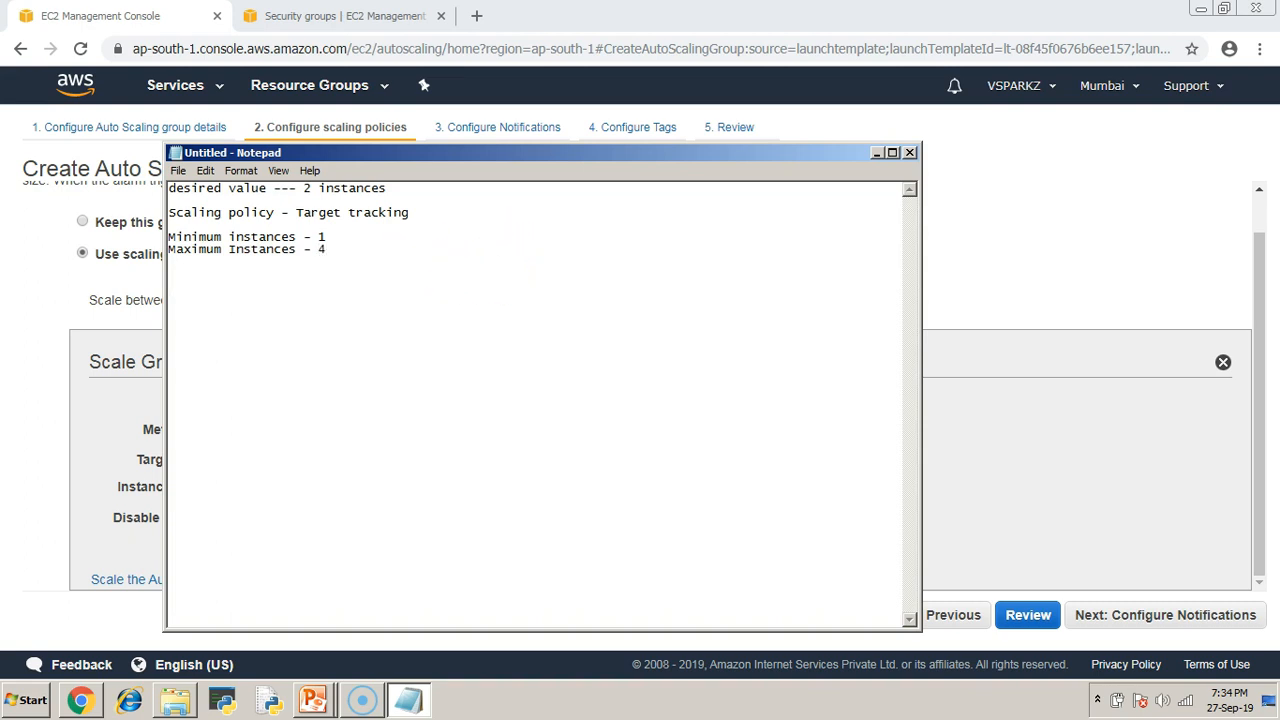
pyautogui.click(19, 298)
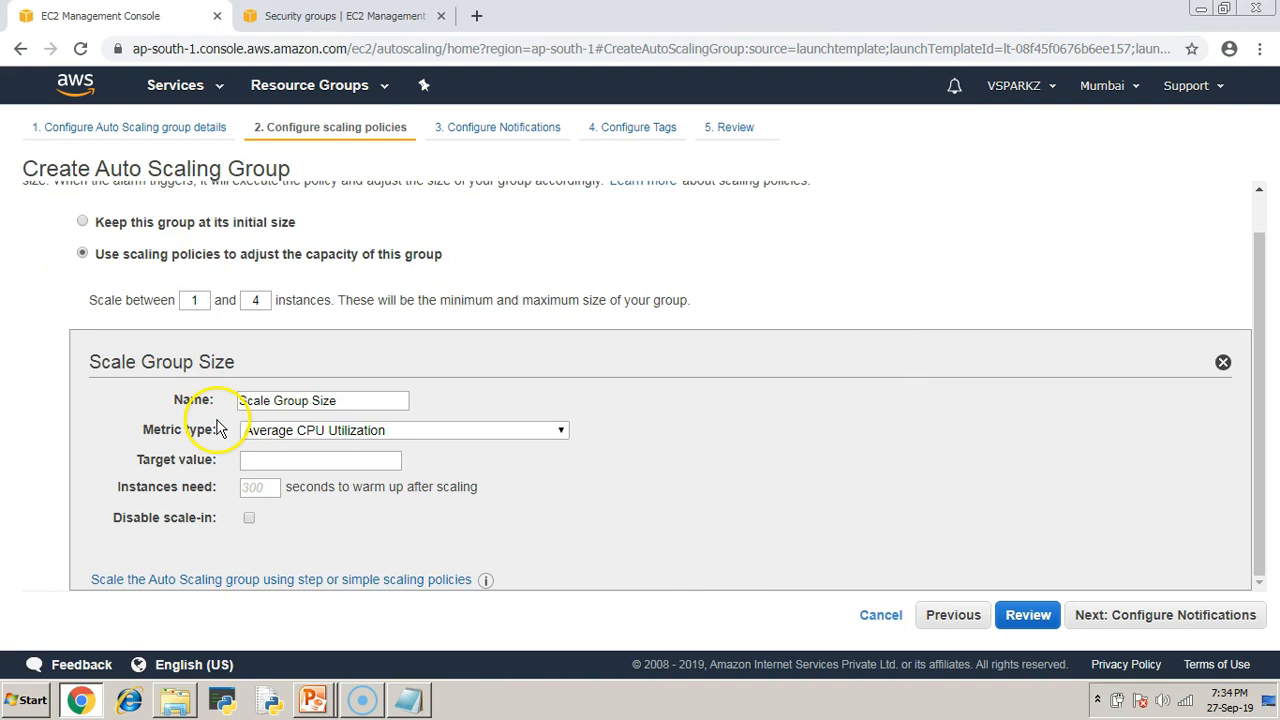
# Set the Average CPU Utilization target value to 0.0001, leaving scale-in enabled, and continue to notifications.
pyautogui.moveTo(140, 430); pyautogui.dragTo(215, 430)
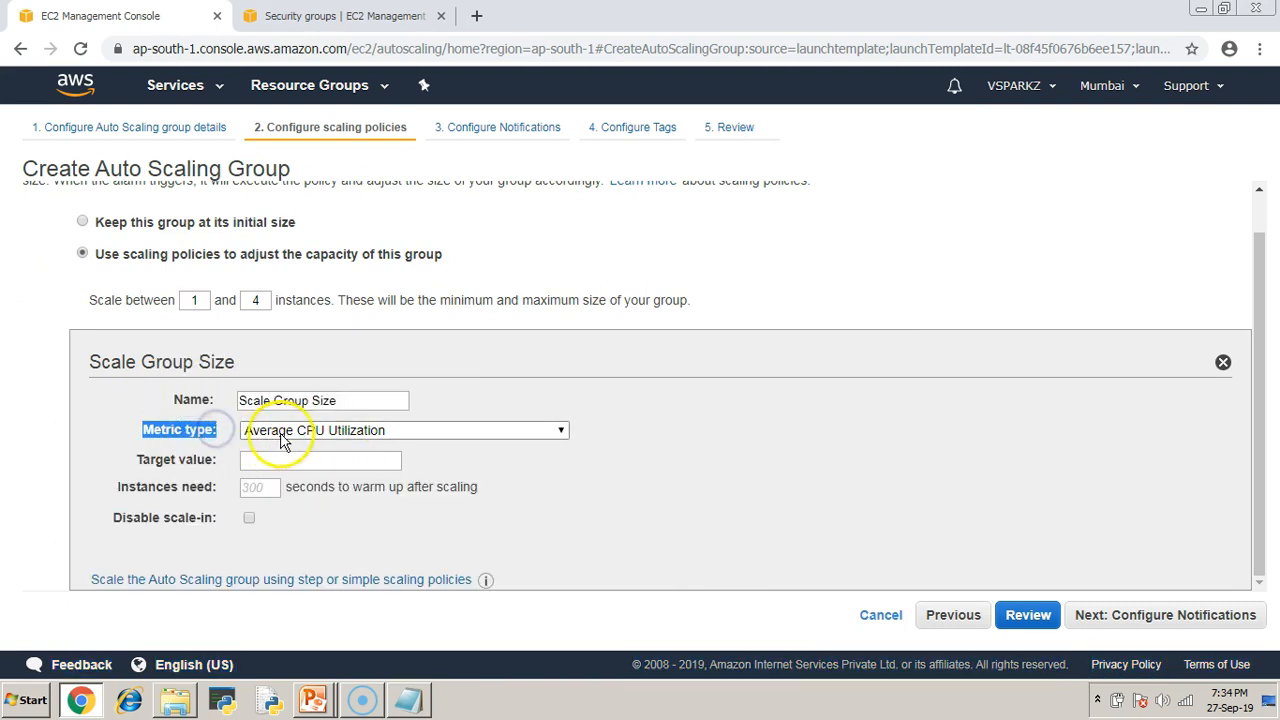
pyautogui.click(258, 461)
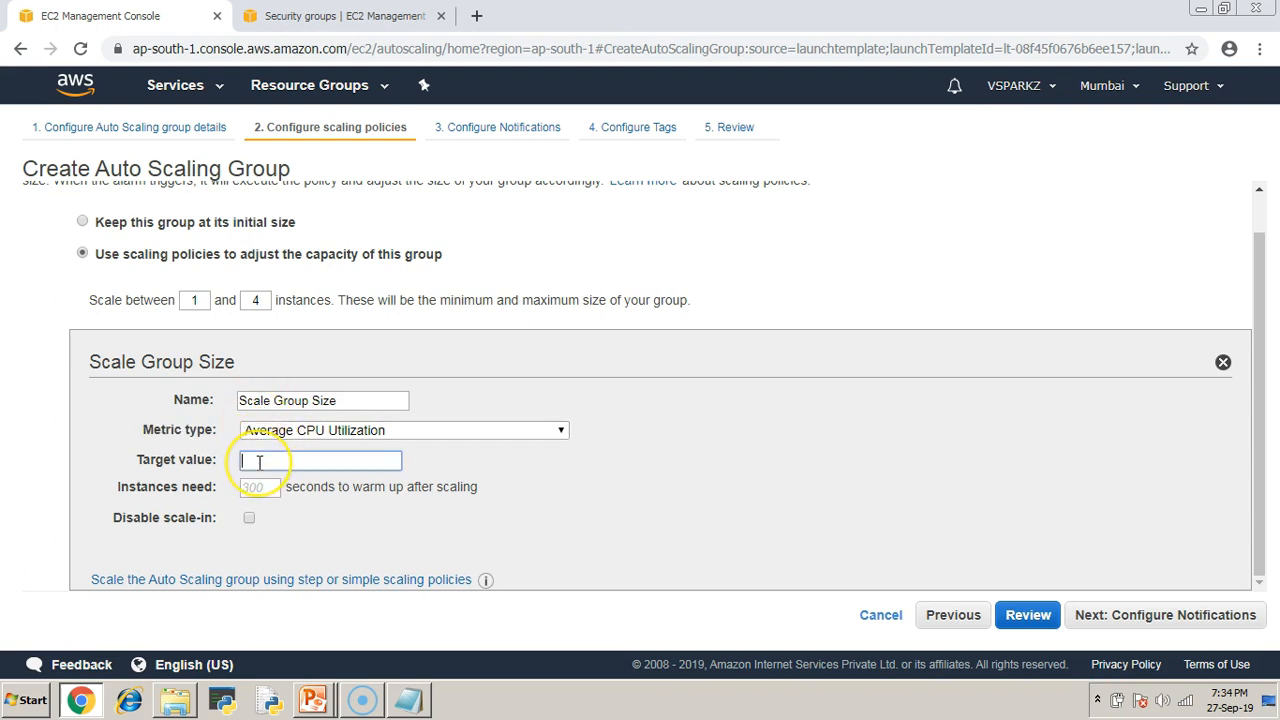
pyautogui.write('0.0000')
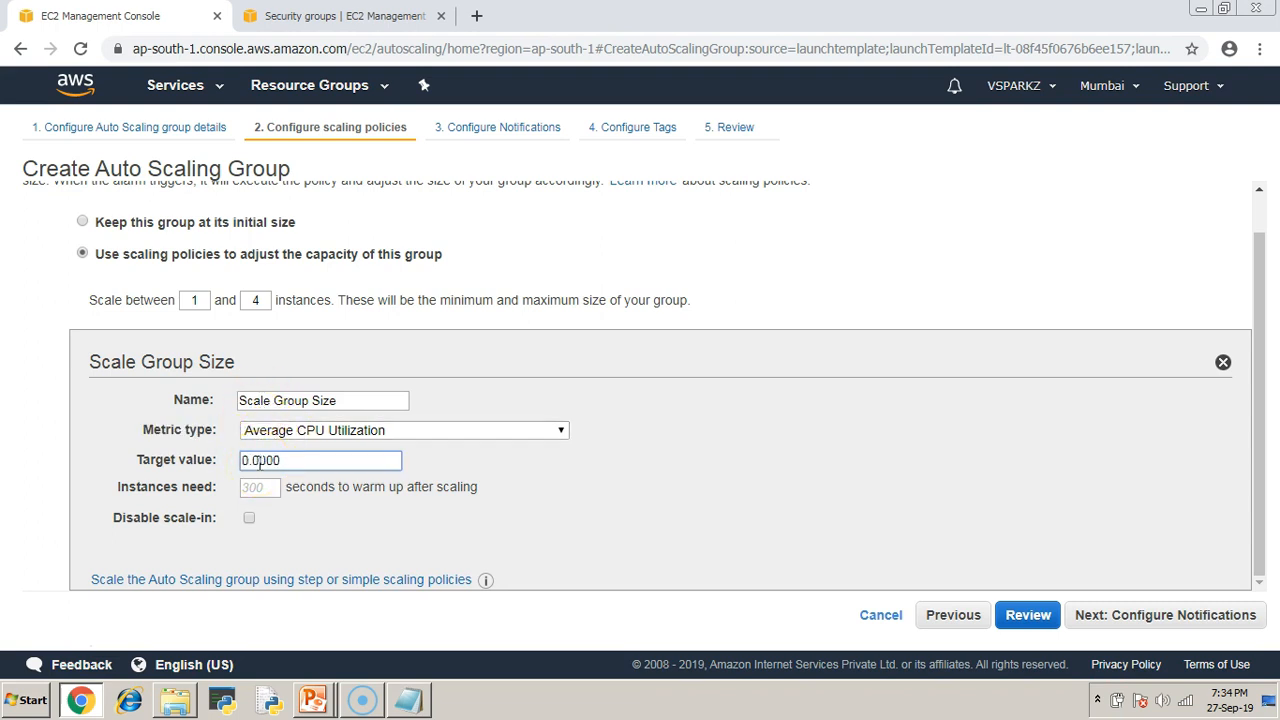
pyautogui.press('BackSpace')
pyautogui.click(646, 532)
pyautogui.moveTo(108, 521)
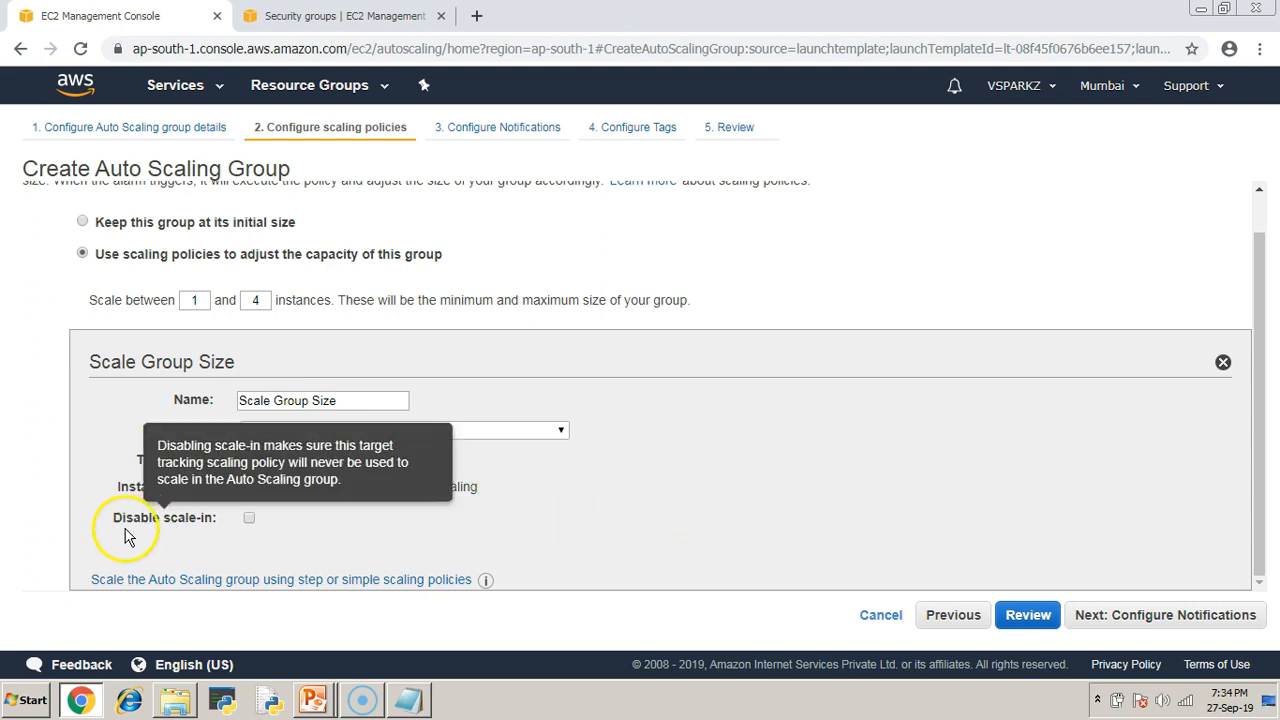
pyautogui.moveTo(112, 520); pyautogui.dragTo(218, 521)
pyautogui.click(1234, 423)
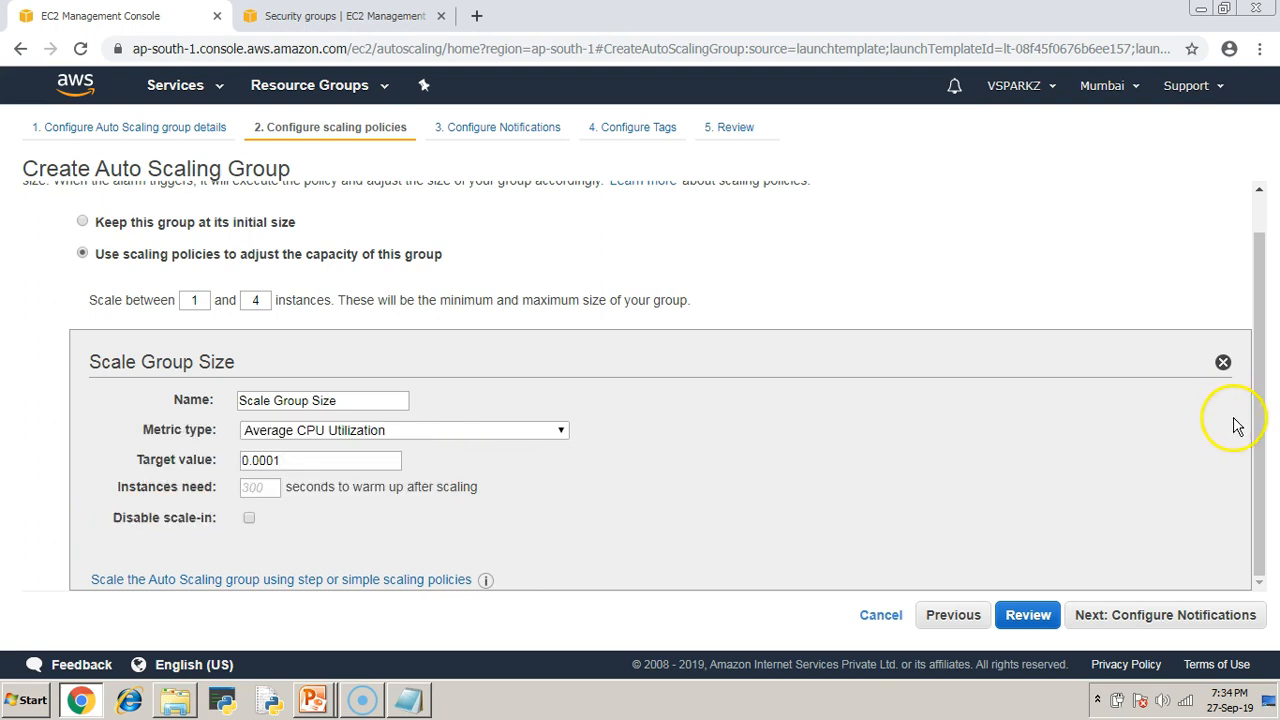
pyautogui.click(1203, 617)
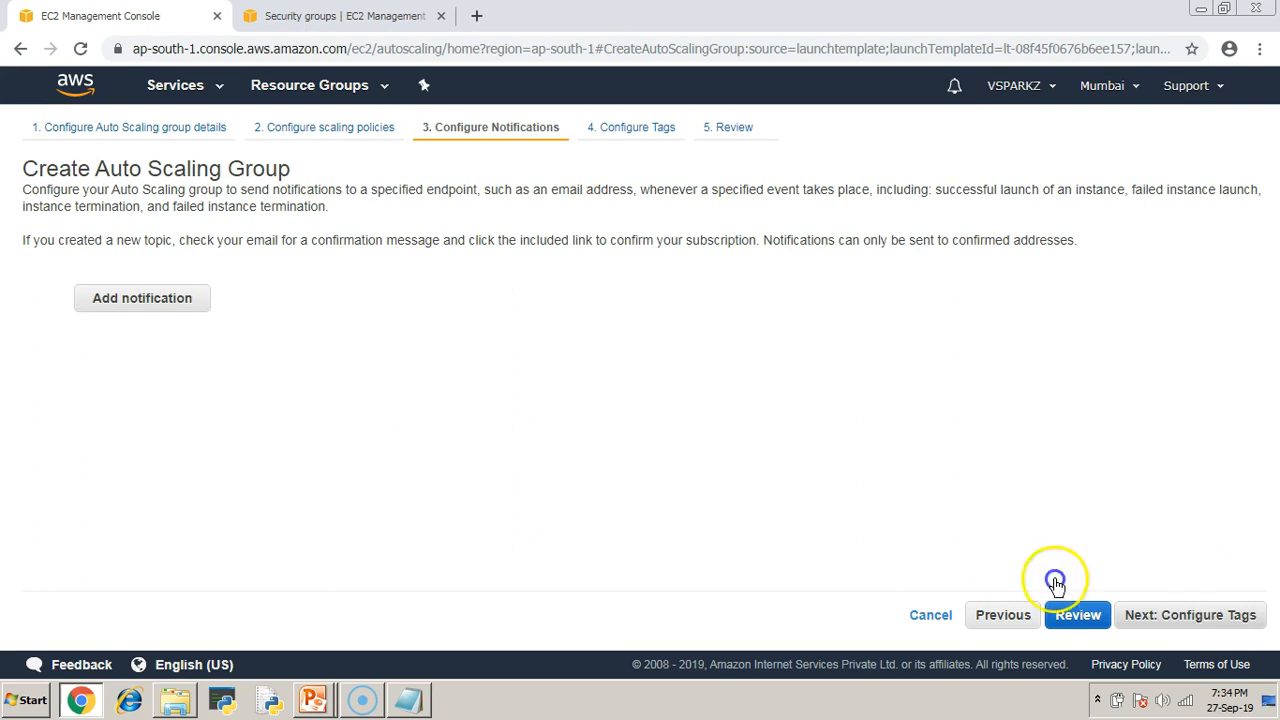
# Skip notifications, add the tag policy = target, and go to the Review page.
pyautogui.click(130, 313)
pyautogui.click(1218, 620)
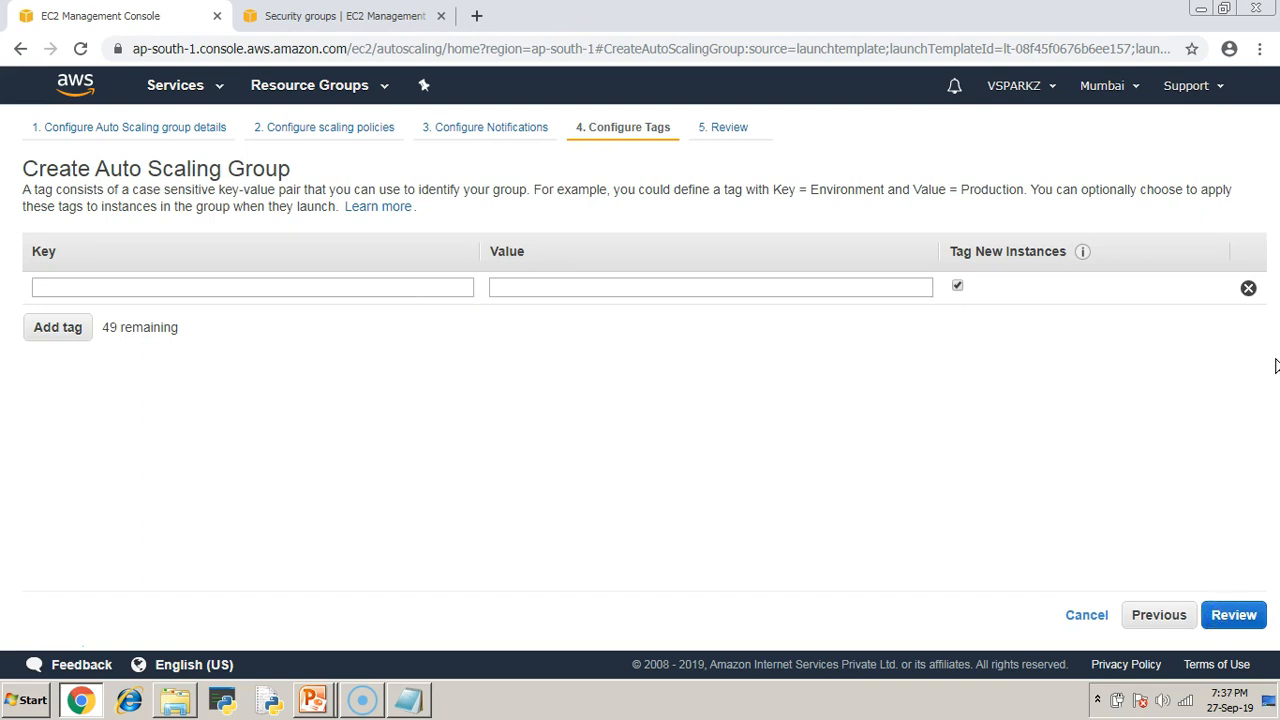
pyautogui.click(386, 287)
pyautogui.write('p')
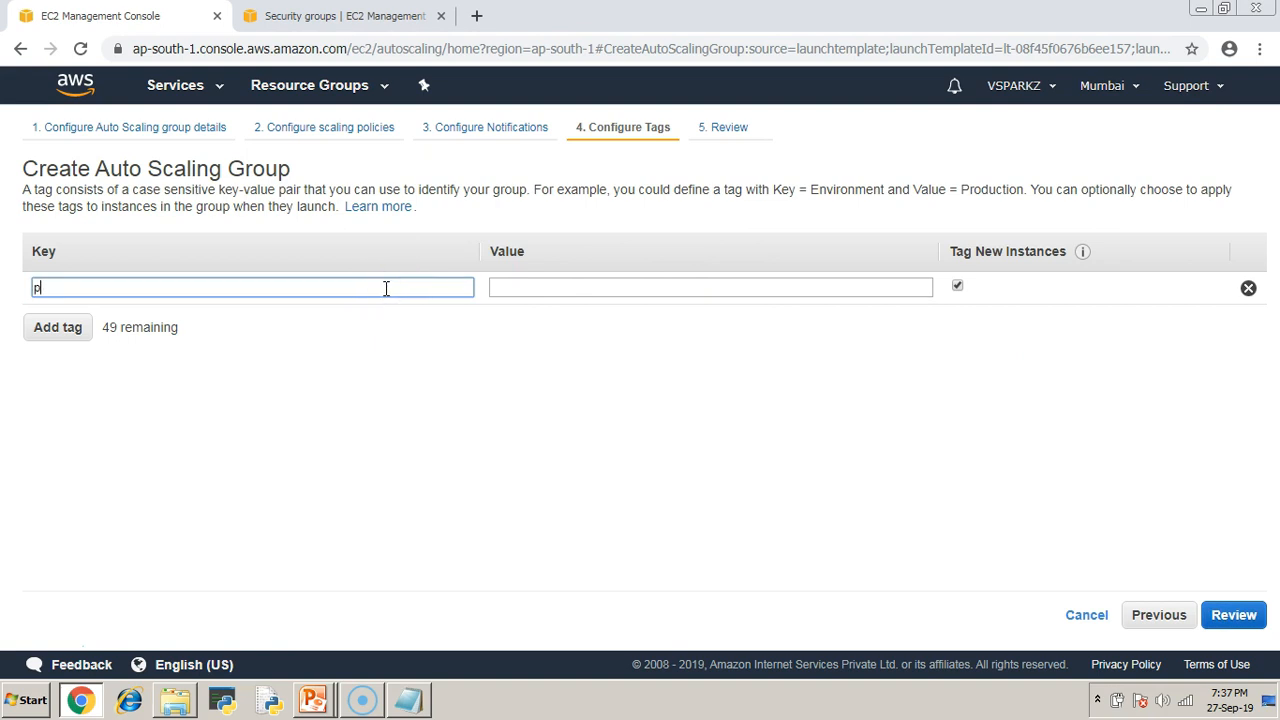
pyautogui.write('olicy')
pyautogui.press('Tab')
pyautogui.write('target')
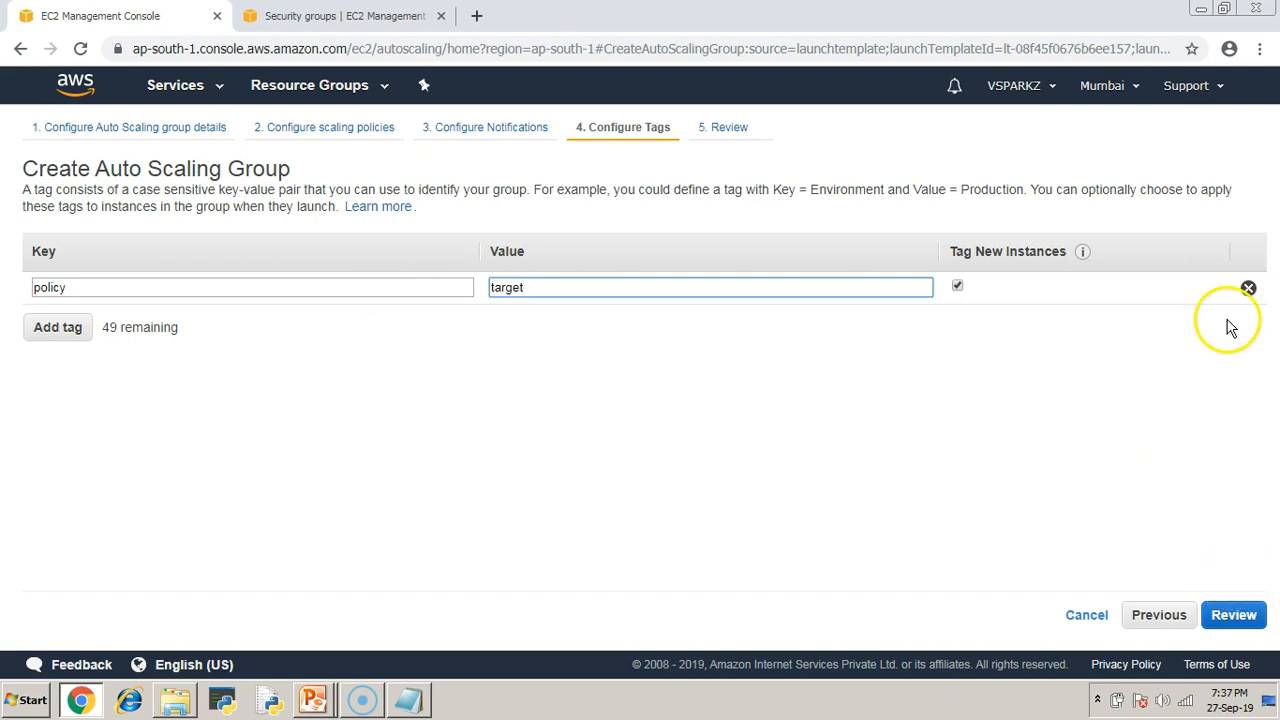
pyautogui.click(1238, 615)
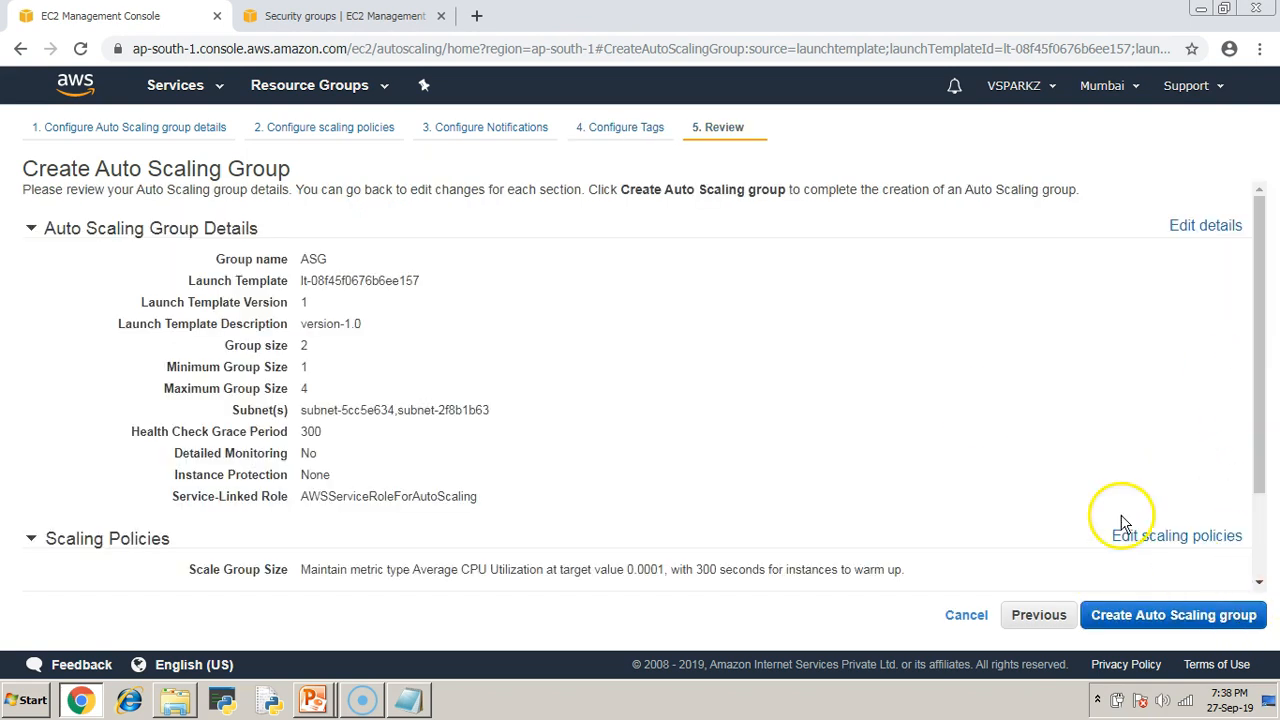
# Create the group, note the success message, and close the status page to the groups list.
pyautogui.scroll(-2, 977, 420)
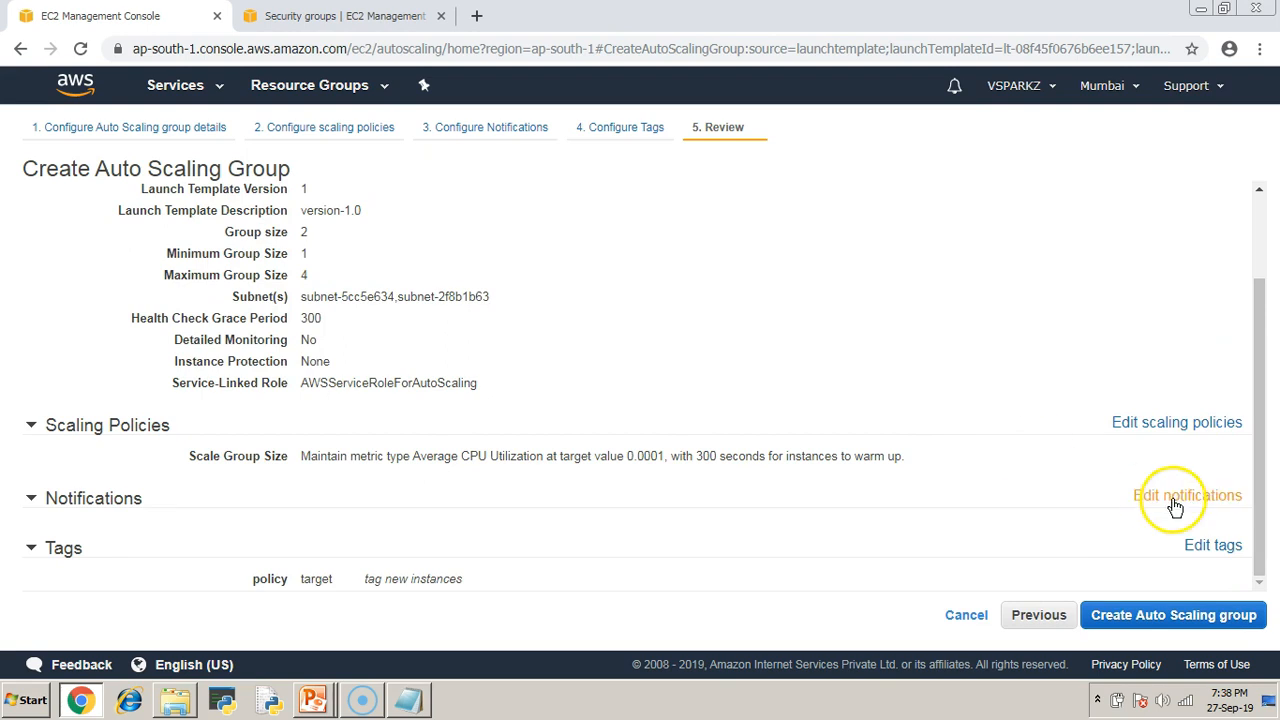
pyautogui.click(1201, 619)
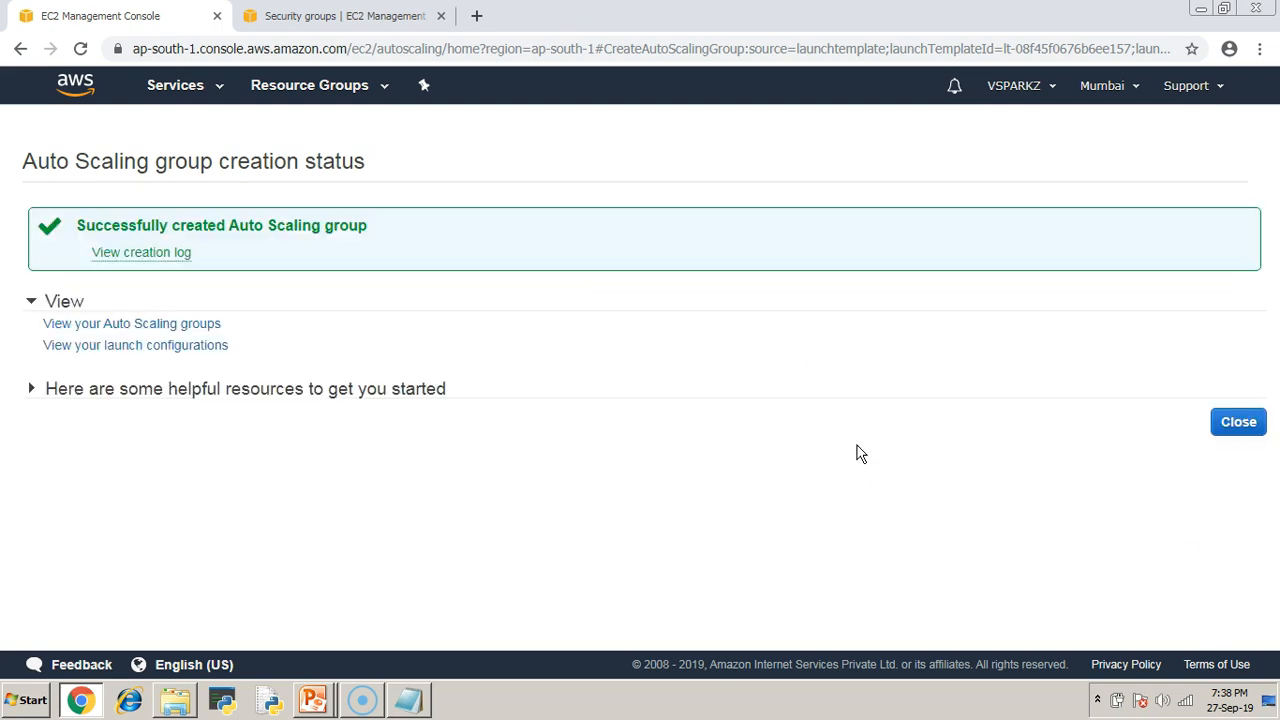
pyautogui.moveTo(77, 225); pyautogui.dragTo(381, 228)
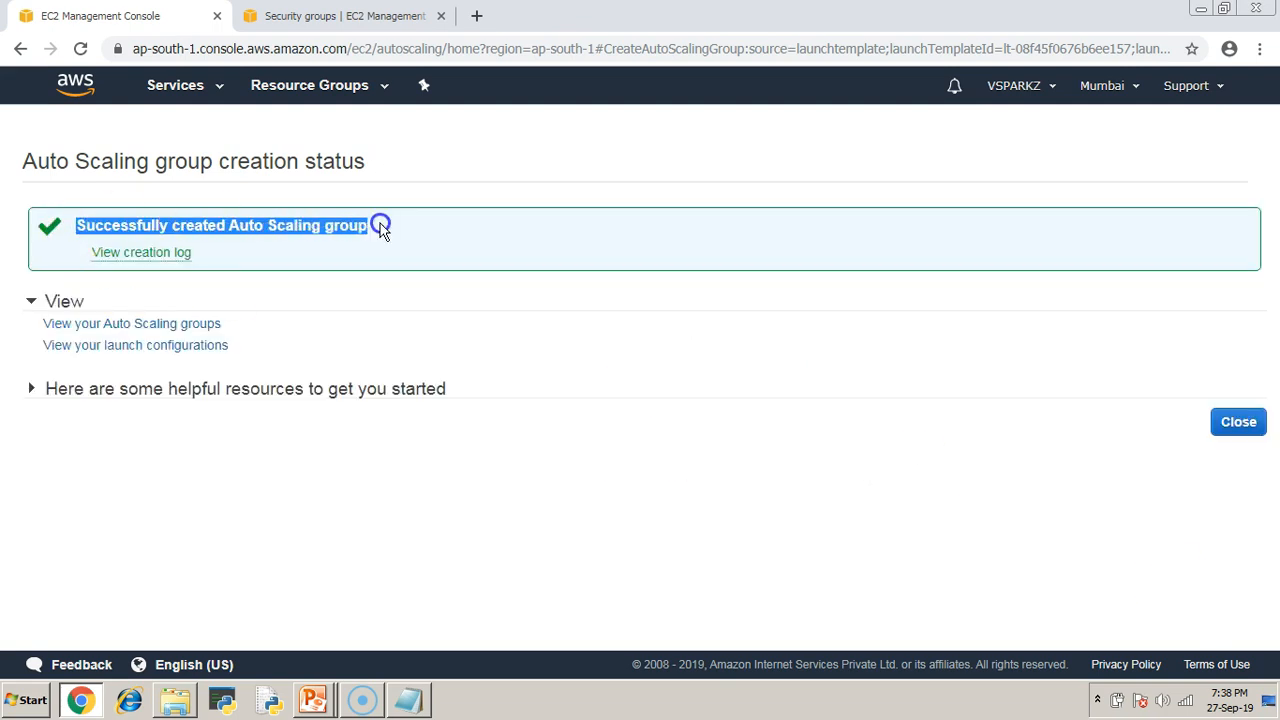
pyautogui.click(1240, 421)
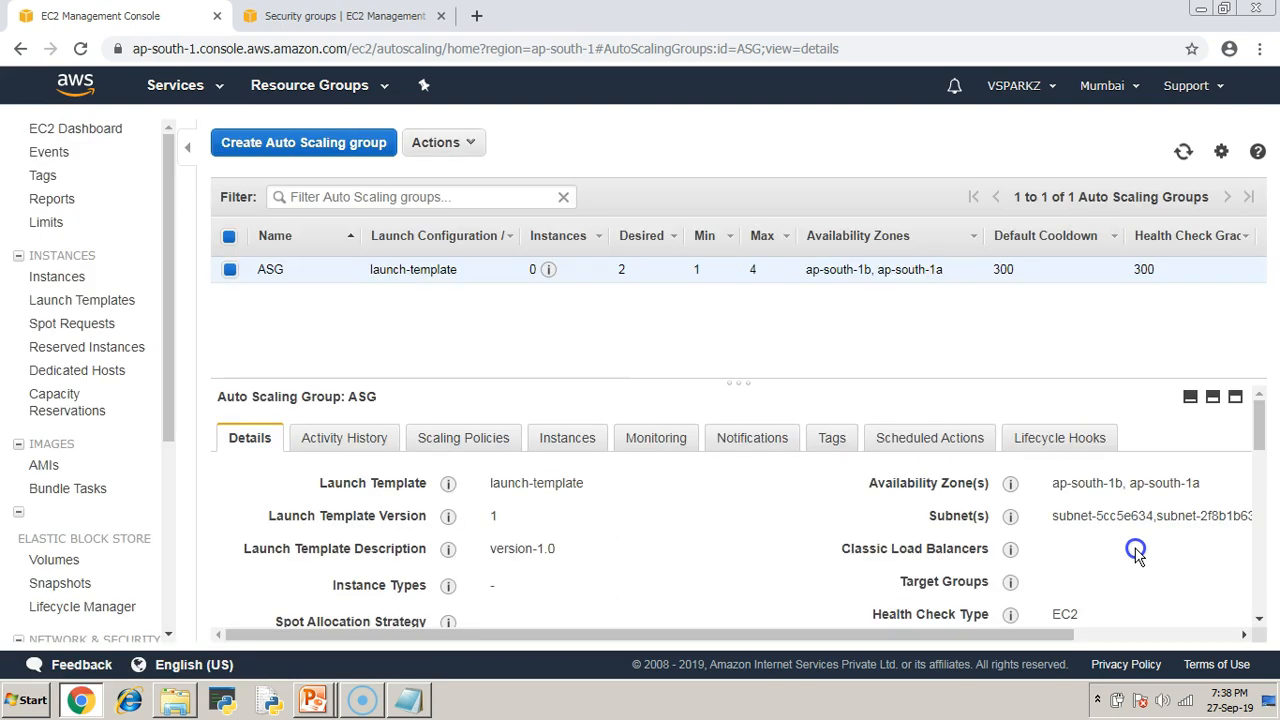
pyautogui.click(416, 703)
# Highlight the wait-for-a-while note, then check ASG's instance count in the groups table.
pyautogui.click(380, 280)
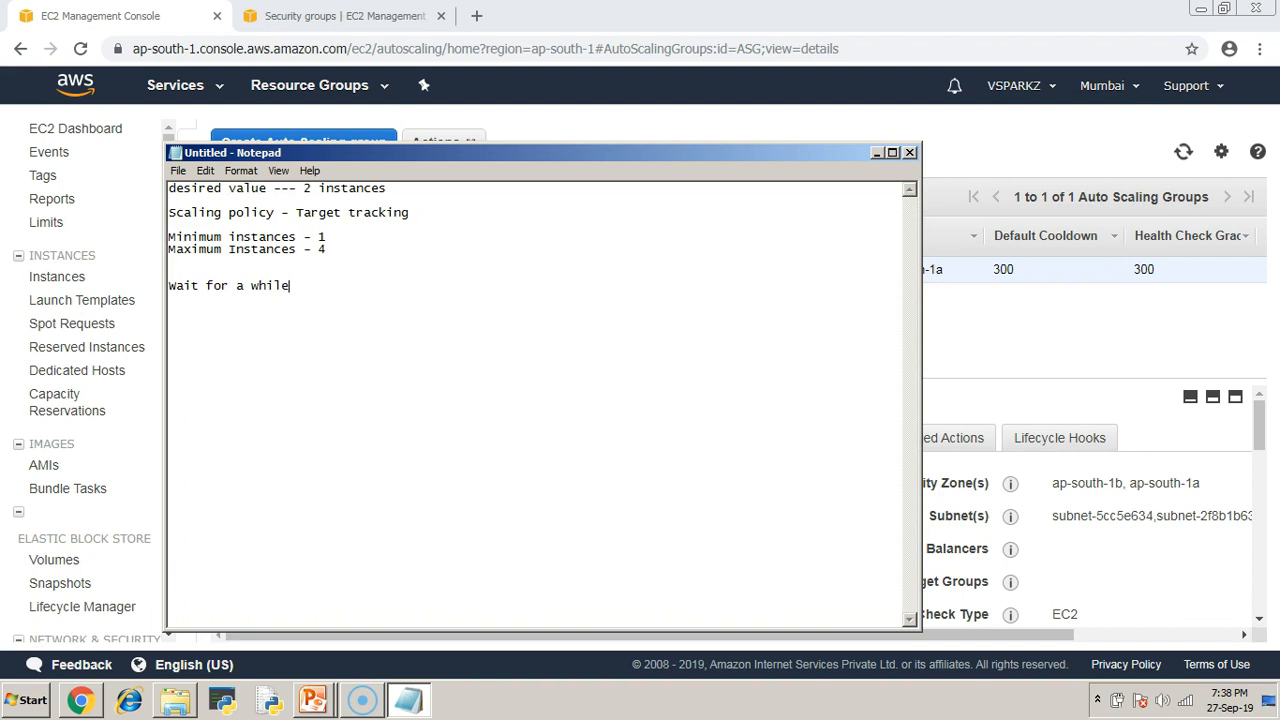
pyautogui.moveTo(292, 288); pyautogui.dragTo(166, 286)
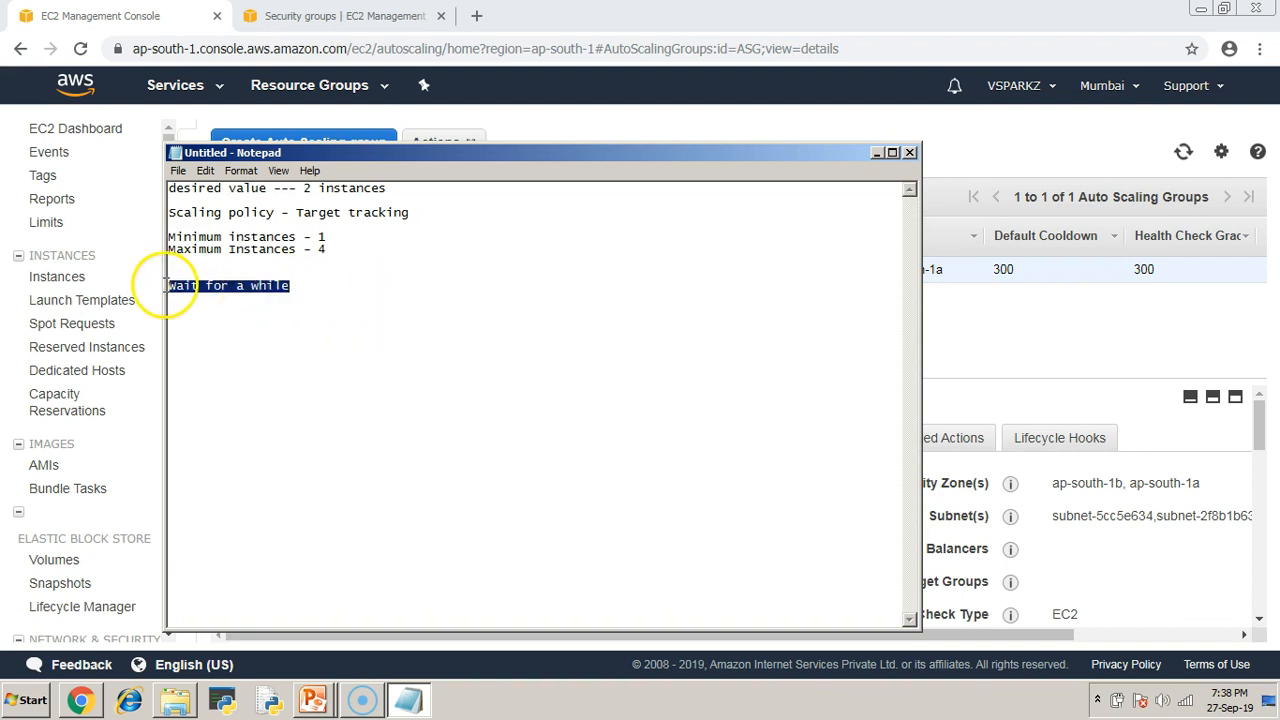
pyautogui.click(875, 155)
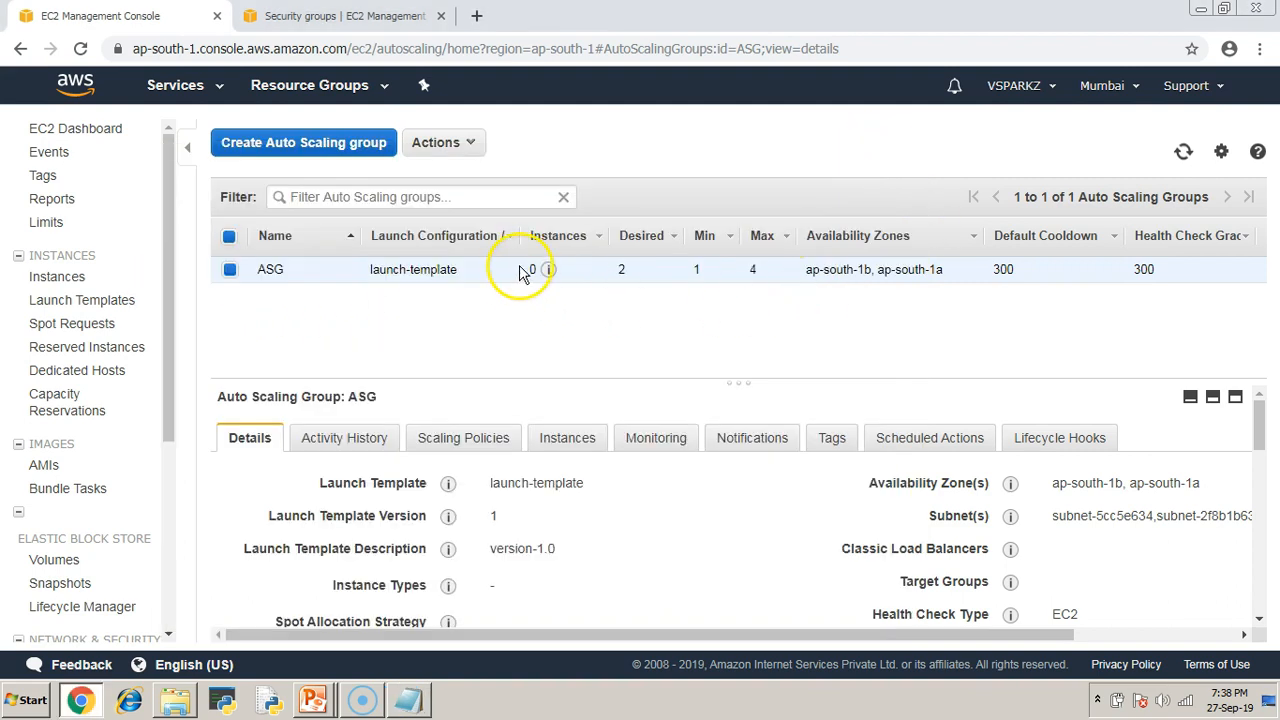
pyautogui.tripleClick(540, 270)
pyautogui.click(615, 352)
# Highlight the note about resuming the video once the instances start, then hide Notepad.
pyautogui.click(430, 704)
pyautogui.click(345, 305)
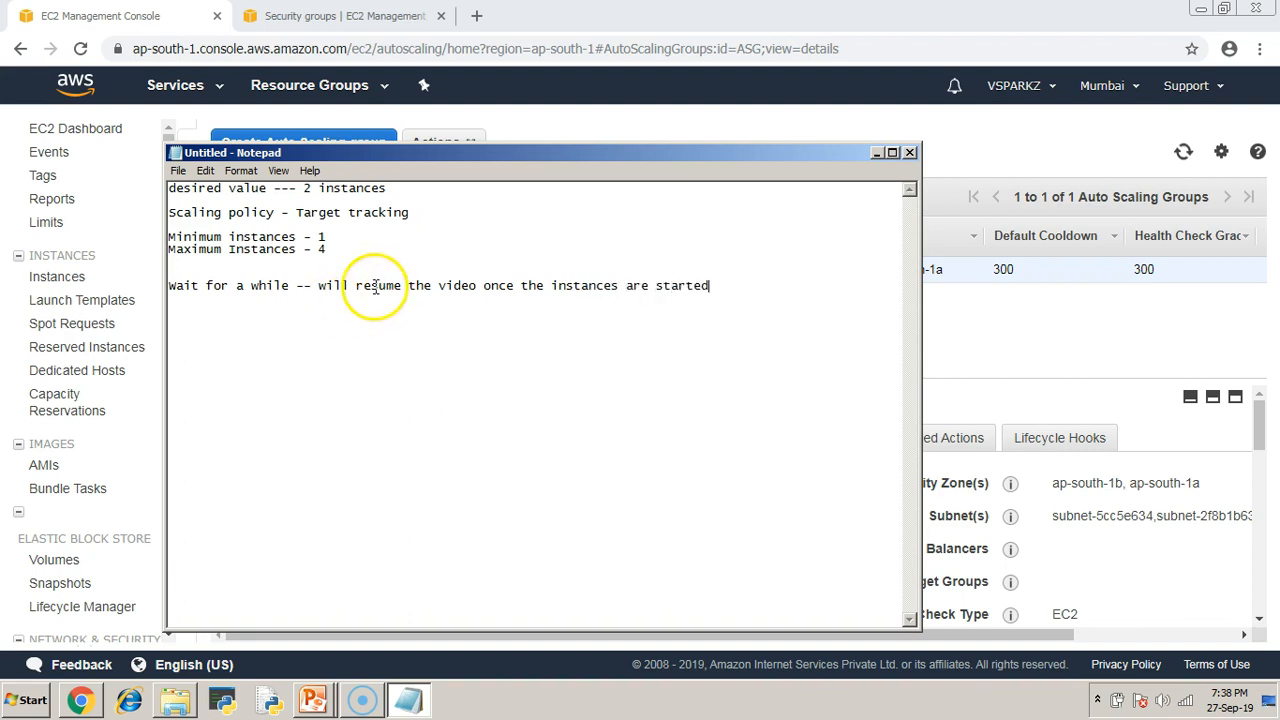
pyautogui.moveTo(321, 288); pyautogui.dragTo(729, 294)
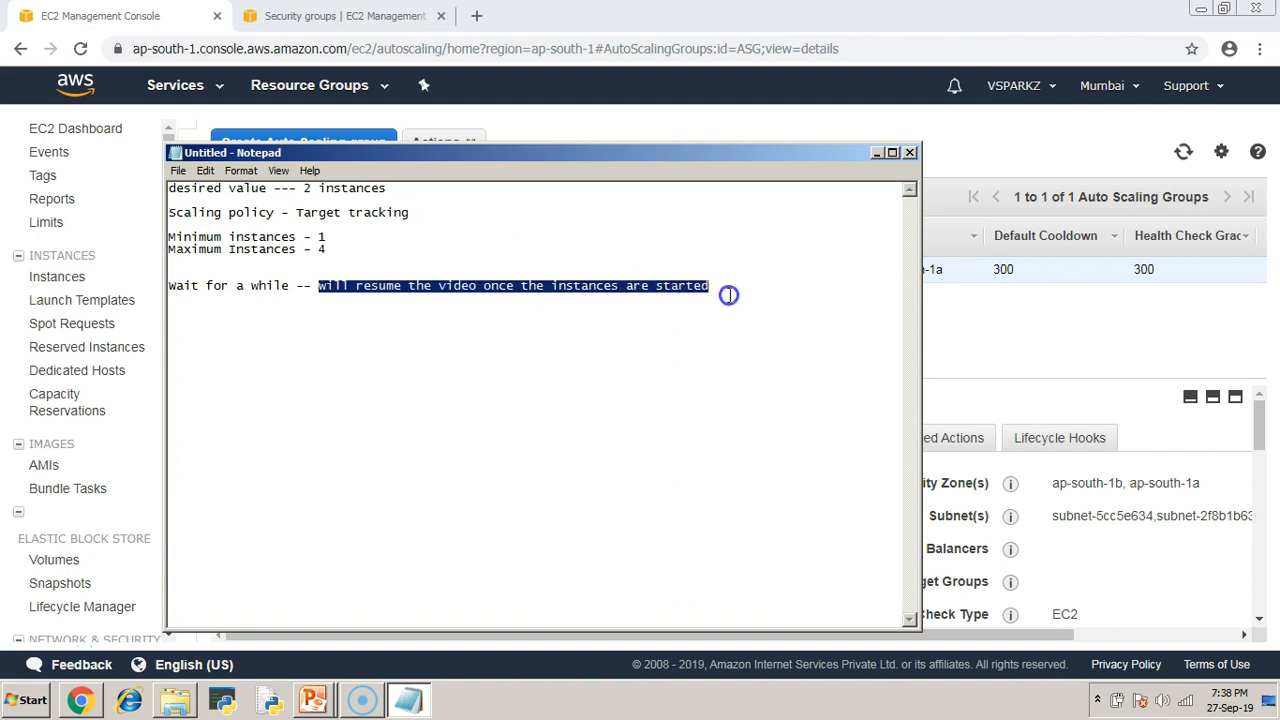
pyautogui.click(723, 339)
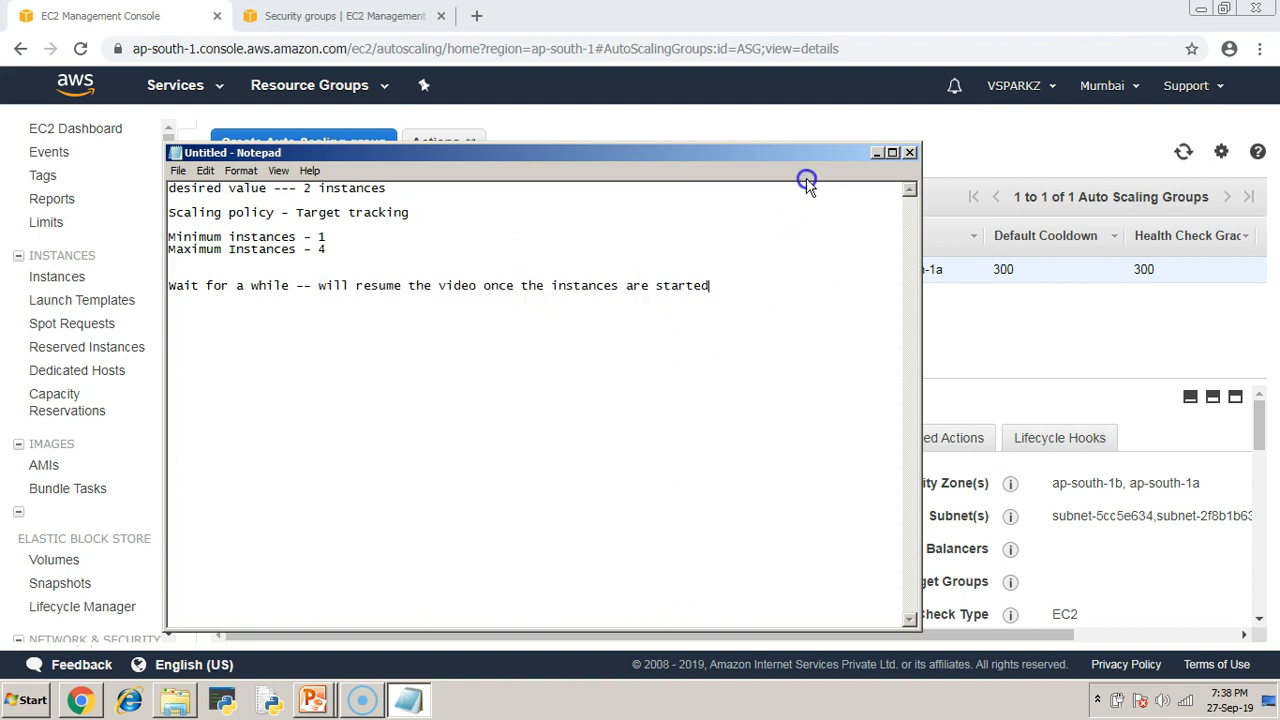
pyautogui.click(878, 152)
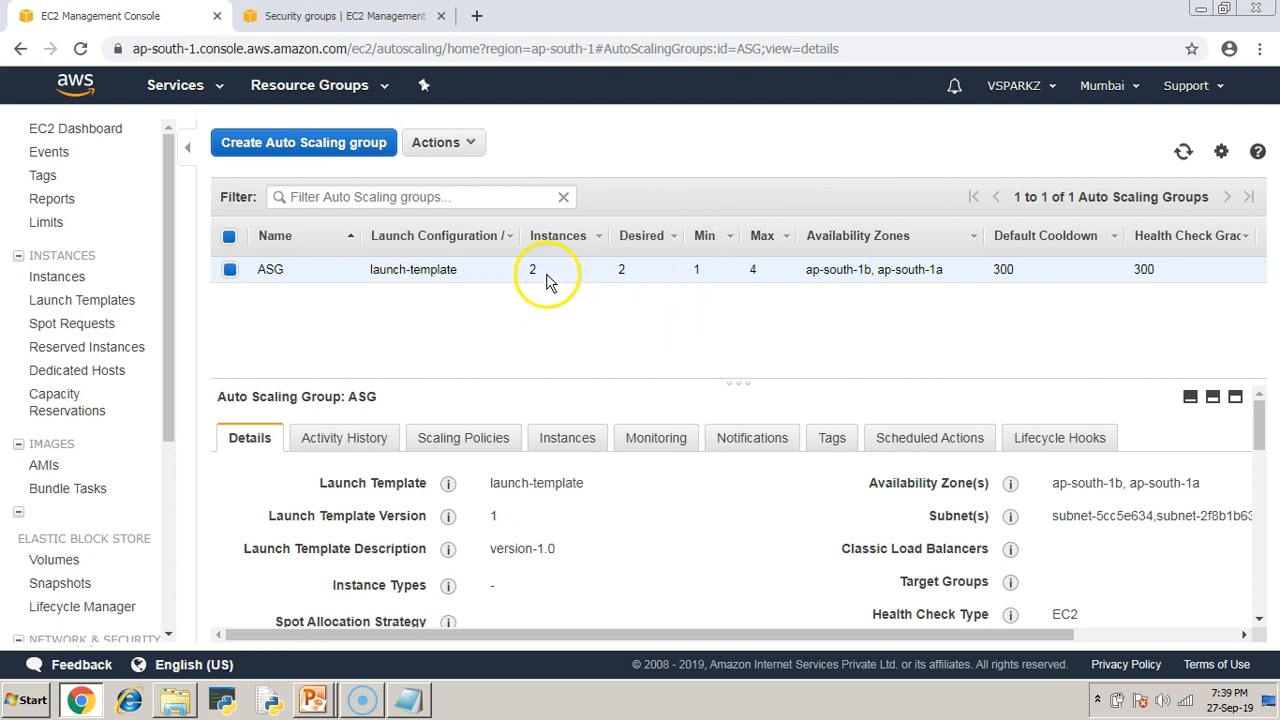
# Switch to the other console tab, open the Instances list, and select the first instance.
pyautogui.click(338, 14)
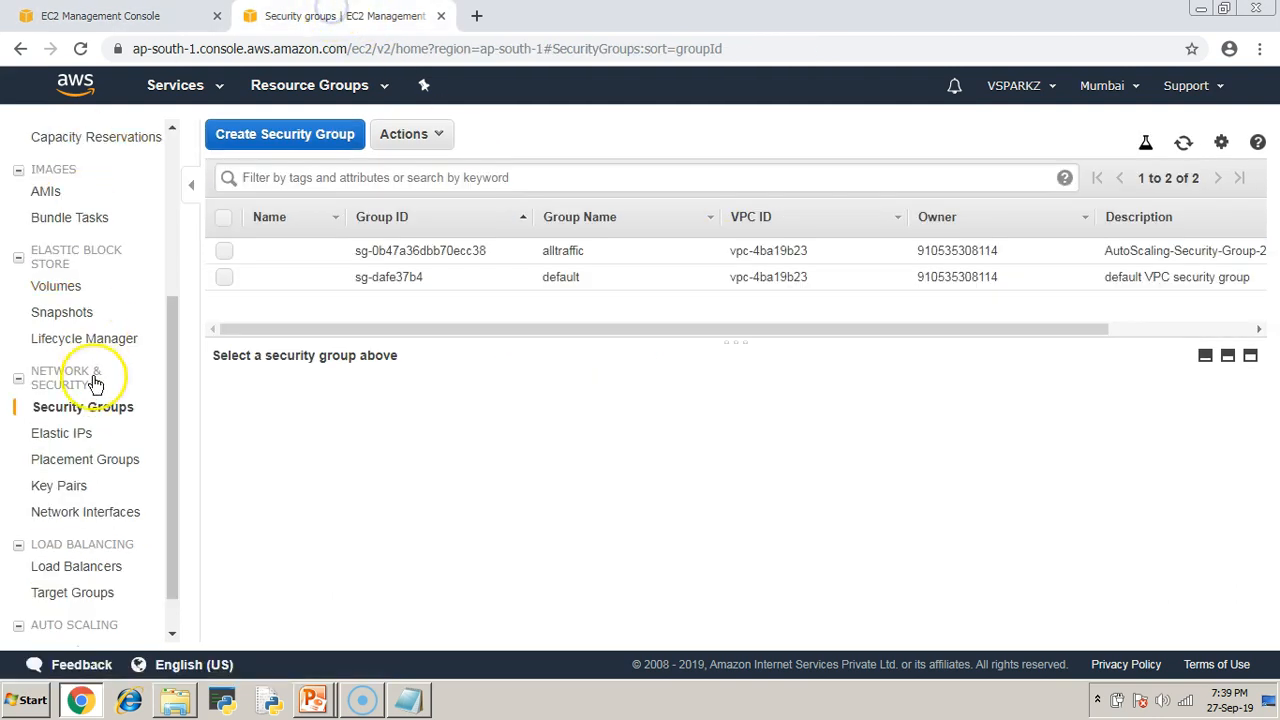
pyautogui.scroll(1, 60, 390)
pyautogui.scroll(2, 60, 400)
pyautogui.click(50, 287)
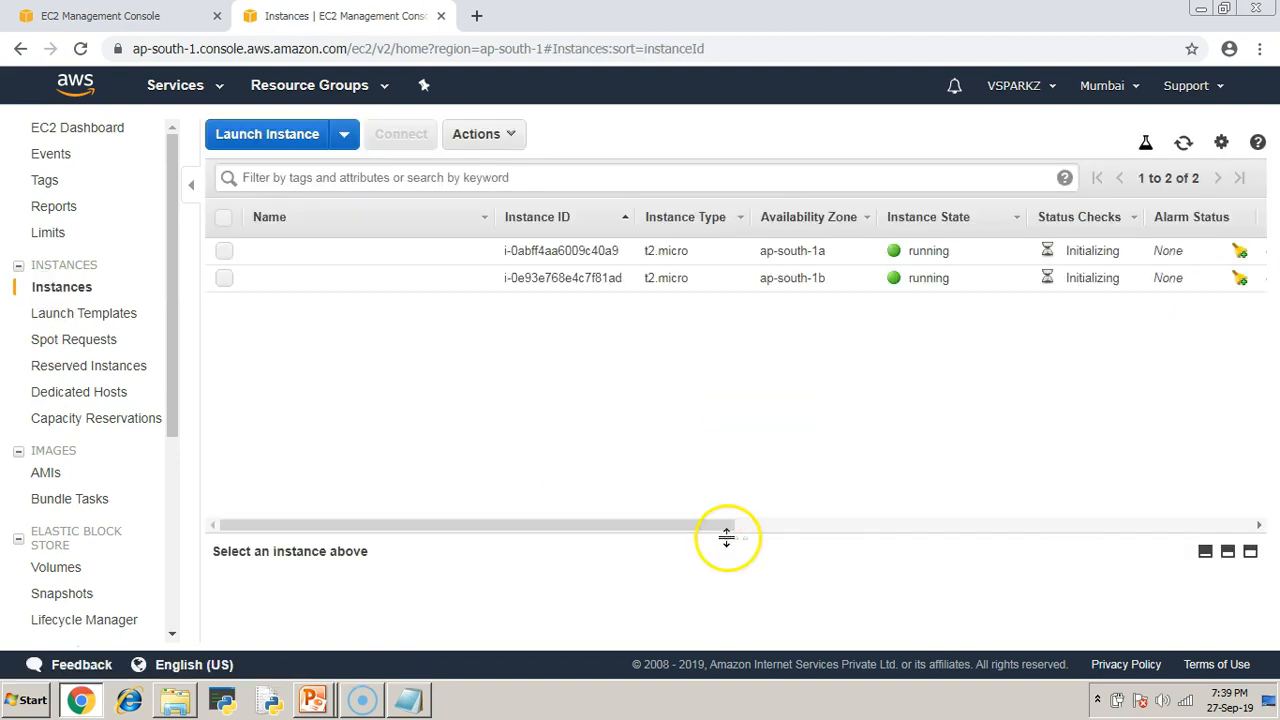
pyautogui.moveTo(737, 529); pyautogui.dragTo(755, 387)
pyautogui.click(224, 251)
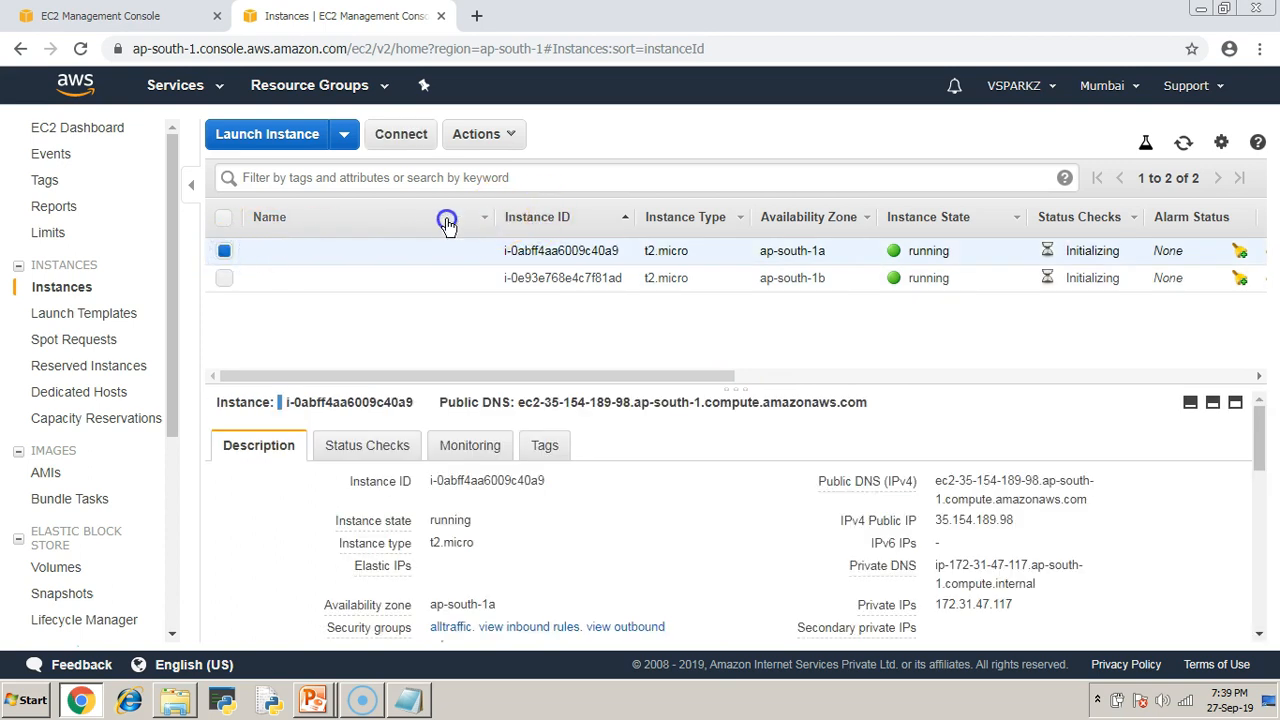
# Show the instance's policy tag as a column in the instances list.
pyautogui.click(545, 447)
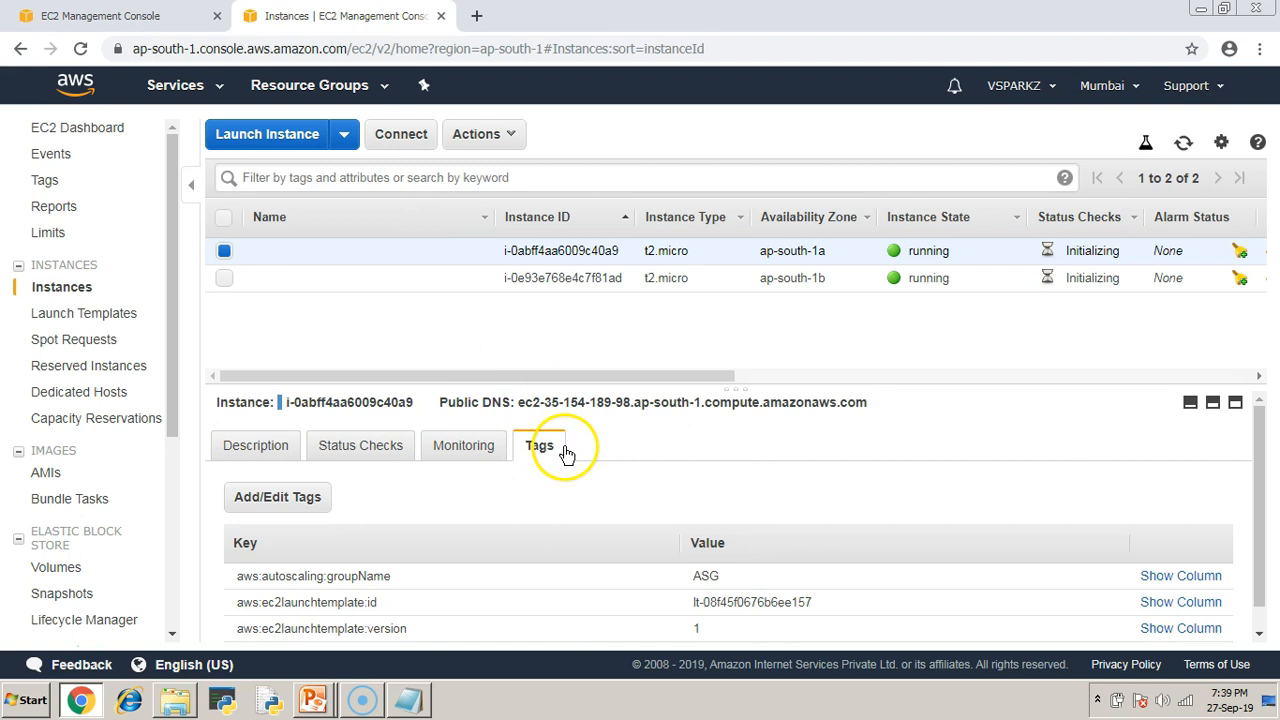
pyautogui.scroll(-1, 785, 560)
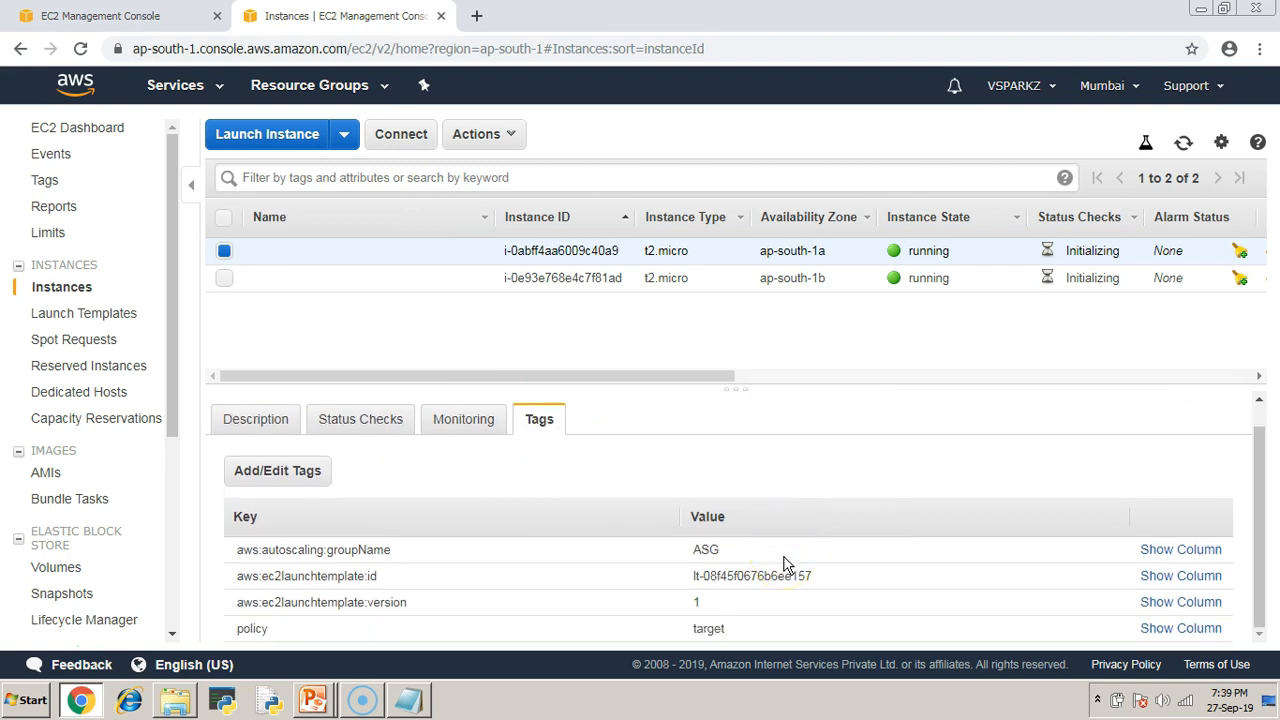
pyautogui.click(737, 387)
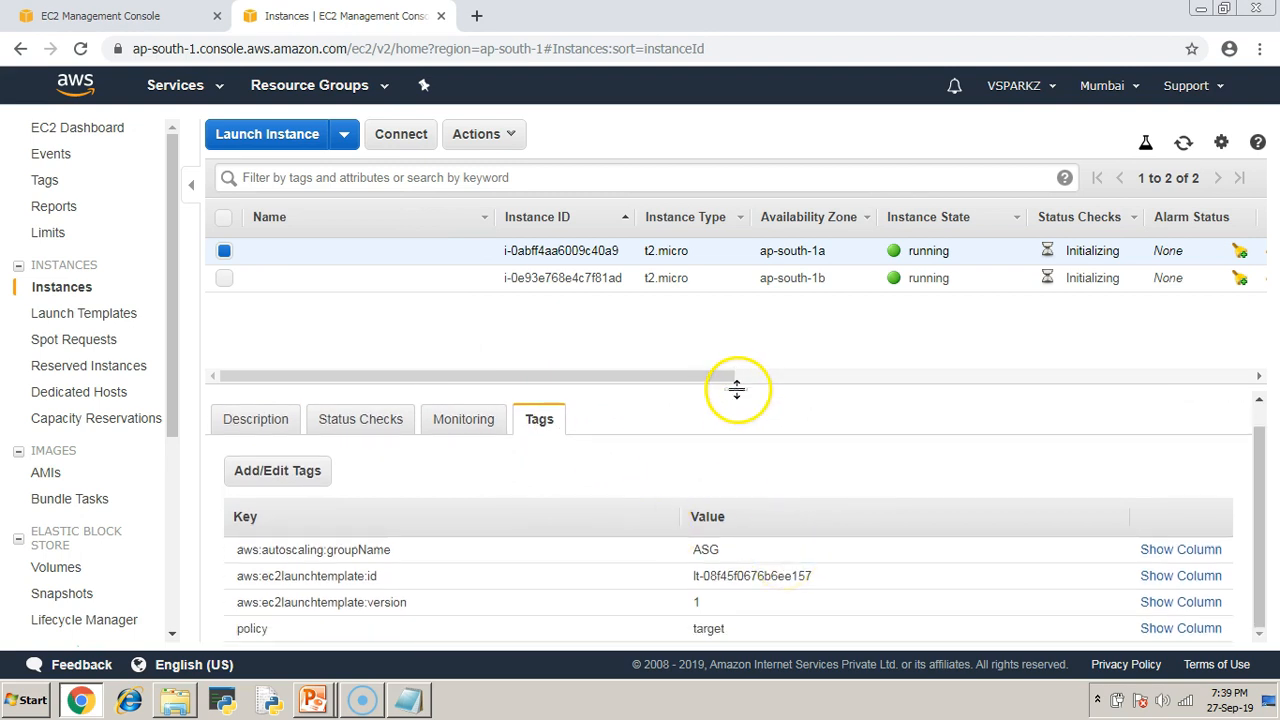
pyautogui.moveTo(737, 387); pyautogui.dragTo(743, 365)
pyautogui.click(1196, 623)
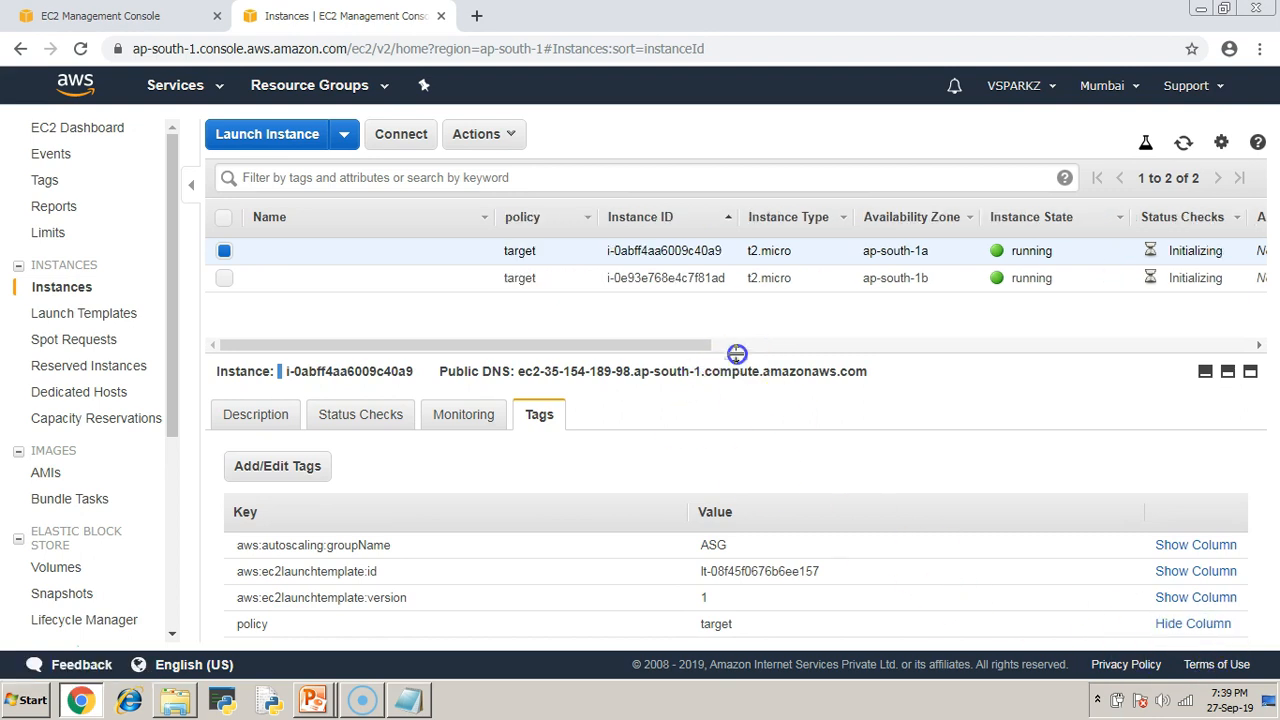
pyautogui.moveTo(737, 362); pyautogui.dragTo(729, 425)
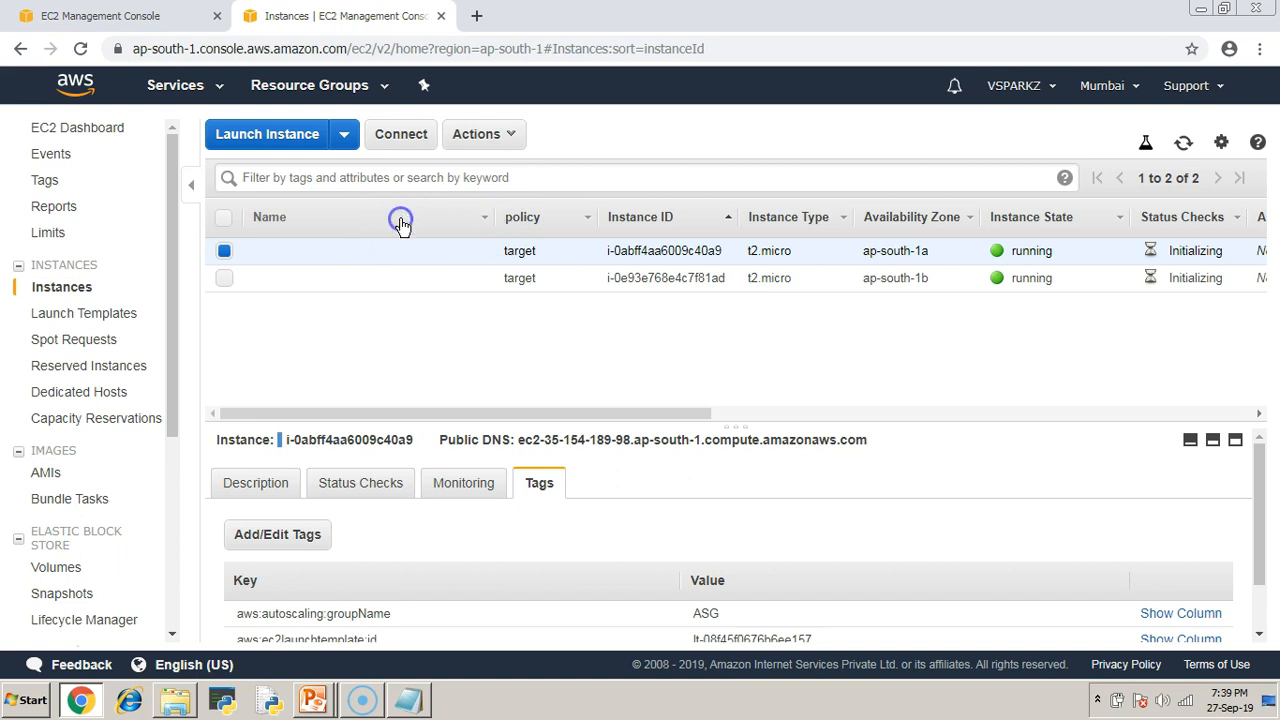
pyautogui.moveTo(550, 405); pyautogui.dragTo(449, 409)
# Bring the Notepad scaling notes forward, dismiss the Windows notice, and type 'arget' on the note line.
pyautogui.click(55, 15)
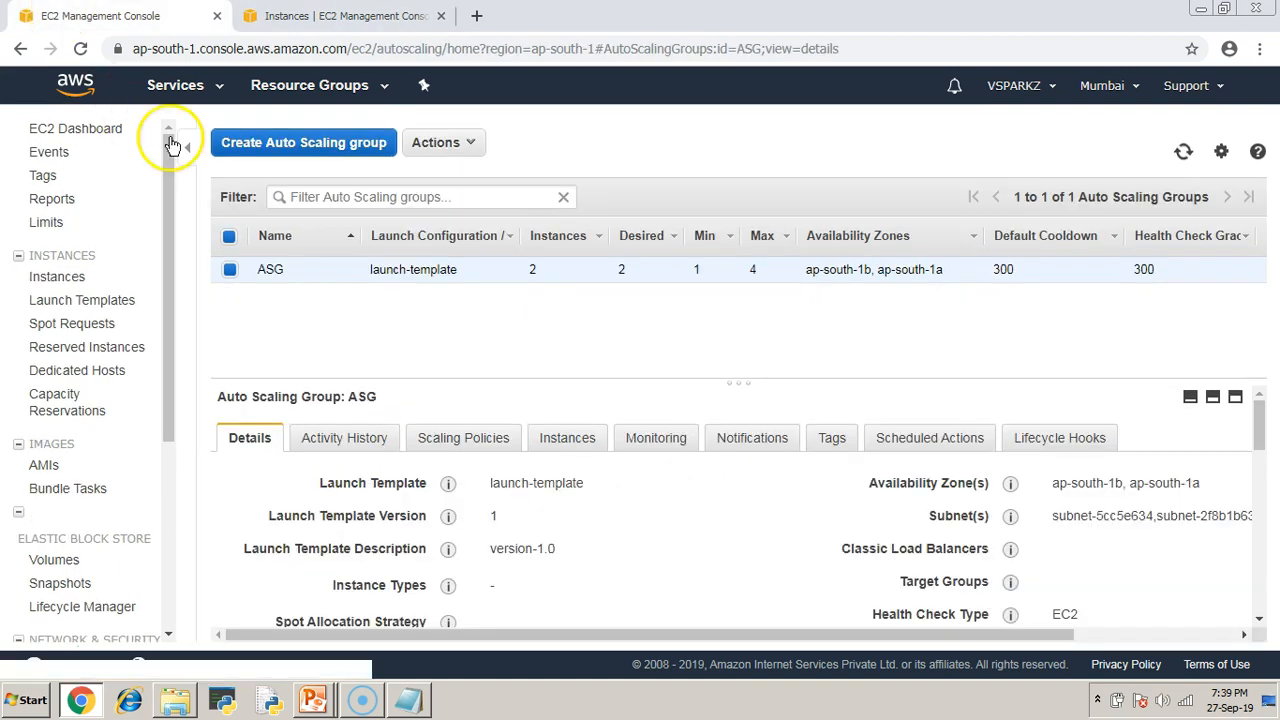
pyautogui.click(408, 700)
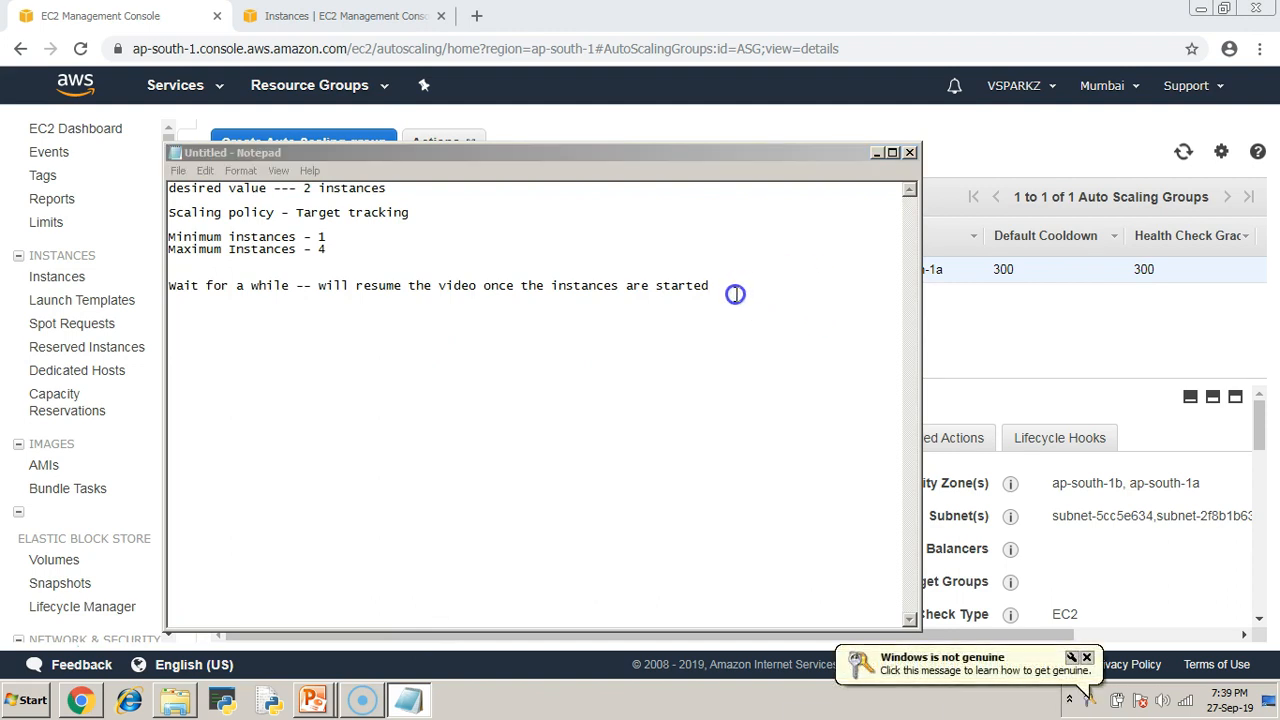
pyautogui.click(449, 349)
pyautogui.click(1087, 657)
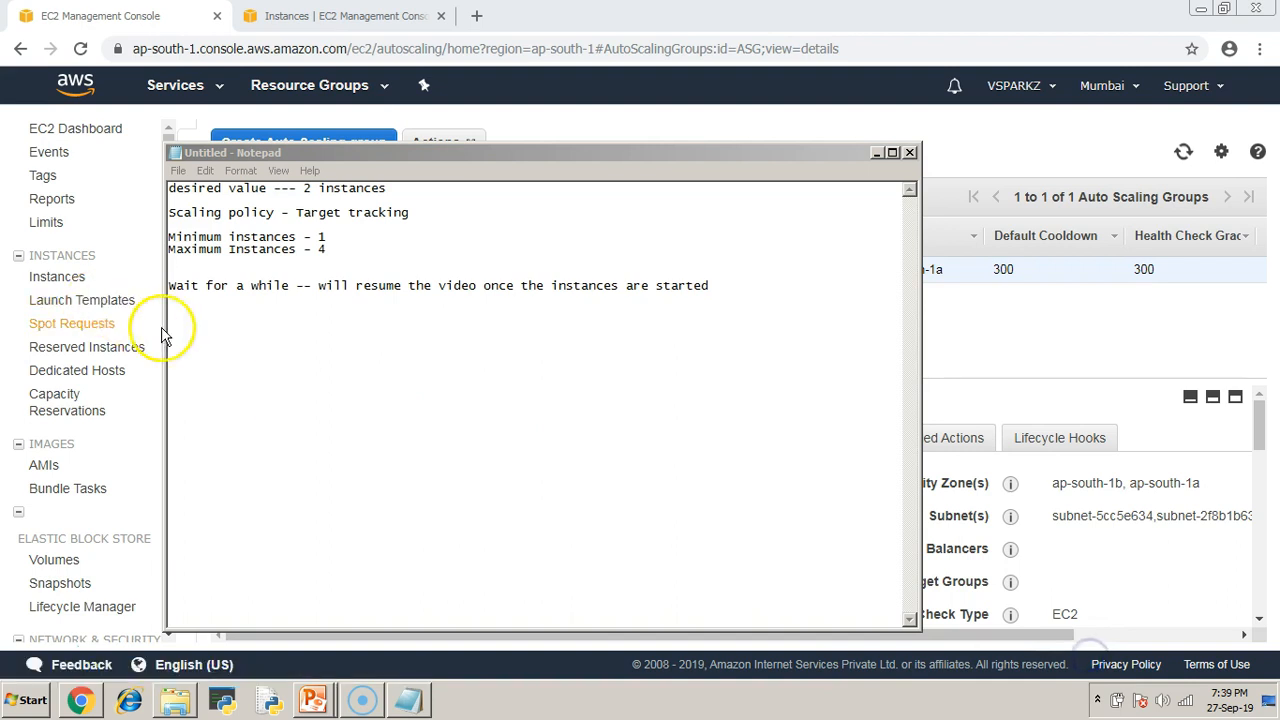
pyautogui.click(195, 335)
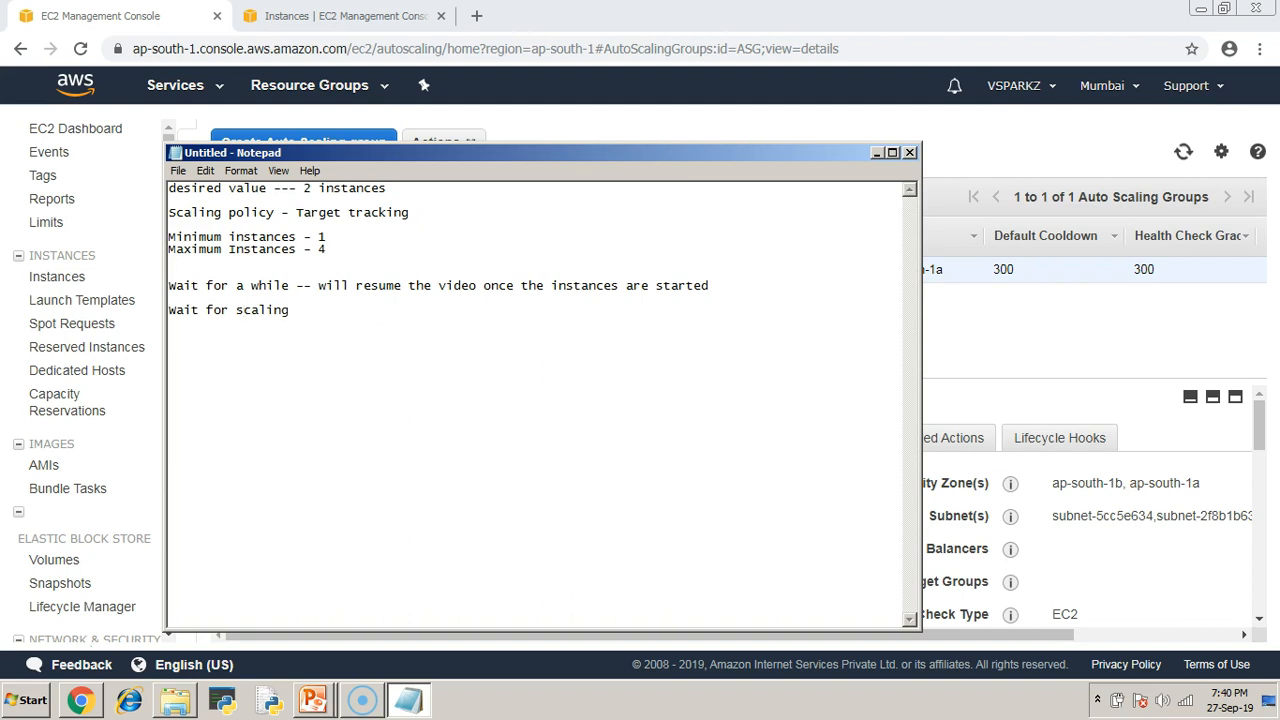
pyautogui.write('arget')
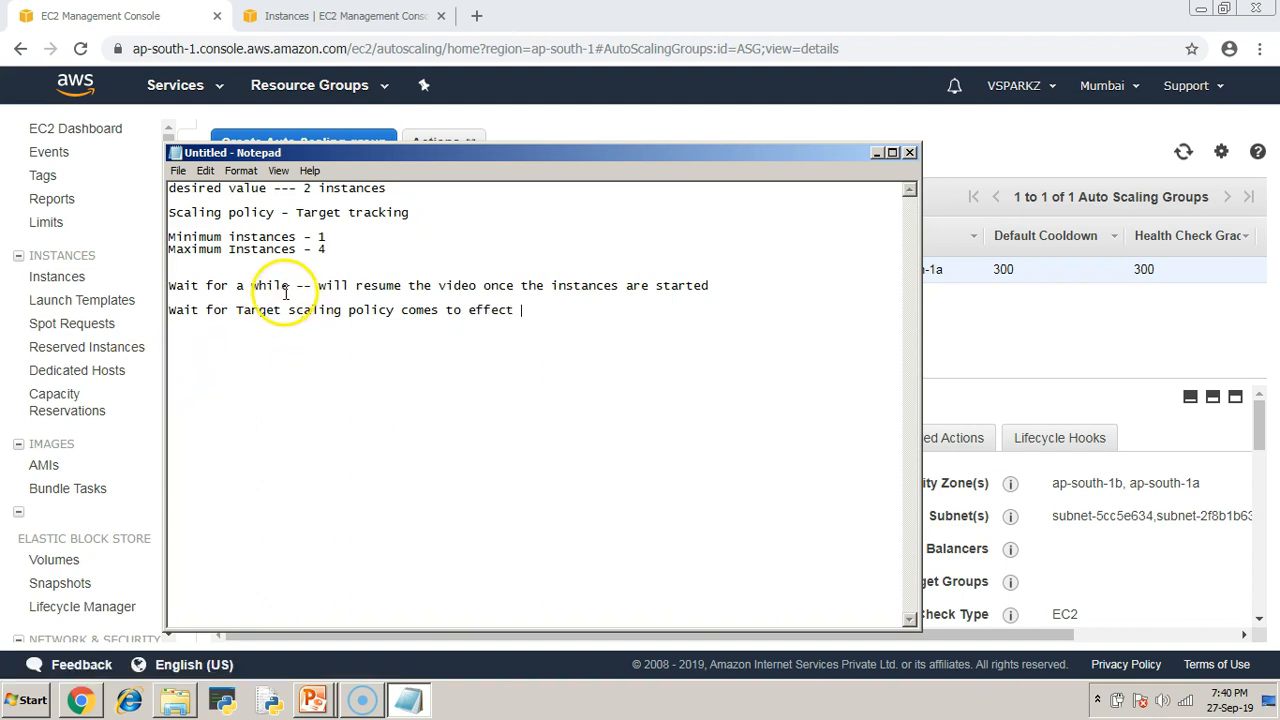
# Copy the '-- will resume the video…' remark to the end of line 2 and insert 'New' before 'instances'.
pyautogui.moveTo(320, 285); pyautogui.dragTo(723, 285)
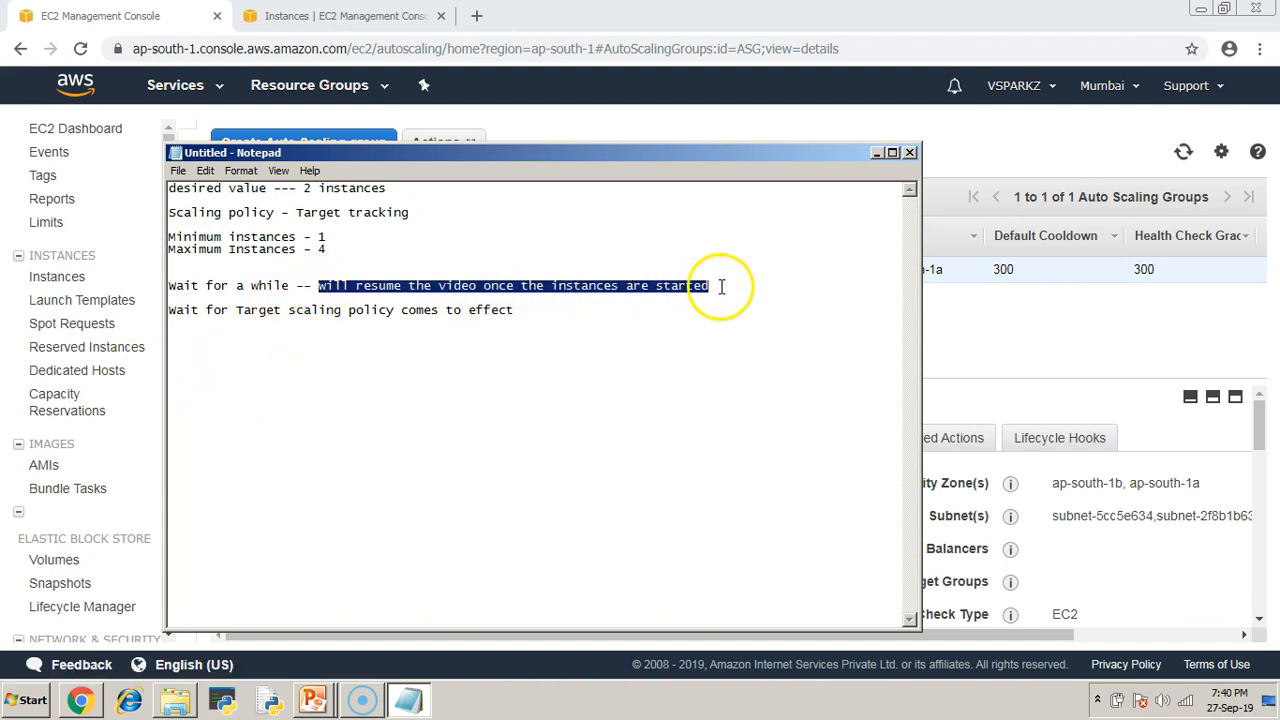
pyautogui.click(290, 272)
pyautogui.moveTo(296, 285); pyautogui.dragTo(714, 284)
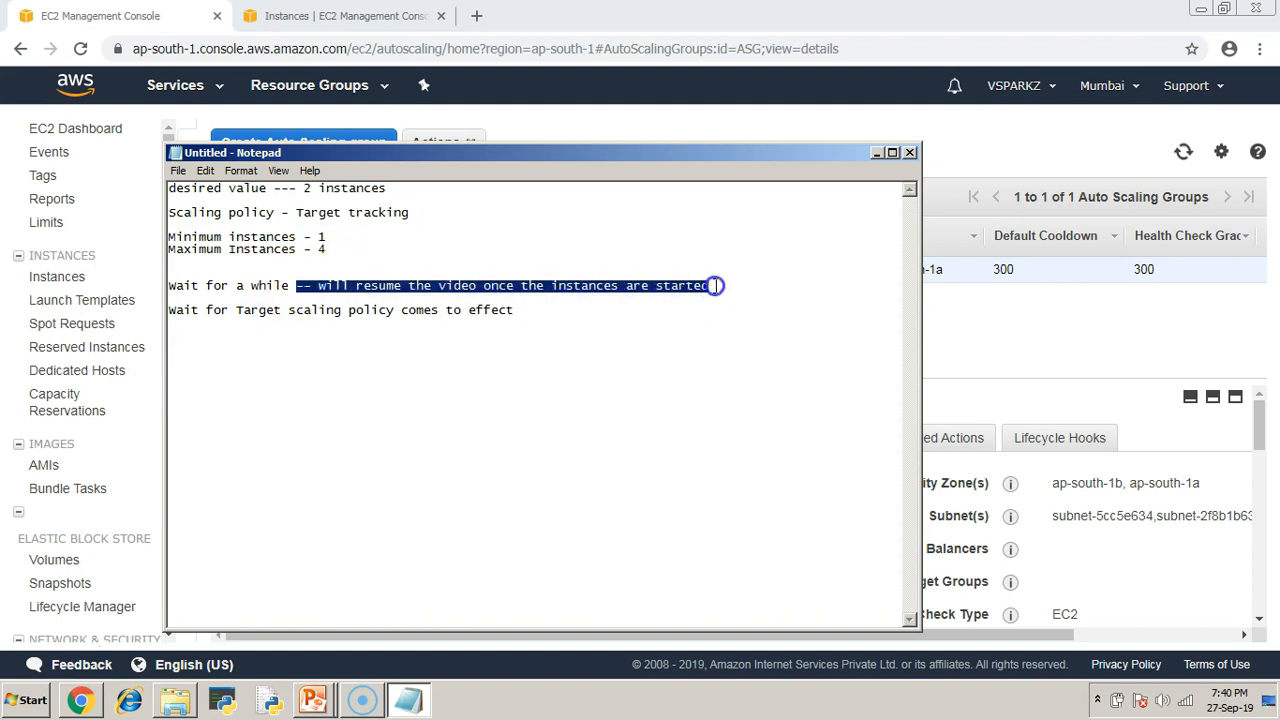
pyautogui.hotkey('ctrl', 'c')
pyautogui.click(526, 313)
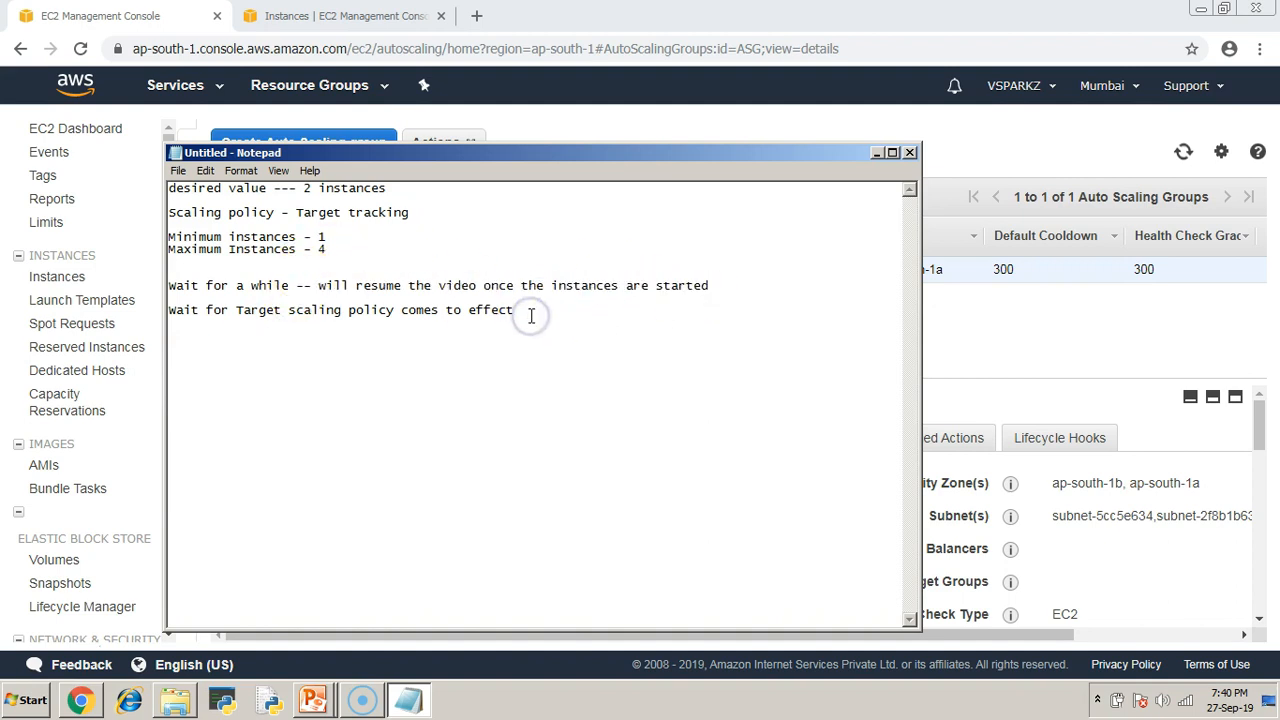
pyautogui.hotkey('ctrl', 'v')
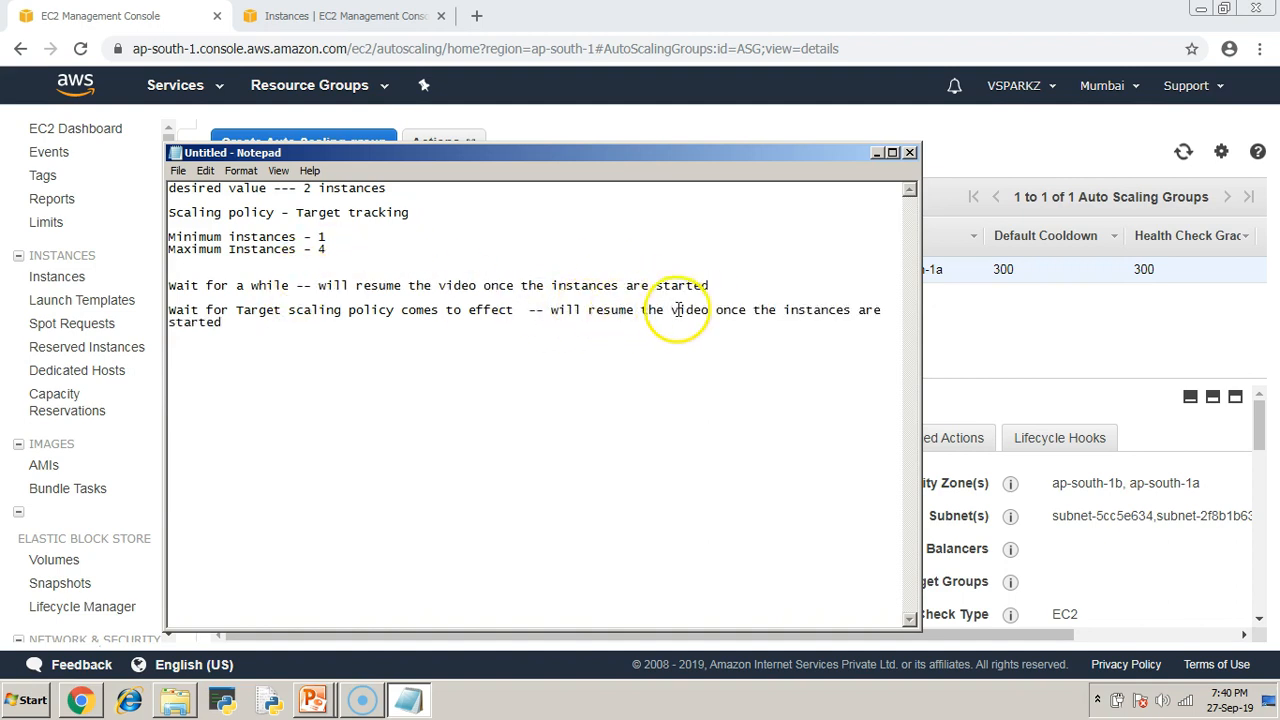
pyautogui.click(783, 309)
pyautogui.write('New')
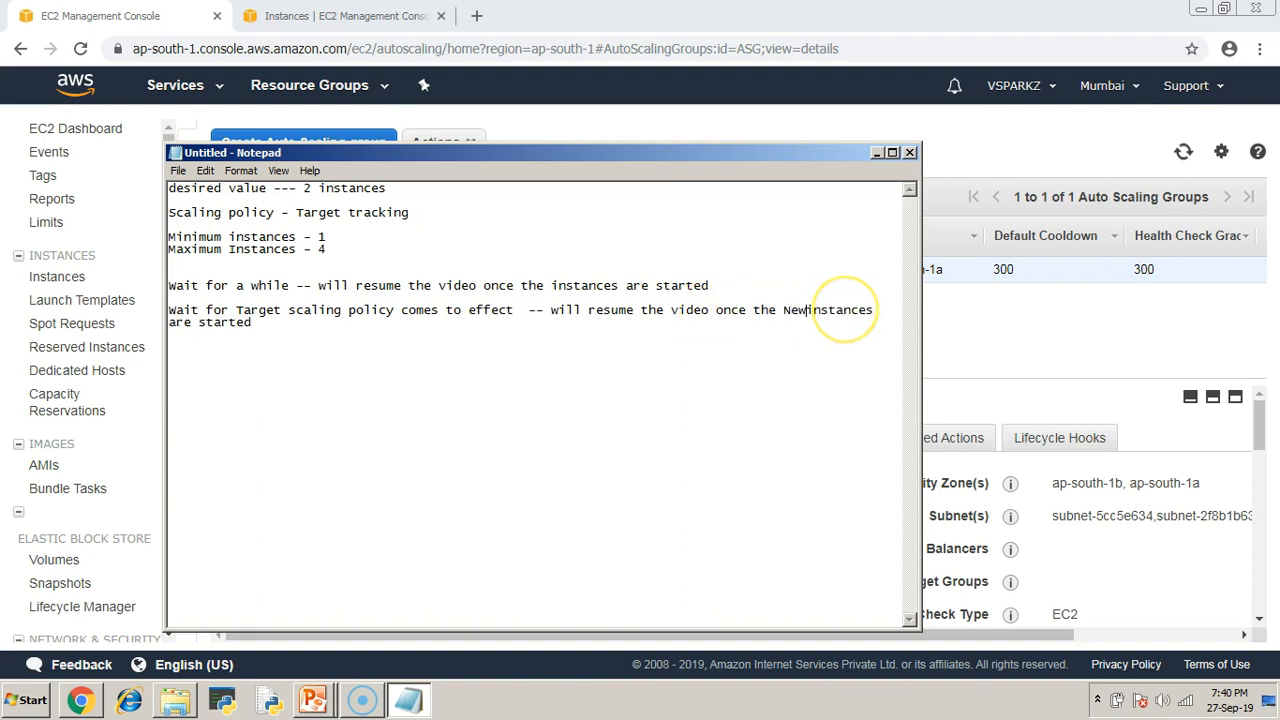
# Cancel saving the notes and minimize Notepad to reveal the console.
pyautogui.click(763, 354)
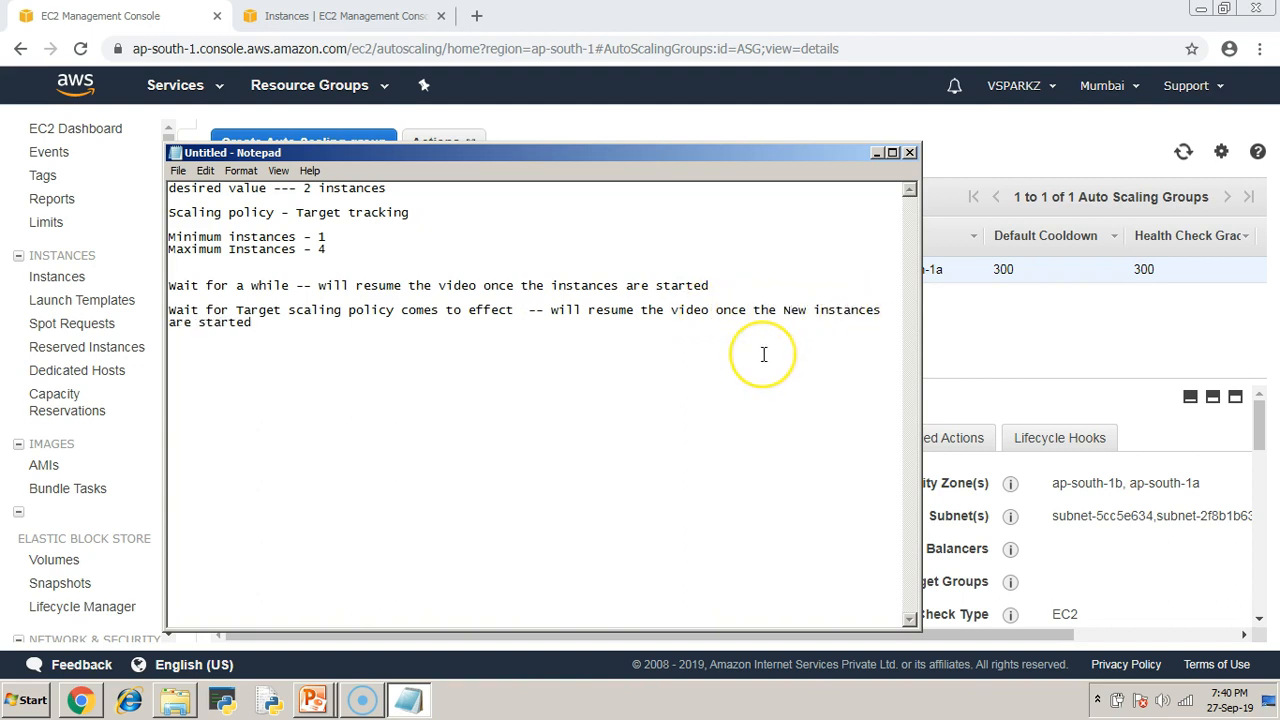
pyautogui.hotkey('ctrl', 's')
pyautogui.click(796, 195)
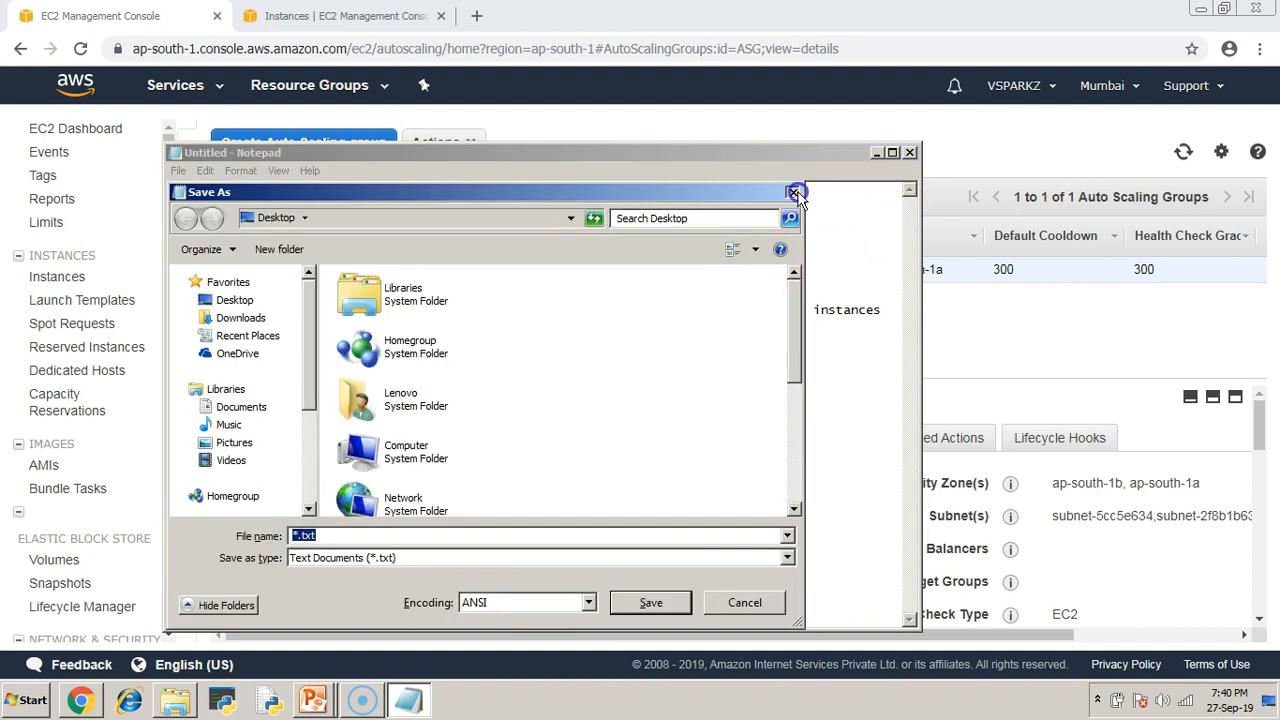
pyautogui.click(779, 340)
pyautogui.click(873, 155)
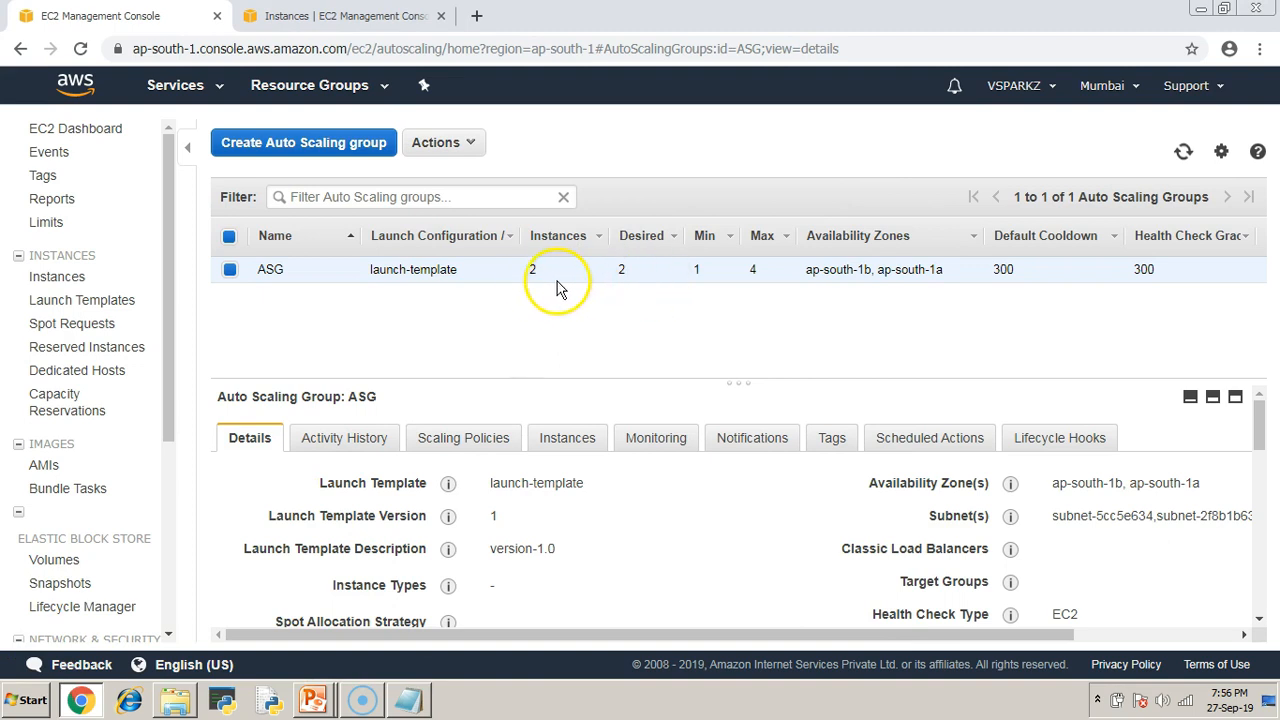
# Refresh the Auto Scaling groups list to confirm ASG now has 4 instances, then view the Instances list.
pyautogui.click(1183, 153)
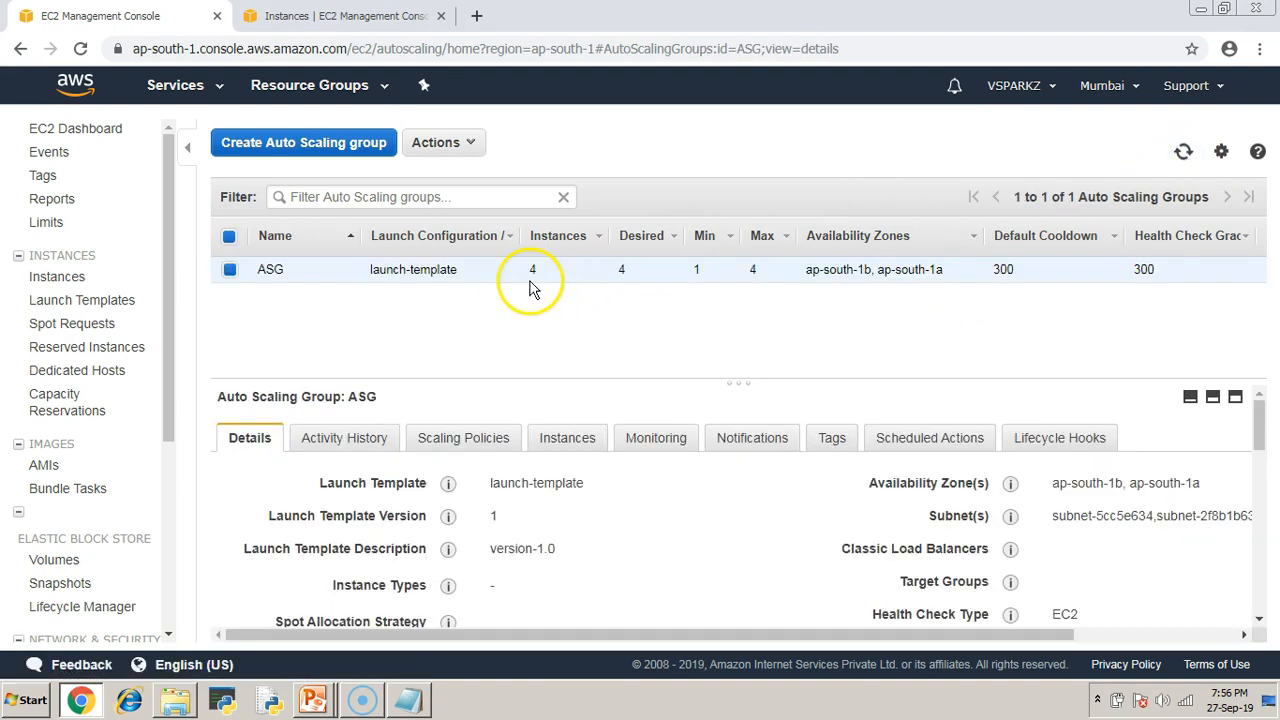
pyautogui.moveTo(523, 271); pyautogui.dragTo(549, 275)
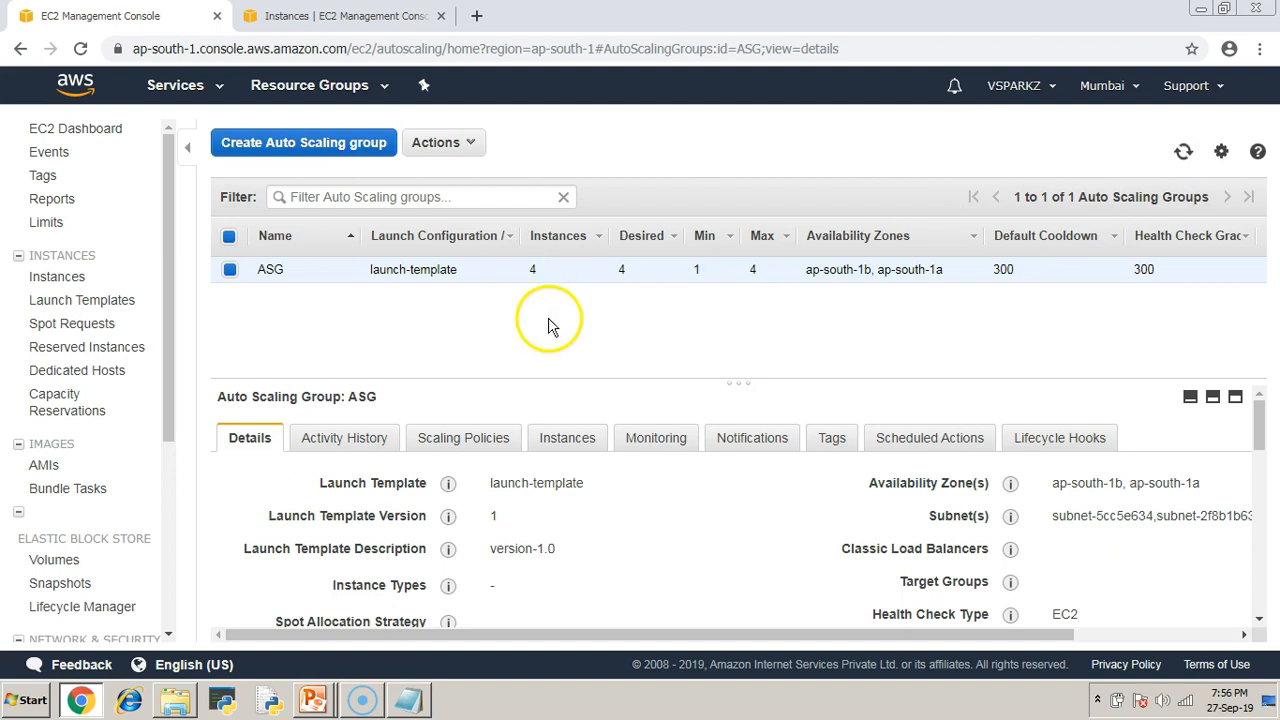
pyautogui.click(271, 18)
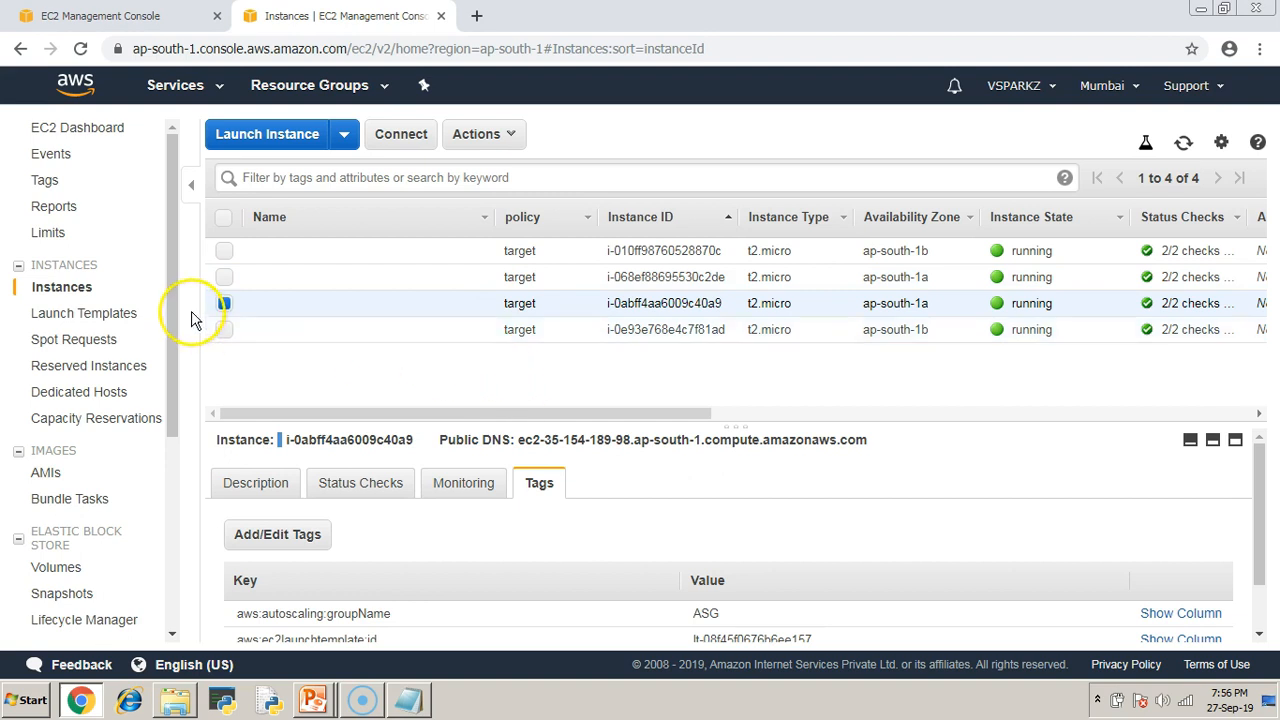
# Terminate instance i-0e93e768e4c7f81ad.
pyautogui.click(224, 303)
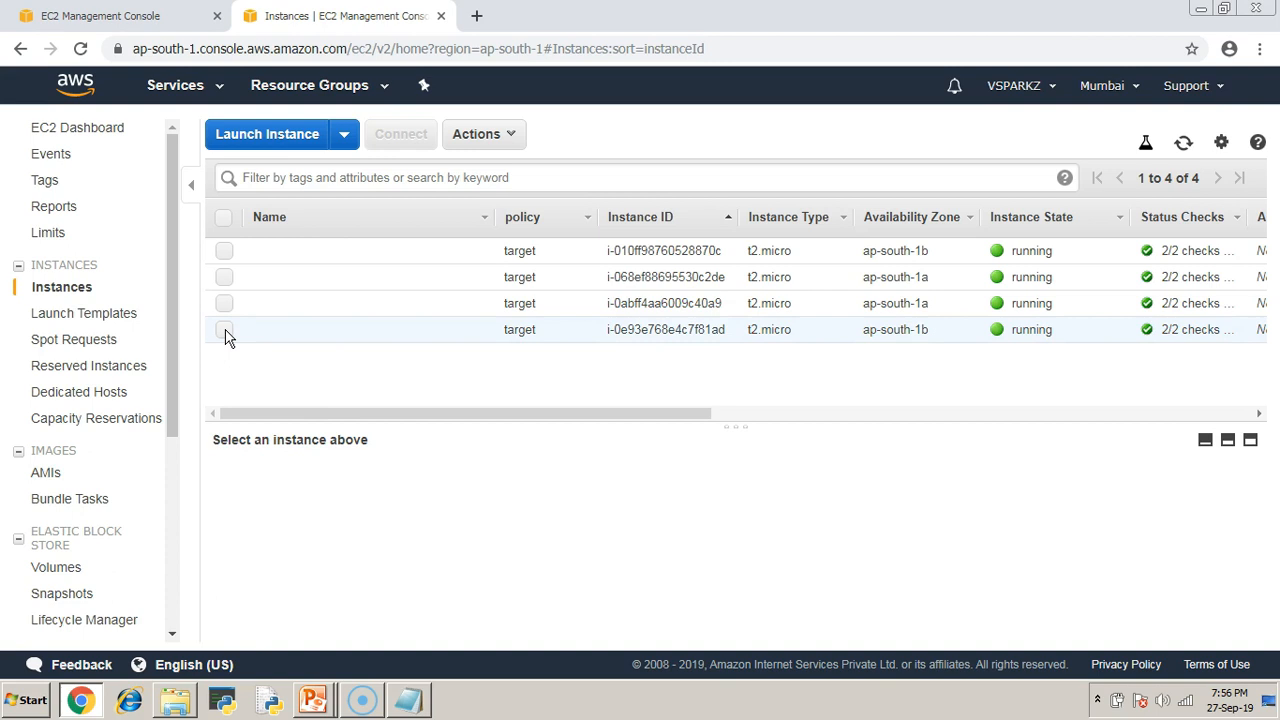
pyautogui.click(224, 330)
pyautogui.click(515, 137)
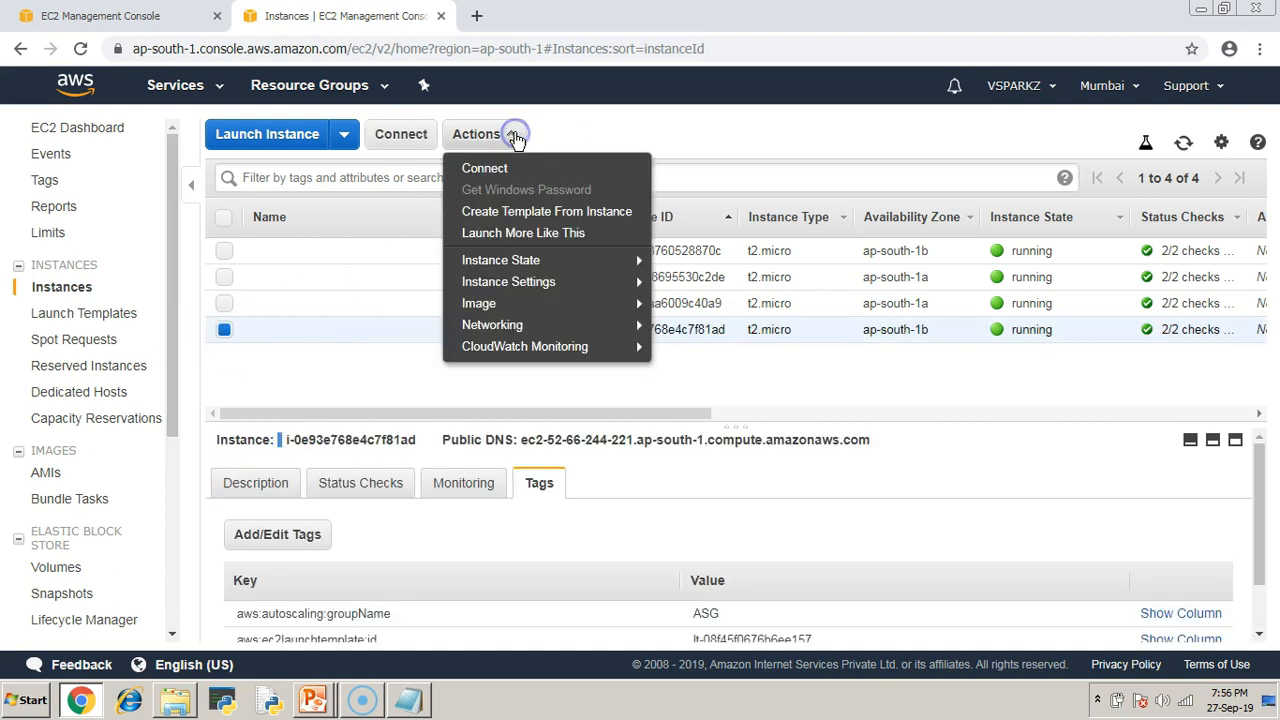
pyautogui.moveTo(574, 262)
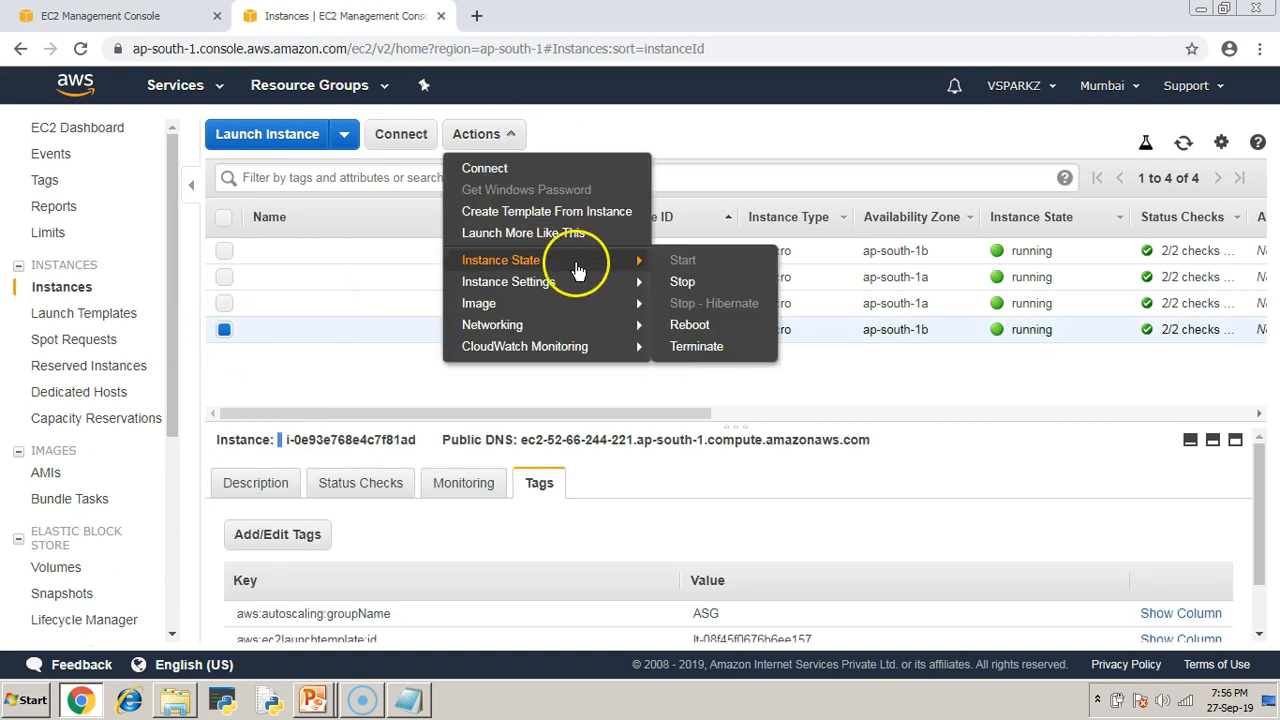
pyautogui.click(704, 347)
pyautogui.click(1018, 495)
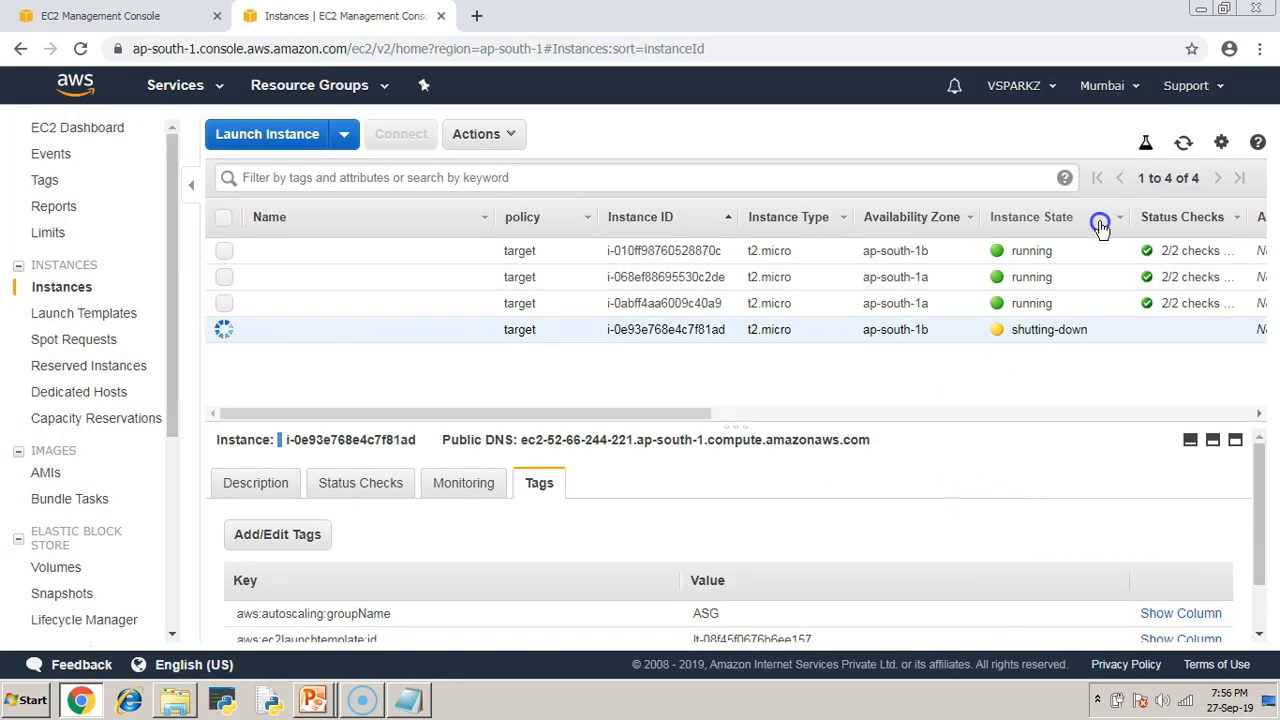
# Refresh the instance list until the replacement instance appears, then go to Auto Scaling Groups.
pyautogui.click(1185, 144)
pyautogui.click(1185, 145)
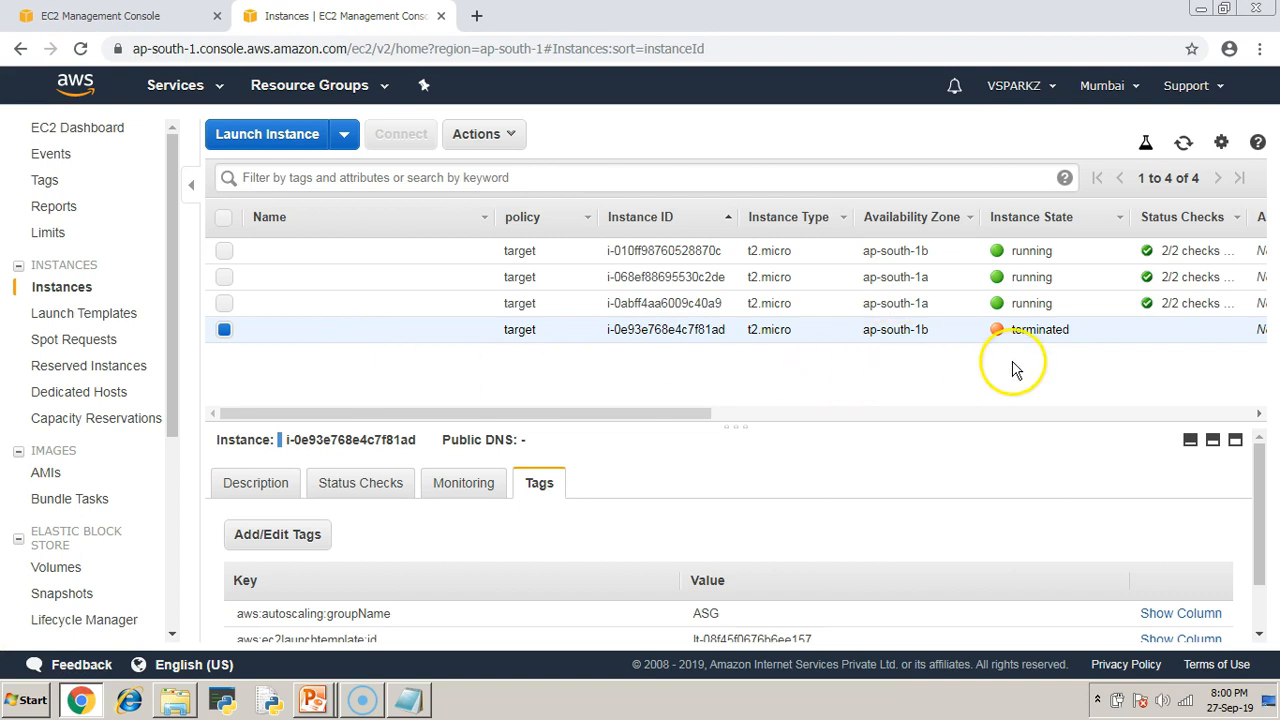
pyautogui.click(1183, 146)
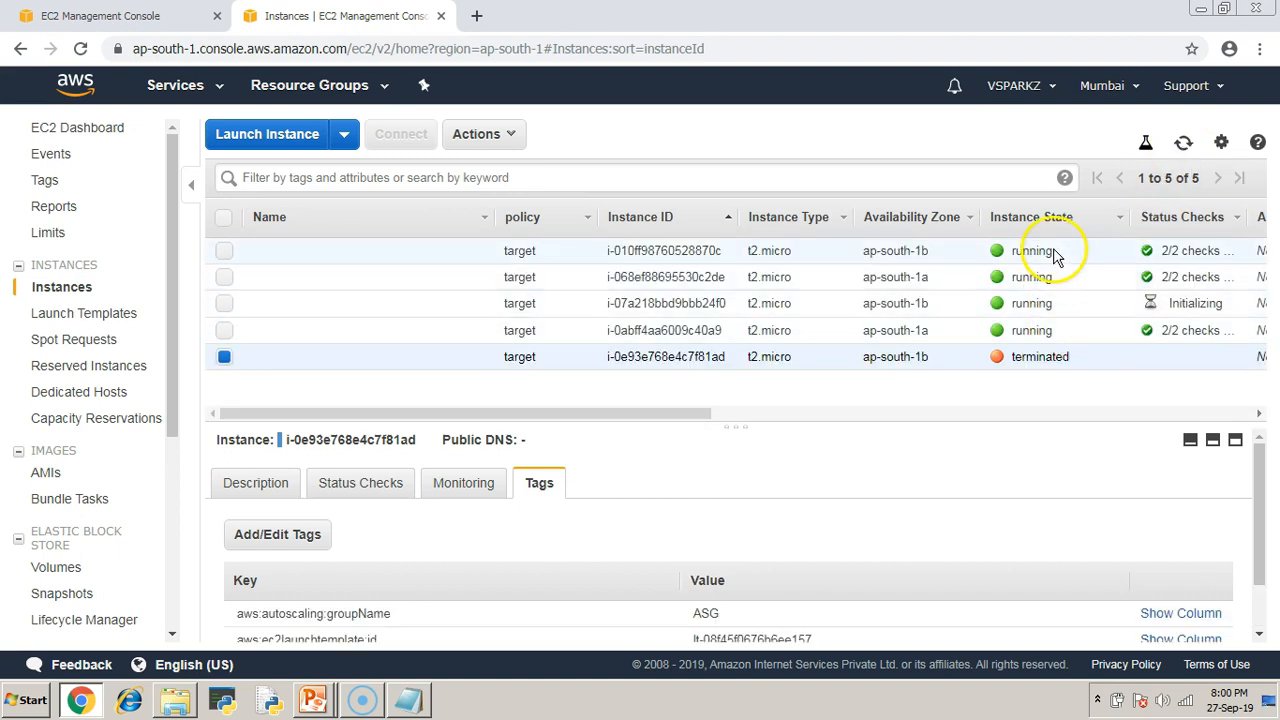
pyautogui.moveTo(1055, 255); pyautogui.dragTo(1050, 330)
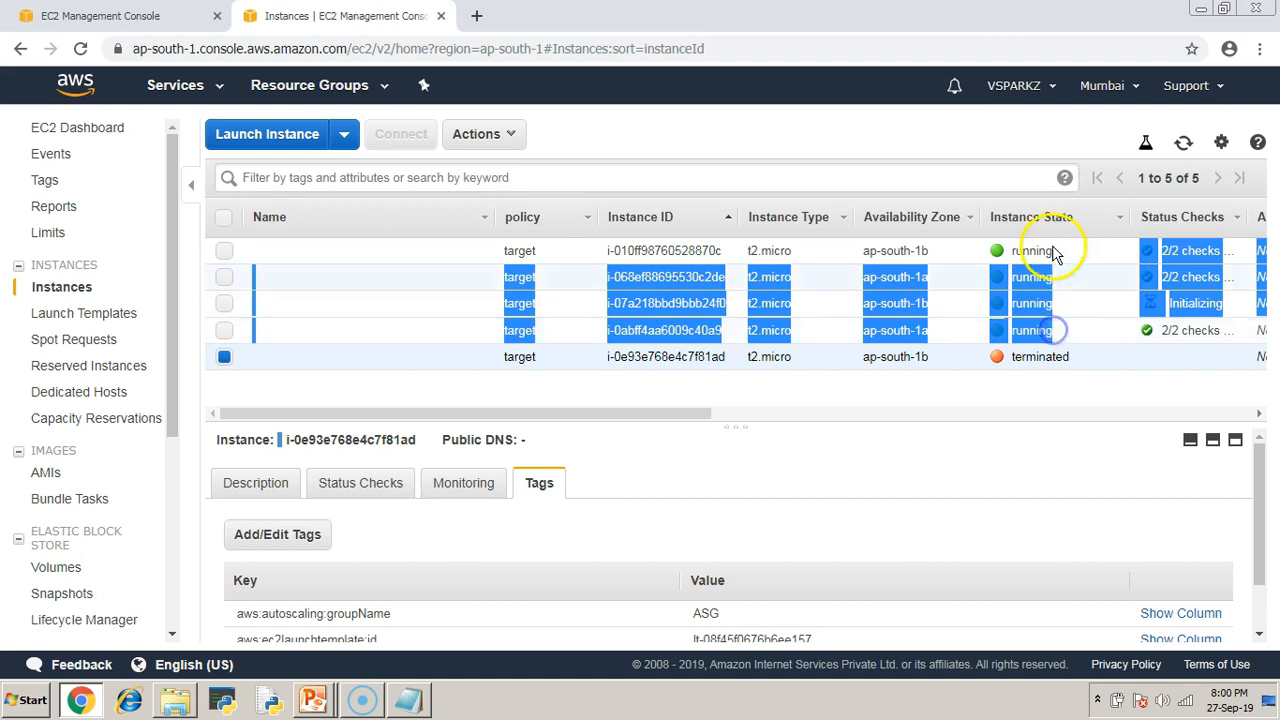
pyautogui.click(994, 389)
pyautogui.moveTo(171, 343); pyautogui.dragTo(175, 605)
pyautogui.click(94, 623)
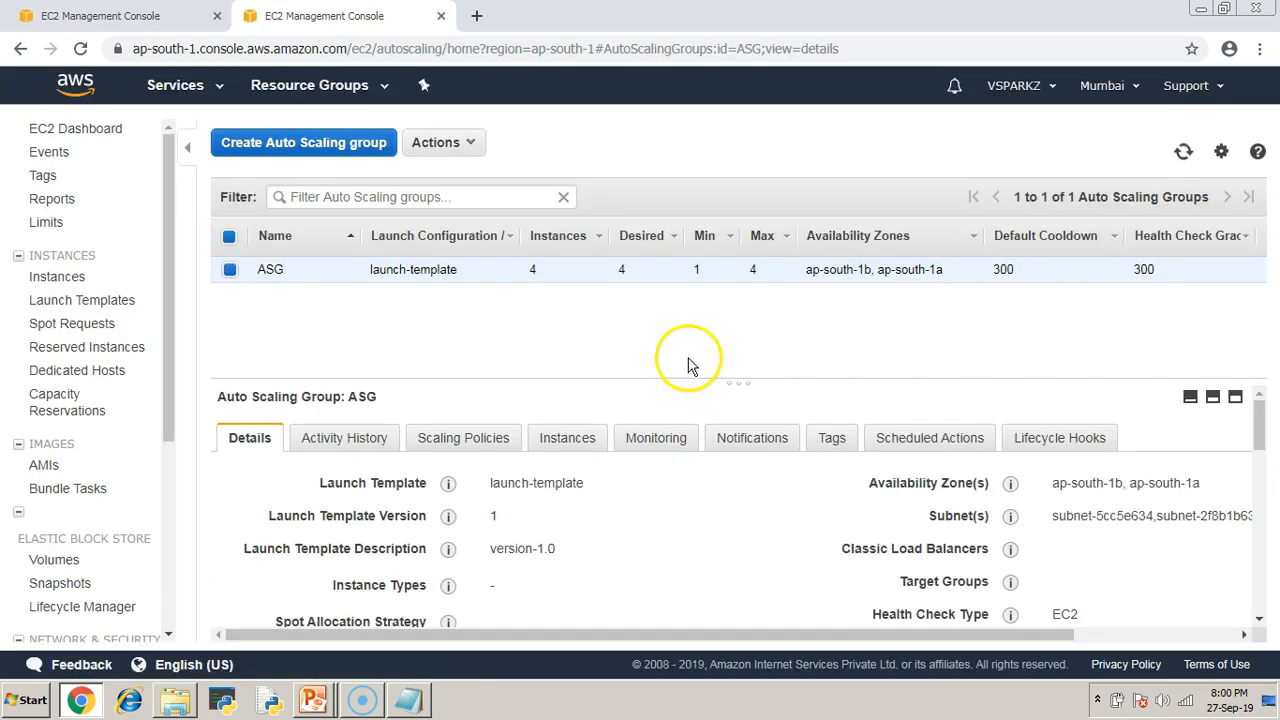
# Delete the ASG Auto Scaling group.
pyautogui.click(465, 150)
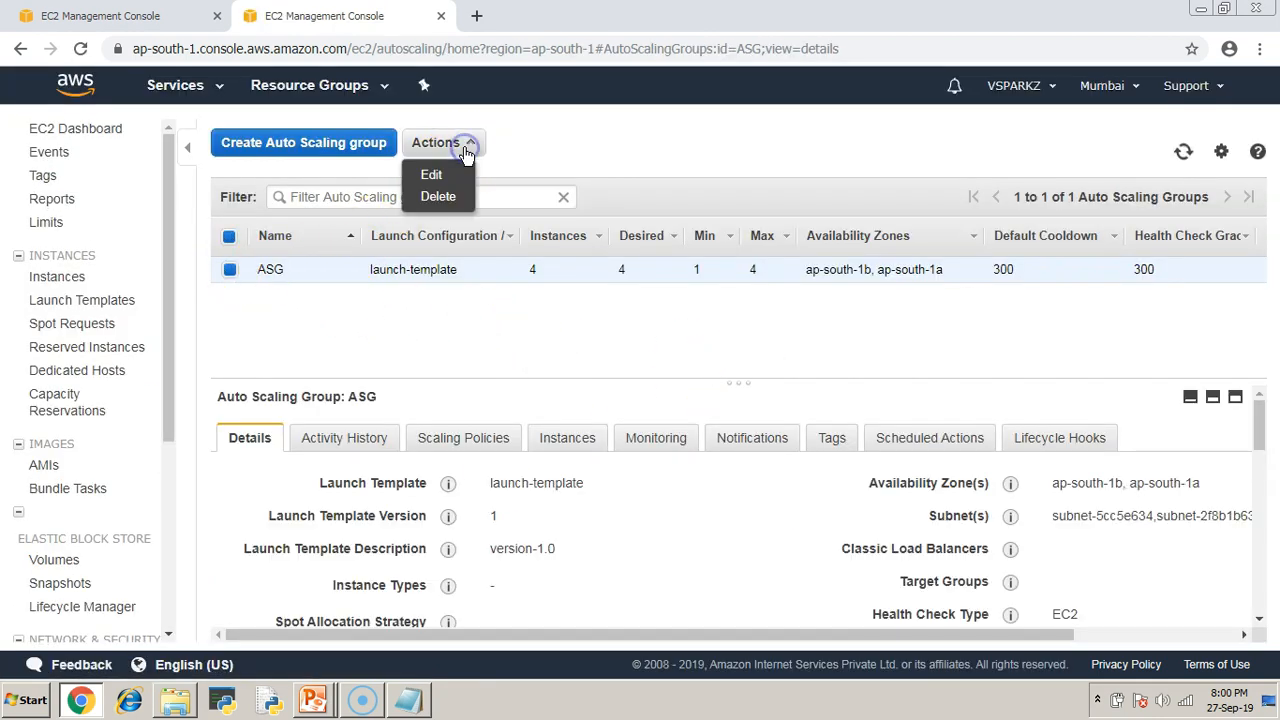
pyautogui.click(443, 195)
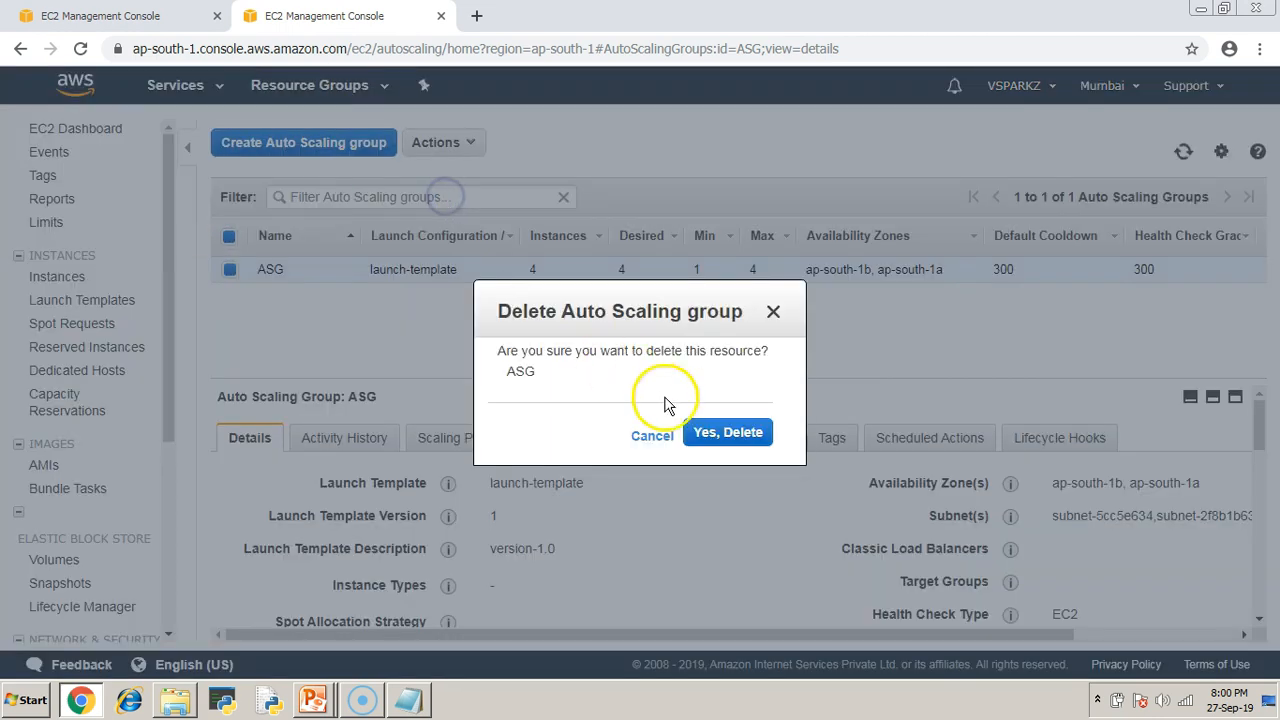
pyautogui.click(736, 432)
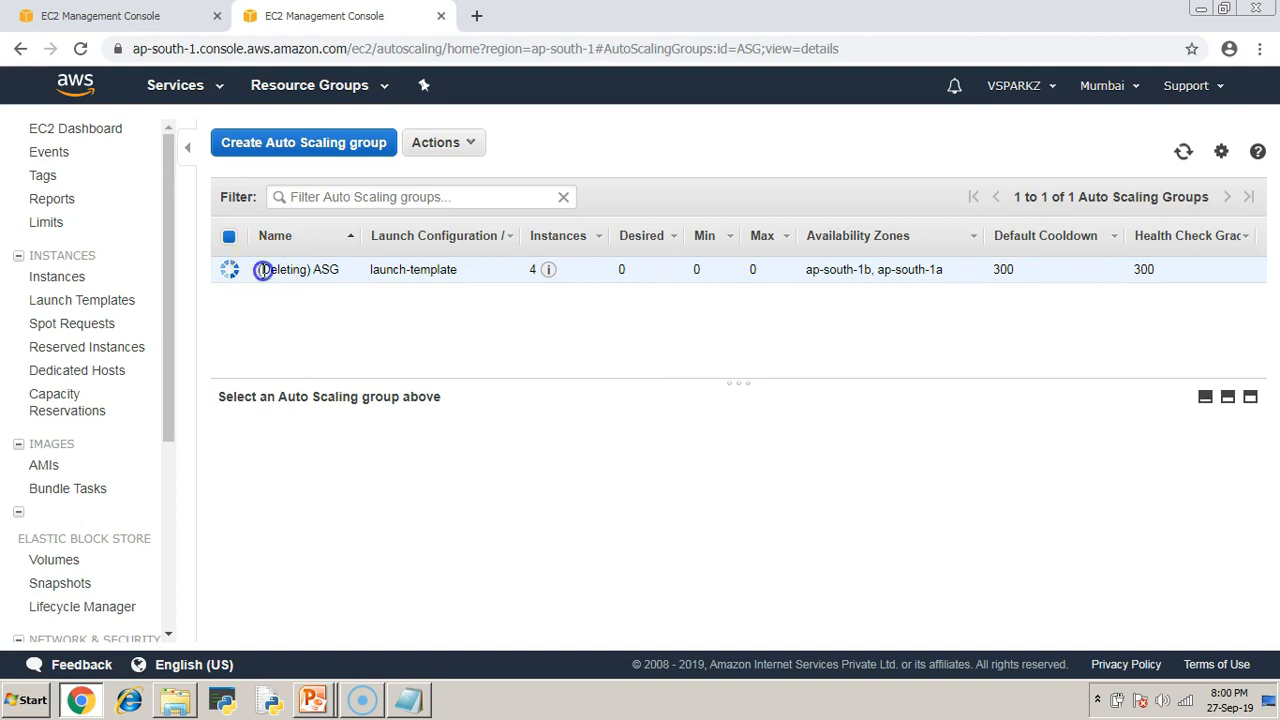
# Confirm all instances are terminated, then advance the presentation to the Step 4 step-scaling slide.
pyautogui.click(88, 15)
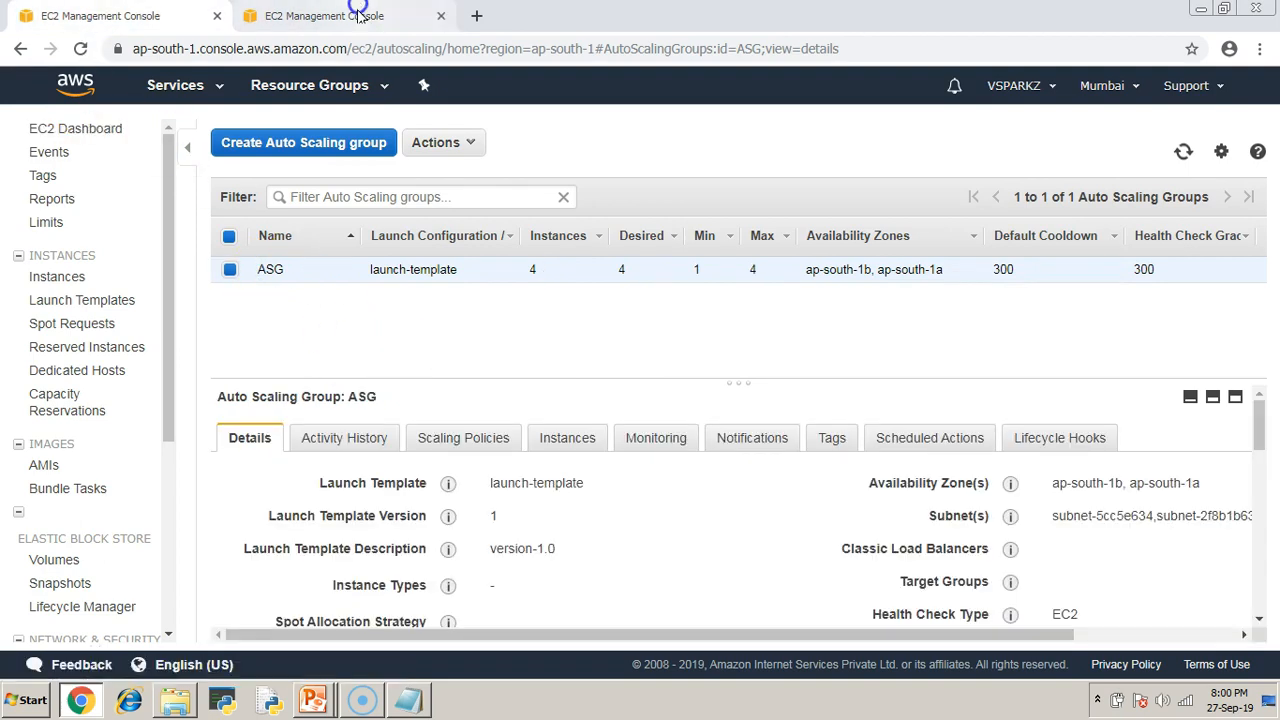
pyautogui.click(325, 14)
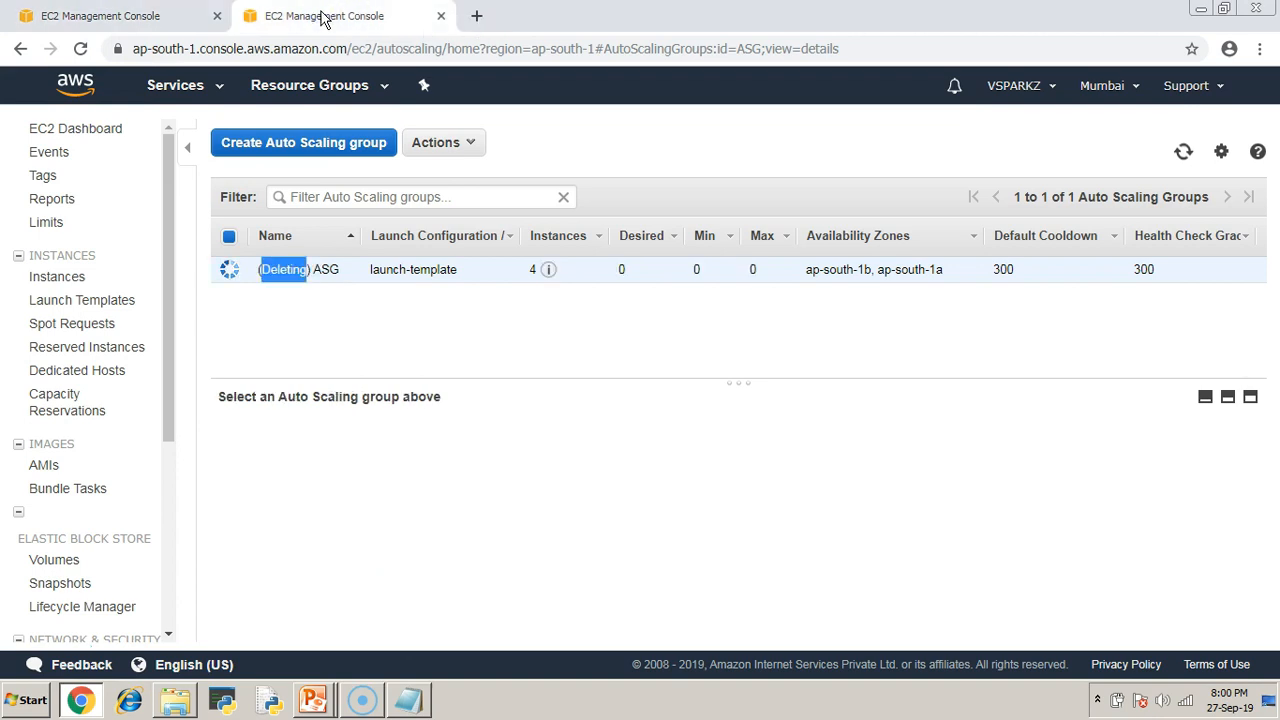
pyautogui.click(100, 15)
pyautogui.click(57, 277)
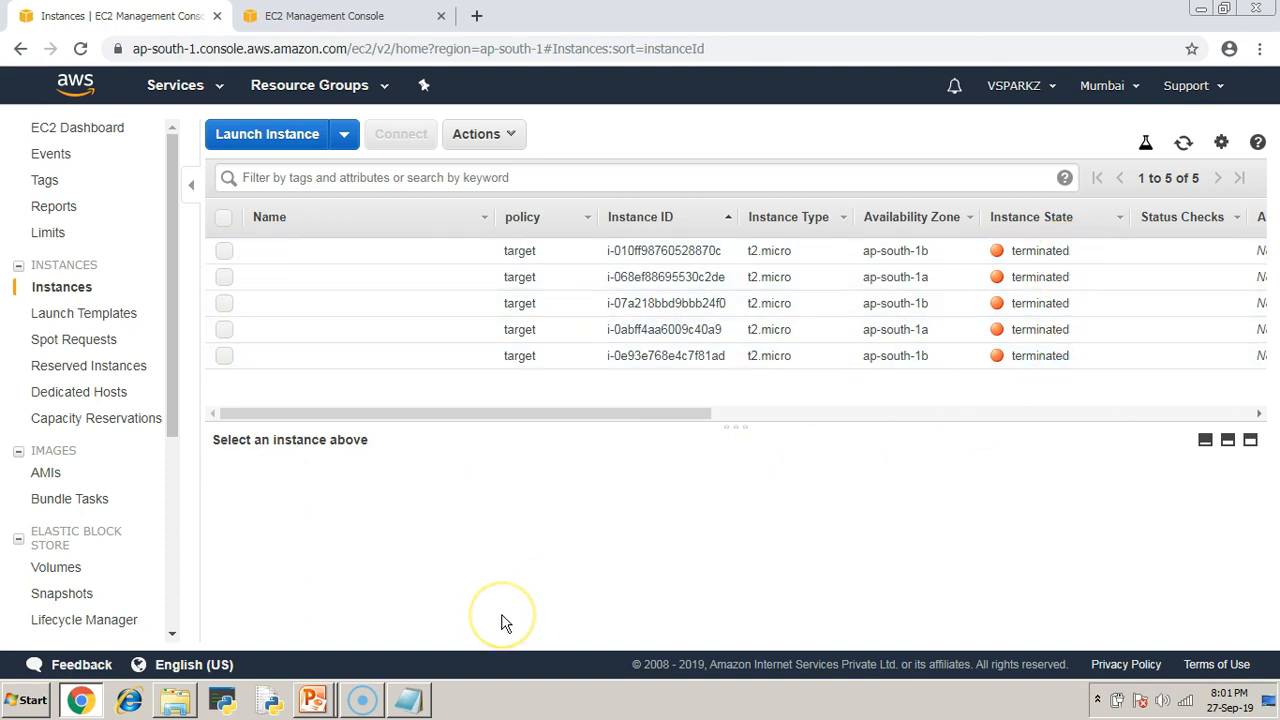
pyautogui.hotkey('alt', 'Tab')
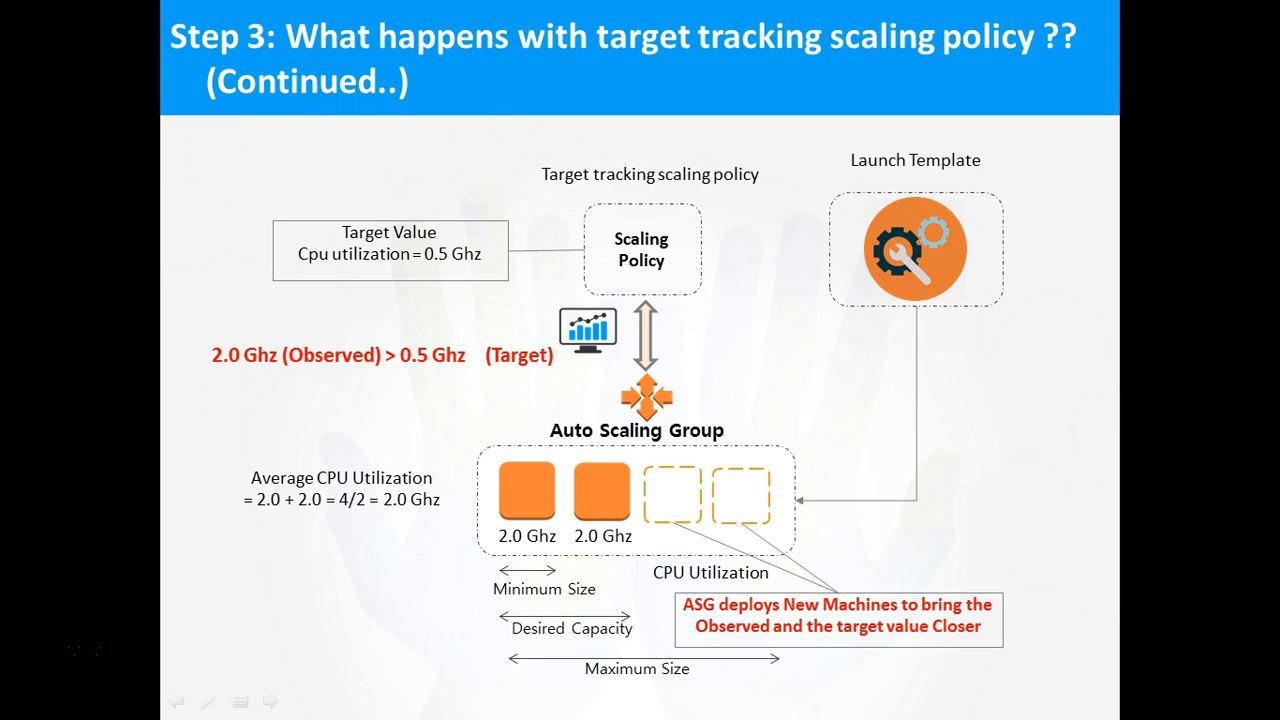
pyautogui.press('Right')
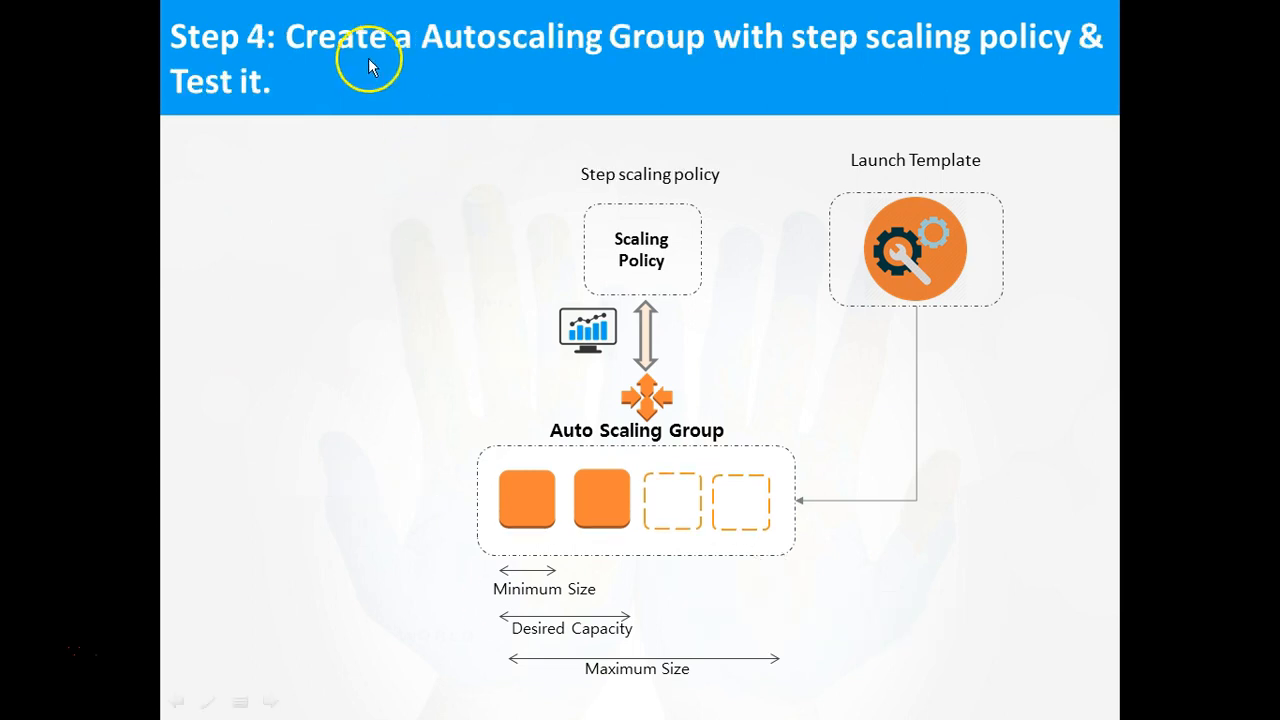
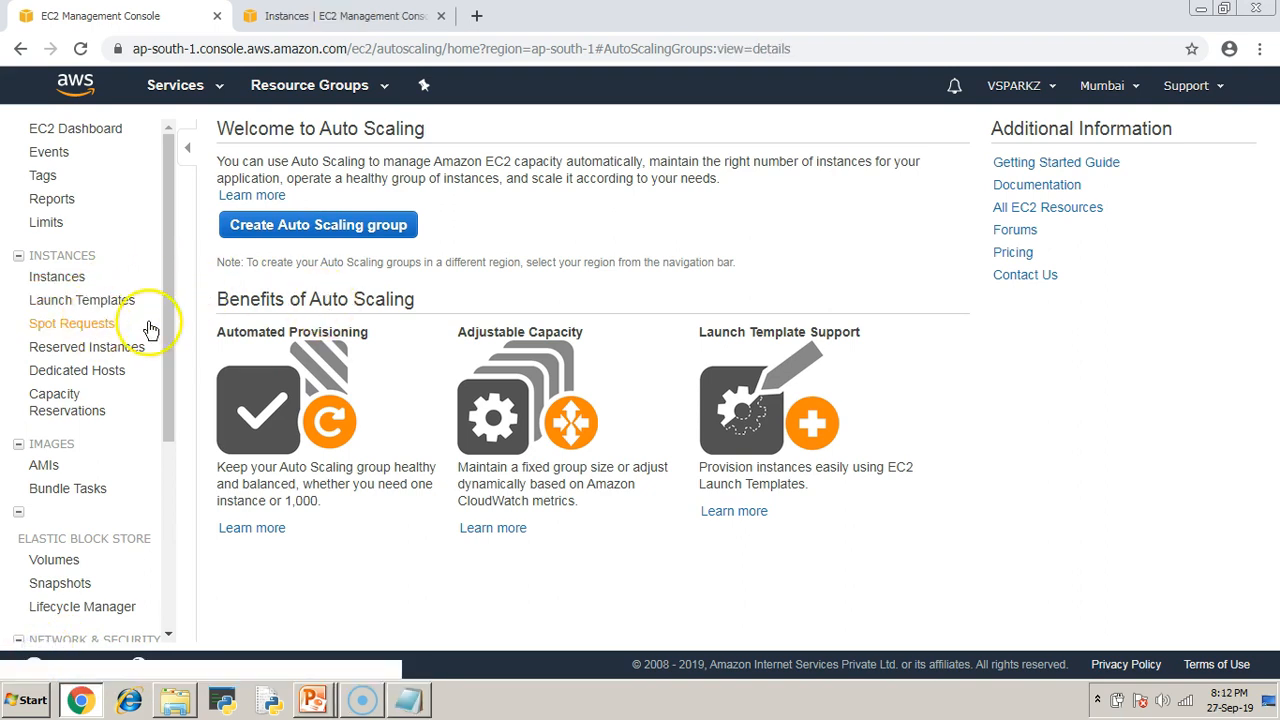
# Start a new Auto Scaling group from the launch-template launch template.
pyautogui.click(286, 228)
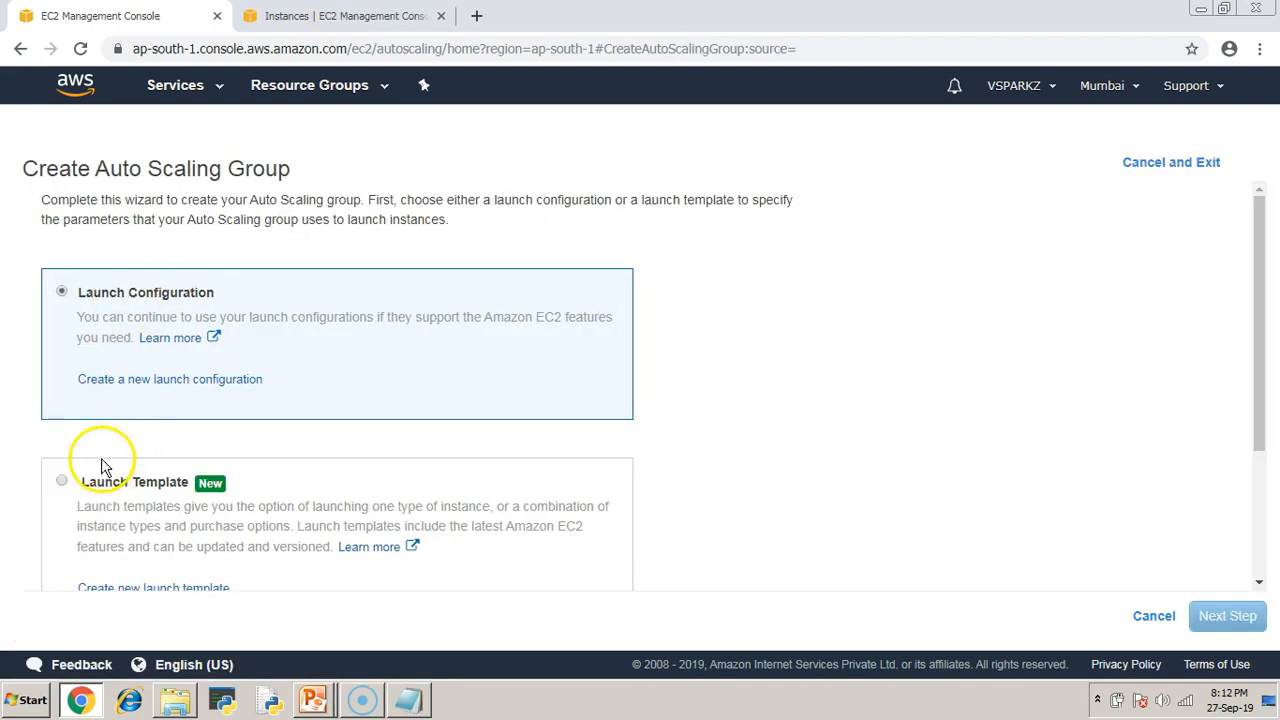
pyautogui.click(63, 485)
pyautogui.scroll(-2, 575, 430)
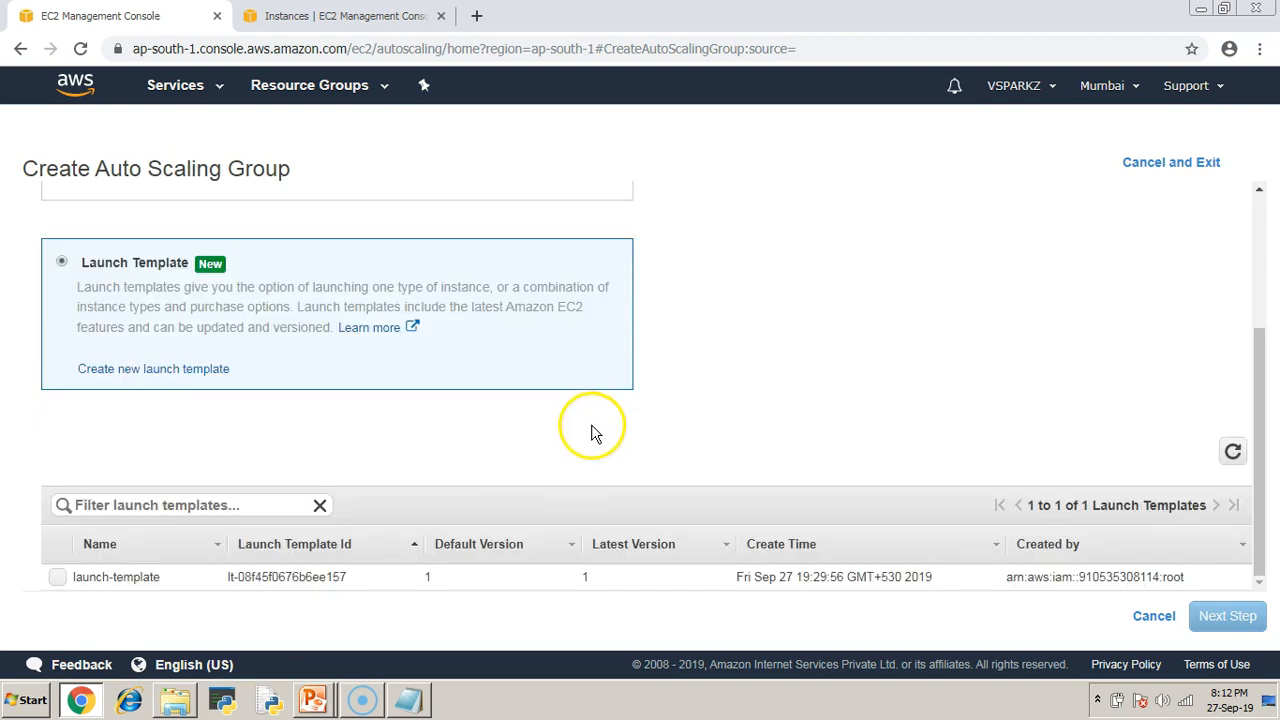
pyautogui.click(54, 580)
pyautogui.click(1228, 614)
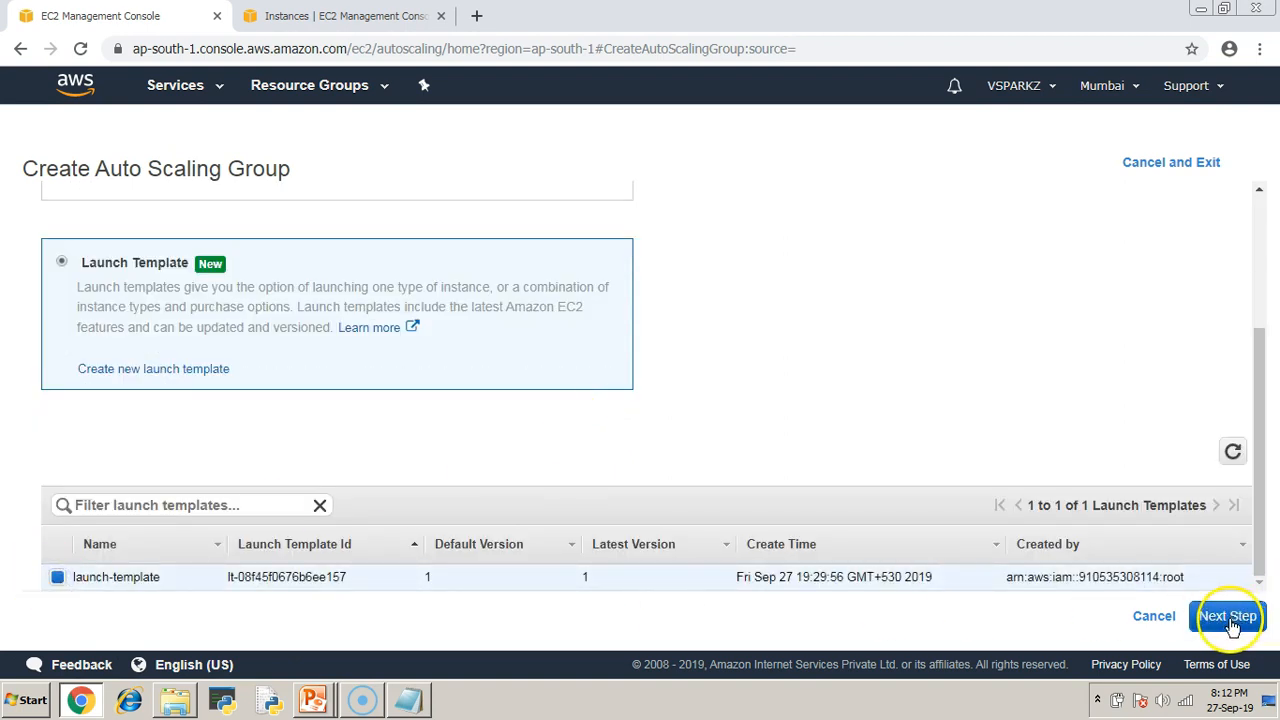
# Enter ASG-Step as the group name.
pyautogui.click(398, 195)
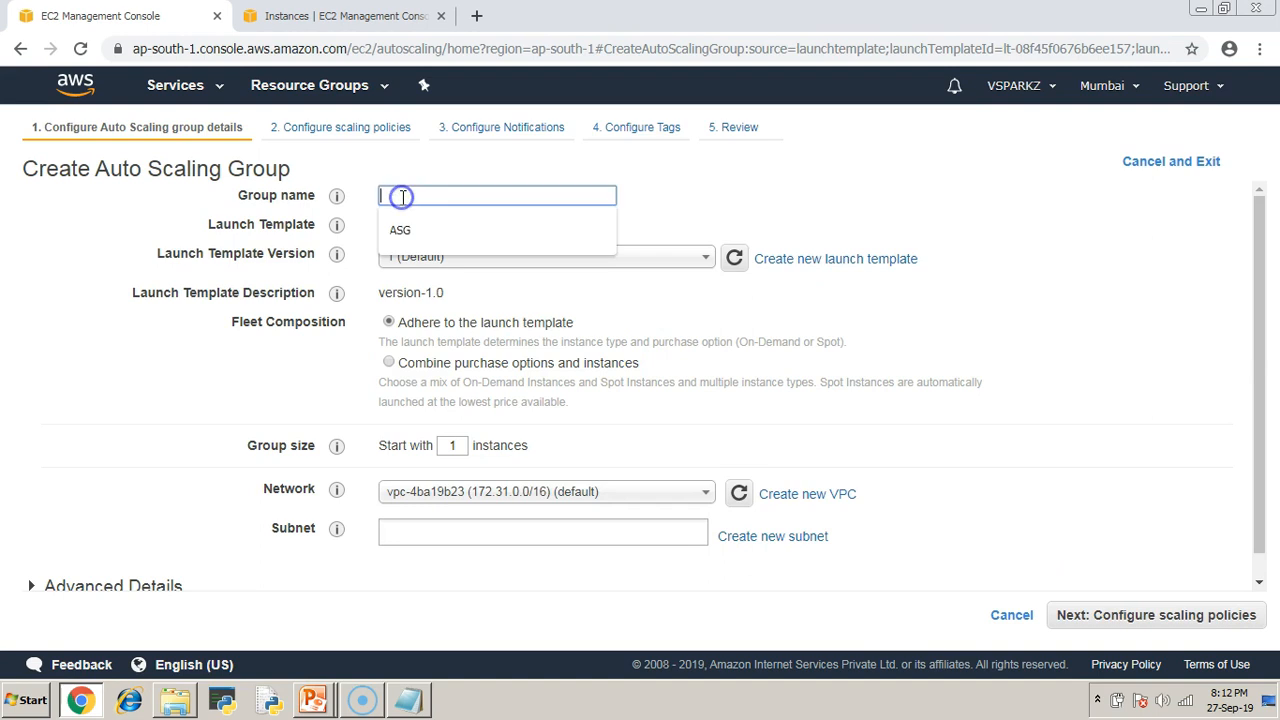
pyautogui.press('Down')
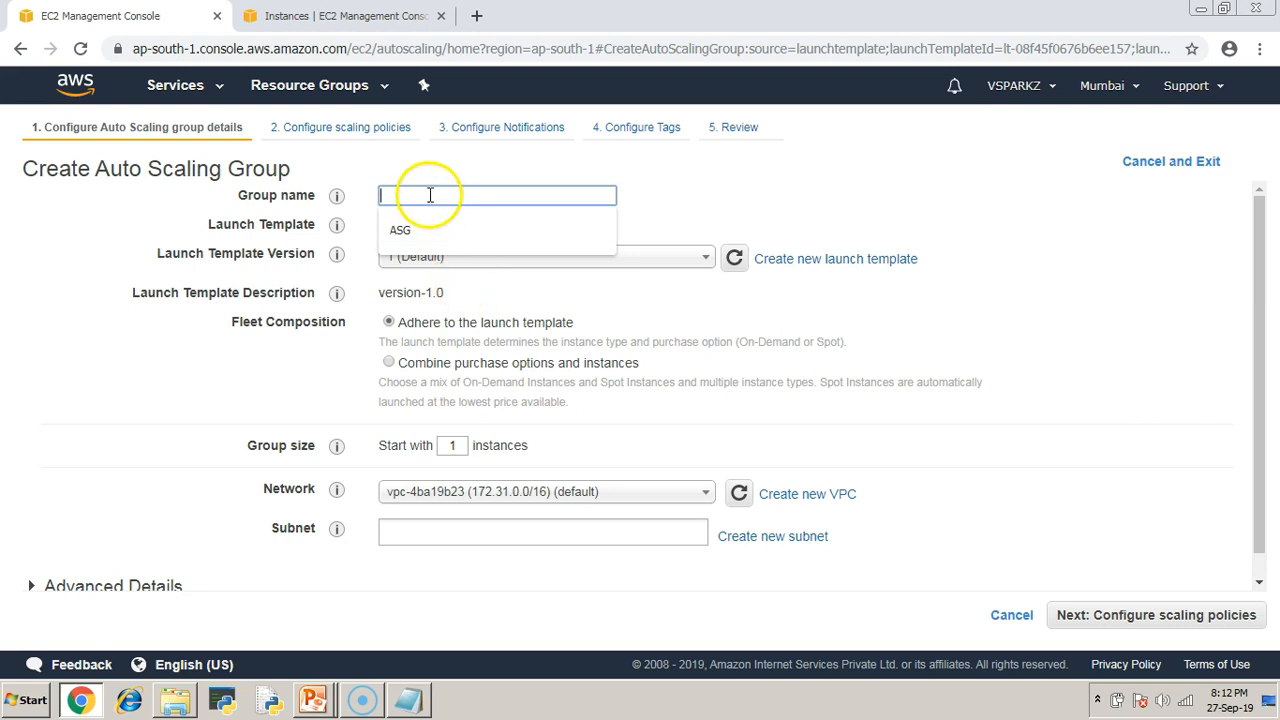
pyautogui.write('ASG-Step')
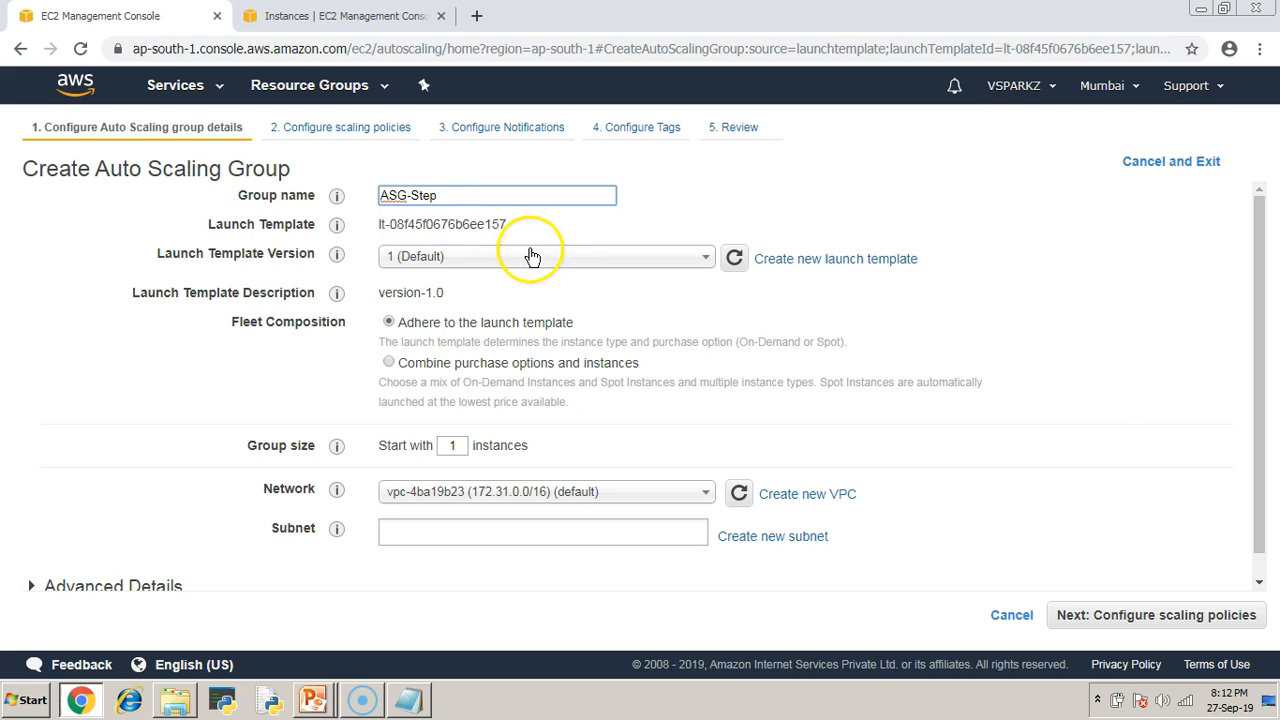
pyautogui.click(1062, 366)
pyautogui.scroll(-1, 1065, 370)
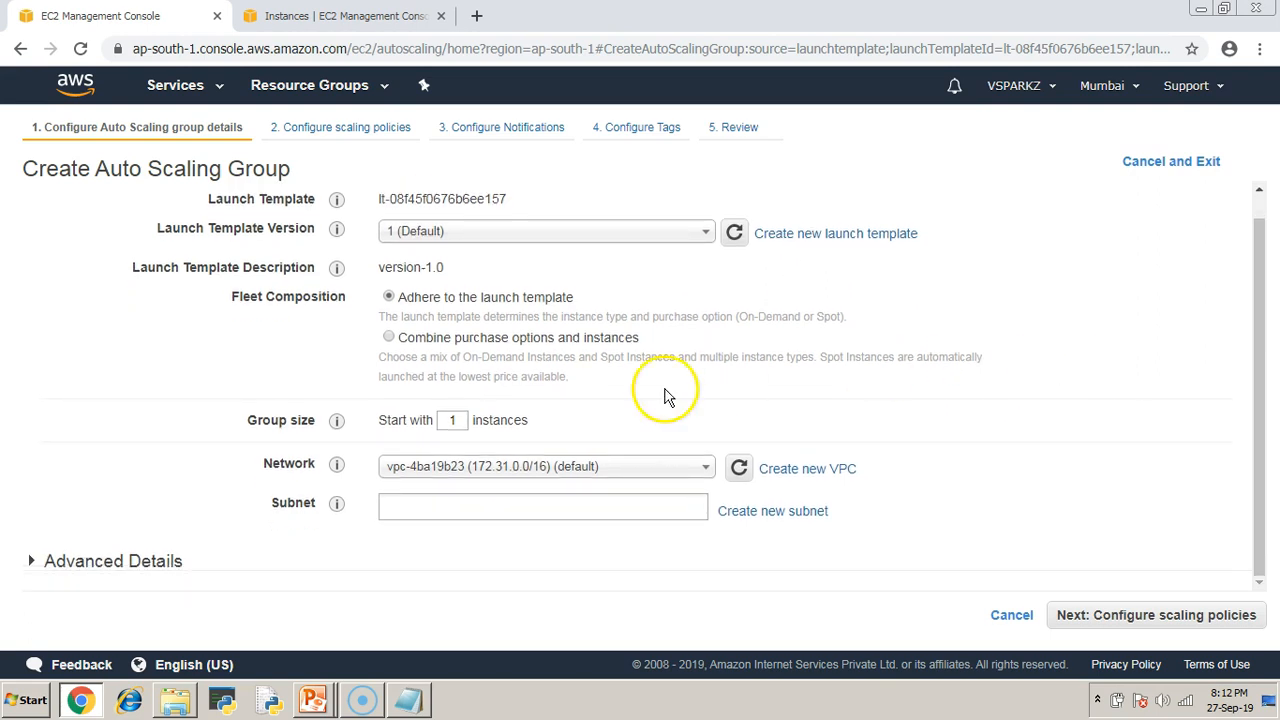
# Set group size to 2 and add the ap-south-1a and ap-south-1b subnets.
pyautogui.moveTo(460, 420); pyautogui.dragTo(436, 421)
pyautogui.write('2')
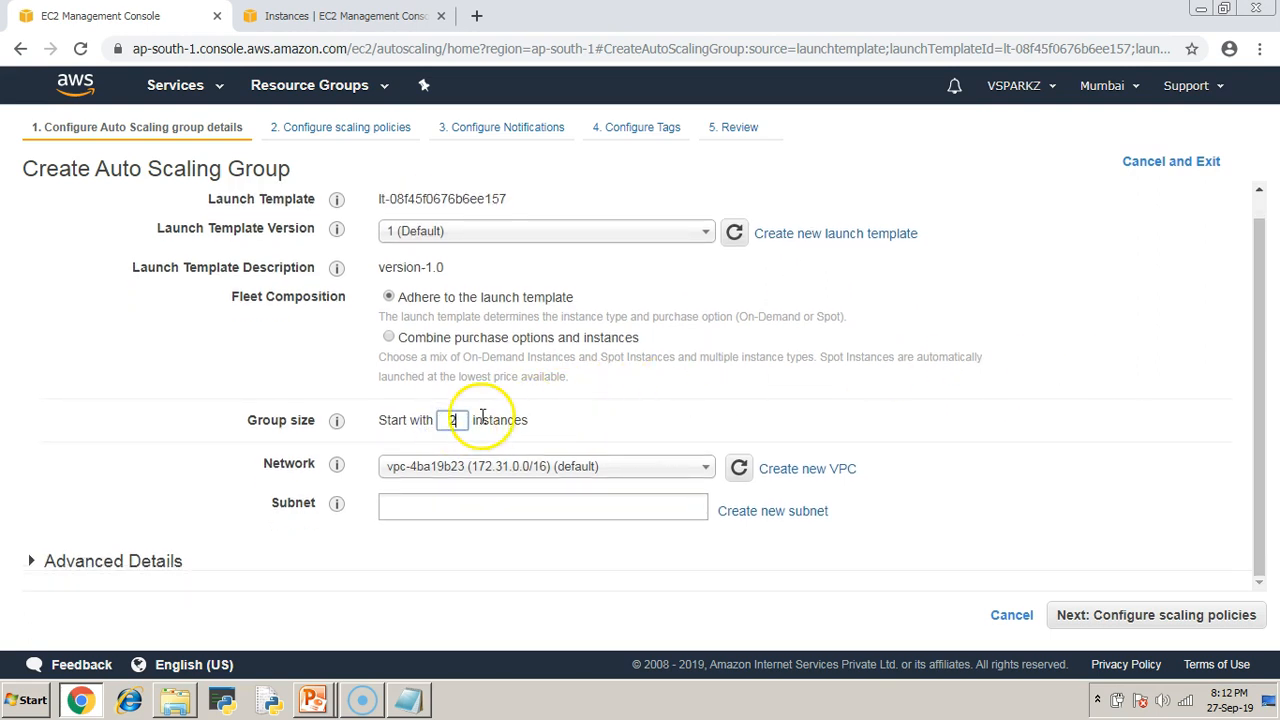
pyautogui.click(454, 506)
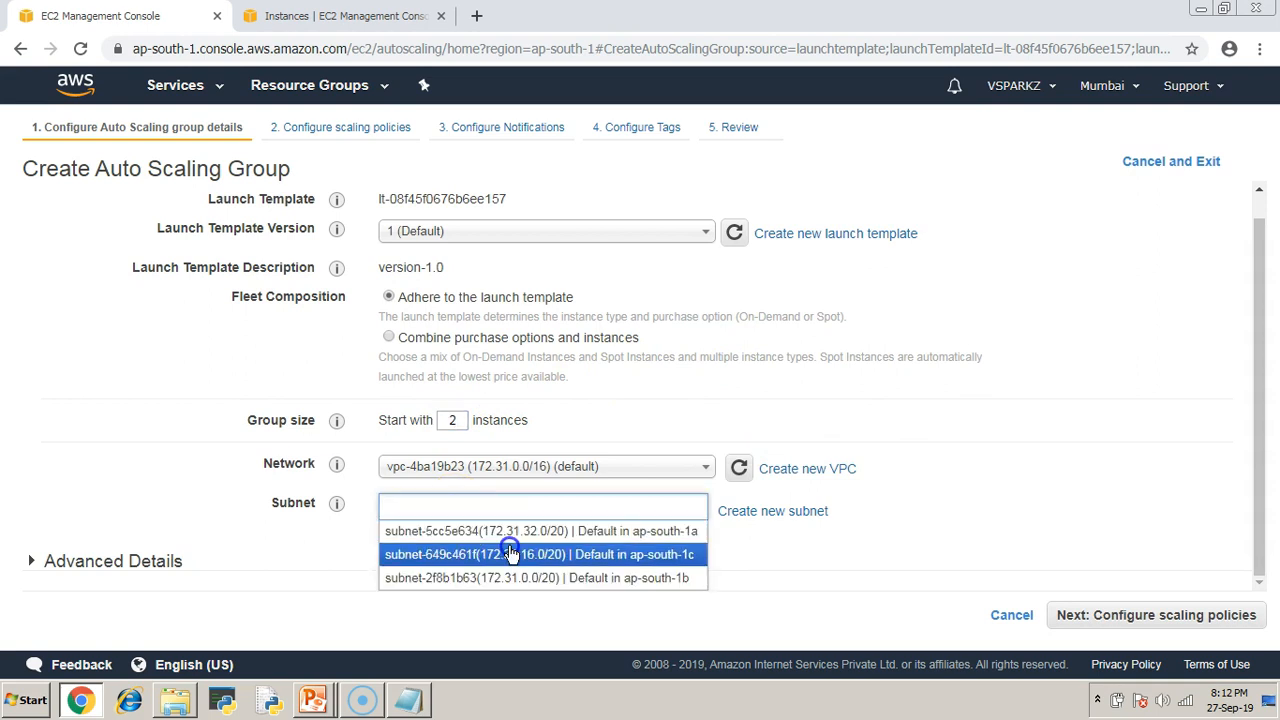
pyautogui.click(493, 536)
pyautogui.click(493, 539)
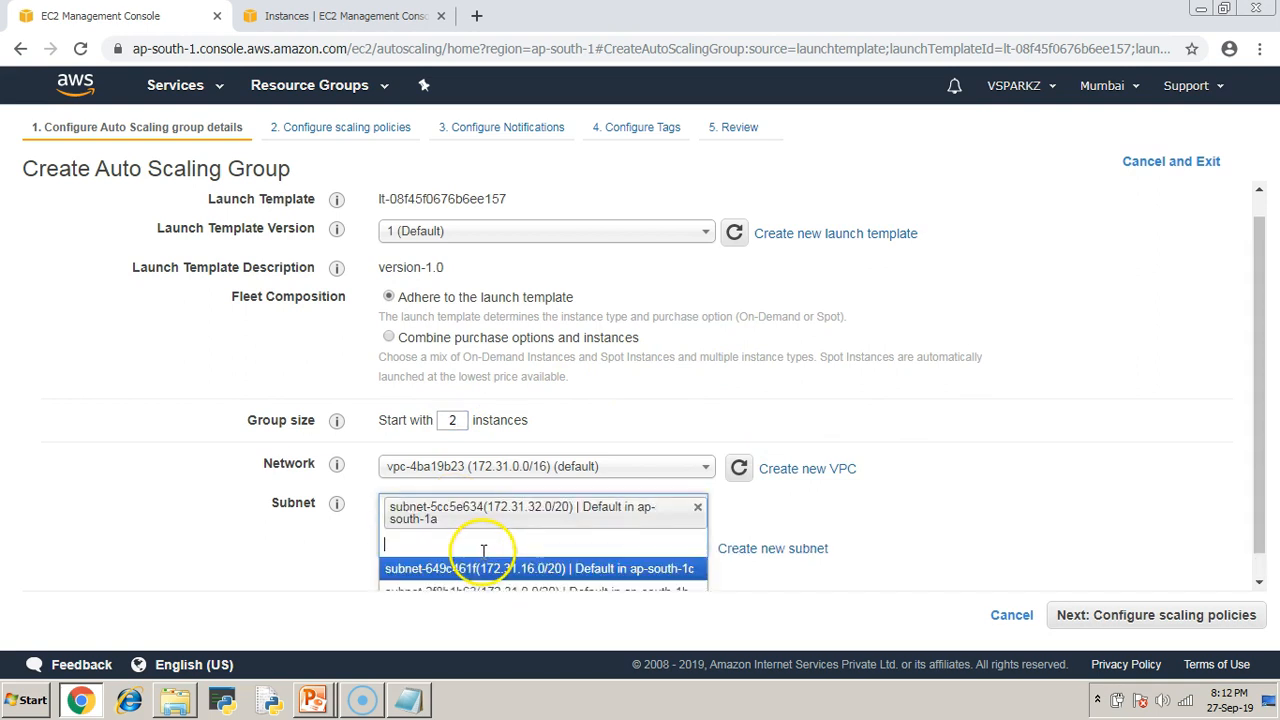
pyautogui.click(542, 572)
pyautogui.scroll(-1, 1031, 480)
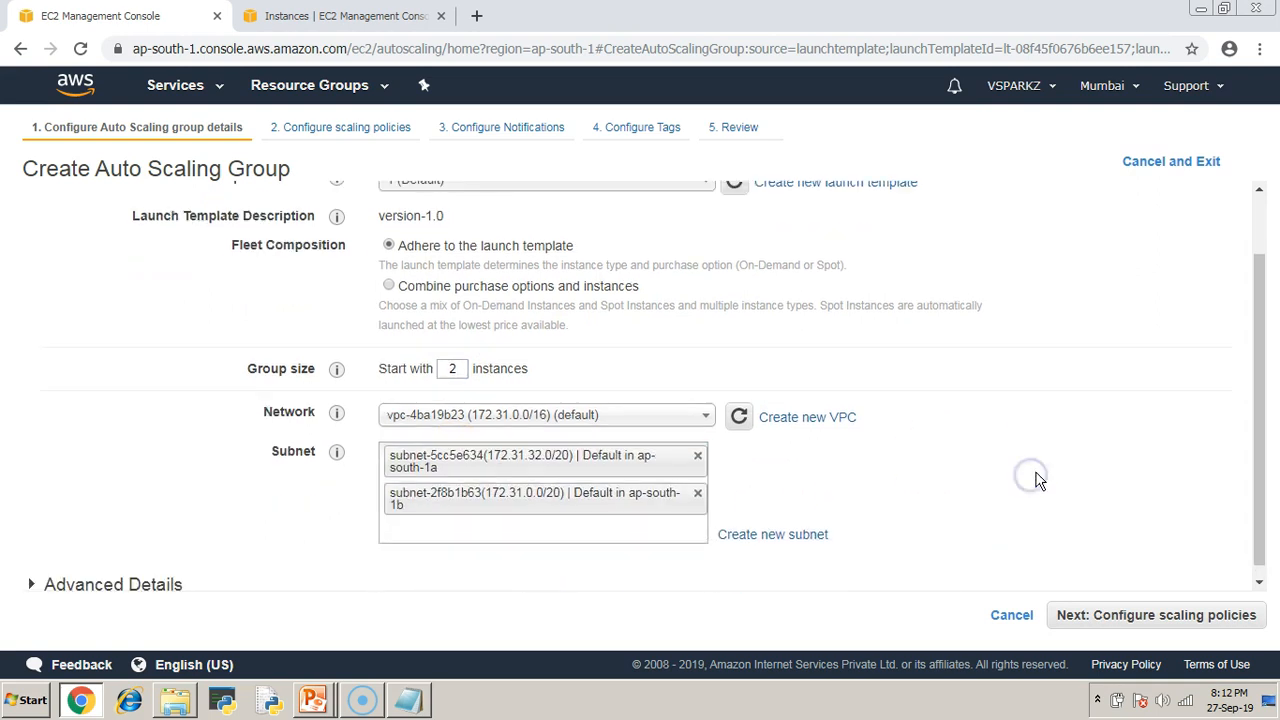
# Leave Load Balancing unchecked in advanced details and continue to scaling policies.
pyautogui.click(30, 572)
pyautogui.click(503, 497)
pyautogui.scroll(-3, 915, 410)
pyautogui.click(471, 414)
pyautogui.moveTo(197, 381); pyautogui.dragTo(311, 389)
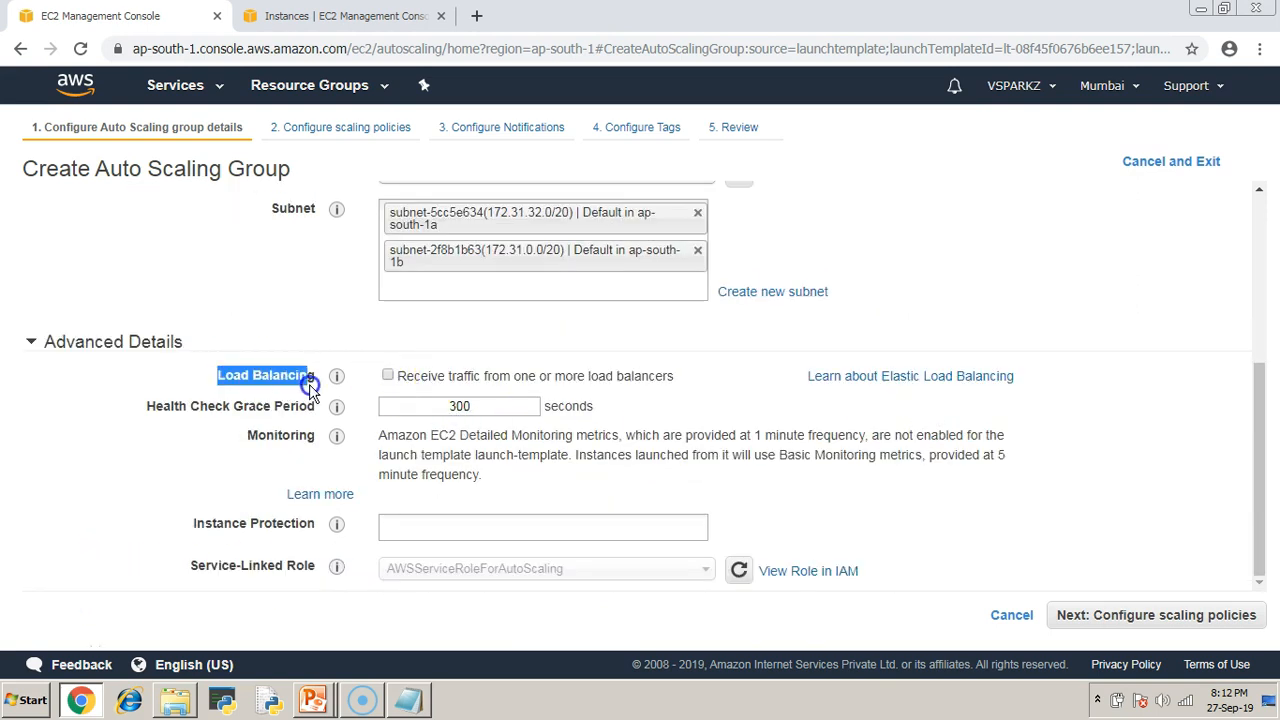
pyautogui.click(1137, 480)
pyautogui.scroll(4, 1130, 484)
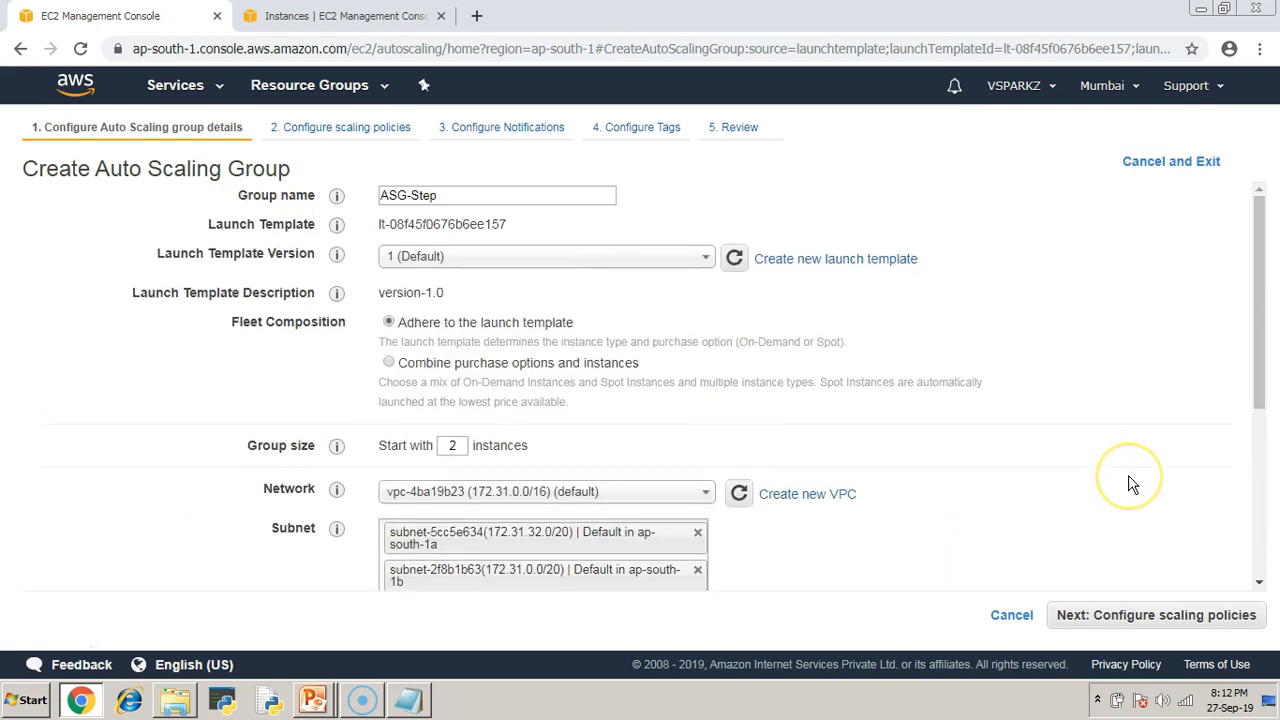
pyautogui.scroll(-4, 1130, 484)
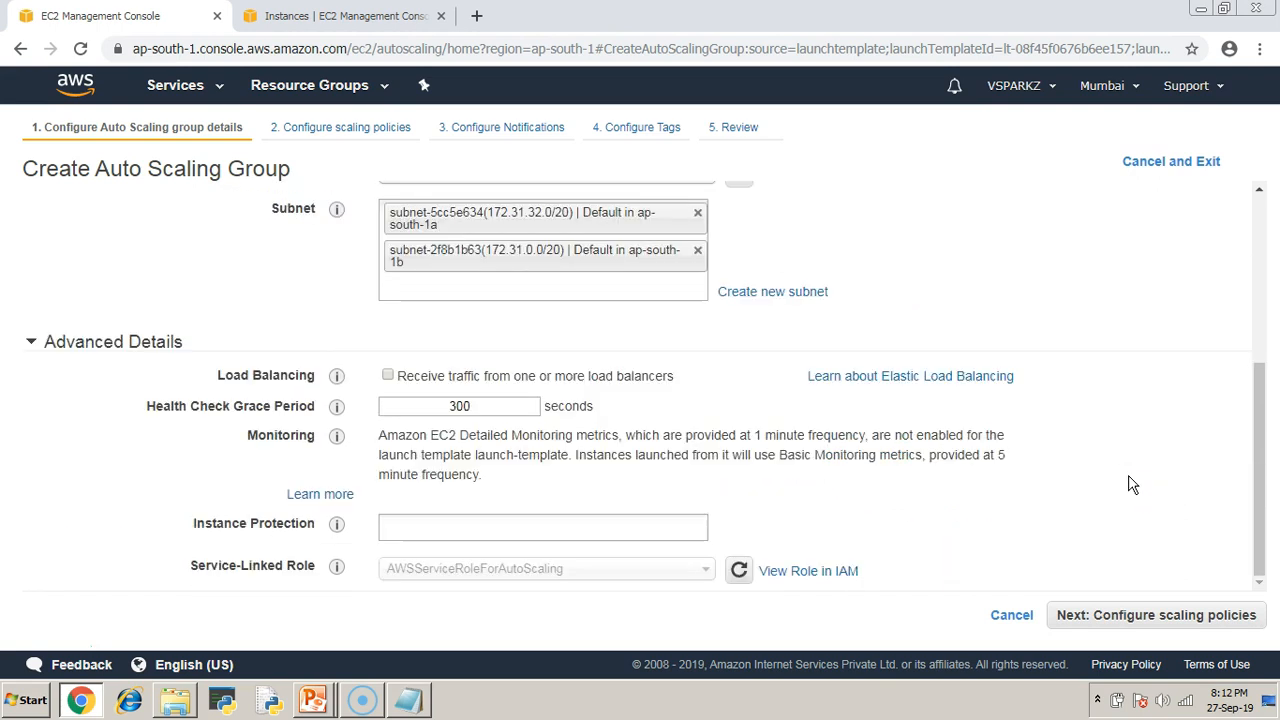
pyautogui.click(387, 376)
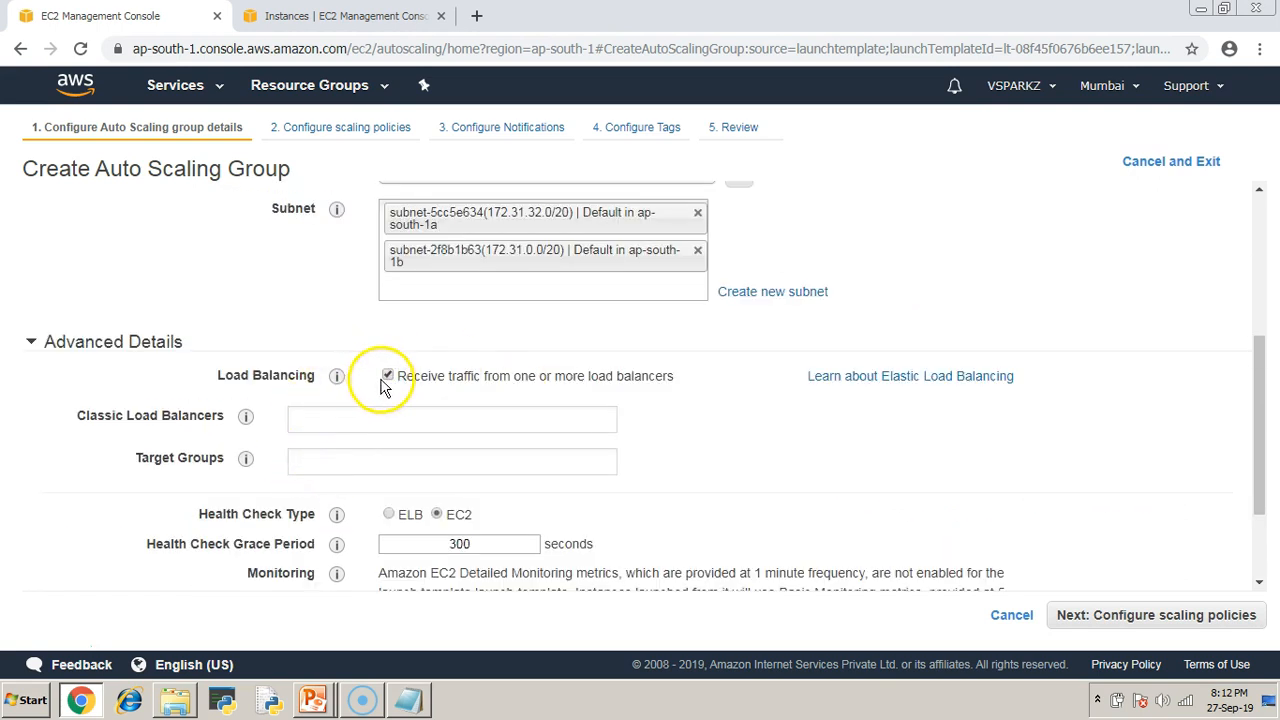
pyautogui.click(387, 376)
pyautogui.click(963, 410)
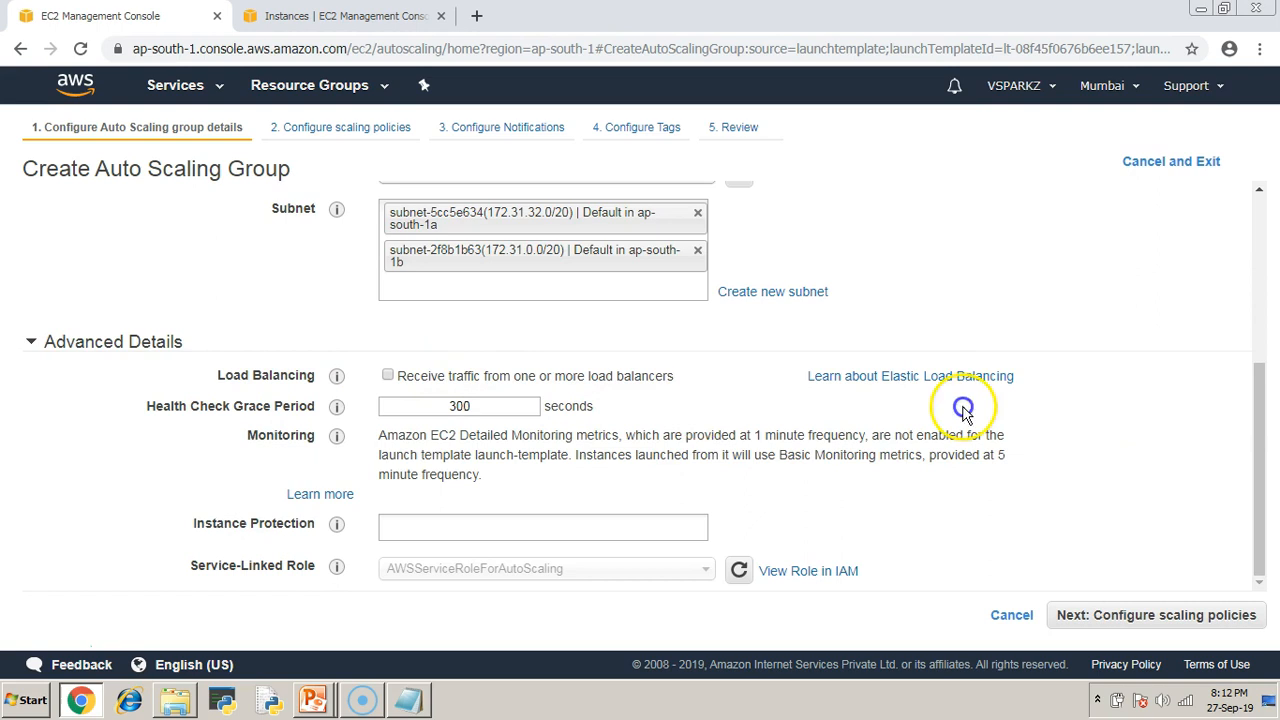
pyautogui.click(1158, 615)
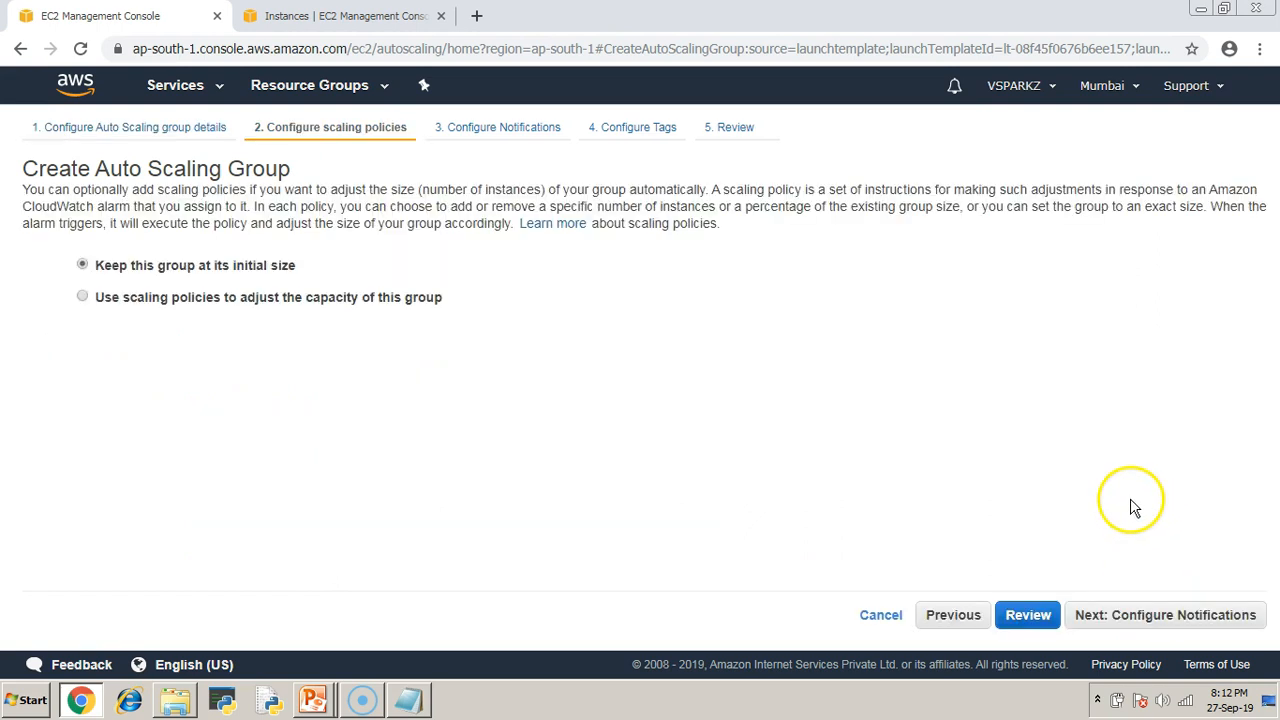
# Use scaling policies with a group size between 1 and 4 instances.
pyautogui.click(108, 297)
pyautogui.doubleClick(198, 343)
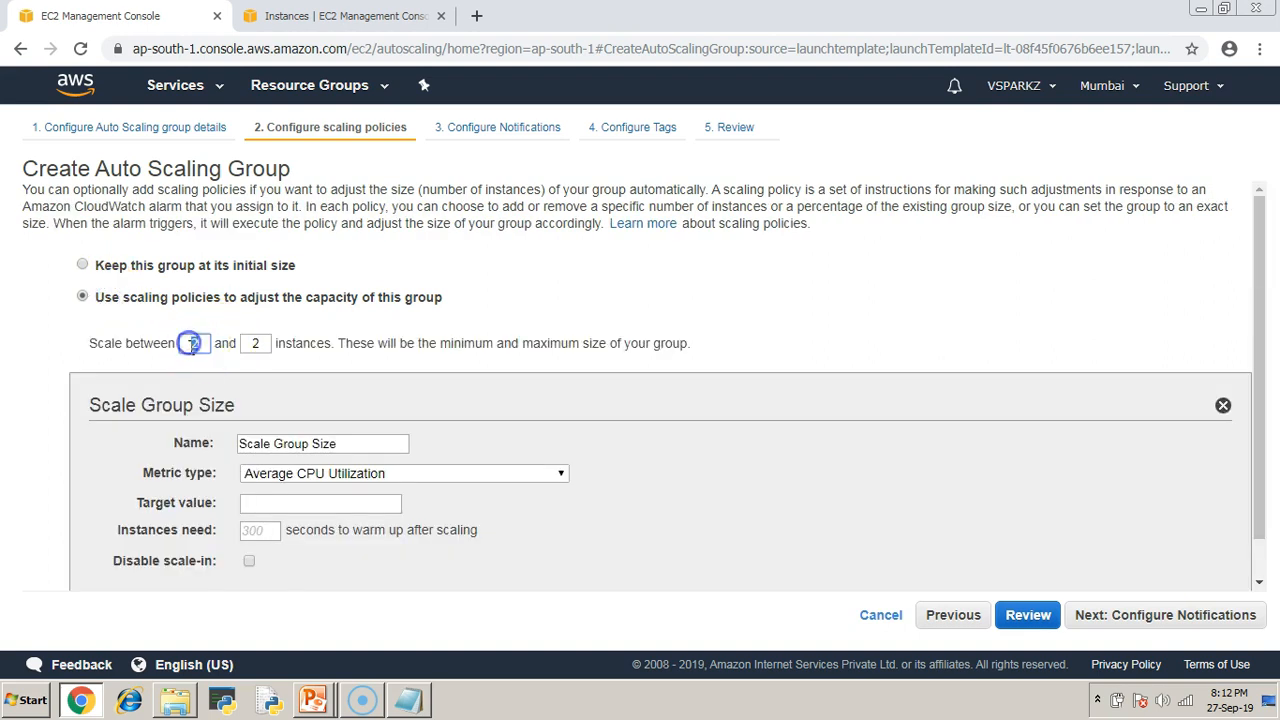
pyautogui.doubleClick(250, 343)
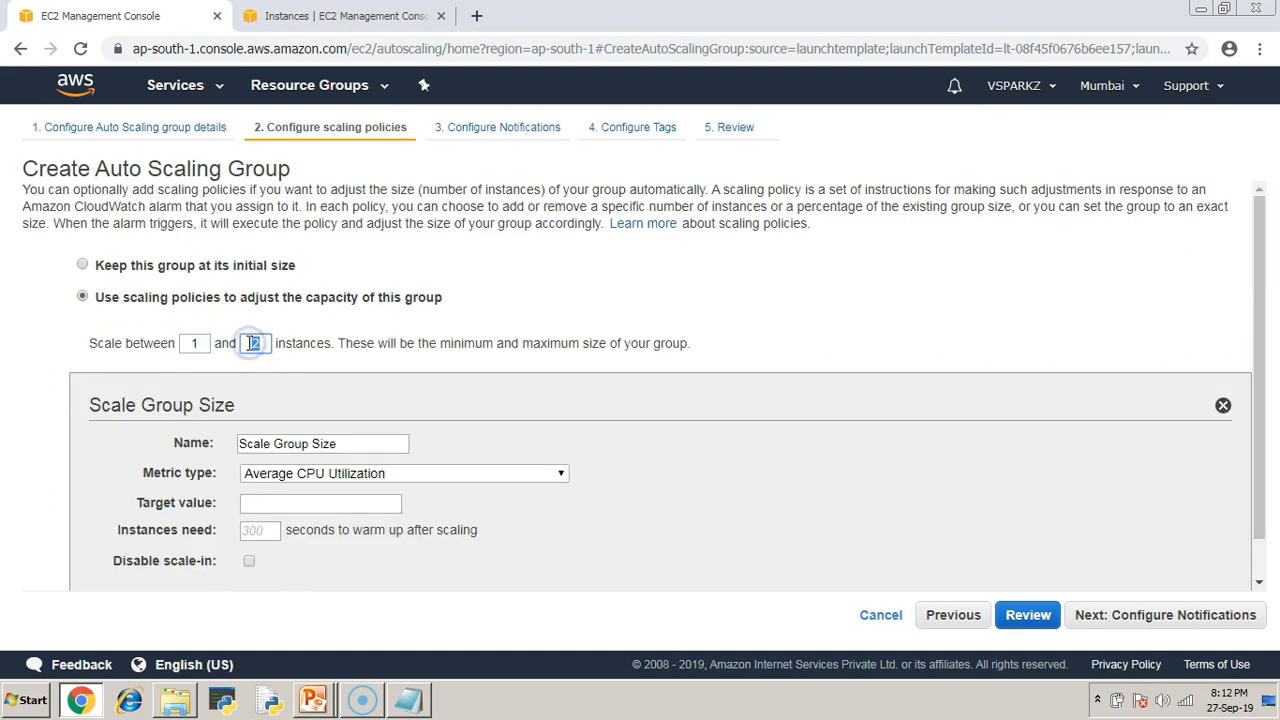
pyautogui.scroll(-1, 972, 345)
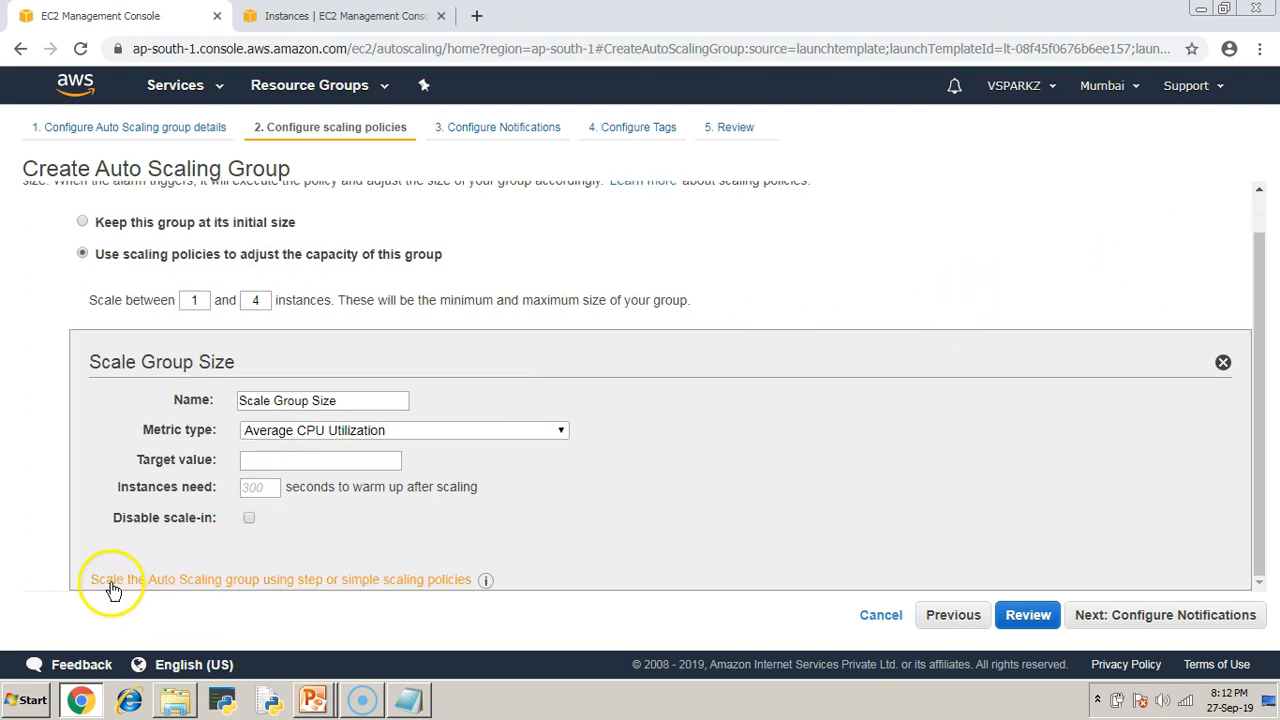
# Create a notification-free alarm for average CPU Utilization >= 0.00015 percent.
pyautogui.click(358, 581)
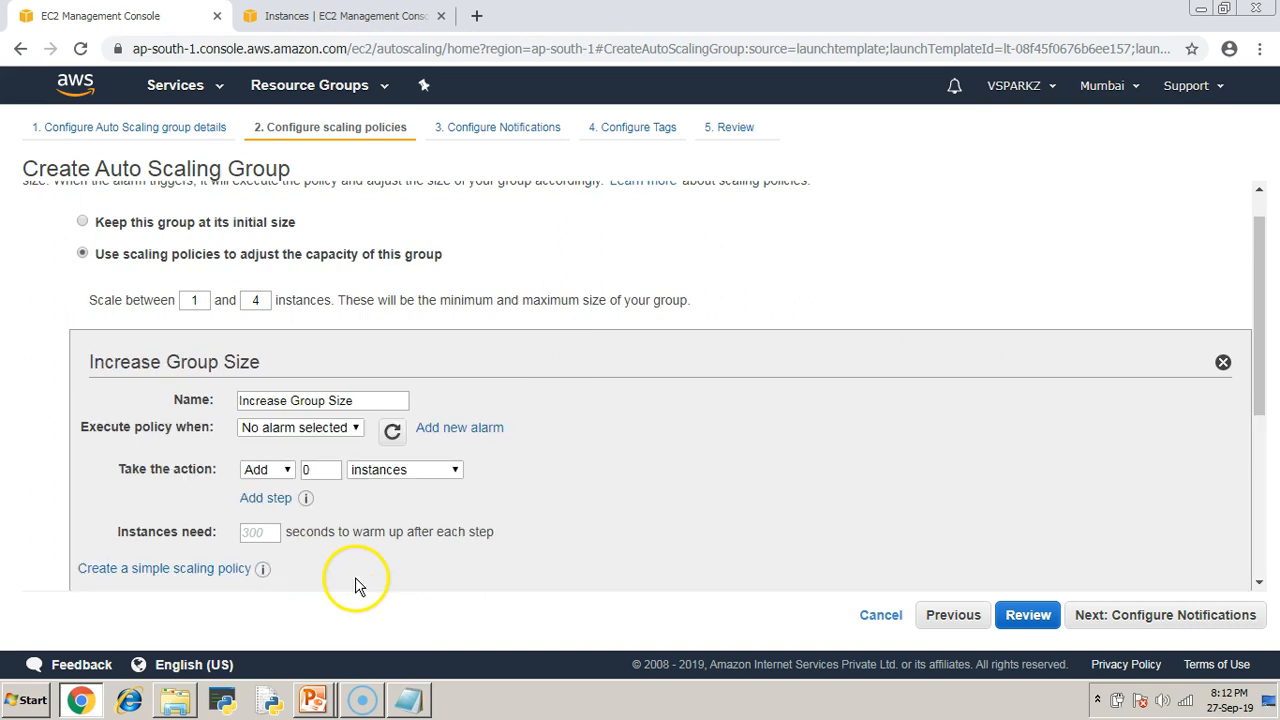
pyautogui.click(467, 430)
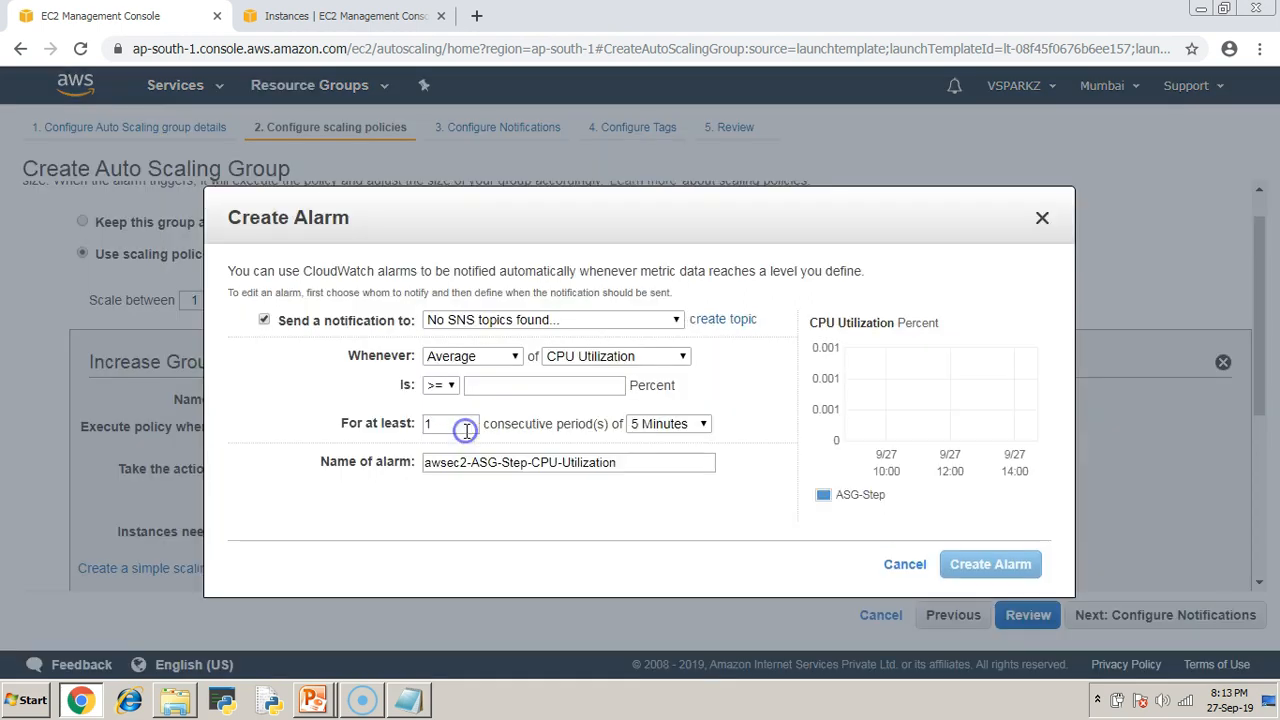
pyautogui.click(264, 320)
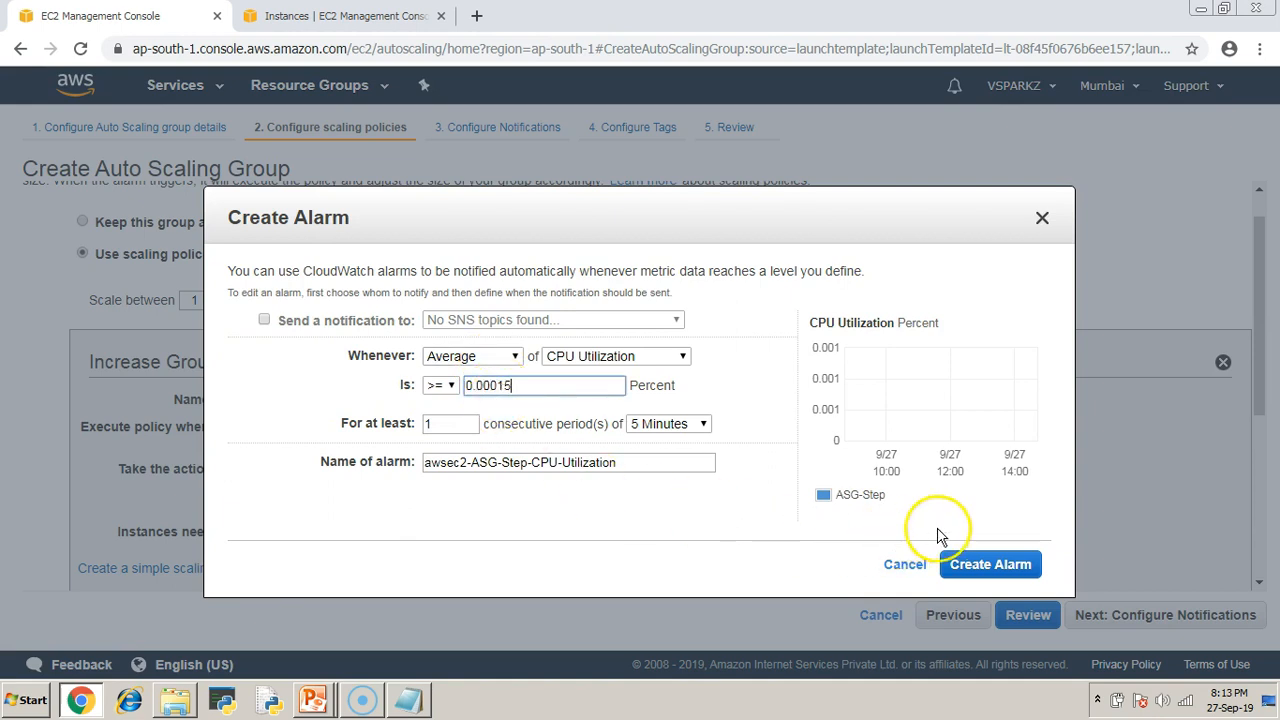
pyautogui.click(527, 387)
pyautogui.moveTo(527, 387); pyautogui.dragTo(449, 380)
pyautogui.moveTo(607, 392); pyautogui.dragTo(712, 390)
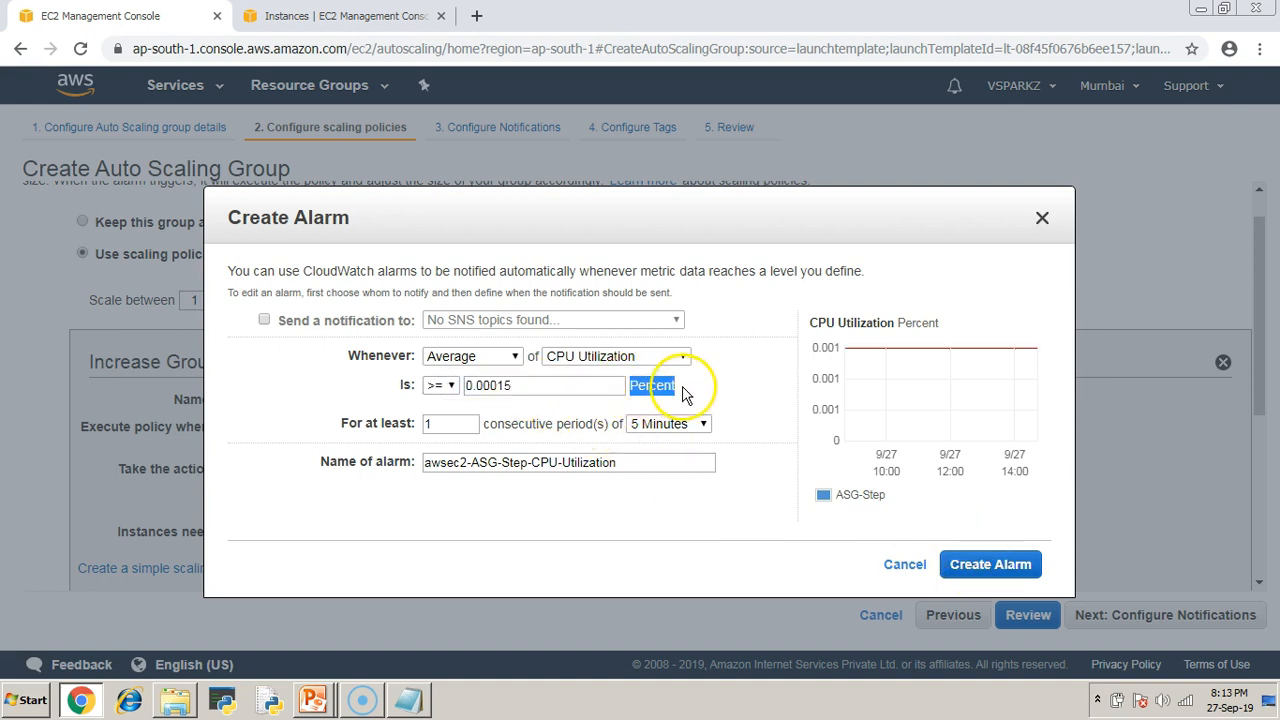
pyautogui.click(1012, 563)
# Make the Increase Group Size step add 1 instance.
pyautogui.scroll(-3, 510, 440)
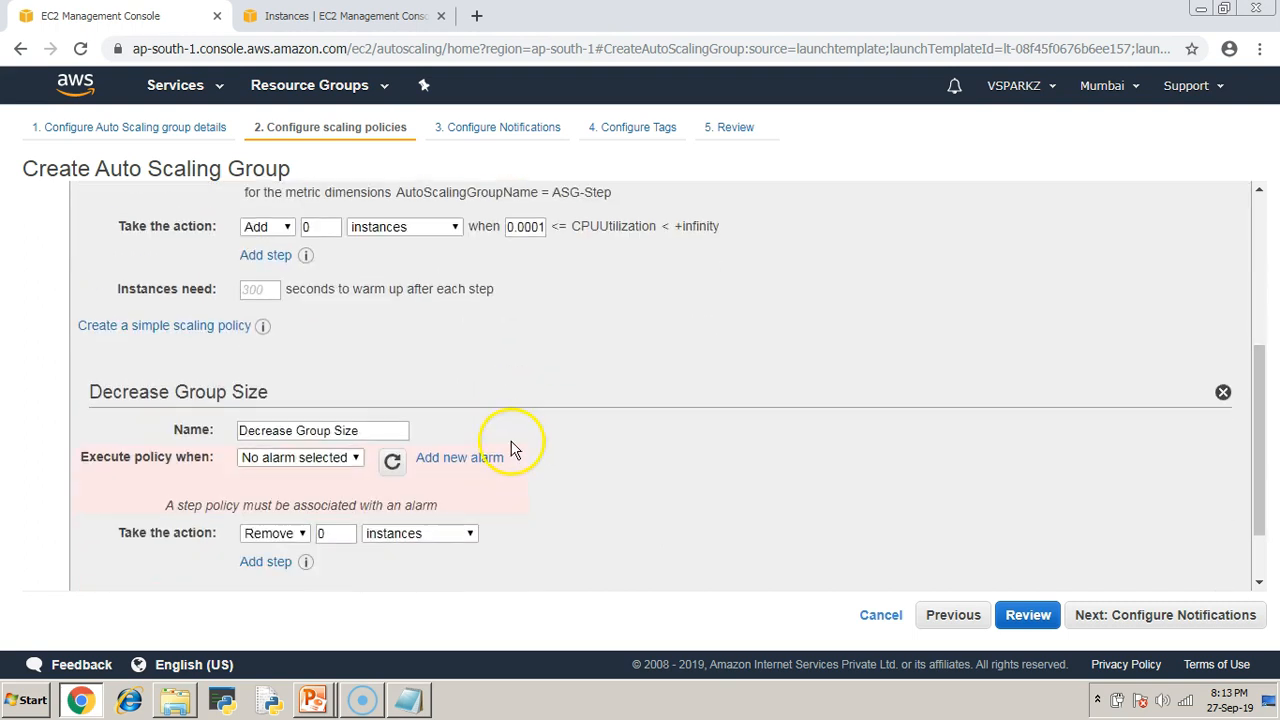
pyautogui.scroll(2, 450, 430)
pyautogui.click(320, 413)
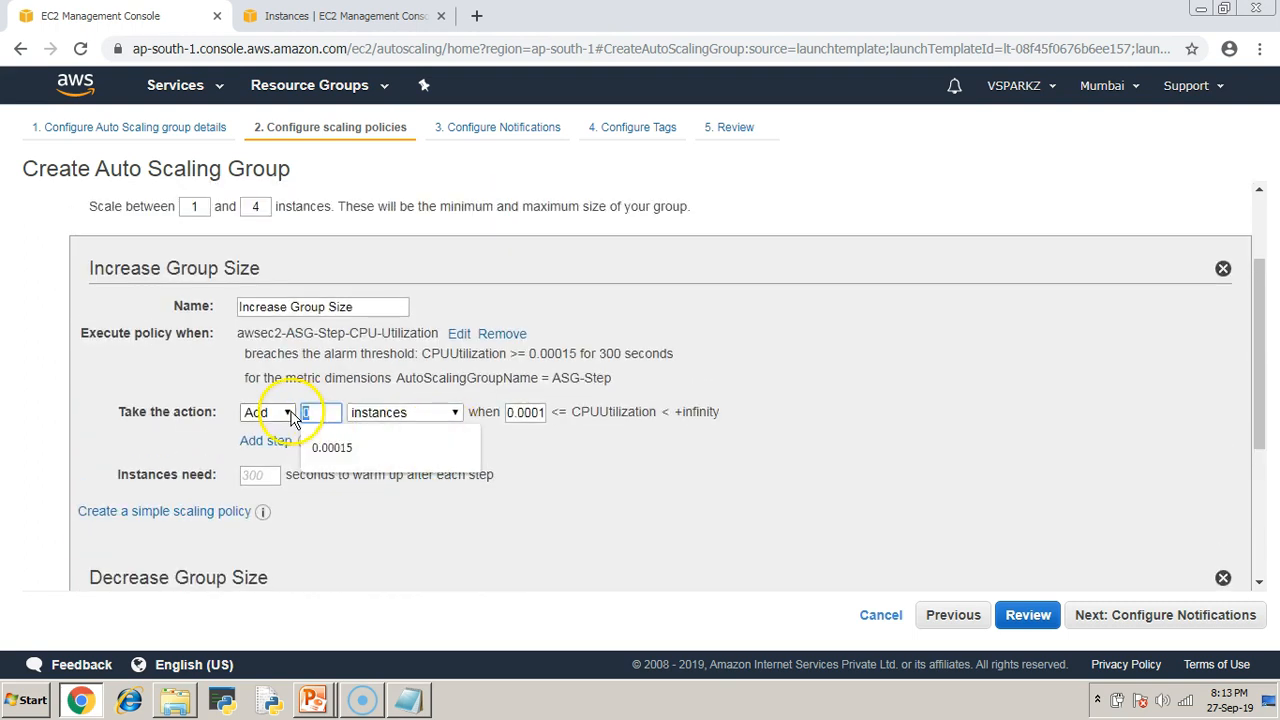
pyautogui.write('1')
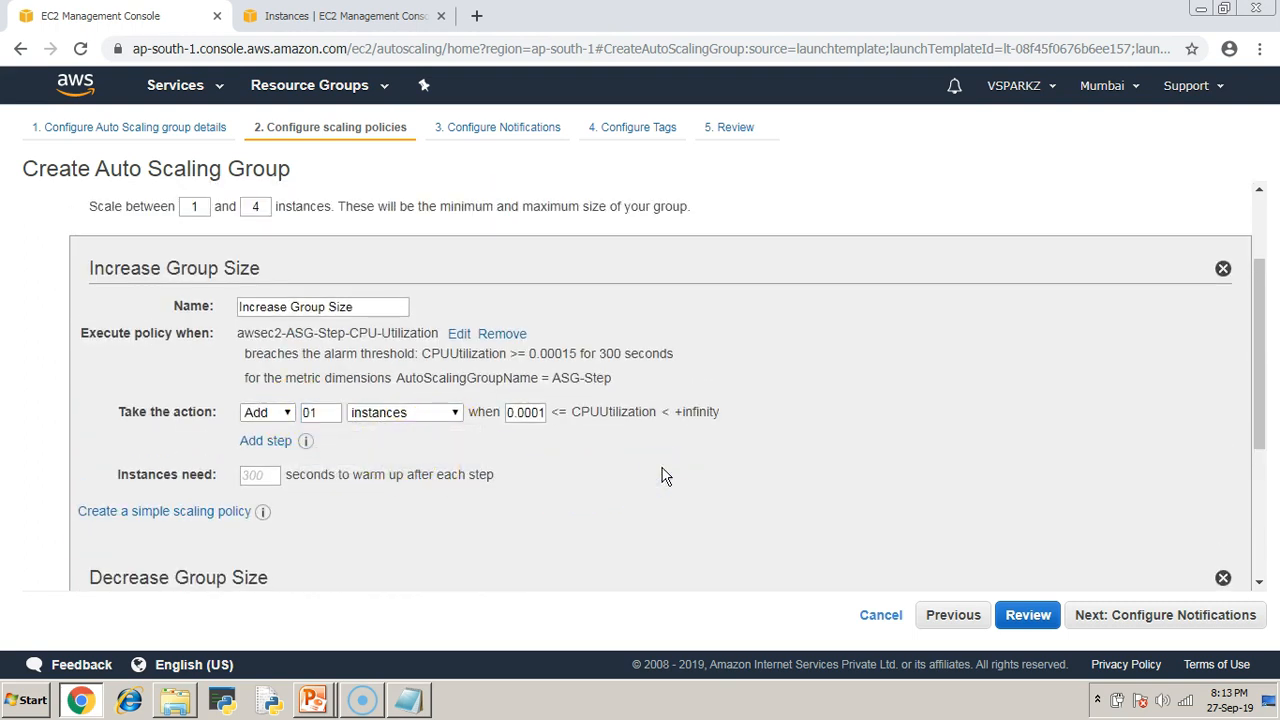
# Add a second step adding 2 instances from CPU 10, then remove it again.
pyautogui.click(263, 441)
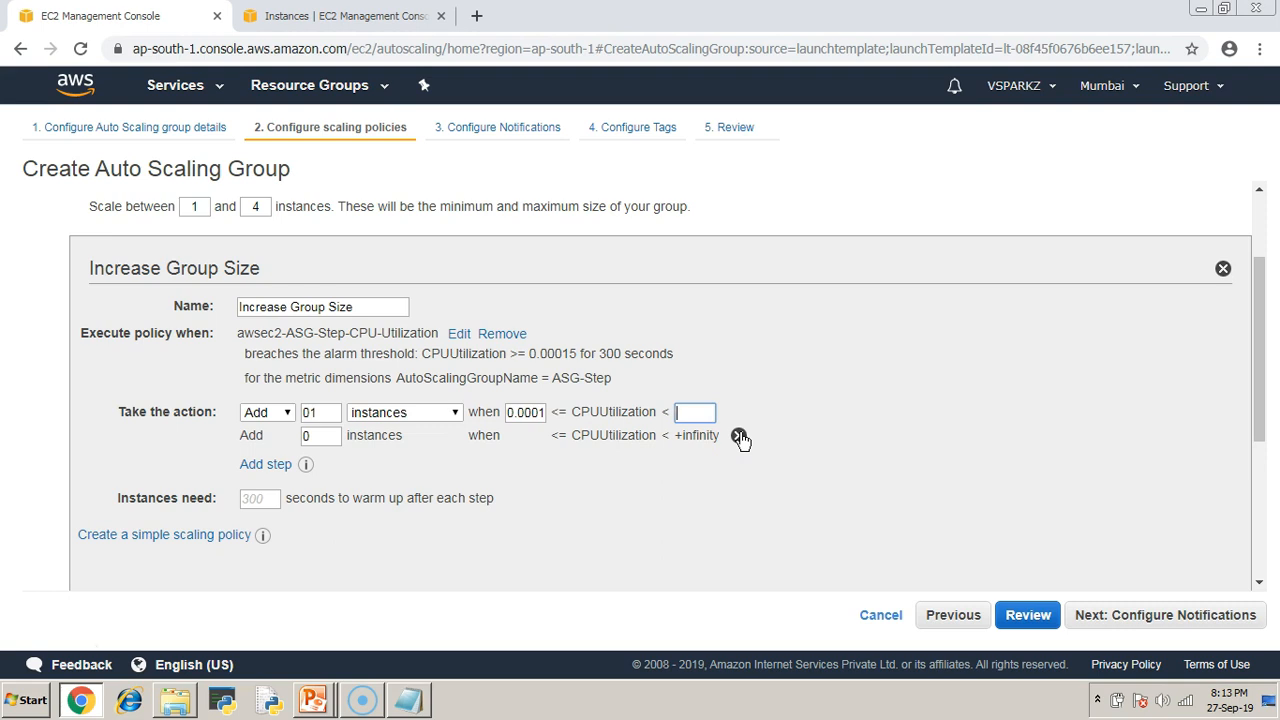
pyautogui.click(699, 415)
pyautogui.click(697, 415)
pyautogui.write('10')
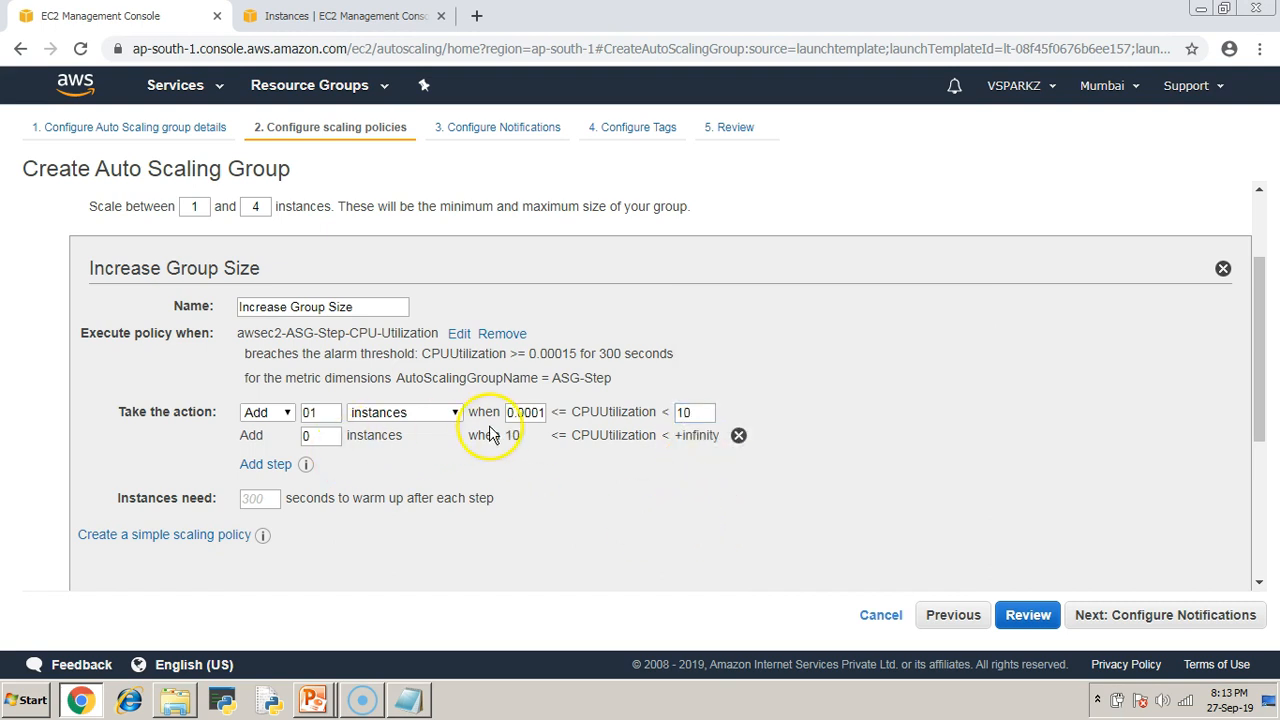
pyautogui.click(306, 436)
pyautogui.write('2')
pyautogui.click(617, 498)
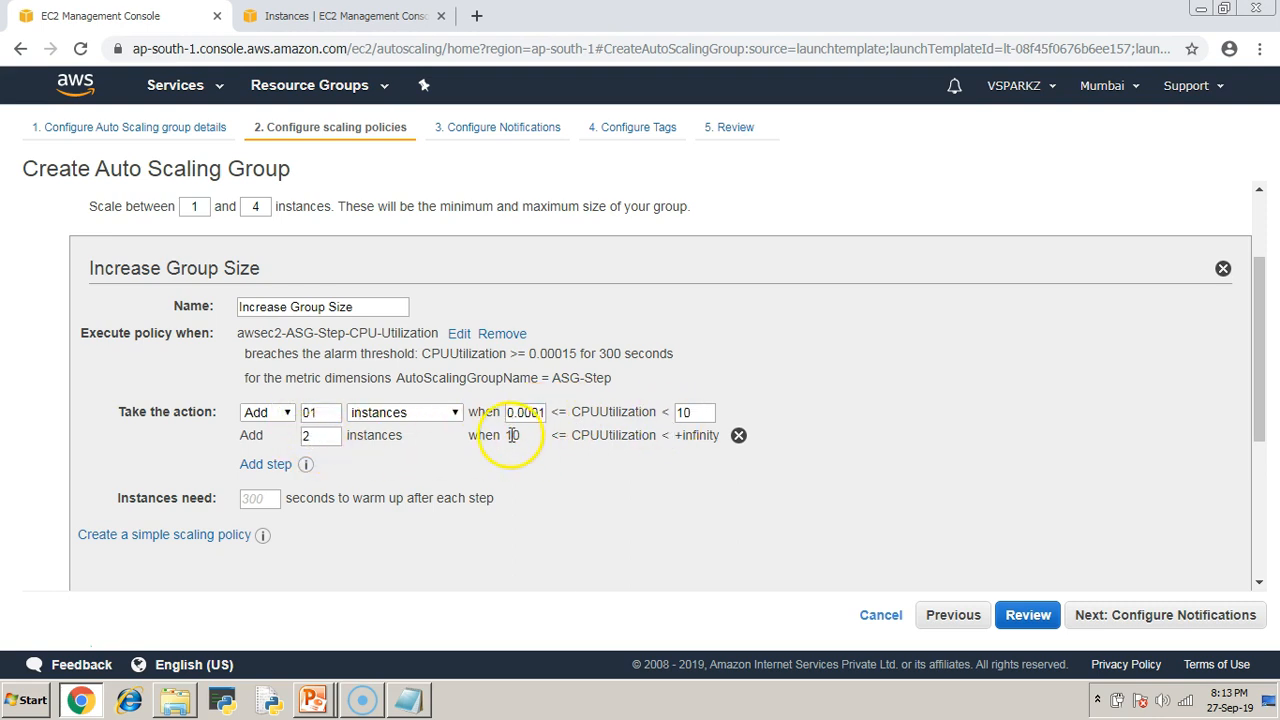
pyautogui.click(738, 435)
pyautogui.scroll(-3, 365, 492)
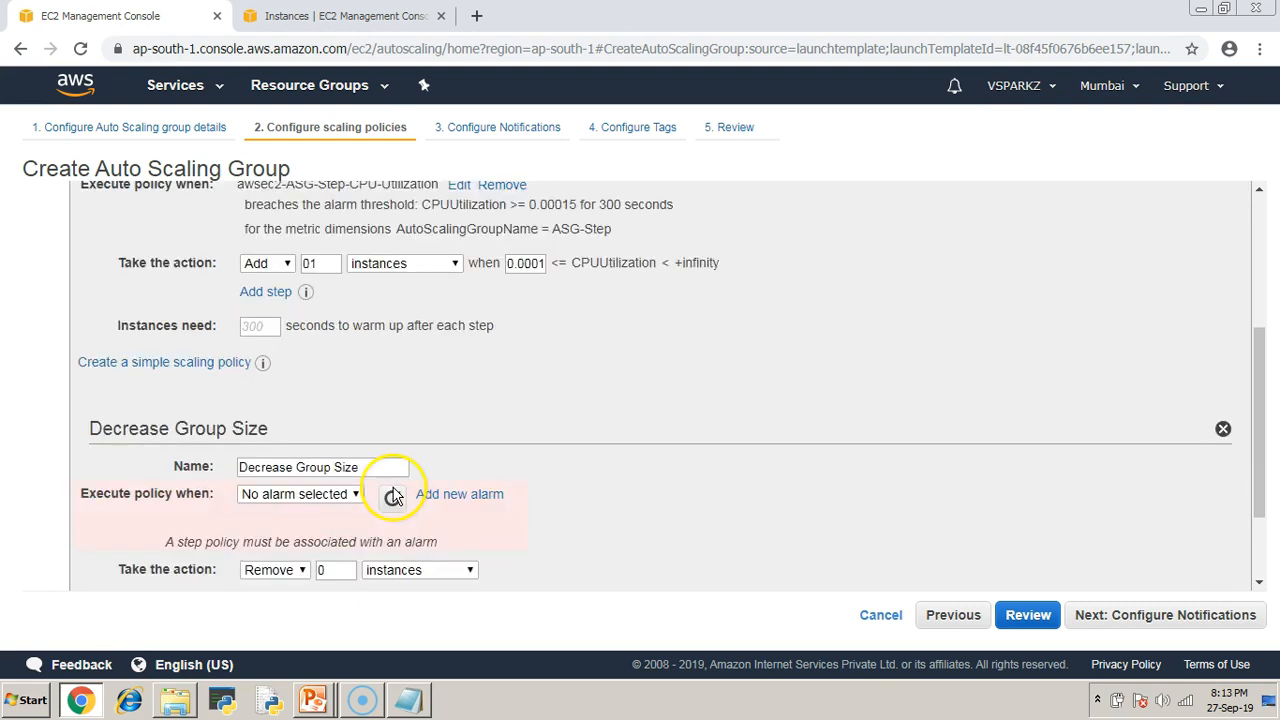
# Create a notification-free alarm for CPU below 0.00015 for the decrease policy.
pyautogui.click(478, 371)
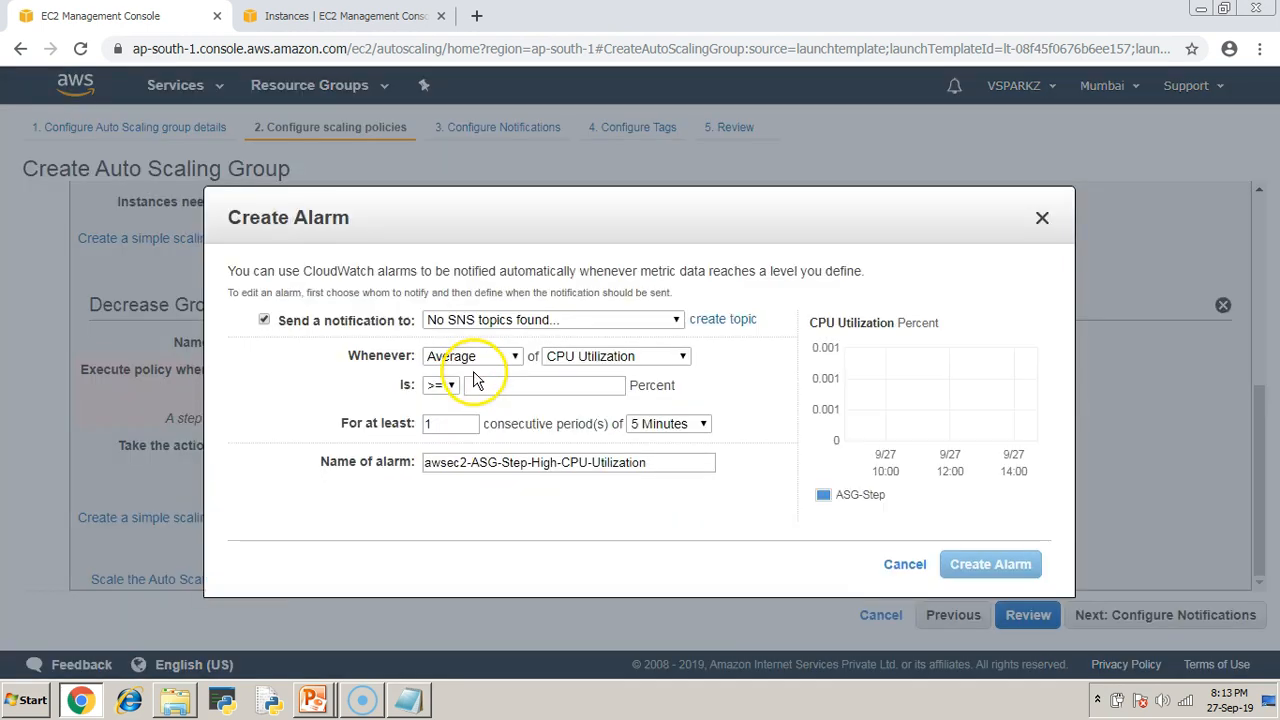
pyautogui.click(446, 386)
pyautogui.click(440, 437)
pyautogui.click(495, 381)
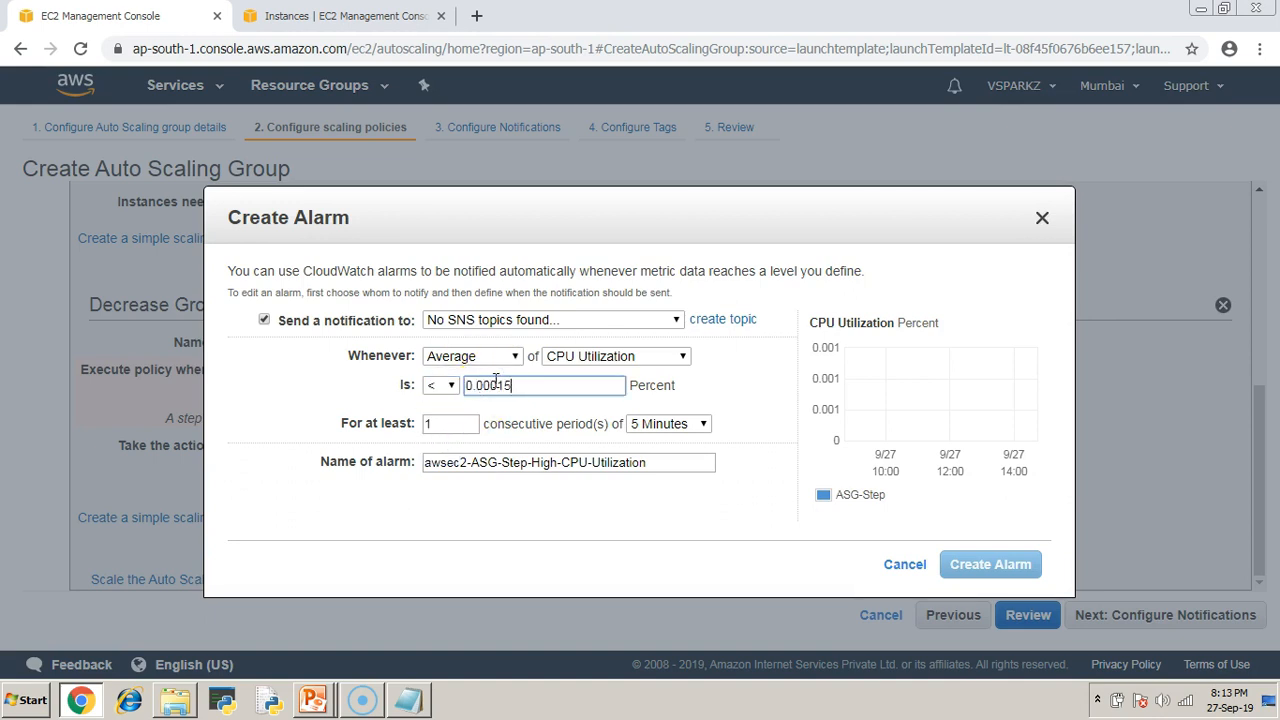
pyautogui.click(624, 507)
pyautogui.click(988, 568)
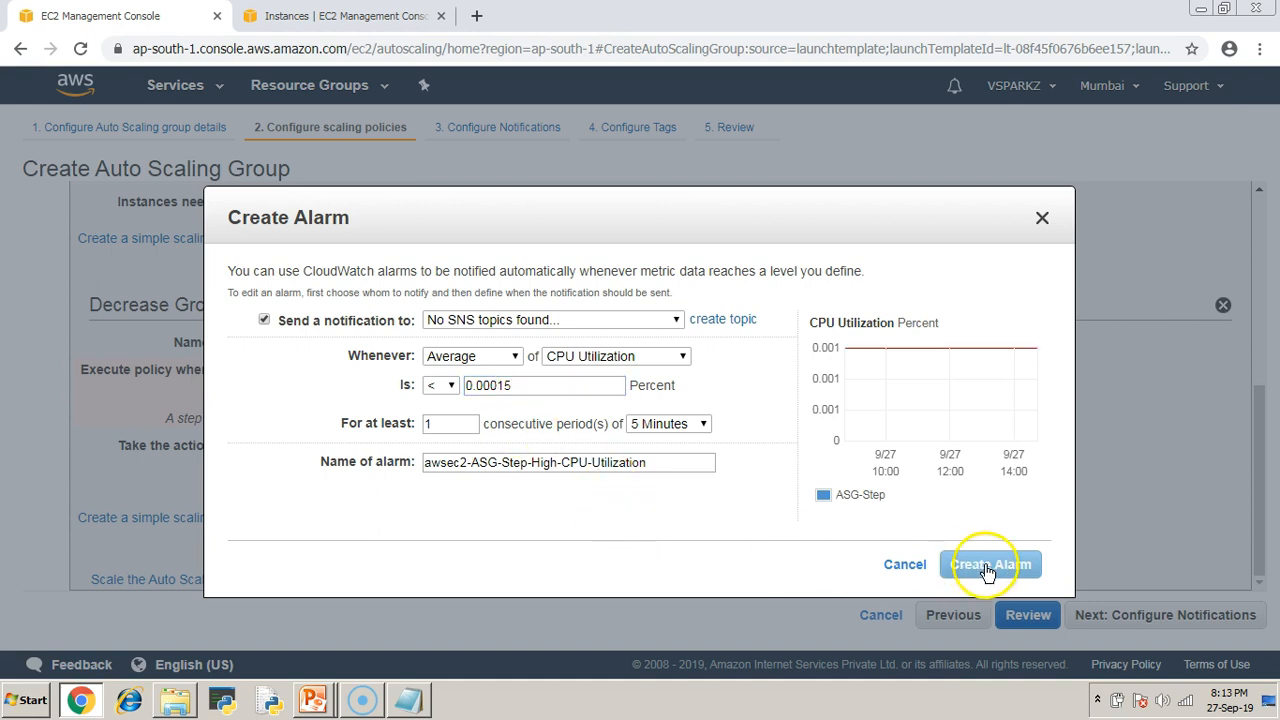
pyautogui.click(264, 320)
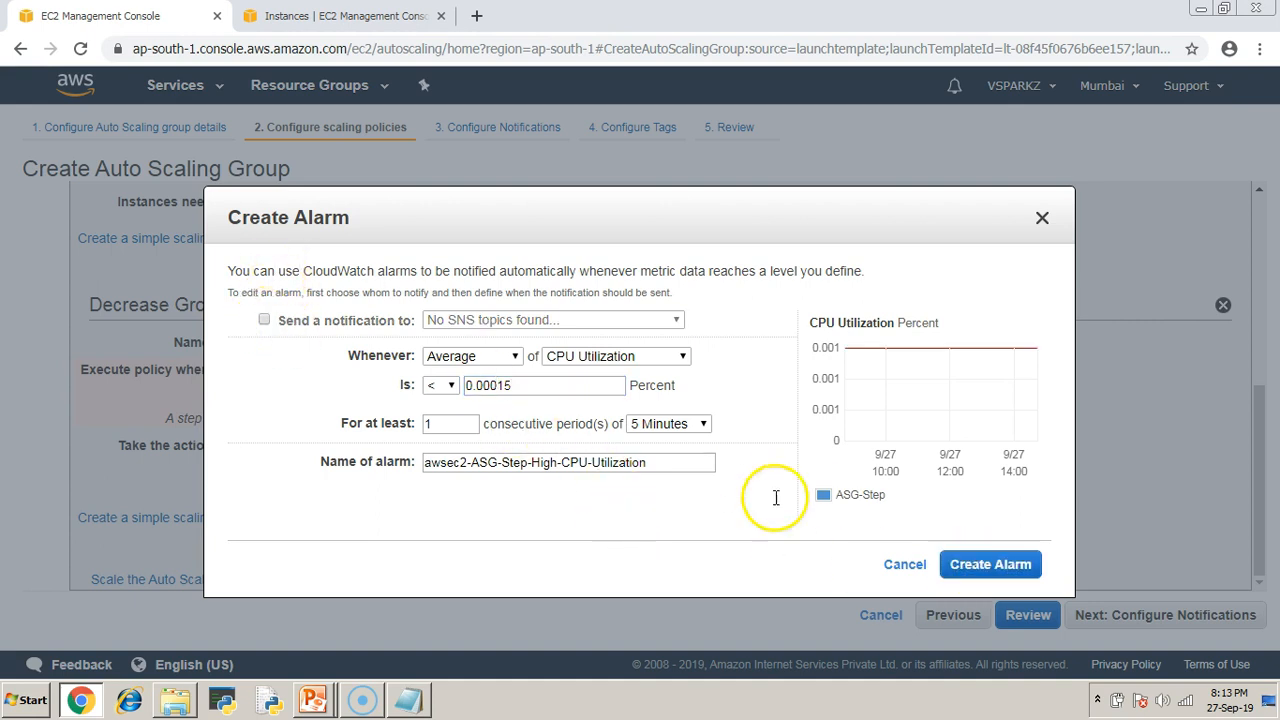
pyautogui.click(975, 566)
# Set Decrease Group Size to remove 1 instance and continue to notifications.
pyautogui.click(329, 449)
pyautogui.write('1')
pyautogui.click(679, 541)
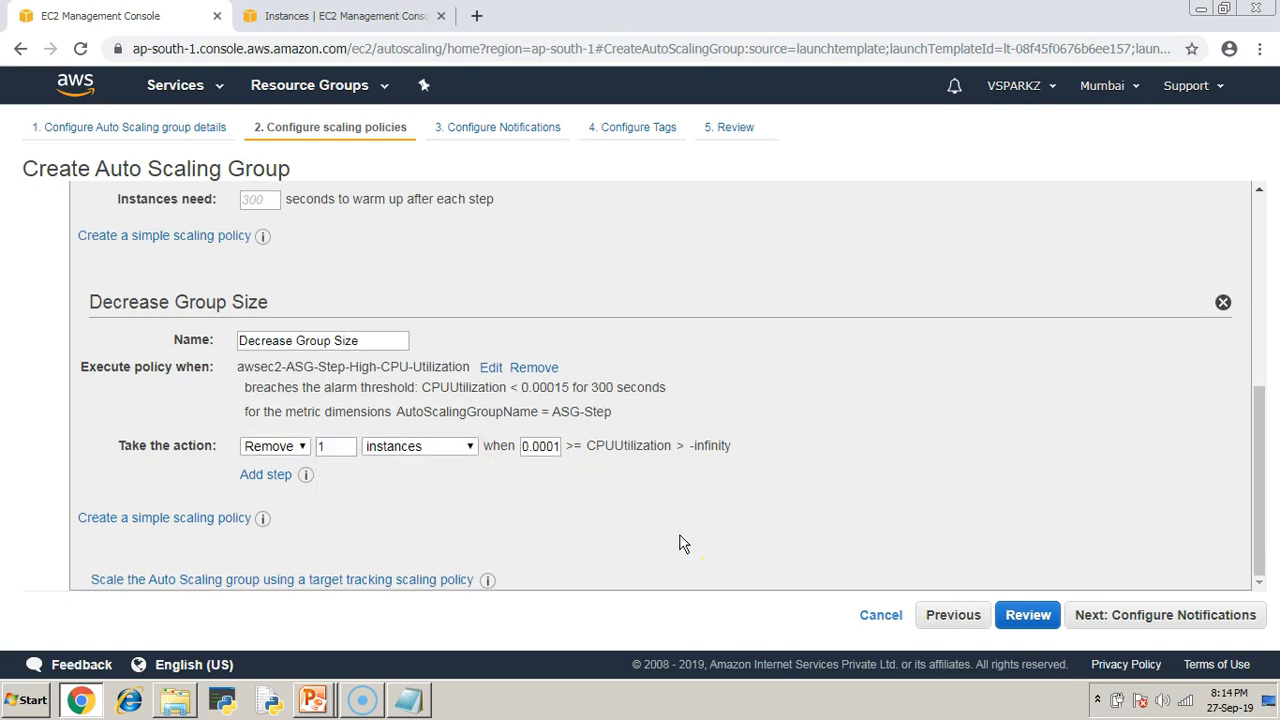
pyautogui.scroll(2, 679, 543)
pyautogui.scroll(-2, 679, 543)
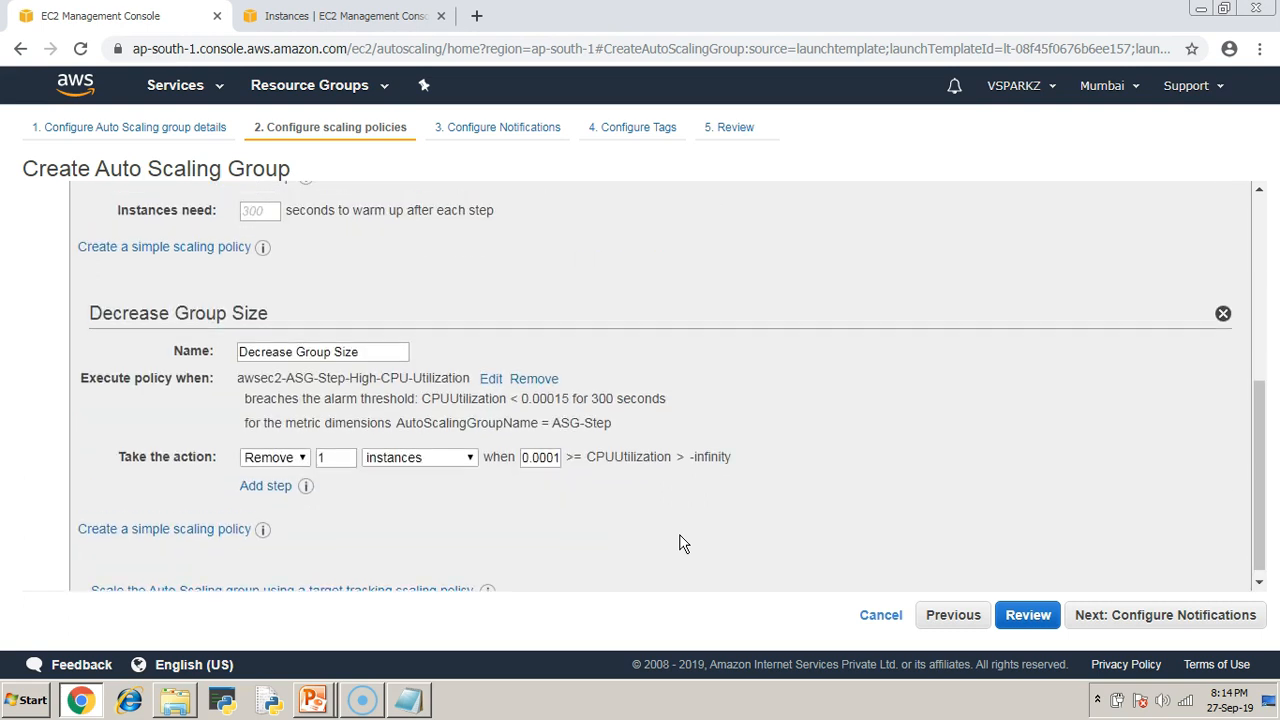
pyautogui.scroll(4, 679, 543)
pyautogui.scroll(-2, 679, 543)
pyautogui.scroll(2, 679, 543)
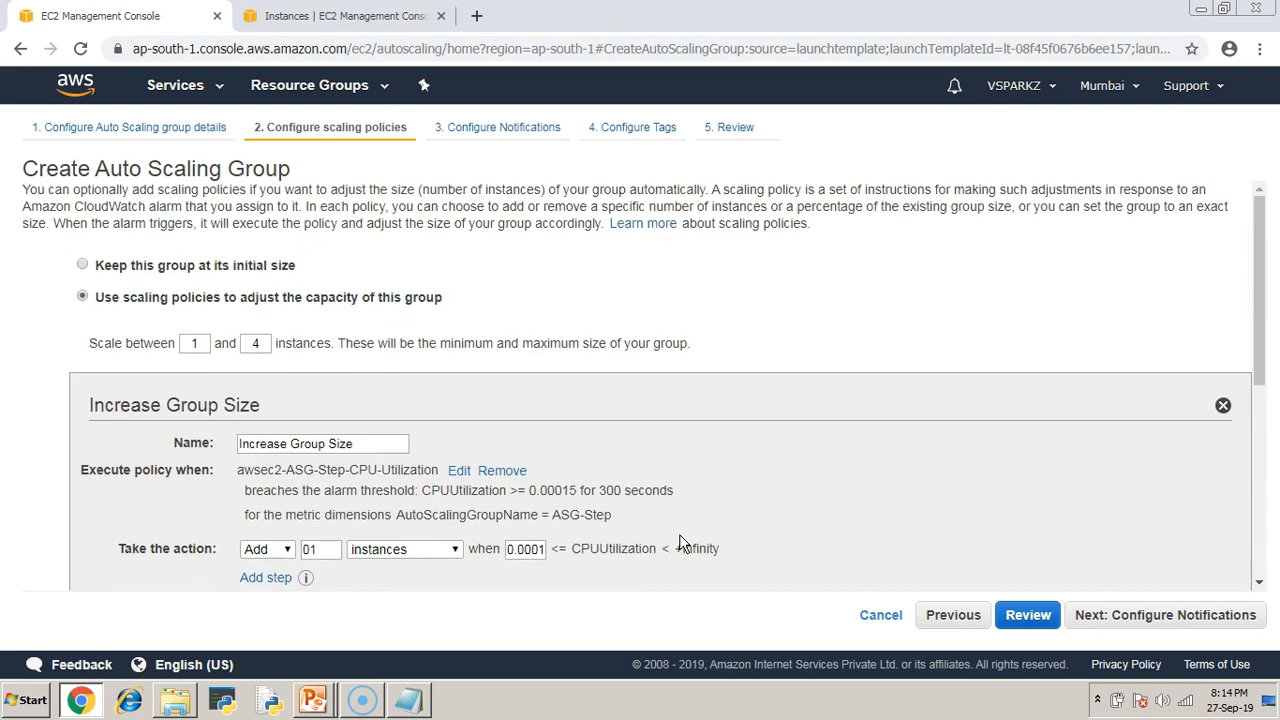
pyautogui.scroll(-5, 683, 543)
pyautogui.click(1171, 614)
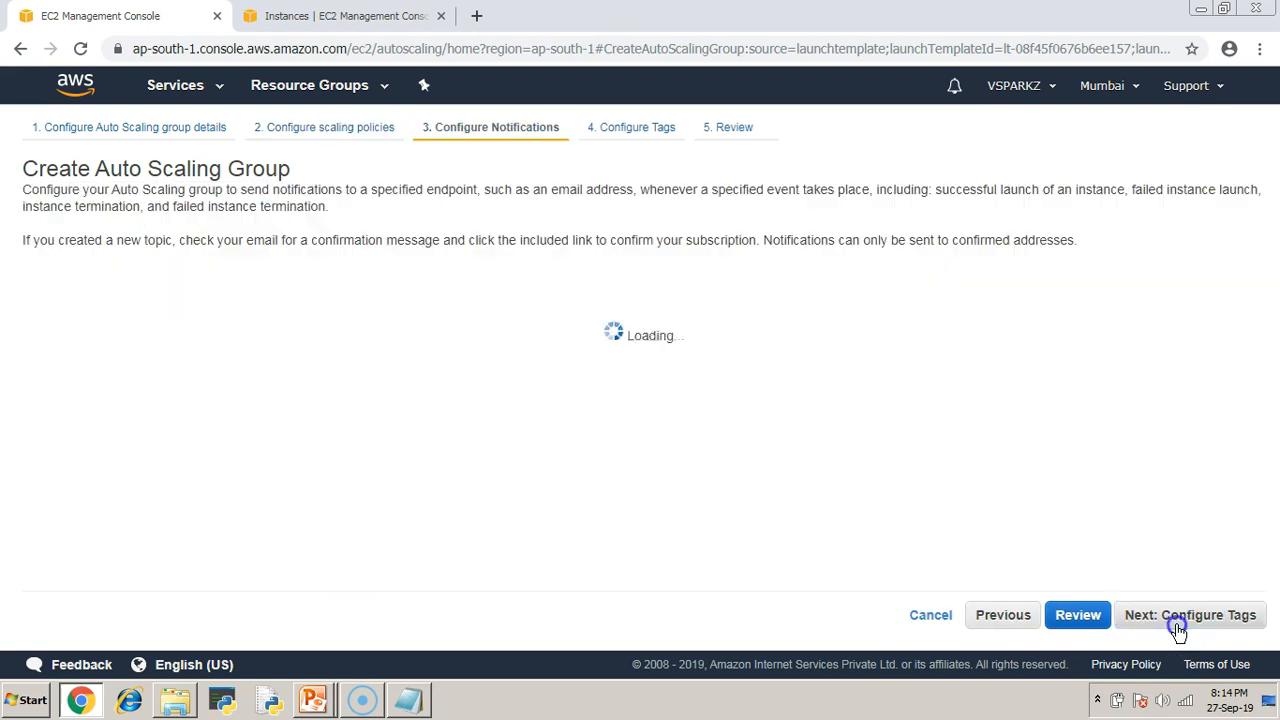
# Tag instances with policy = step, then review and create the ASG-Step group.
pyautogui.click(1249, 627)
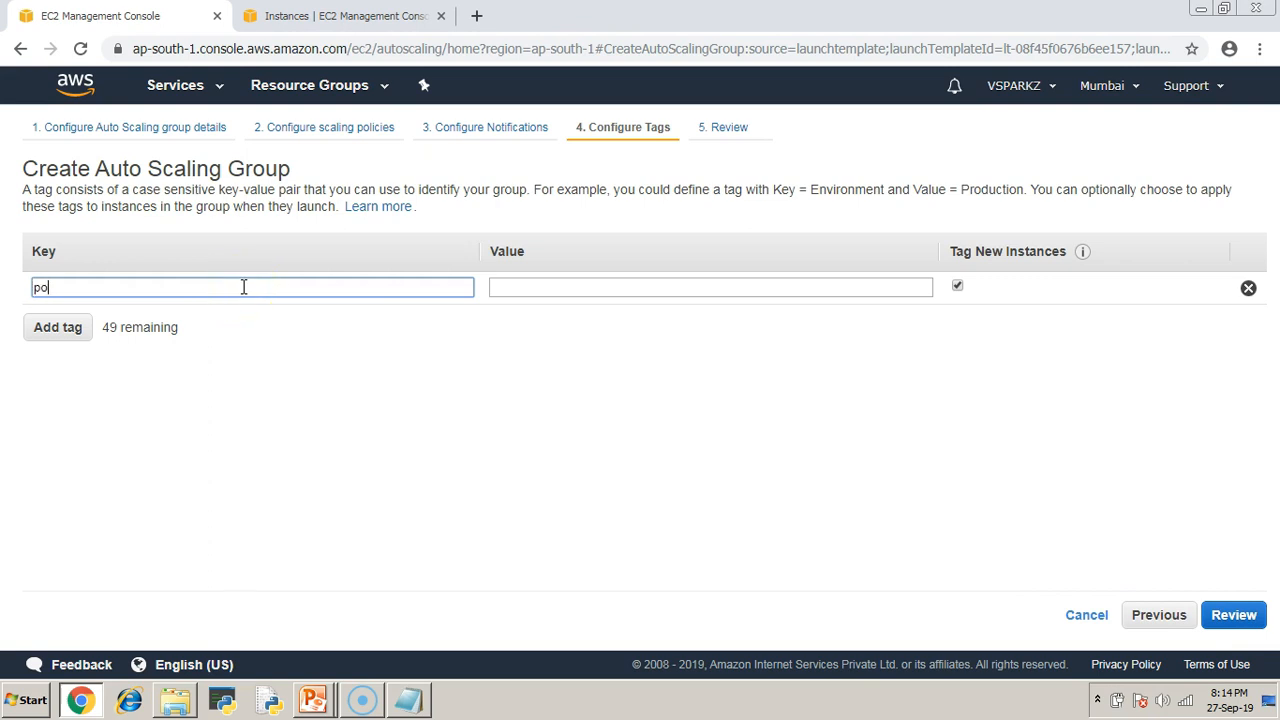
pyautogui.click(545, 290)
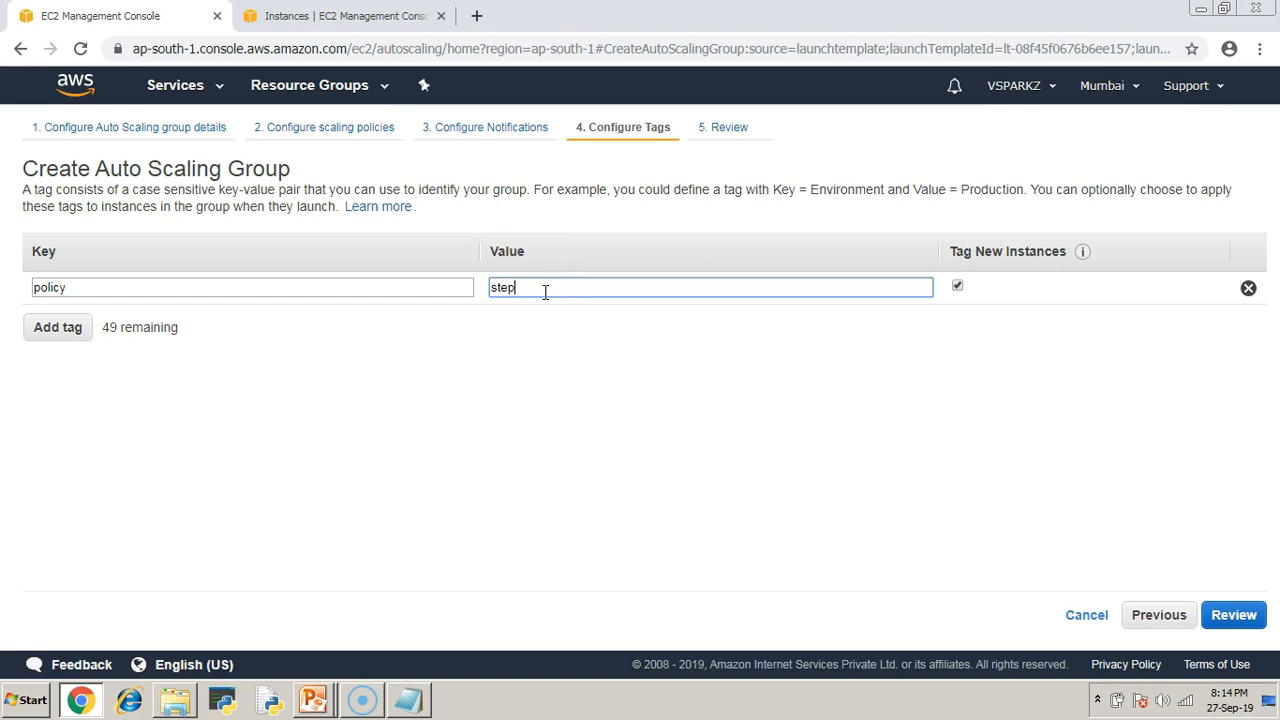
pyautogui.click(1234, 617)
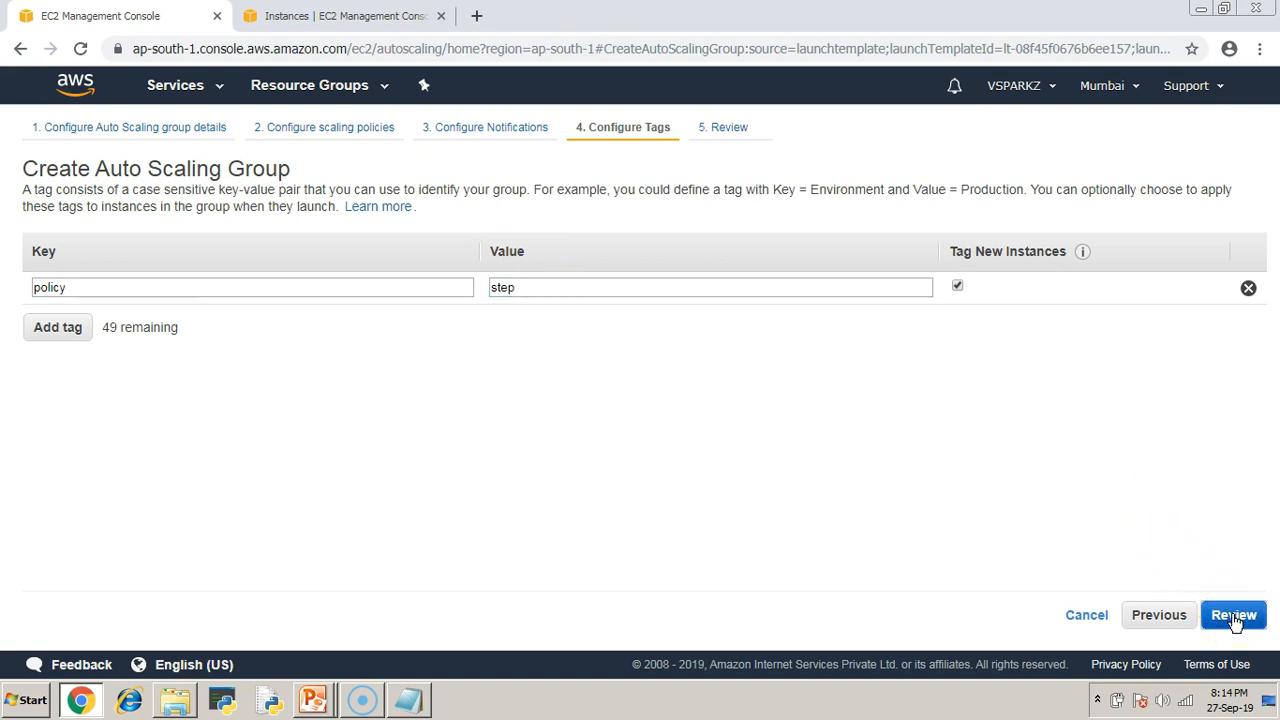
pyautogui.click(1236, 616)
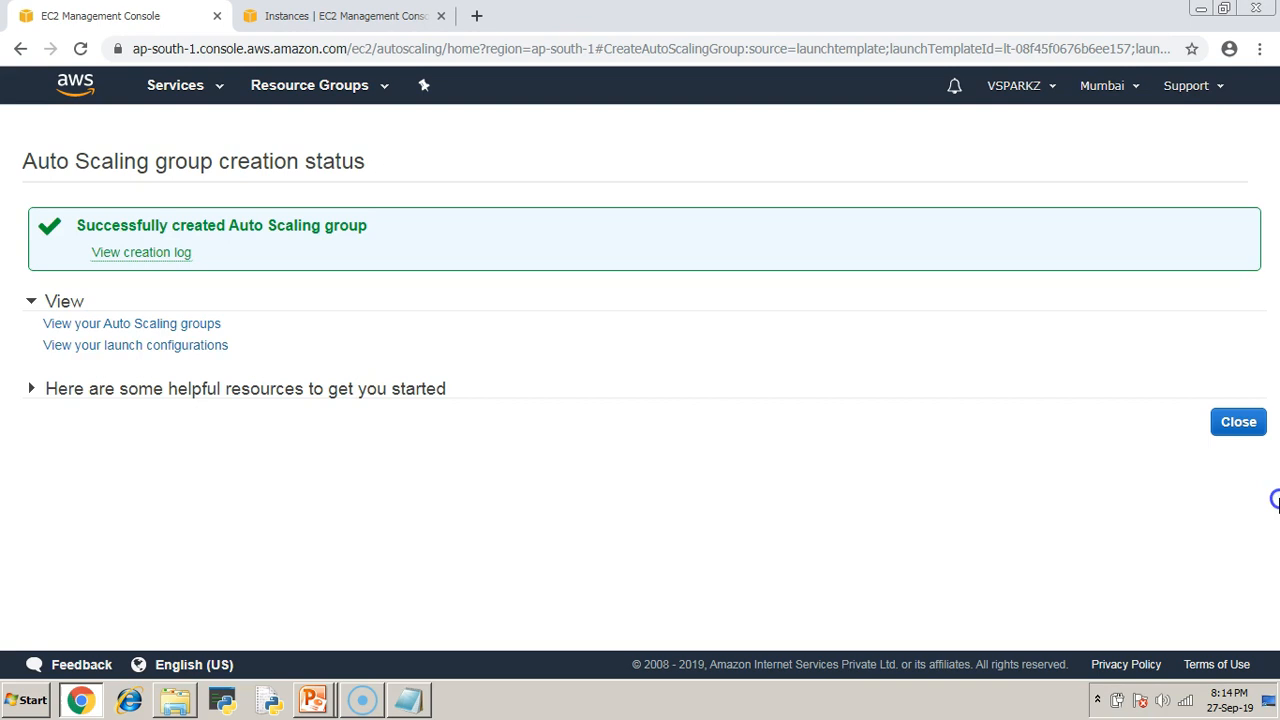
pyautogui.click(1238, 421)
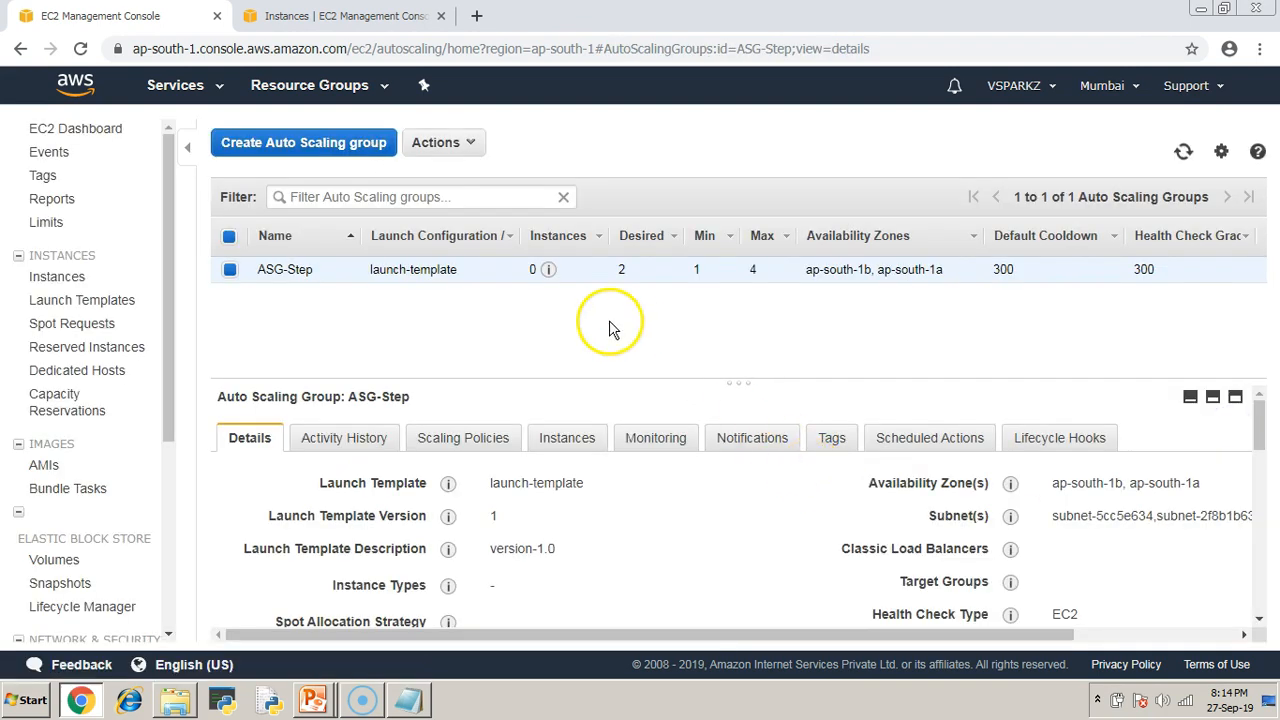
# Verify the two new step-tagged instances from ASG-Step are running.
pyautogui.click(1180, 155)
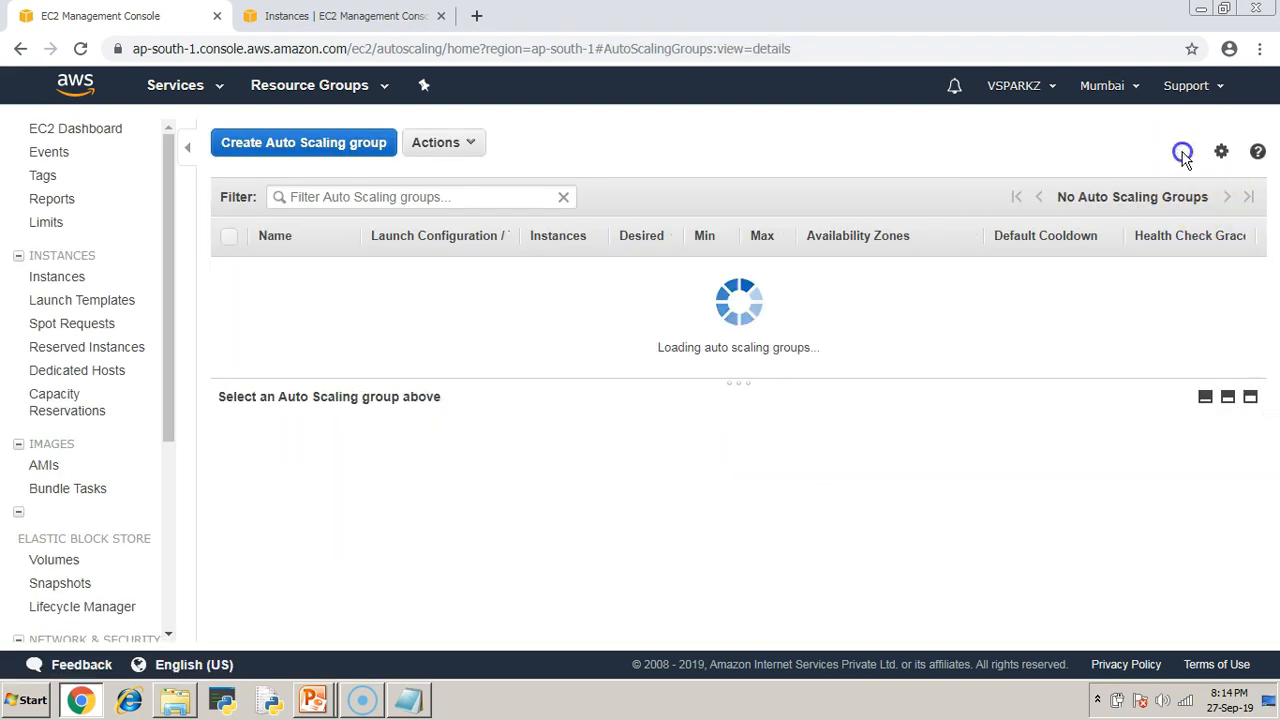
pyautogui.click(1182, 155)
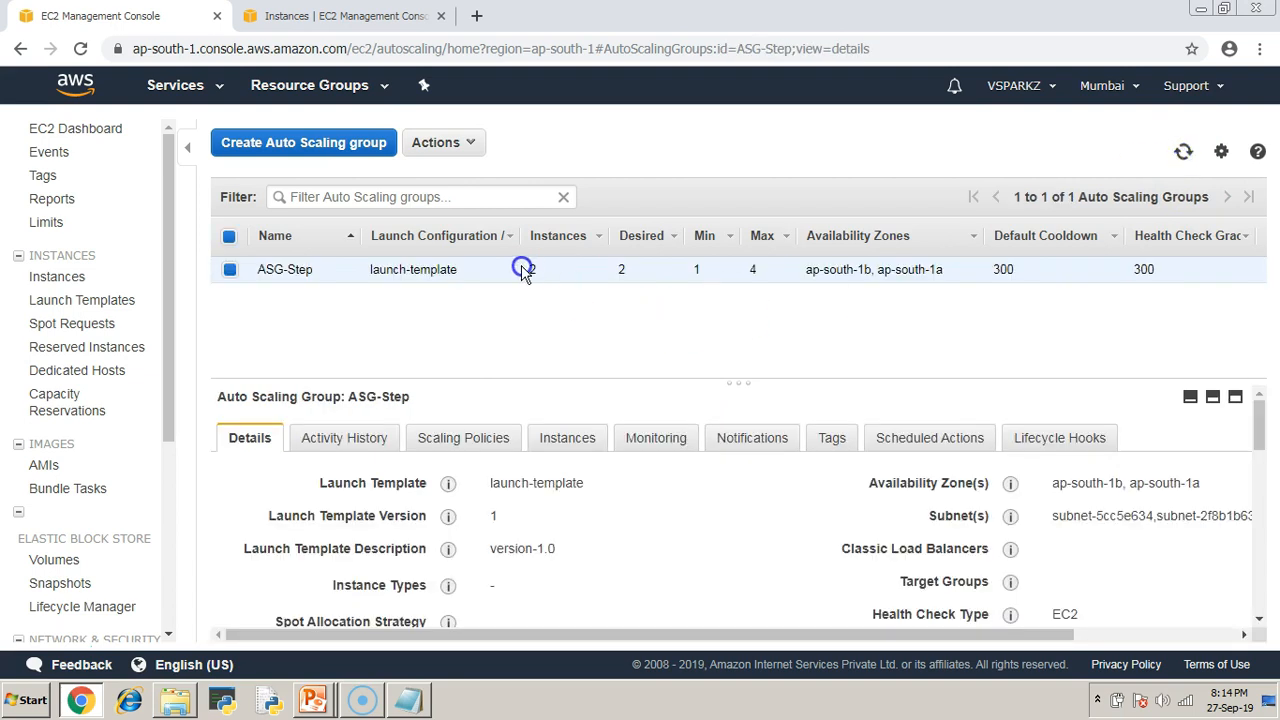
pyautogui.click(345, 16)
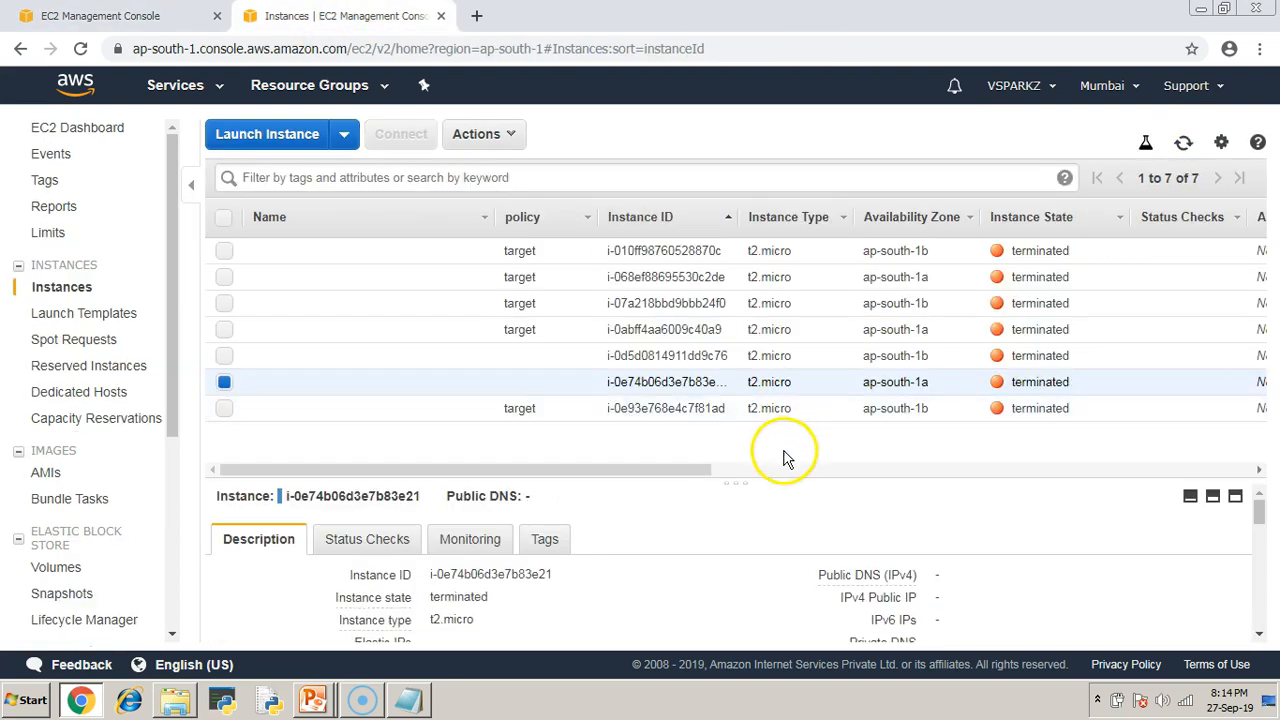
pyautogui.moveTo(737, 477); pyautogui.dragTo(741, 591)
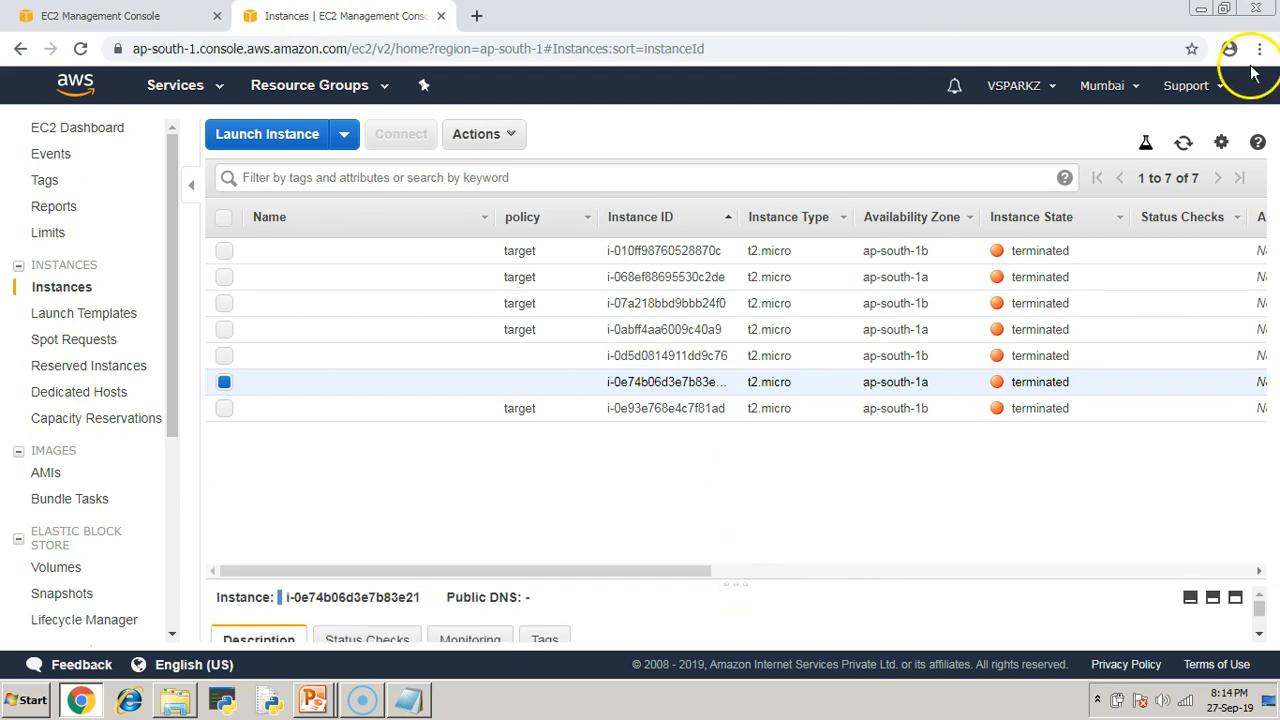
pyautogui.click(1184, 143)
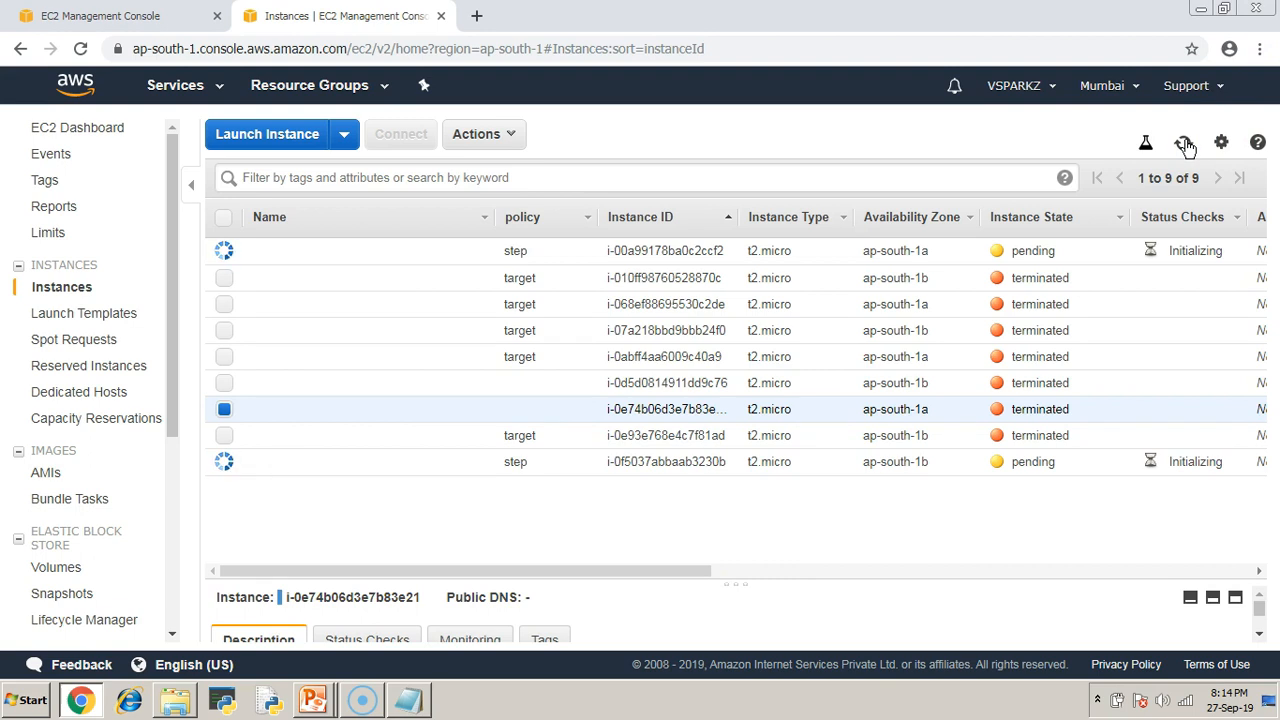
pyautogui.click(560, 220)
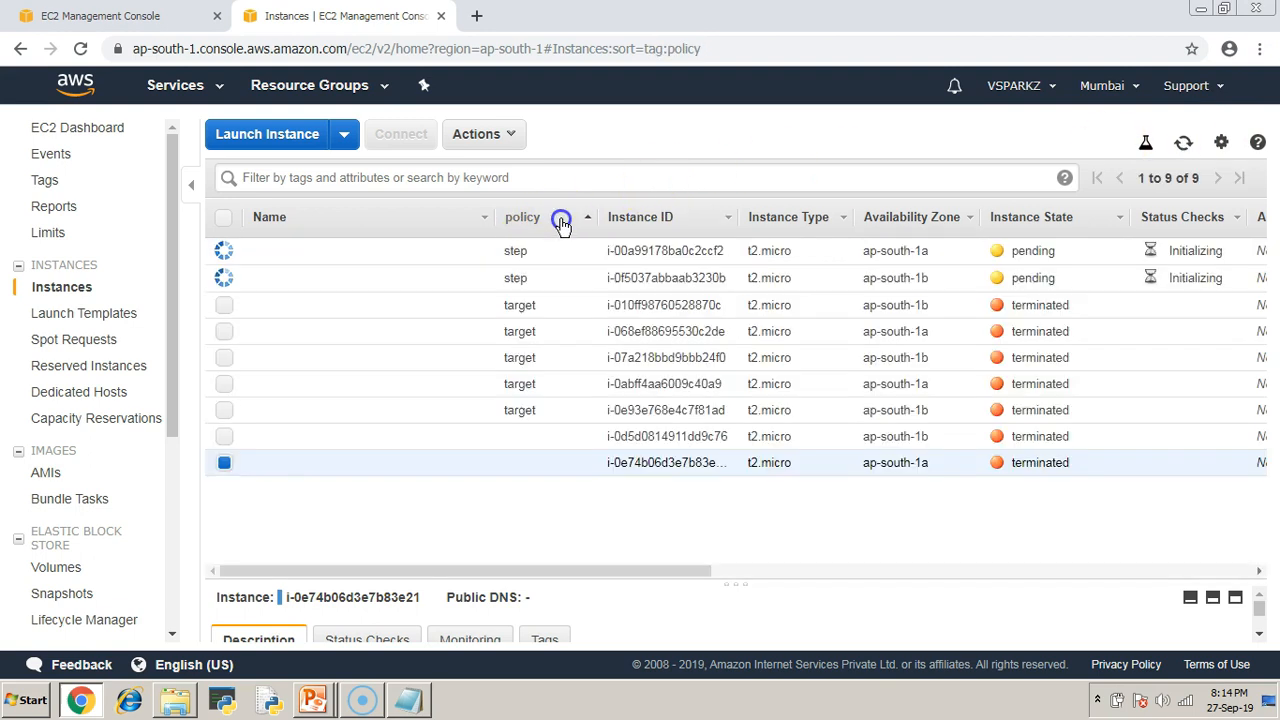
pyautogui.click(224, 462)
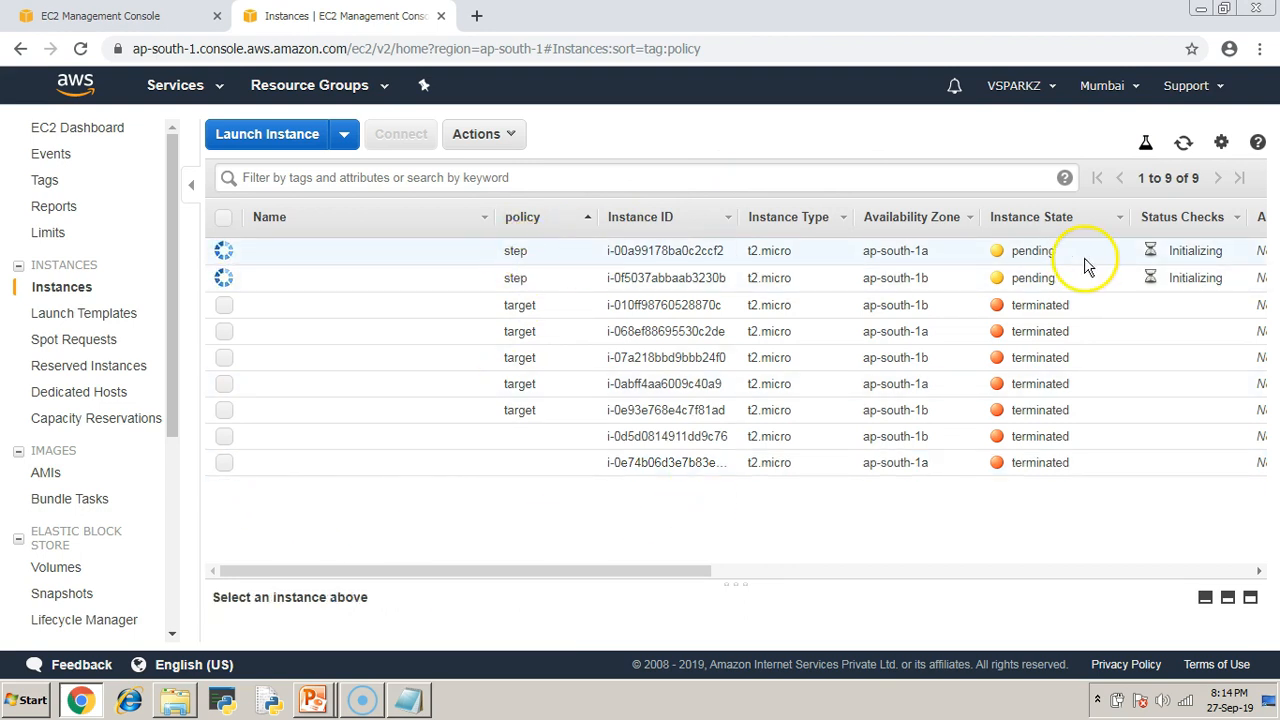
pyautogui.click(1183, 142)
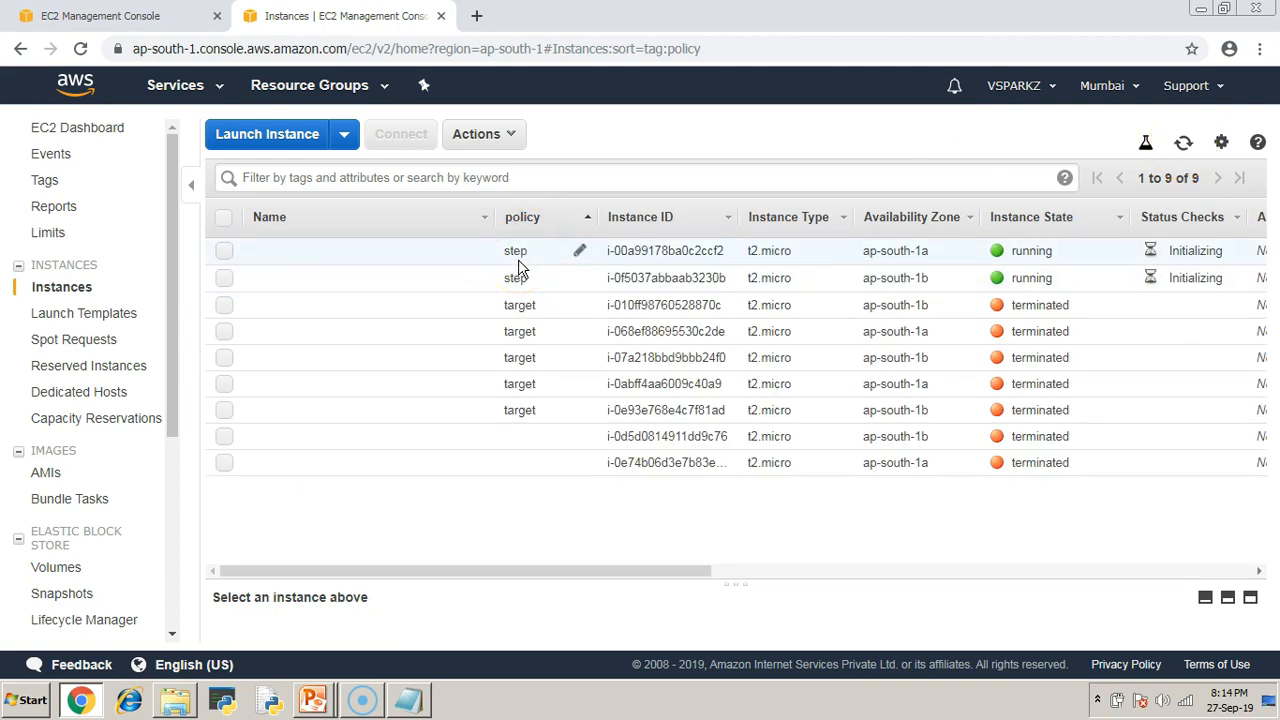
pyautogui.hotkey('ctrl', 'Tab')
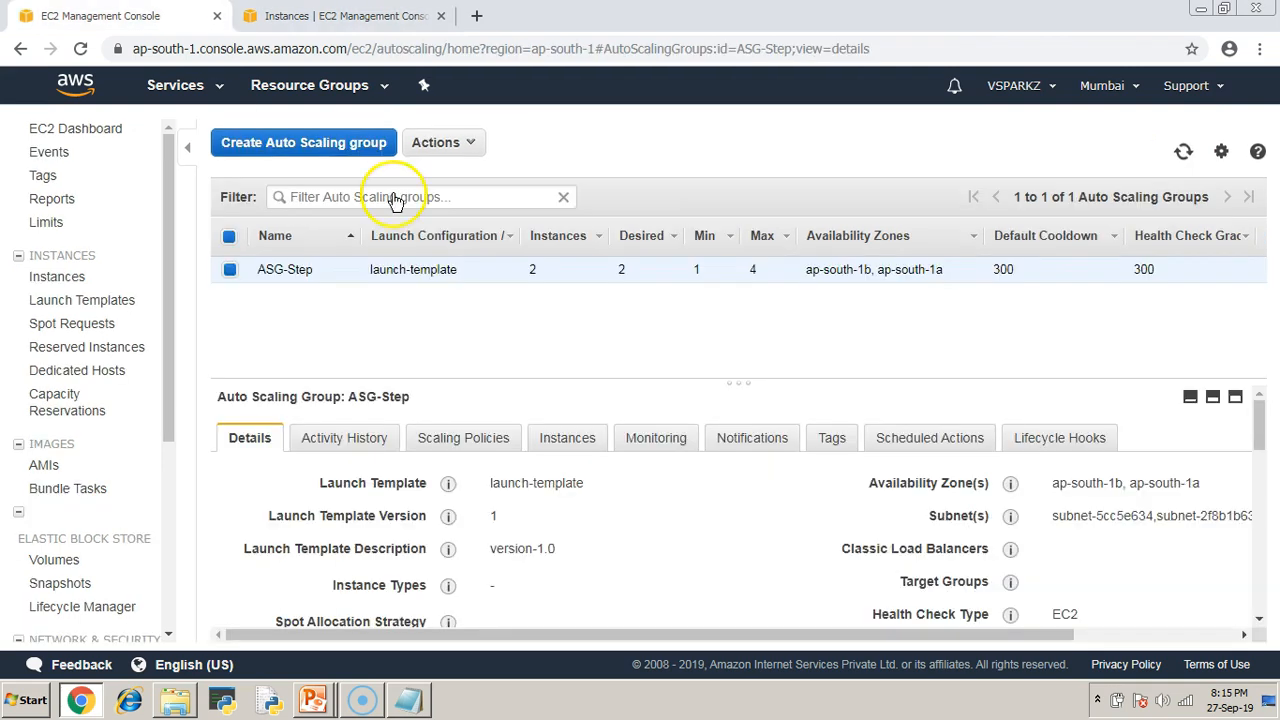
# Refresh the group list and paste the 'wait for Target scaling policy' note as a new line.
pyautogui.click(1183, 151)
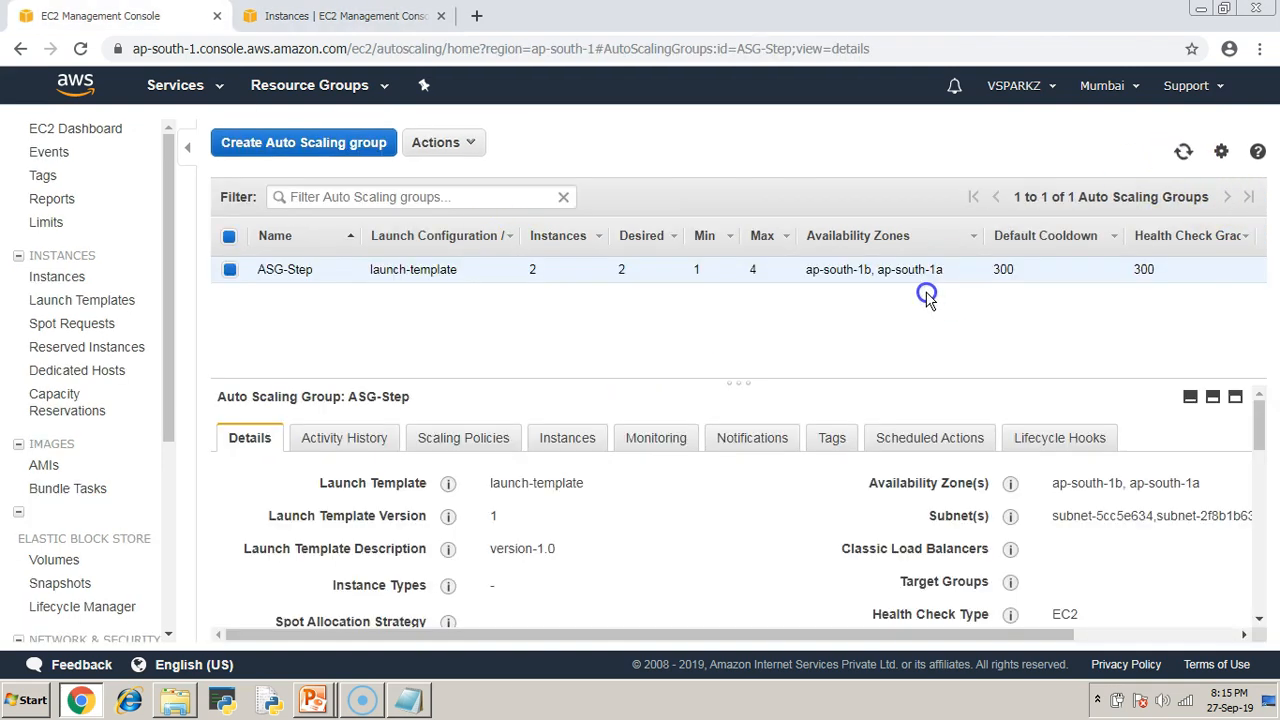
pyautogui.click(408, 700)
pyautogui.click(487, 390)
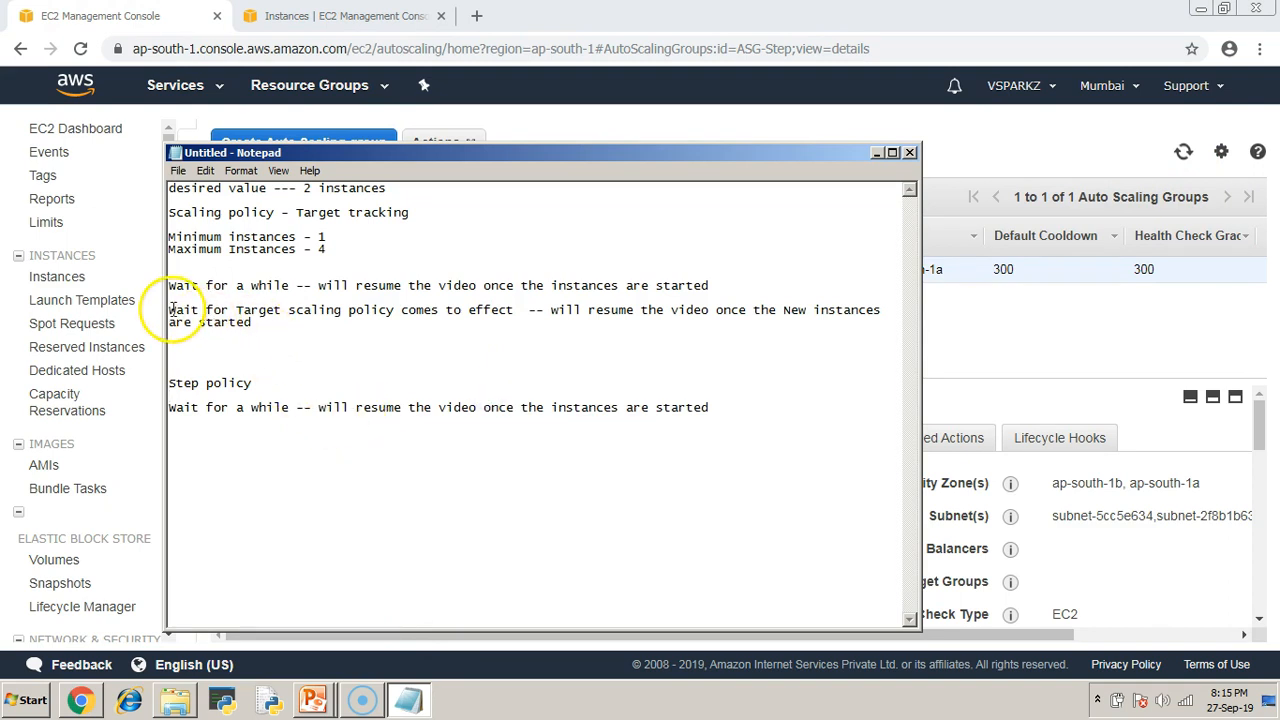
pyautogui.moveTo(168, 310); pyautogui.dragTo(258, 328)
pyautogui.hotkey('ctrl', 'c')
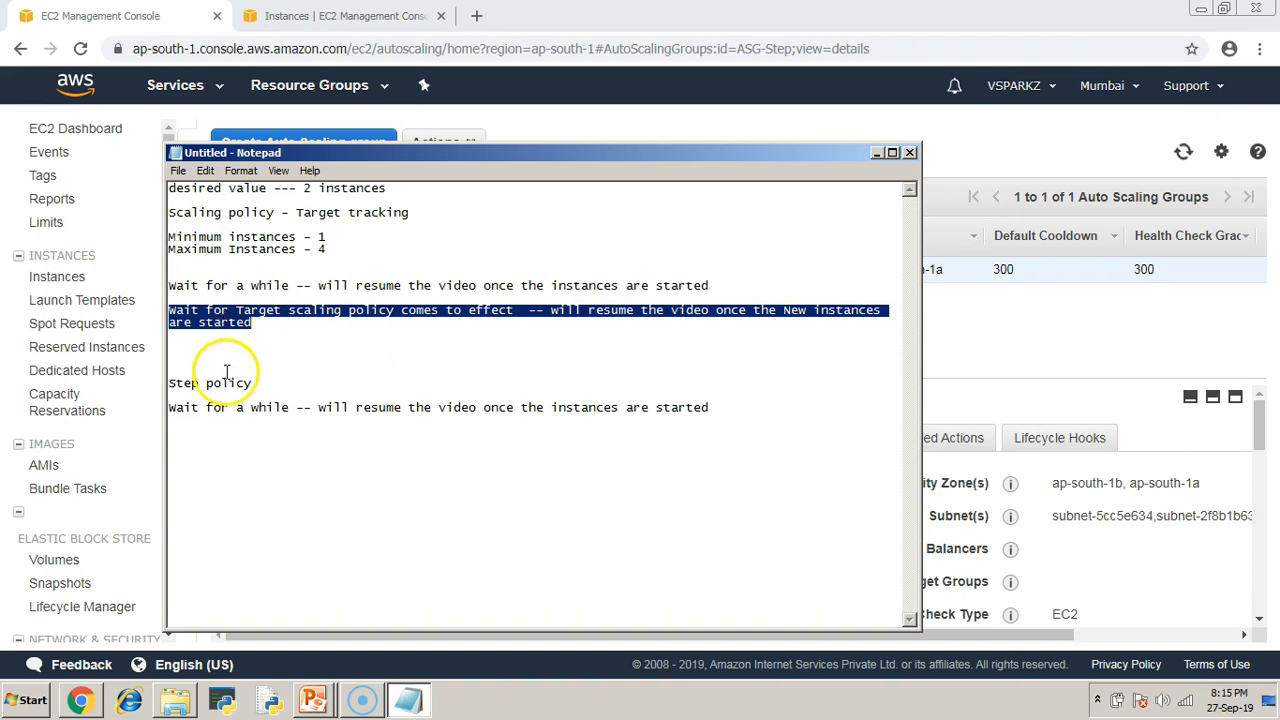
pyautogui.click(196, 440)
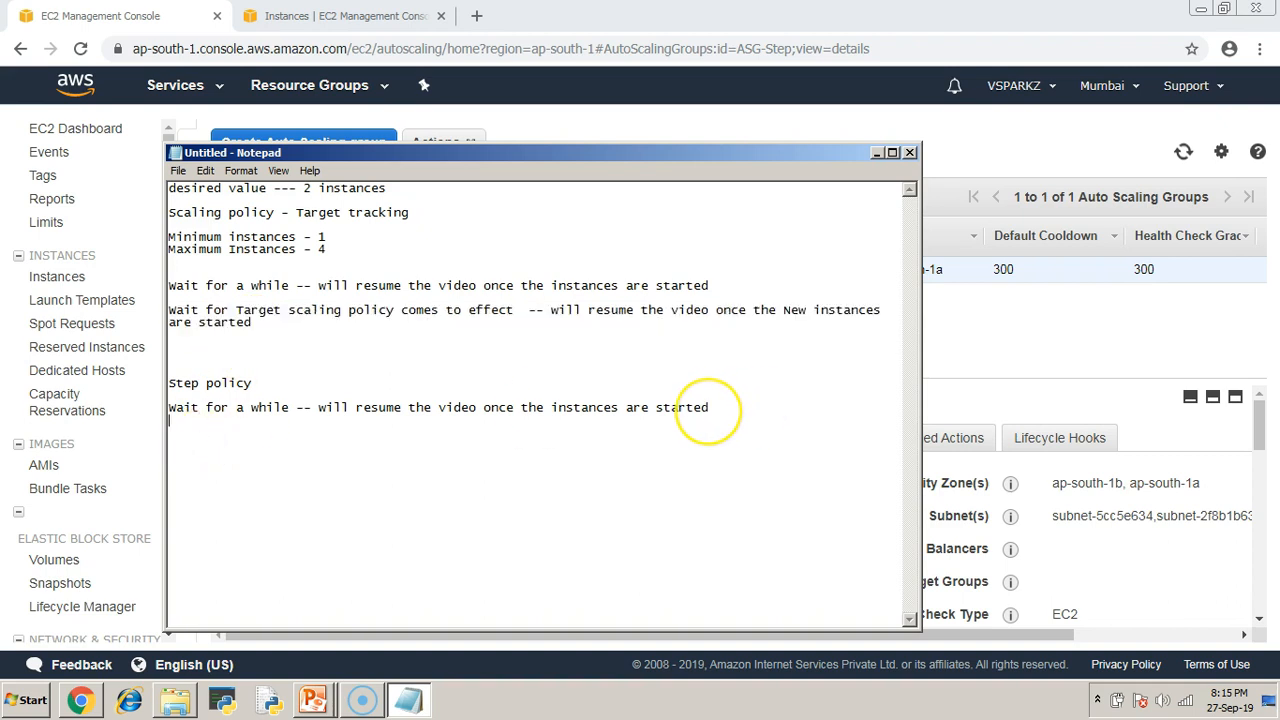
pyautogui.press('Return')
pyautogui.press('Return')
pyautogui.hotkey('ctrl', 'v')
# Change Target to Step in the pasted note and minimize Notepad.
pyautogui.click(280, 446)
pyautogui.press('BackSpace')
pyautogui.press('BackSpace')
pyautogui.press('BackSpace')
pyautogui.press('BackSpace')
pyautogui.press('BackSpace')
pyautogui.press('BackSpace')
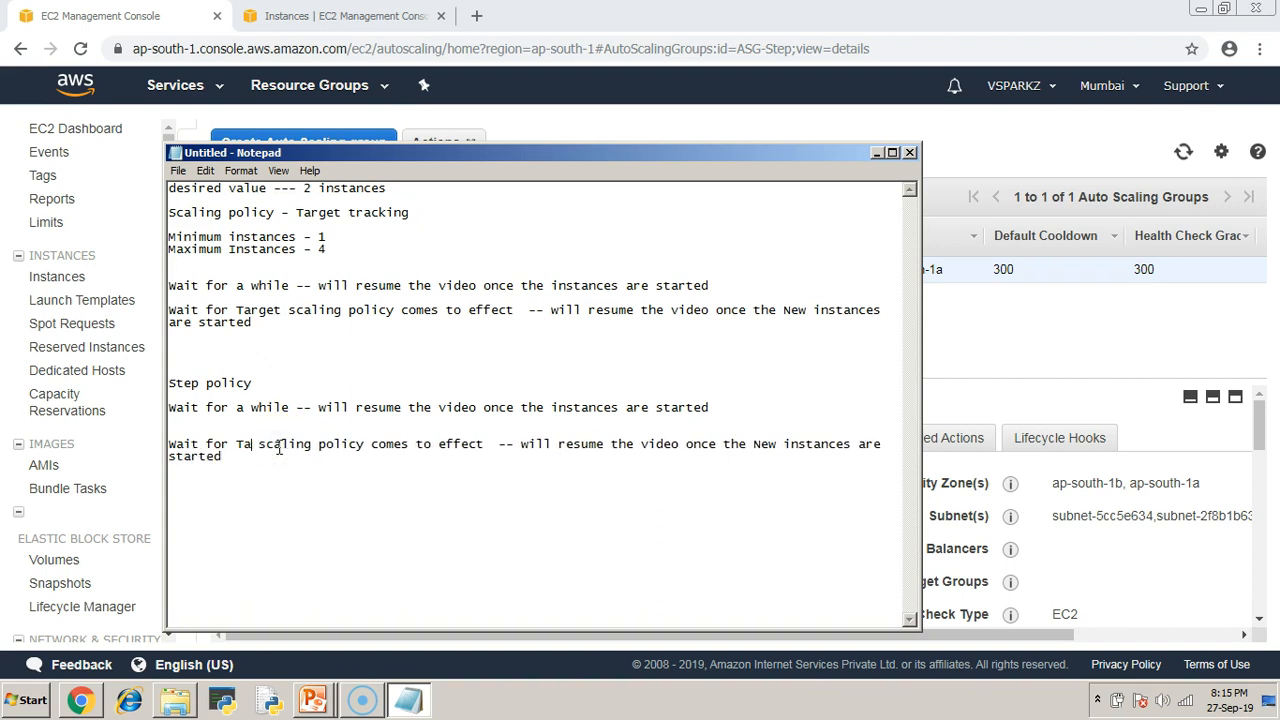
pyautogui.write('Step')
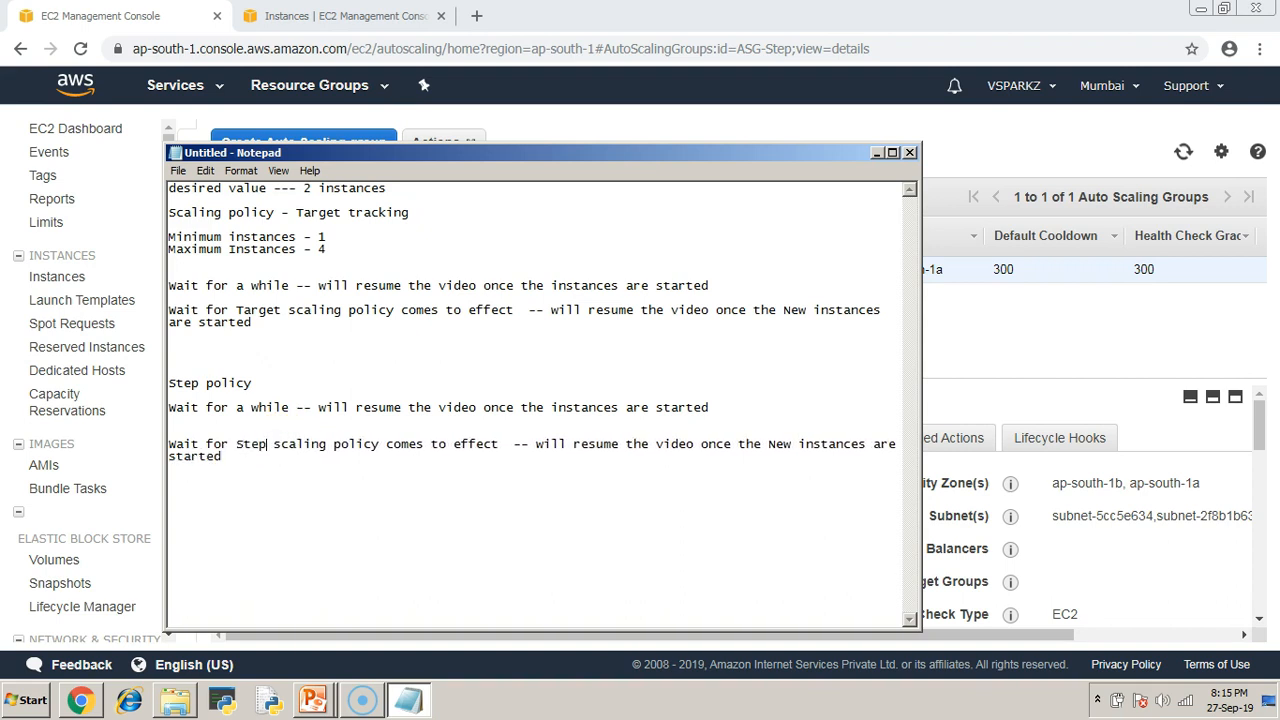
pyautogui.moveTo(537, 457); pyautogui.dragTo(540, 446)
pyautogui.click(205, 443)
pyautogui.moveTo(197, 443); pyautogui.dragTo(514, 468)
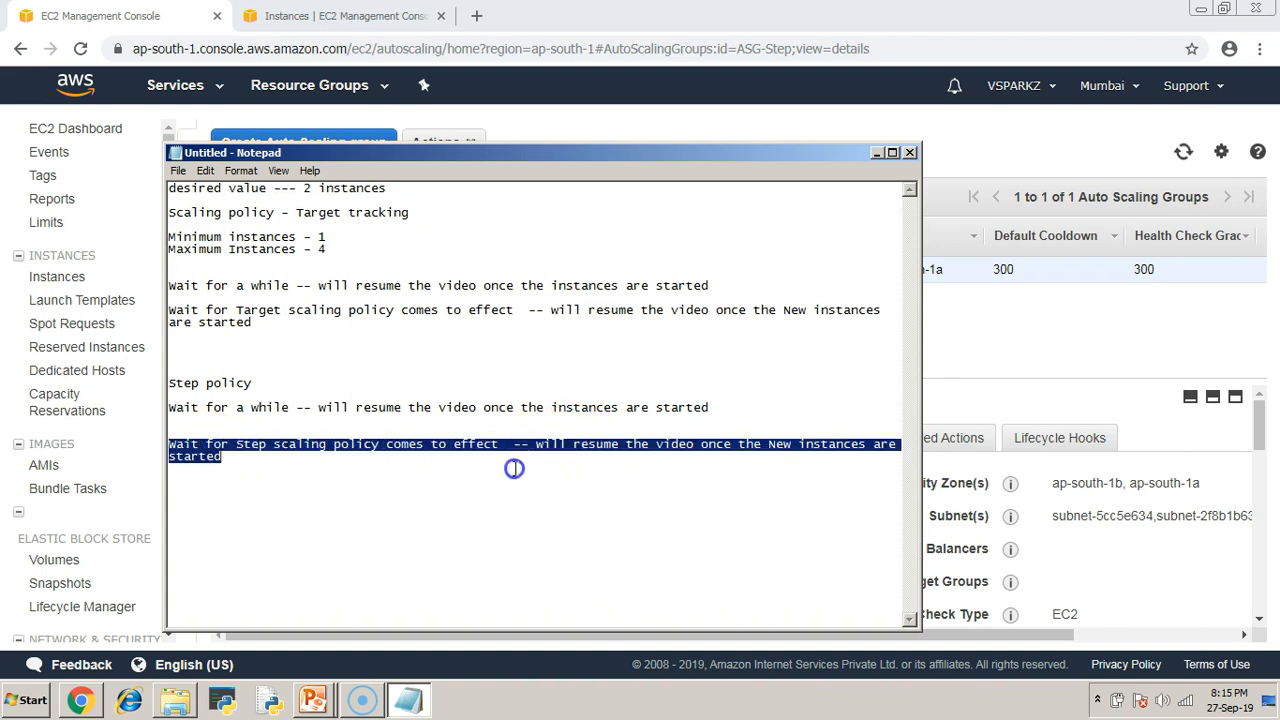
pyautogui.click(513, 518)
pyautogui.click(876, 152)
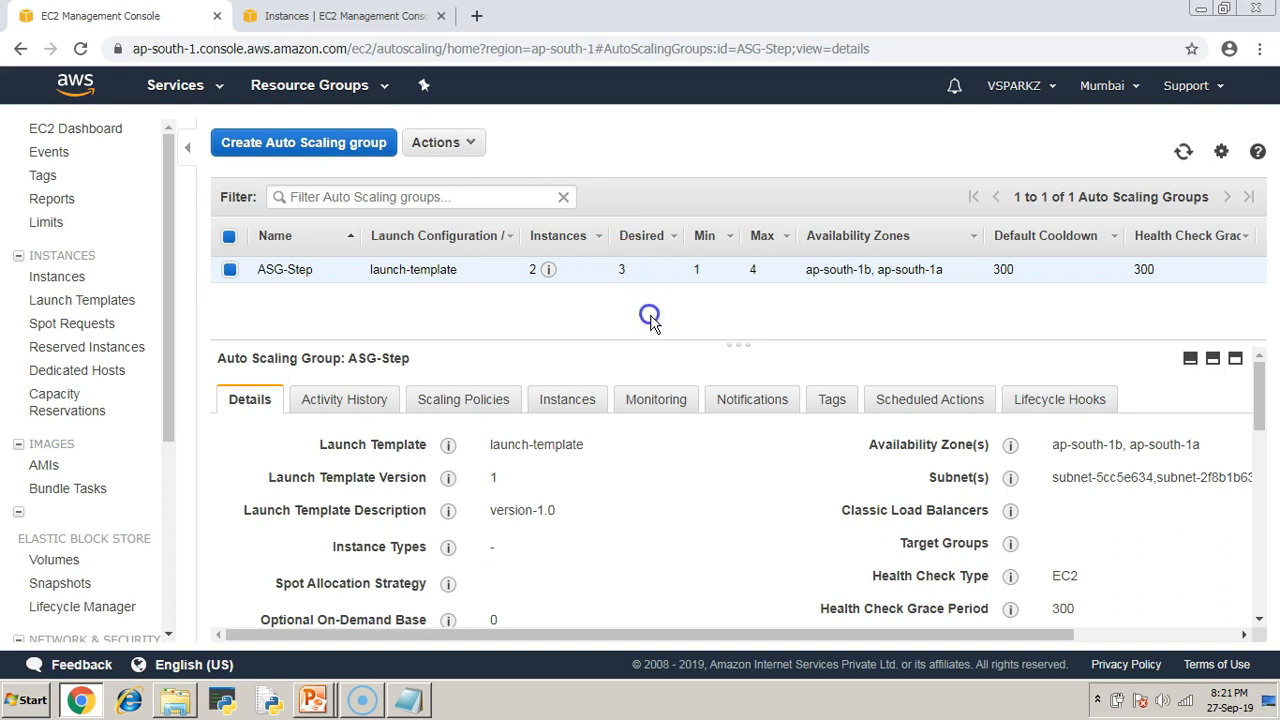
# Refresh groups and instances to confirm ASG-Step now has 3 instances, desired 3.
pyautogui.click(1183, 154)
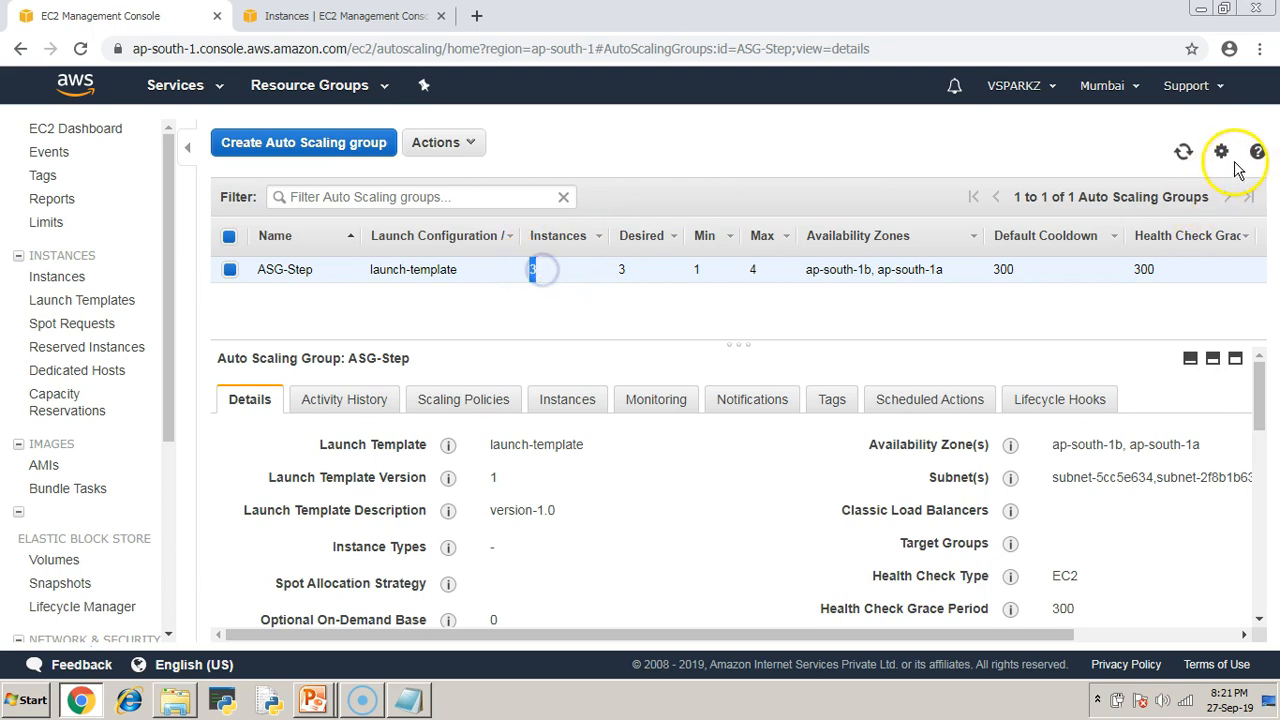
pyautogui.click(1183, 151)
pyautogui.click(330, 16)
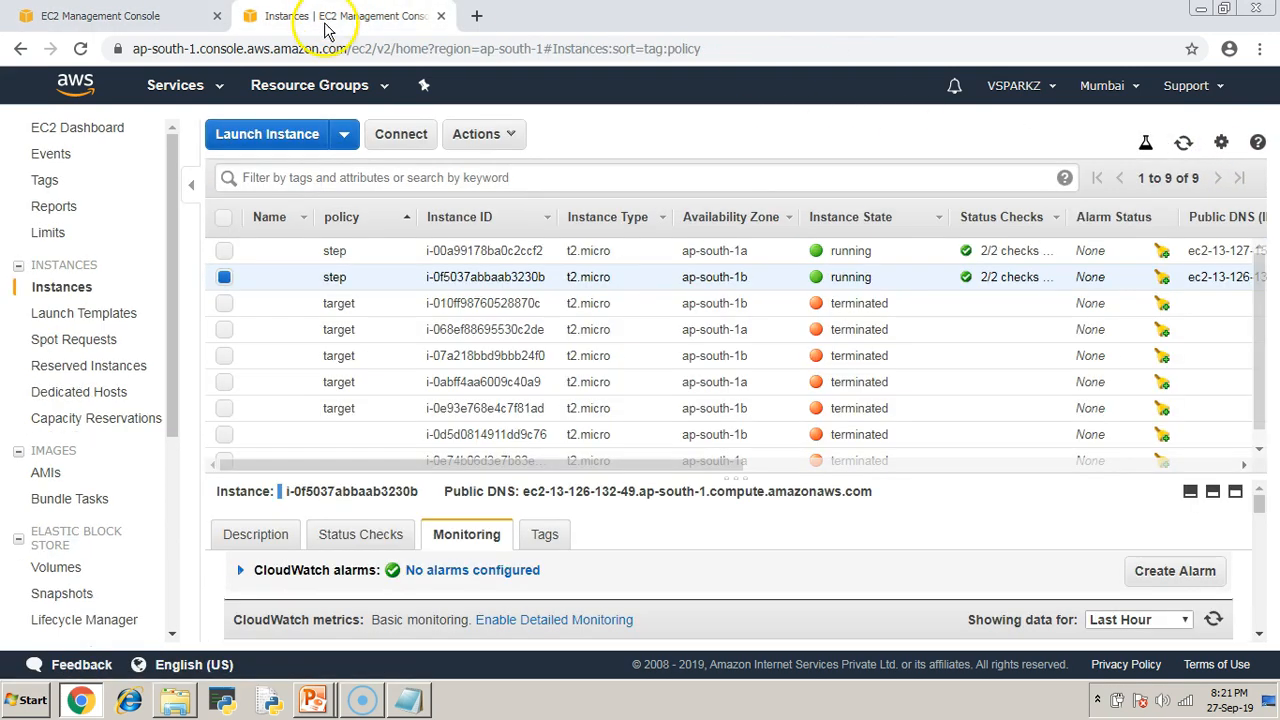
pyautogui.click(1183, 145)
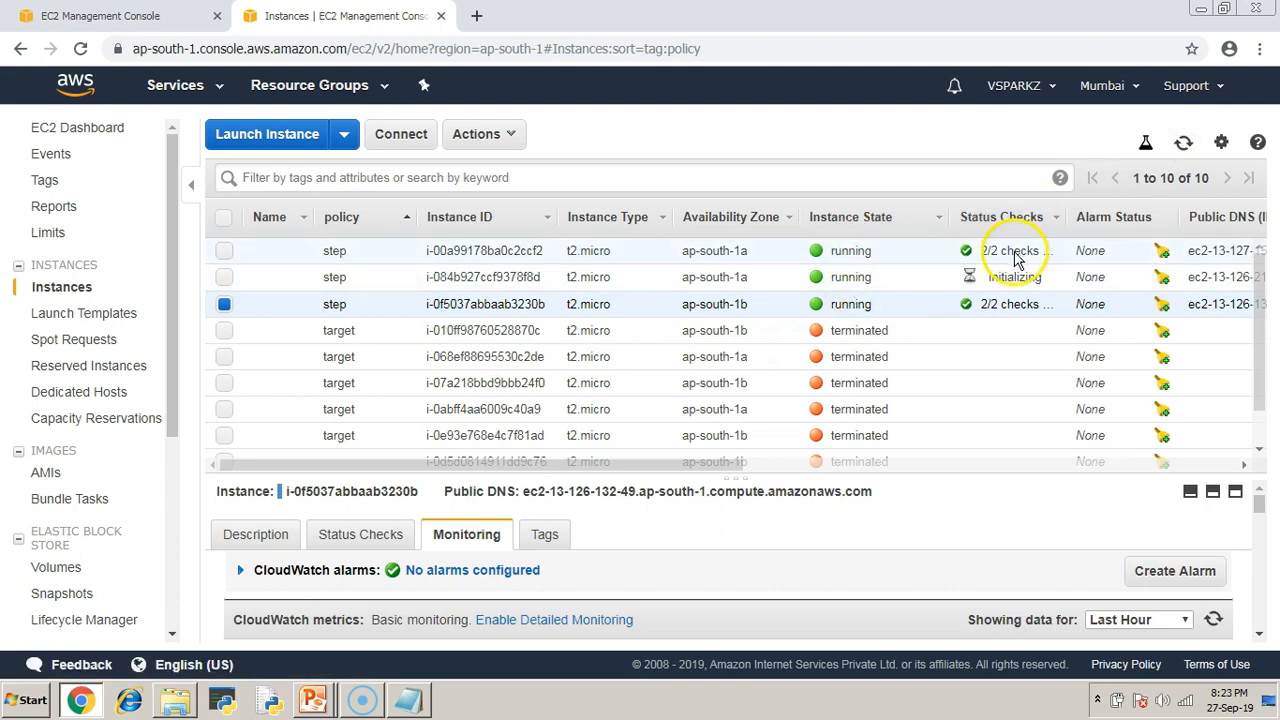
pyautogui.click(1186, 143)
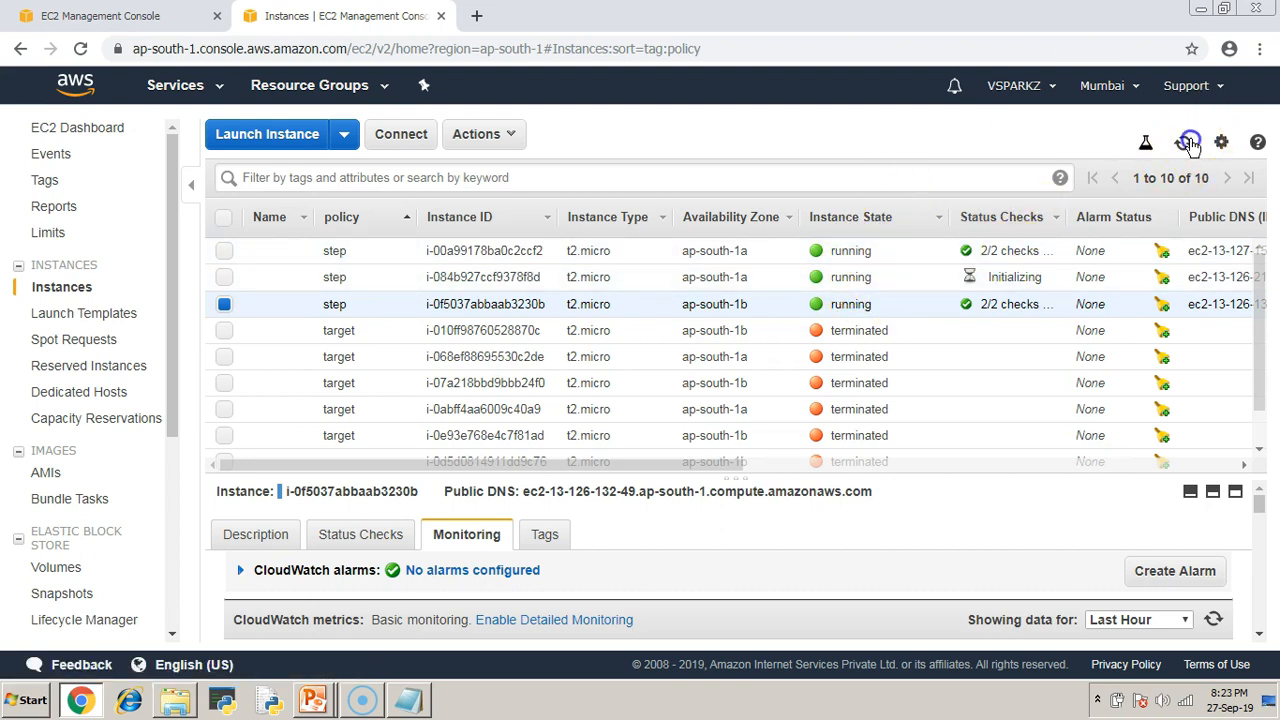
pyautogui.click(145, 16)
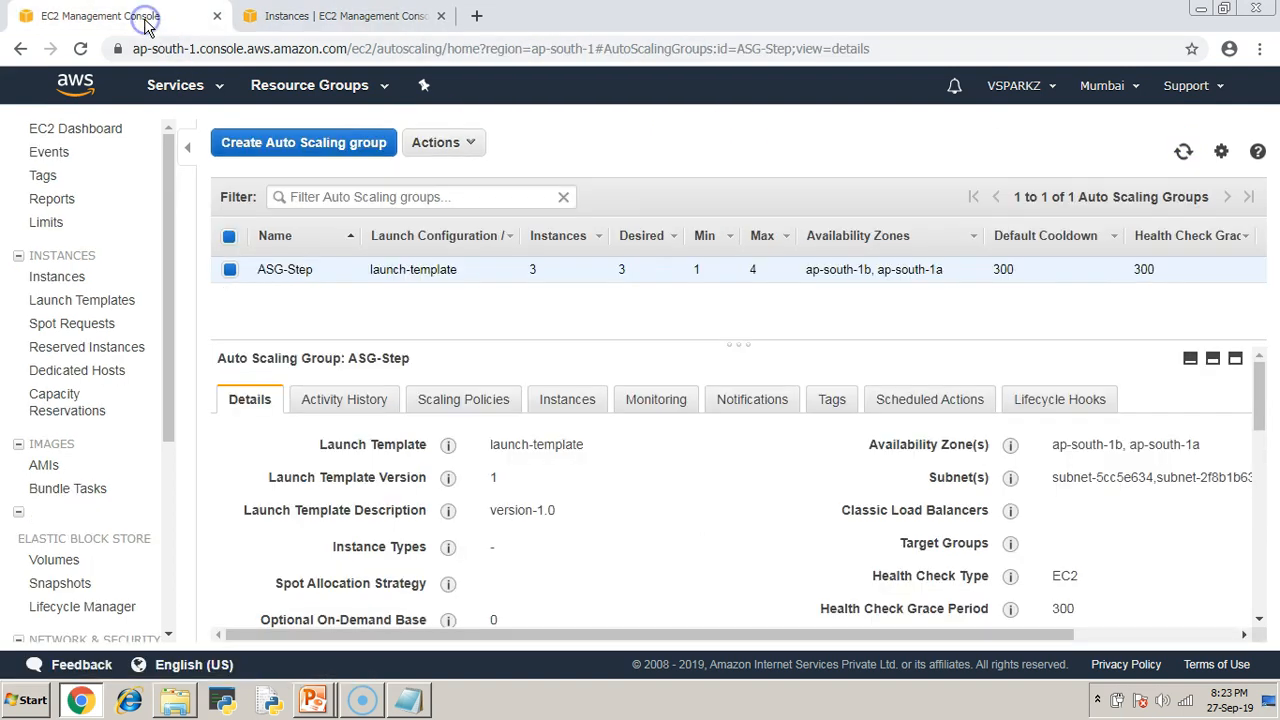
pyautogui.moveTo(514, 280); pyautogui.dragTo(638, 278)
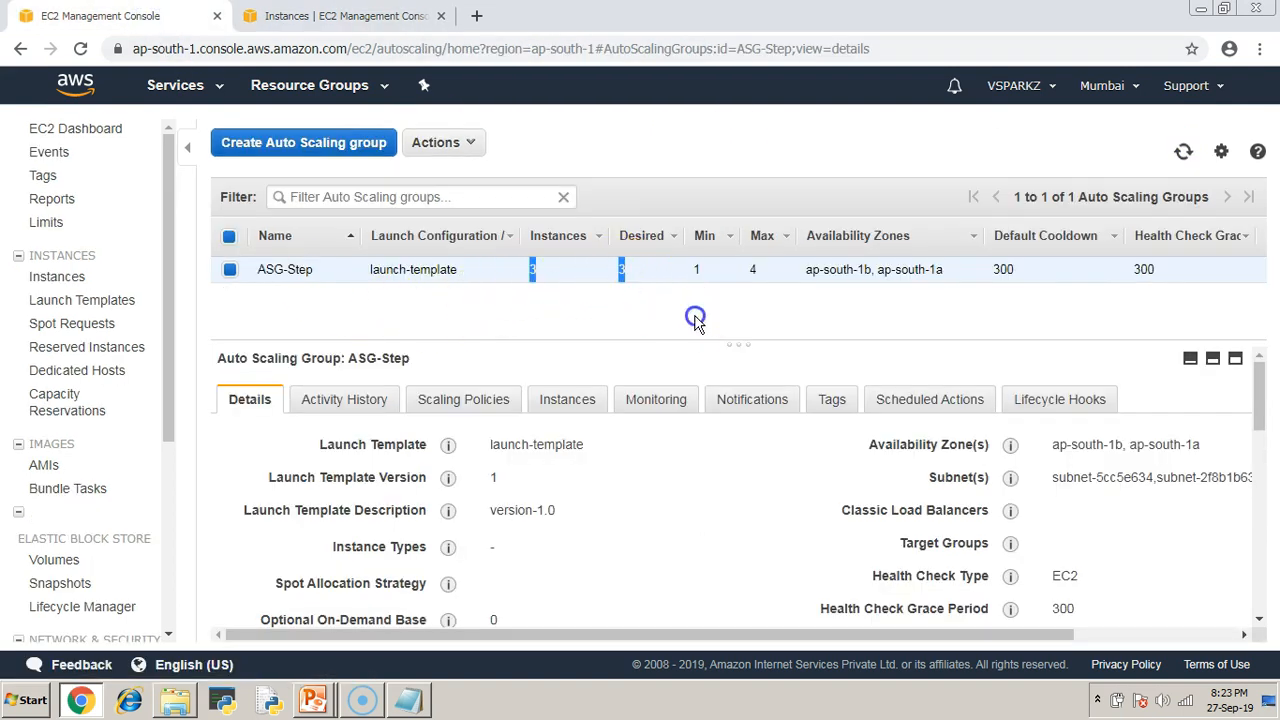
pyautogui.click(410, 699)
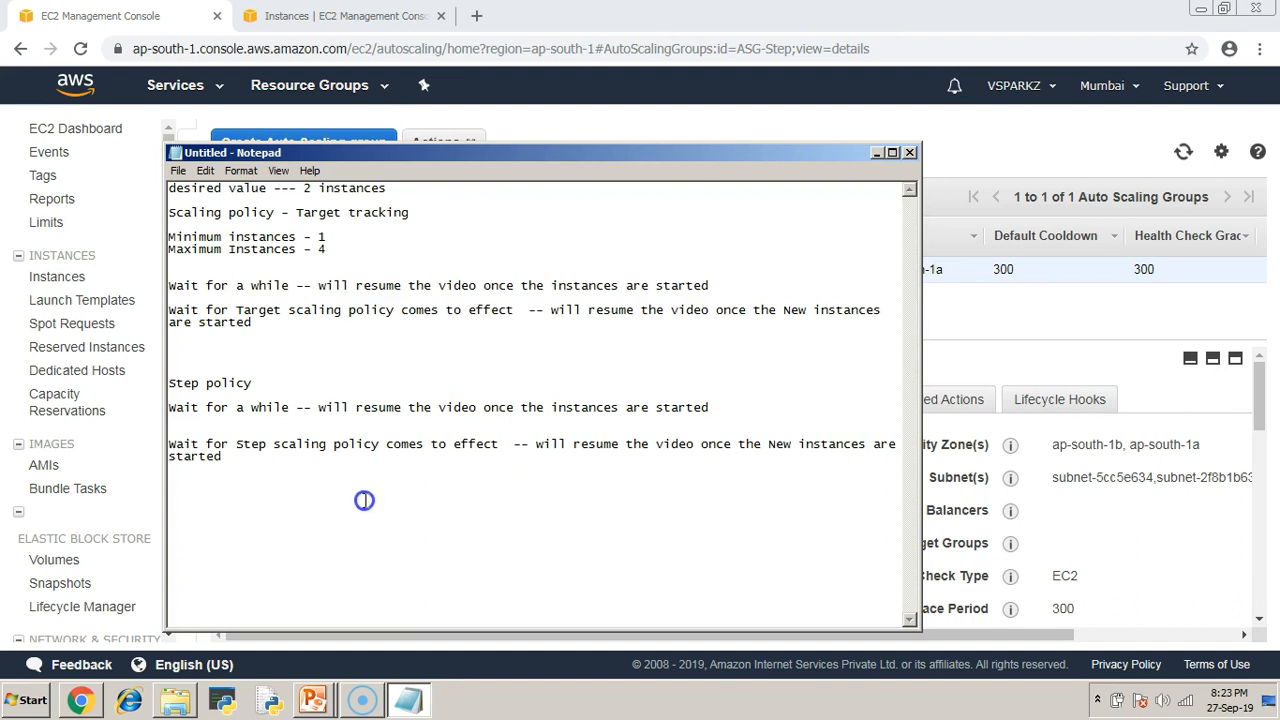
# Paste a copy of the step scaling wait note on a new last line.
pyautogui.moveTo(240, 460); pyautogui.dragTo(166, 440)
pyautogui.hotkey('ctrl', 'c')
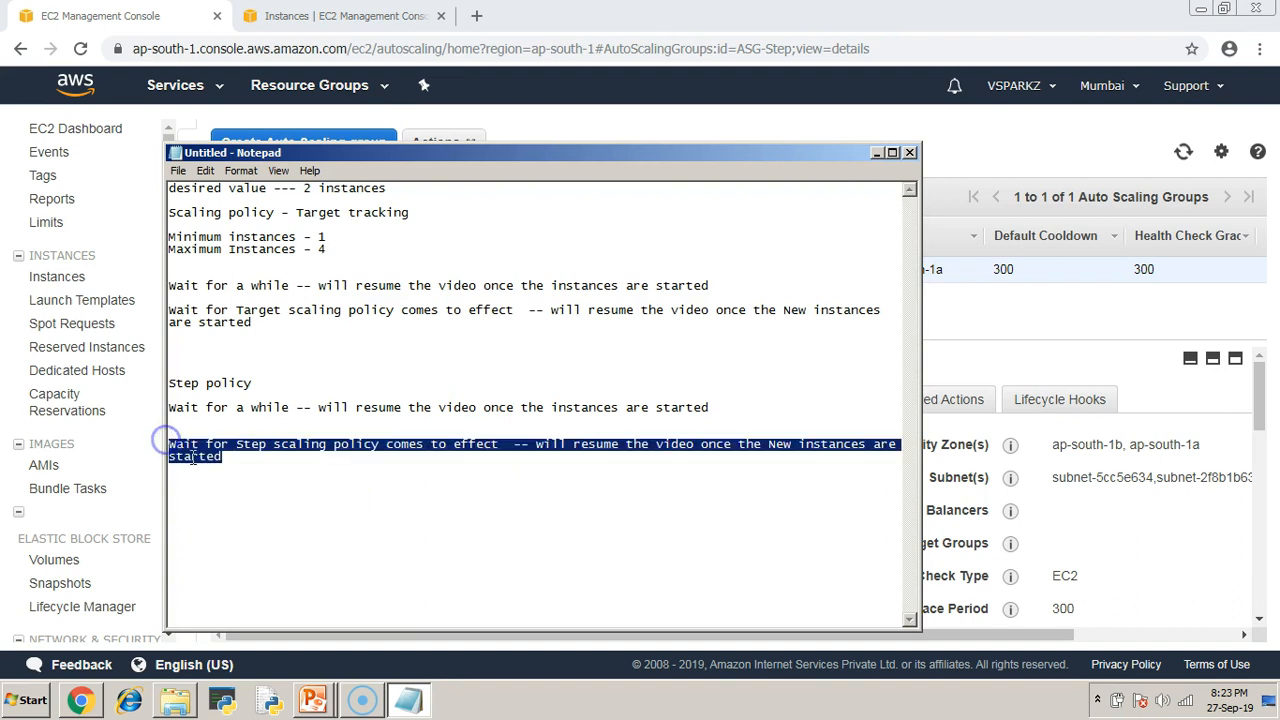
pyautogui.click(234, 510)
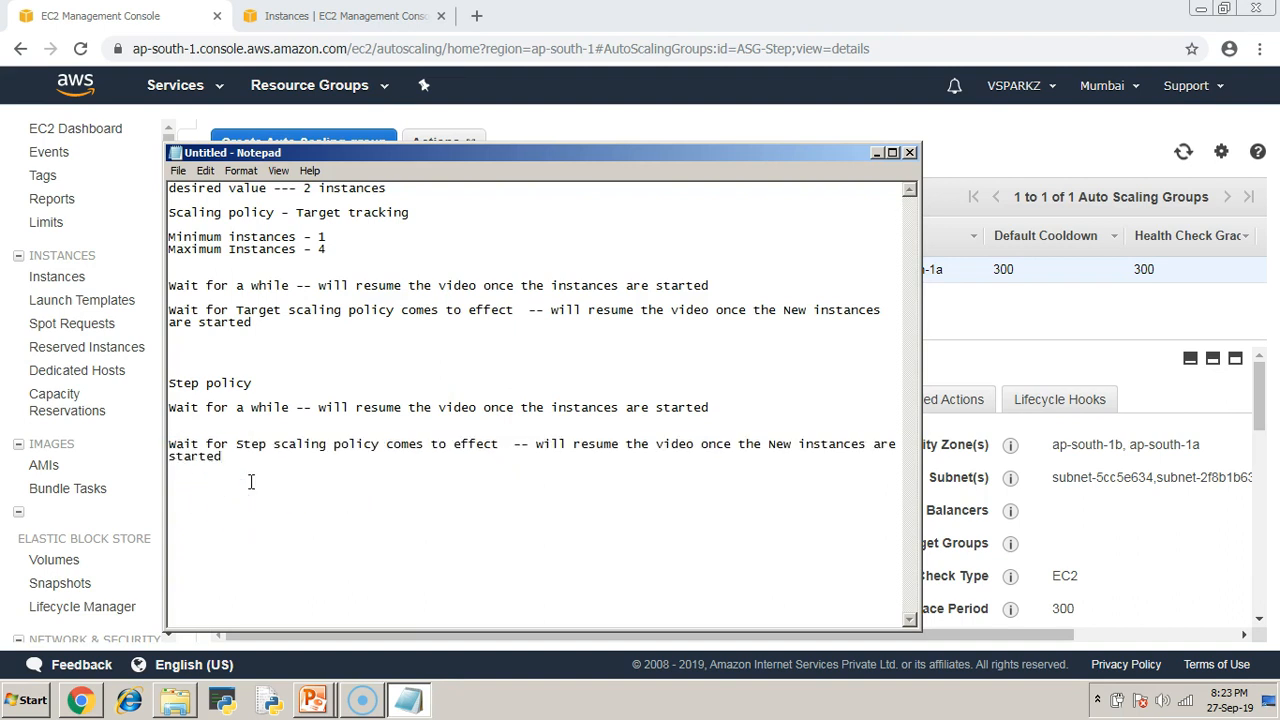
pyautogui.press('Return')
pyautogui.hotkey('ctrl', 'v')
pyautogui.click(234, 502)
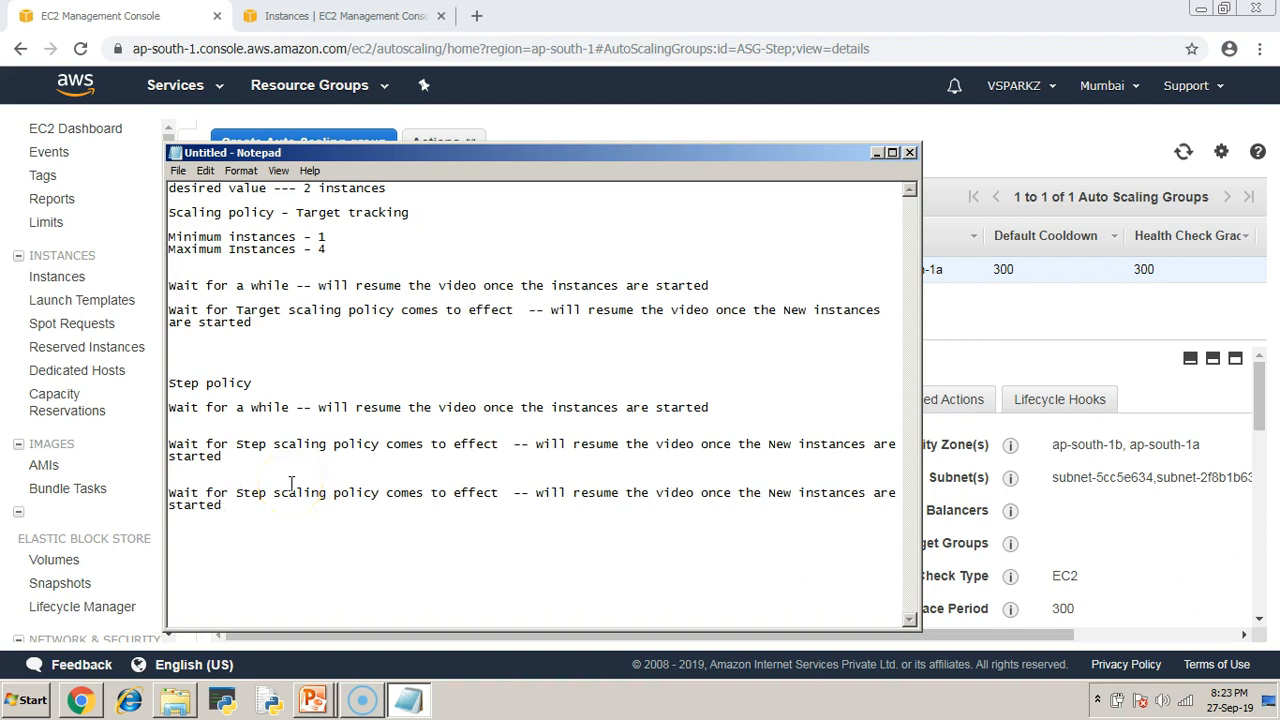
# Edit the copy to read 'Wait for Next Step count /Cycle' and minimize Notepad.
pyautogui.click(236, 492)
pyautogui.write('Next')
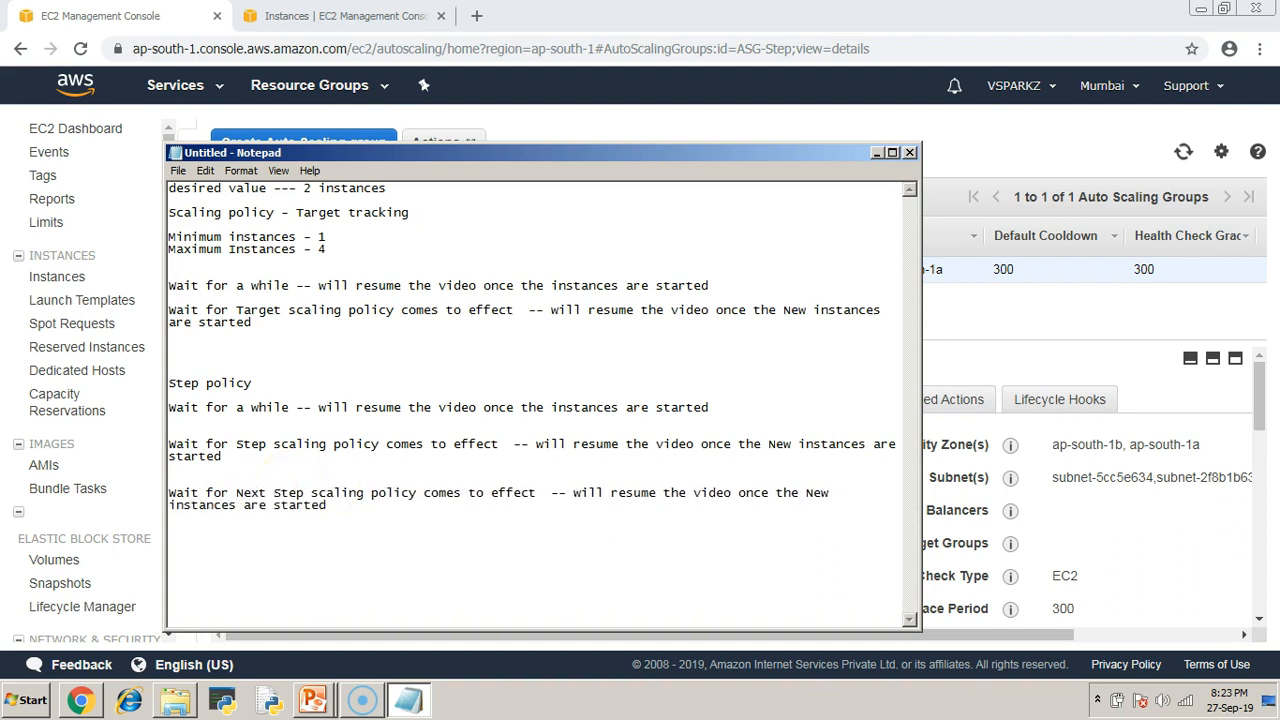
pyautogui.press('Delete')
pyautogui.press('Delete')
pyautogui.press('Delete')
pyautogui.press('Delete')
pyautogui.press('Delete')
pyautogui.press('Delete')
pyautogui.press('Delete')
pyautogui.press('Delete')
pyautogui.press('Delete')
pyautogui.press('Delete')
pyautogui.press('Delete')
pyautogui.press('Delete')
pyautogui.press('Delete')
pyautogui.press('Delete')
pyautogui.press('Delete')
pyautogui.press('Delete')
pyautogui.press('Delete')
pyautogui.press('Delete')
pyautogui.press('Delete')
pyautogui.press('Delete')
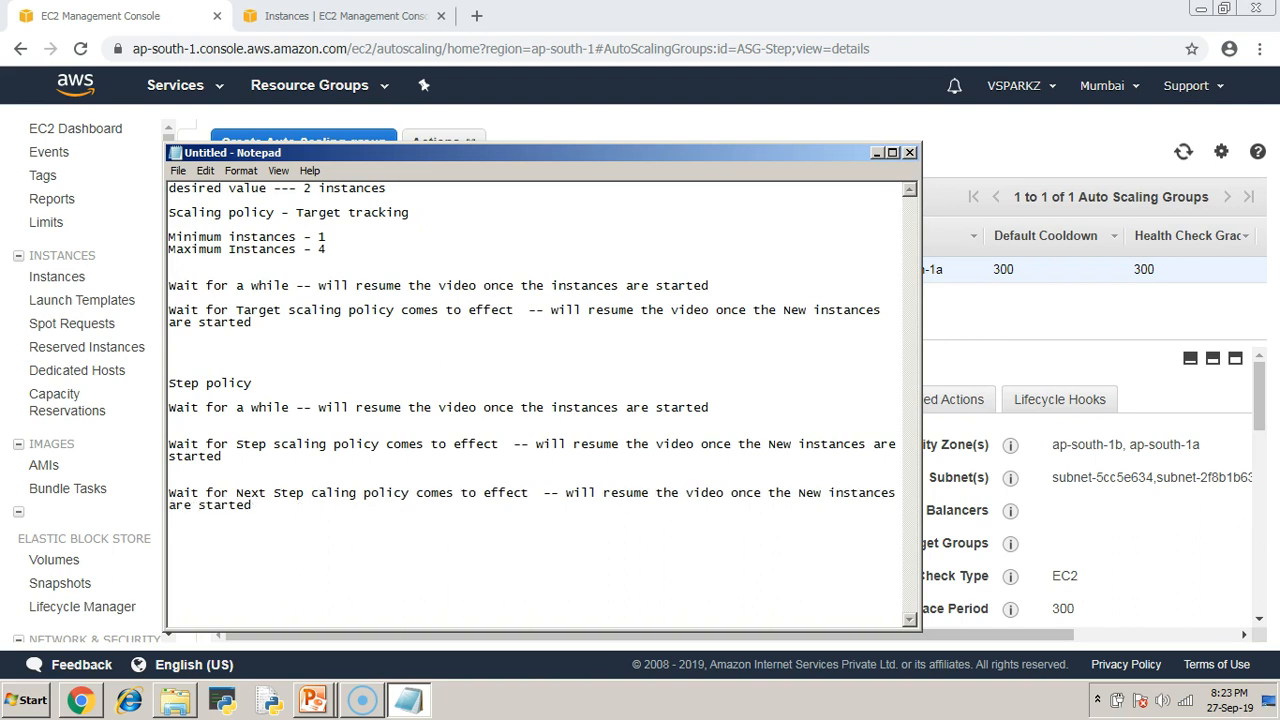
pyautogui.press('Delete')
pyautogui.press('Delete')
pyautogui.press('Delete')
pyautogui.press('Delete')
pyautogui.press('Delete')
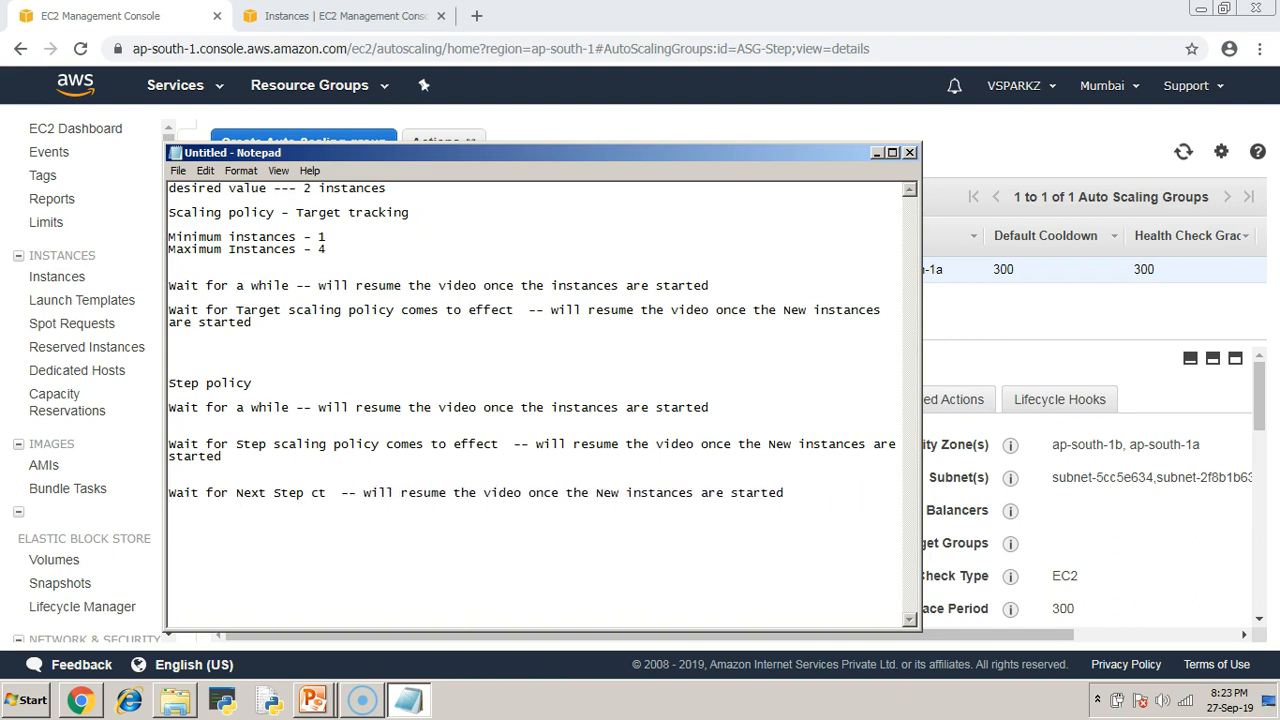
pyautogui.write('count ')
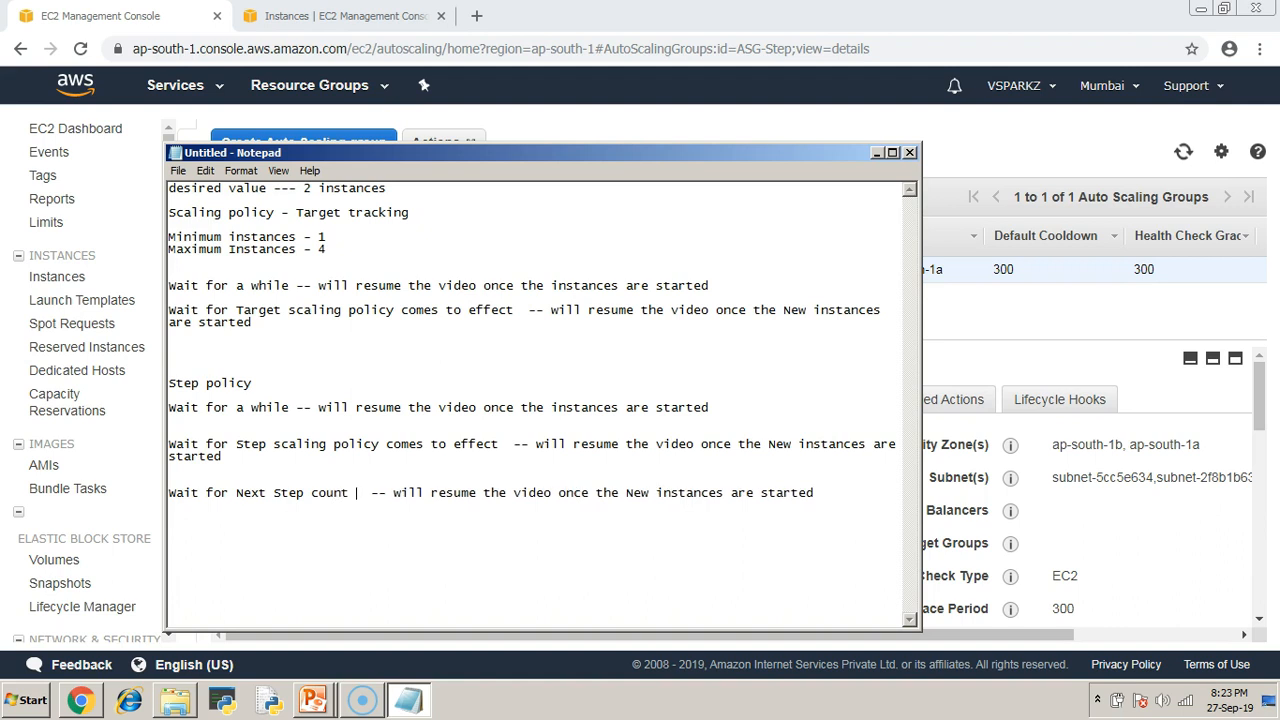
pyautogui.write('/Cycle')
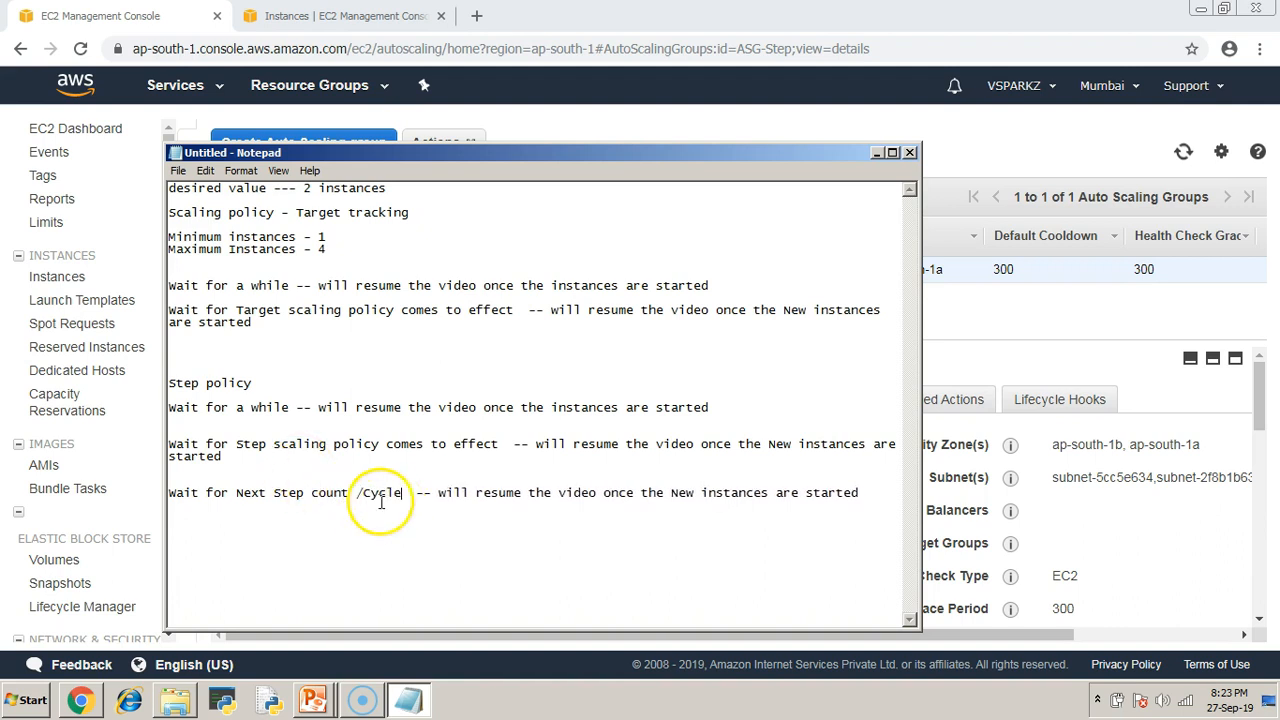
pyautogui.moveTo(432, 493); pyautogui.dragTo(880, 495)
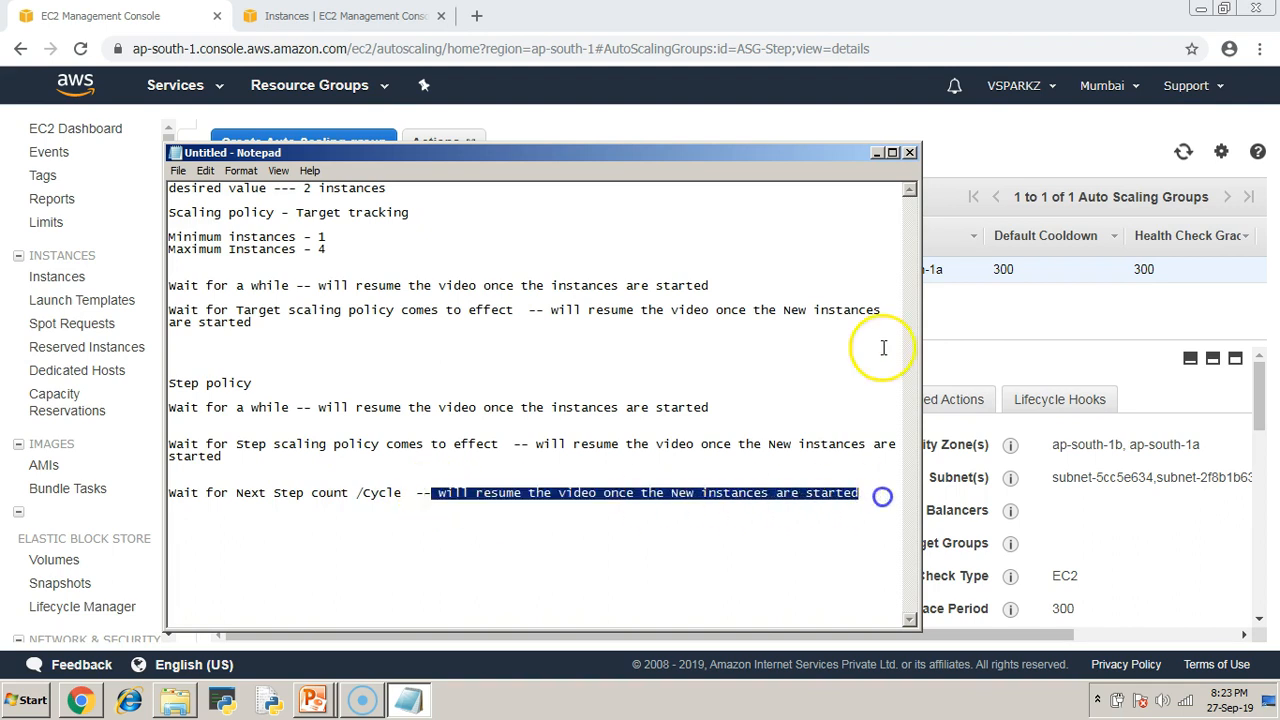
pyautogui.click(877, 154)
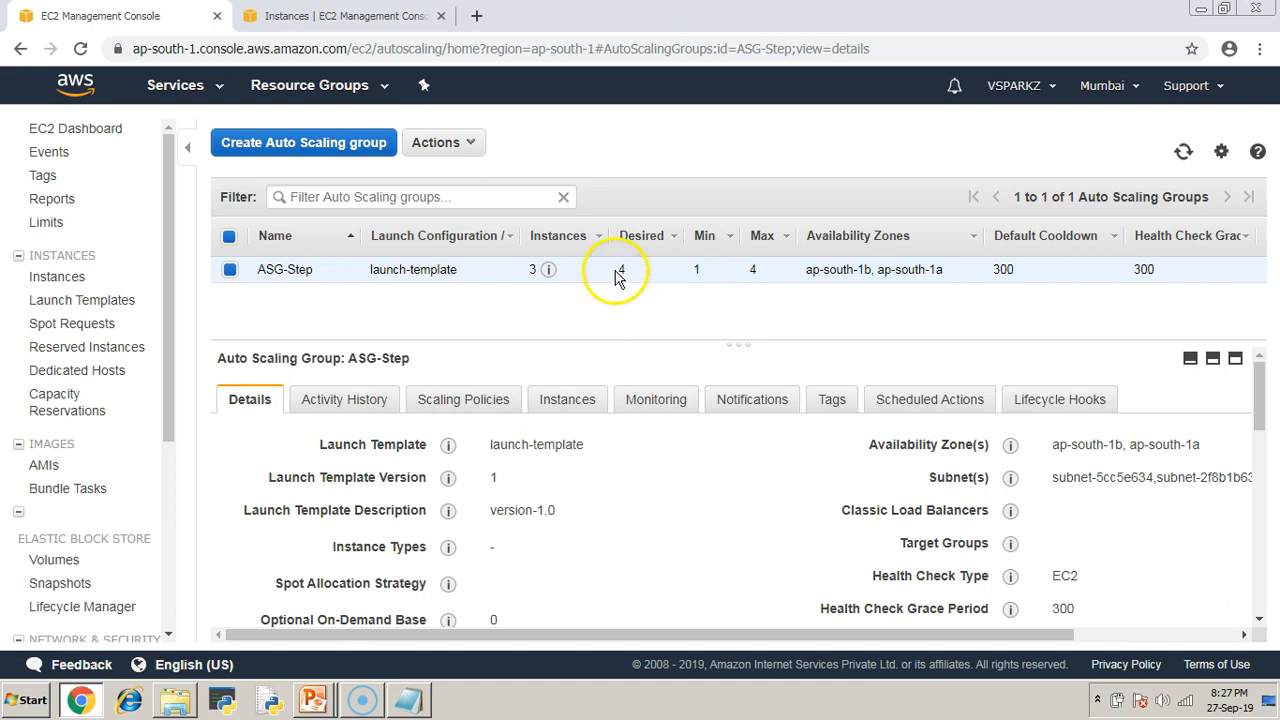
# Refresh the Auto Scaling group list and the instances list to show ASG-Step at 4 instances.
pyautogui.click(1184, 151)
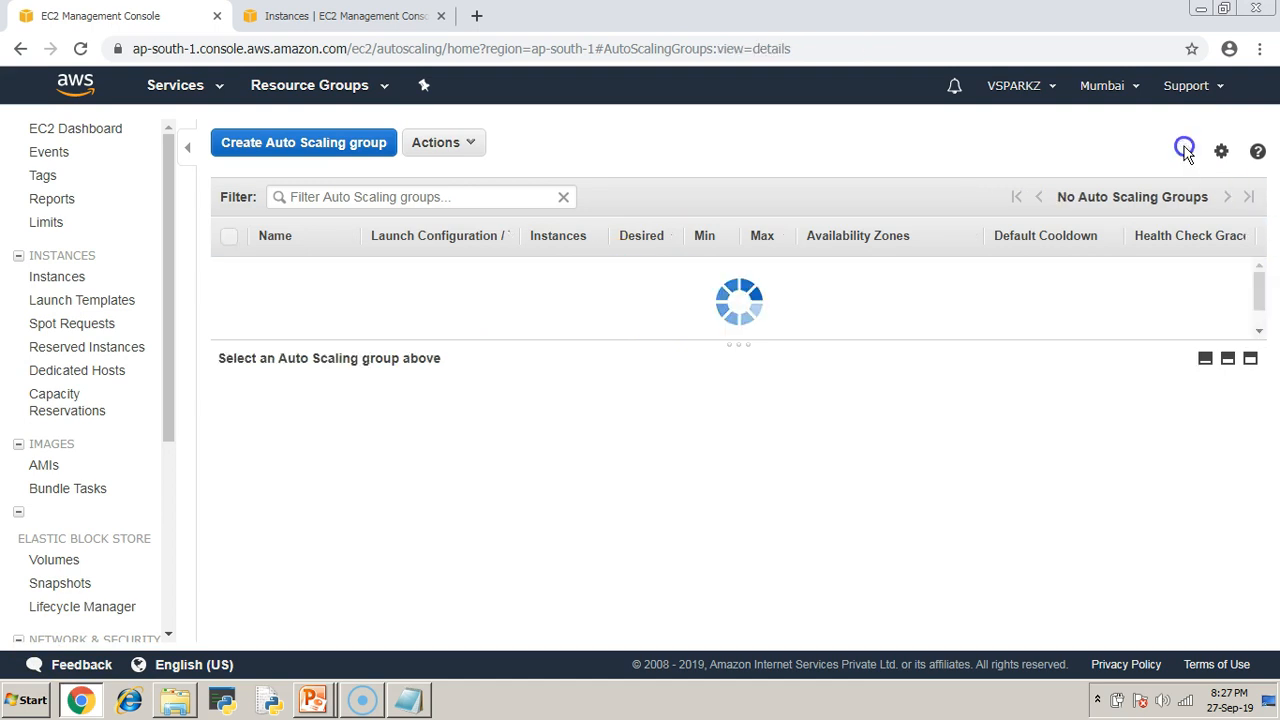
pyautogui.click(1186, 153)
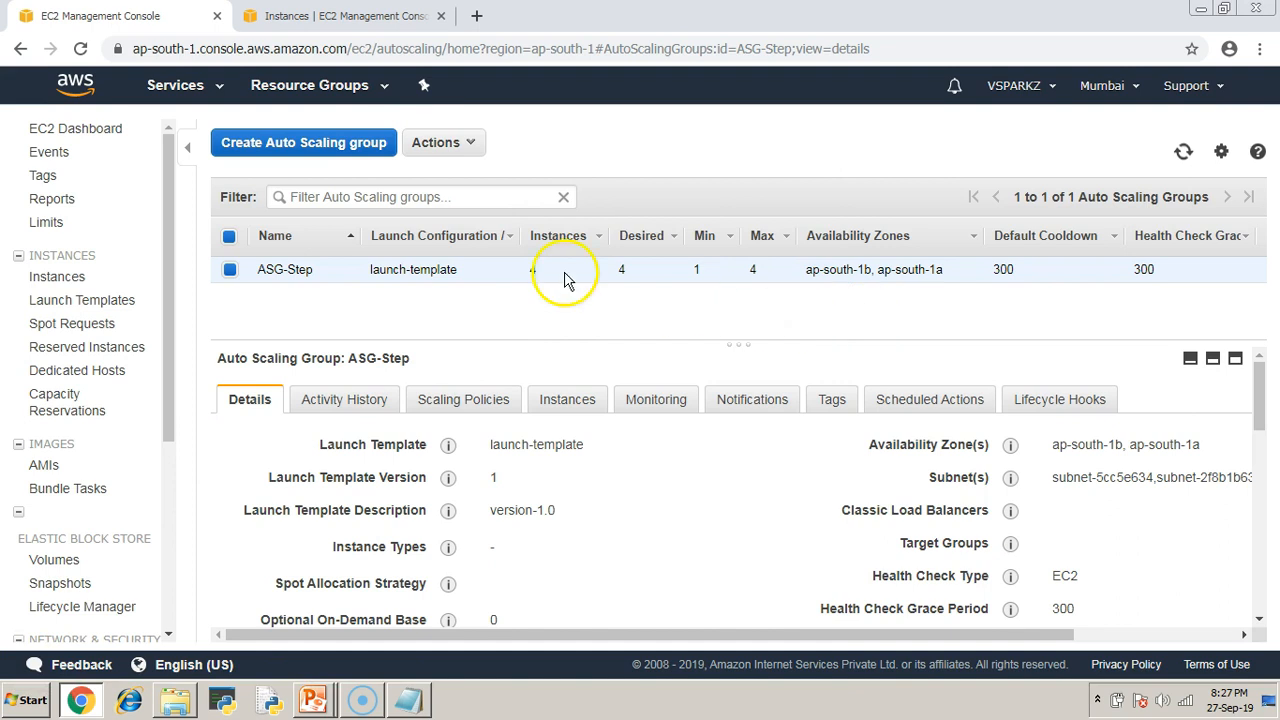
pyautogui.hotkey('ctrl', 'Tab')
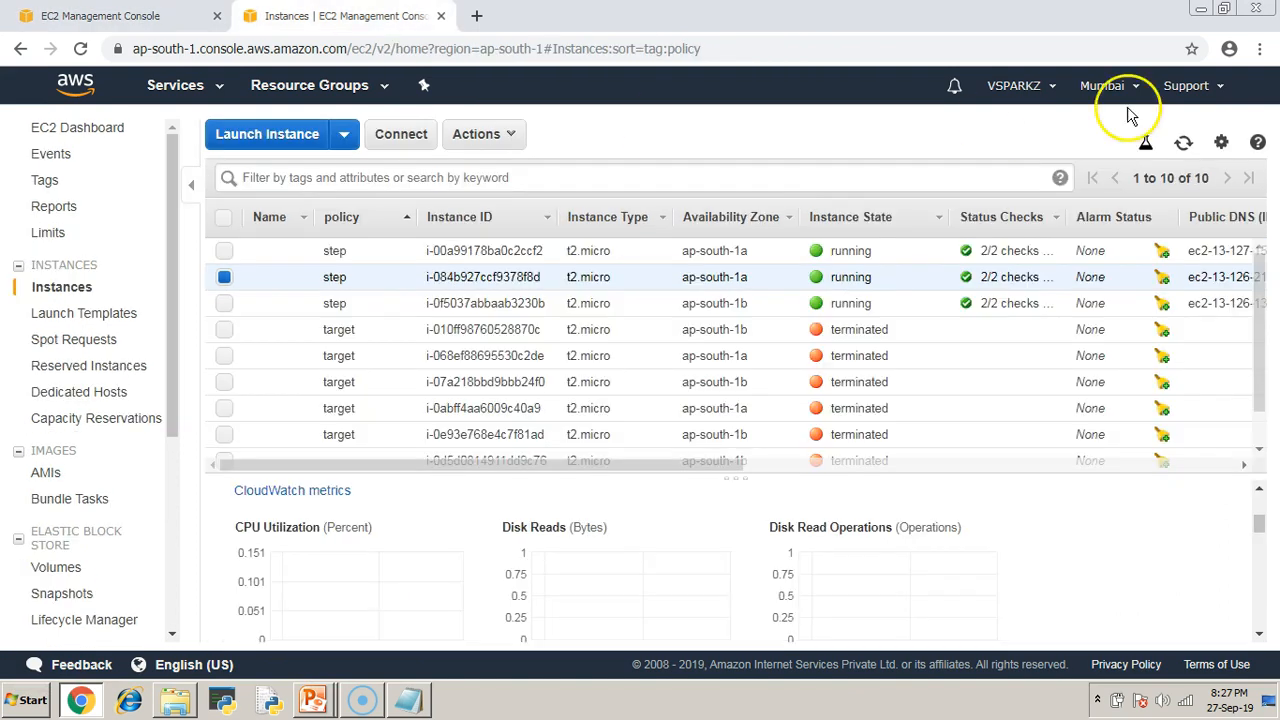
pyautogui.click(1185, 143)
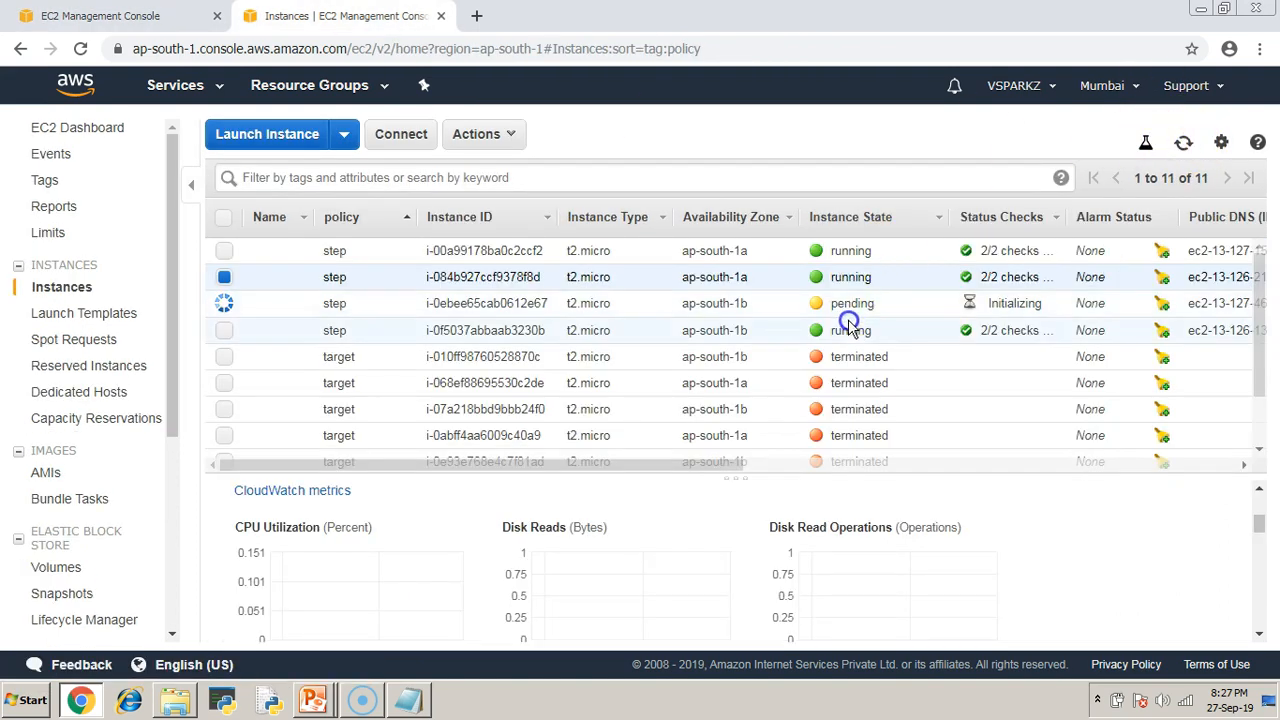
# Select the new fourth step instance, confirm it is running, and return to the PowerPoint slide show.
pyautogui.click(891, 310)
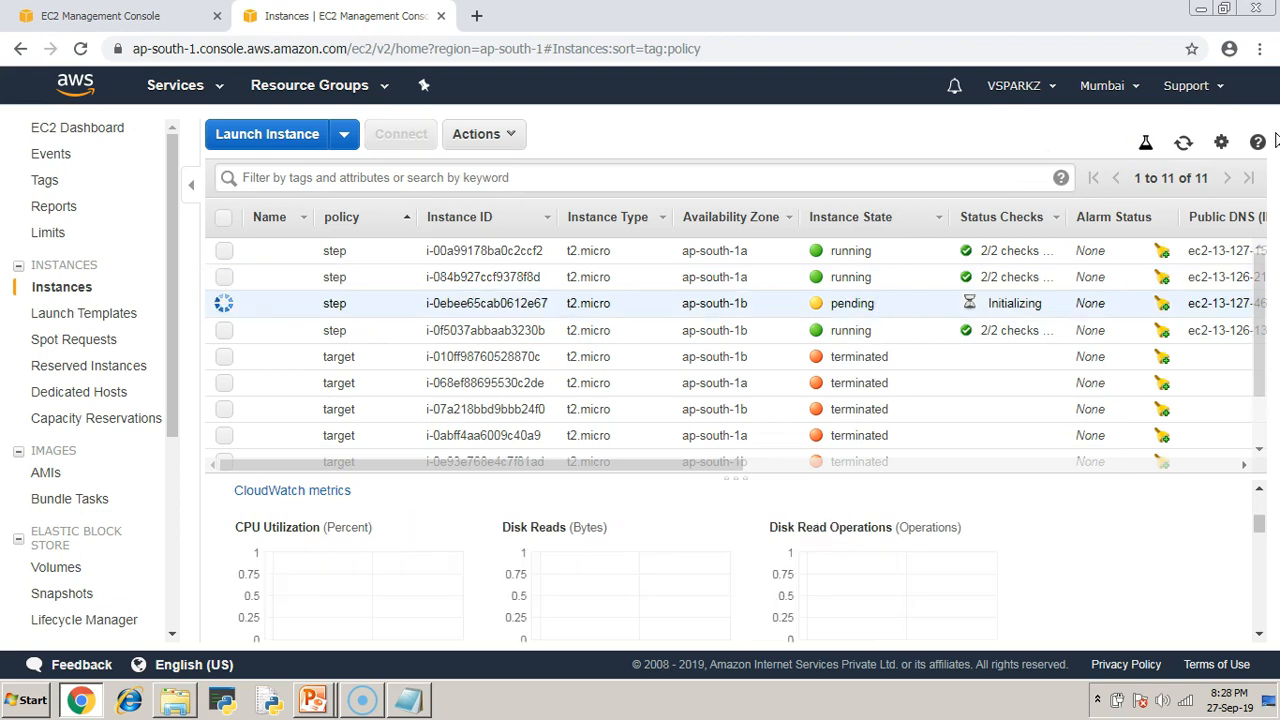
pyautogui.moveTo(830, 303); pyautogui.dragTo(881, 307)
pyautogui.click(897, 146)
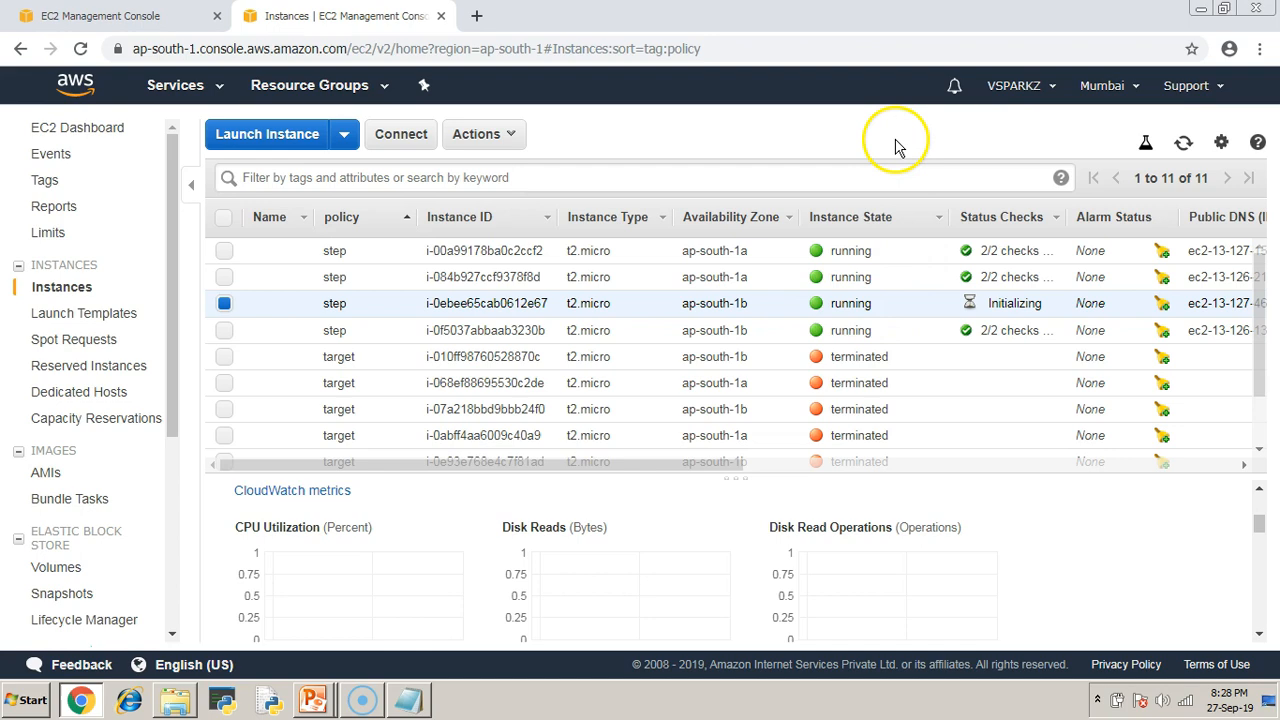
pyautogui.hotkey('alt', 'Tab')
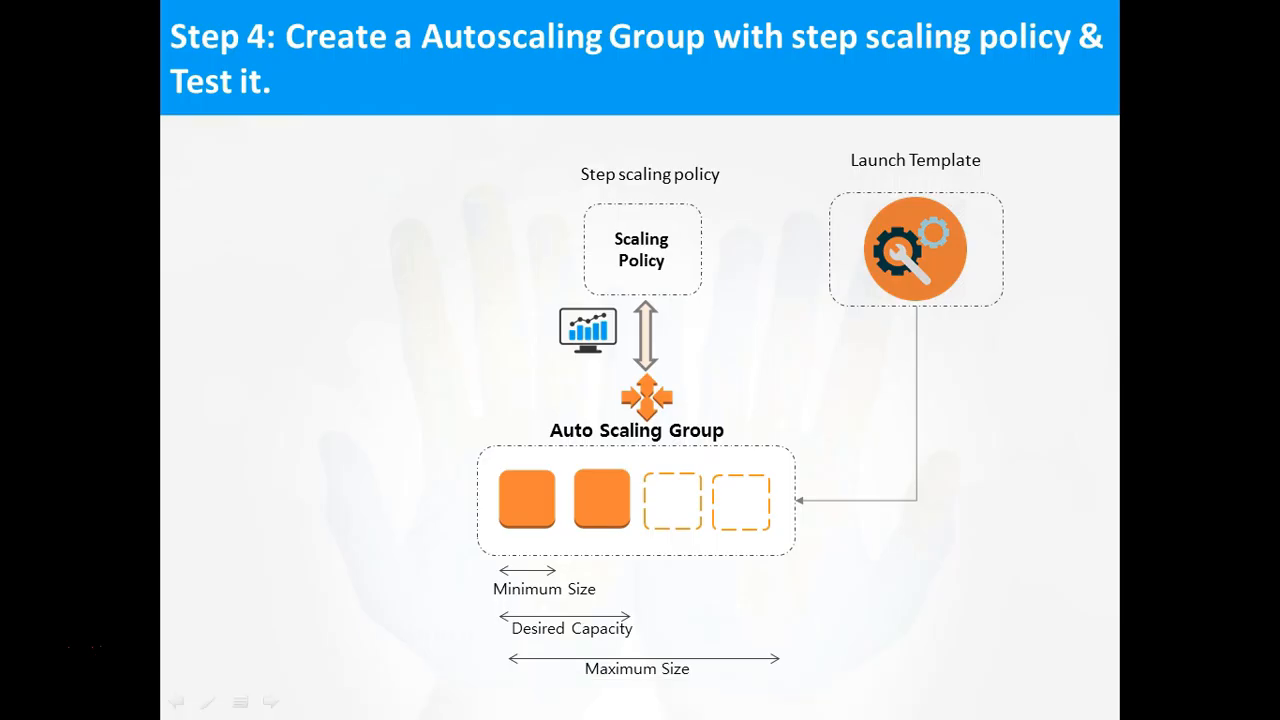
# Advance past the step scaling explanation and Clean UP slides to the DEMO - END summary.
pyautogui.click(785, 515)
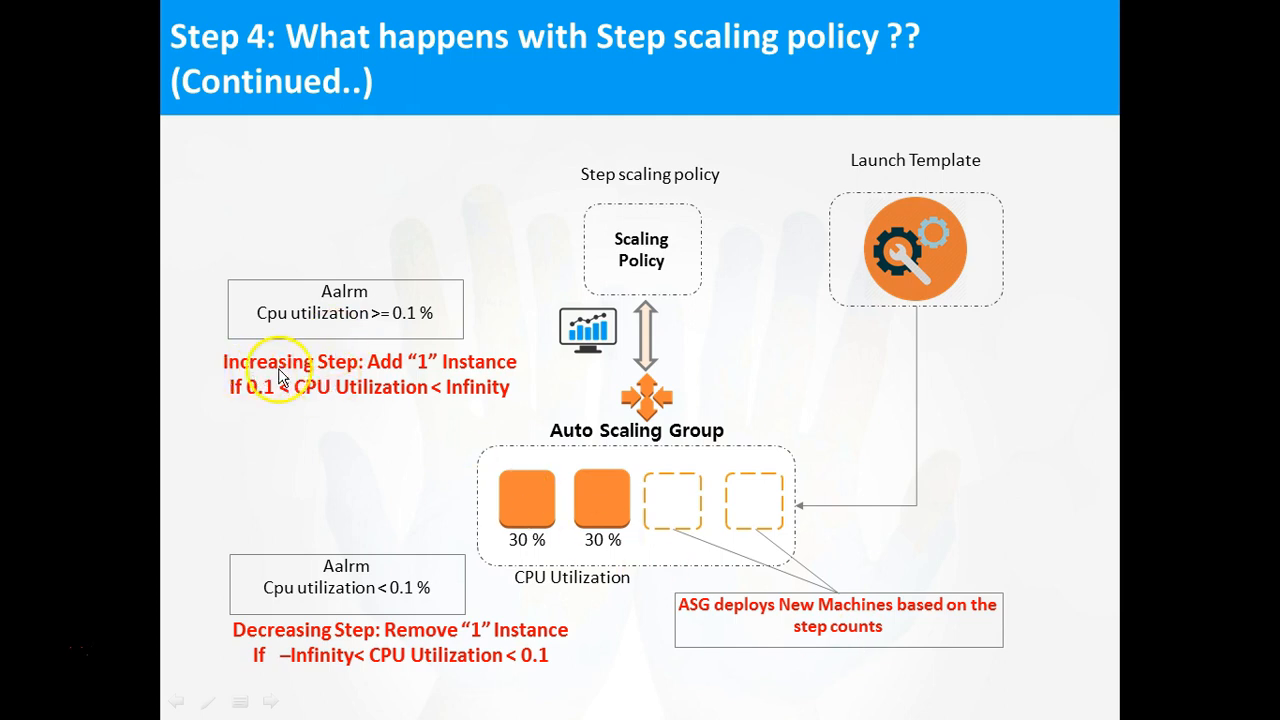
pyautogui.click(653, 637)
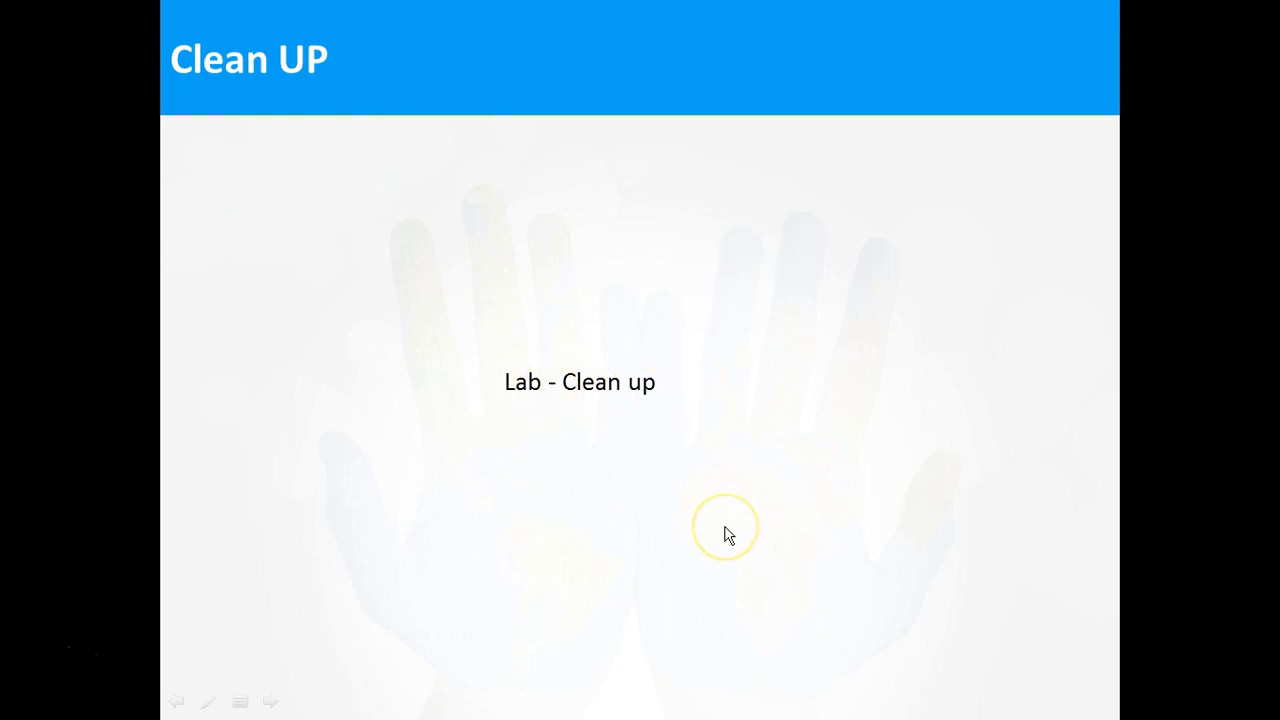
pyautogui.click(728, 536)
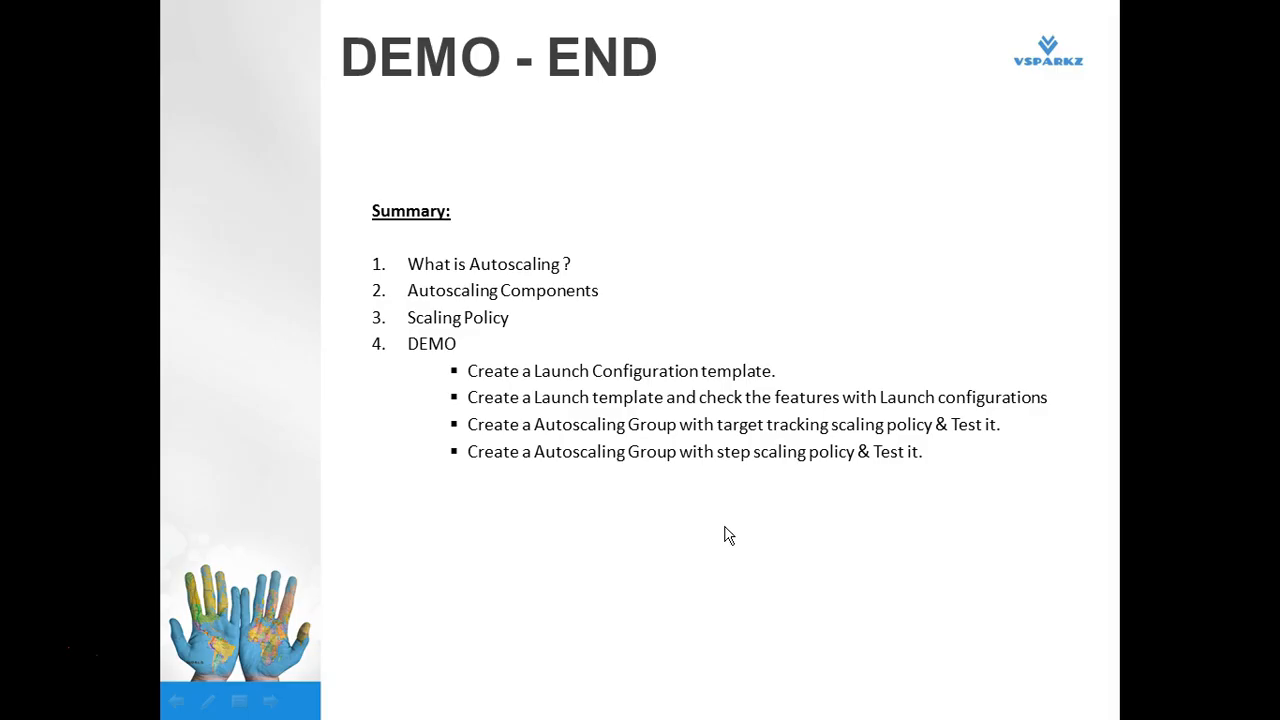